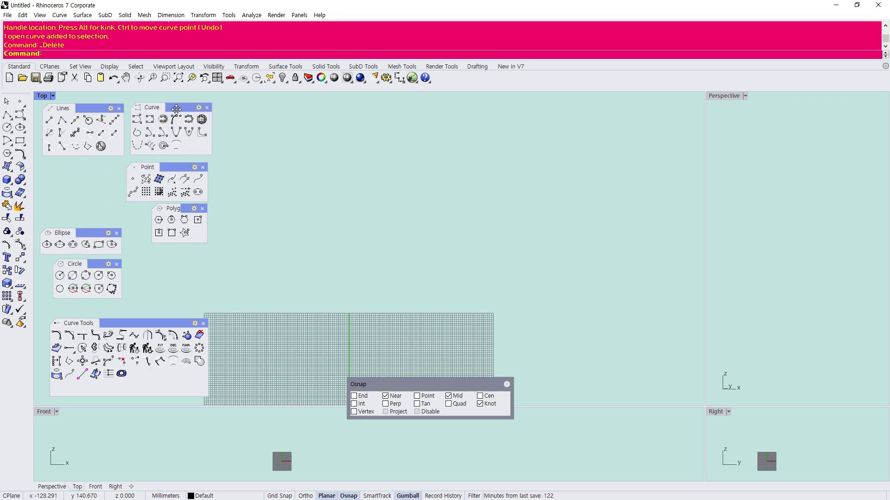
# - Arrange the floating Point, Circle, Ellipse and Polygon toolbars in rows beside and below the Lines and Curve toolbars
pyautogui.moveTo(165, 165); pyautogui.dragTo(82, 163)
pyautogui.moveTo(186, 209); pyautogui.dragTo(166, 231)
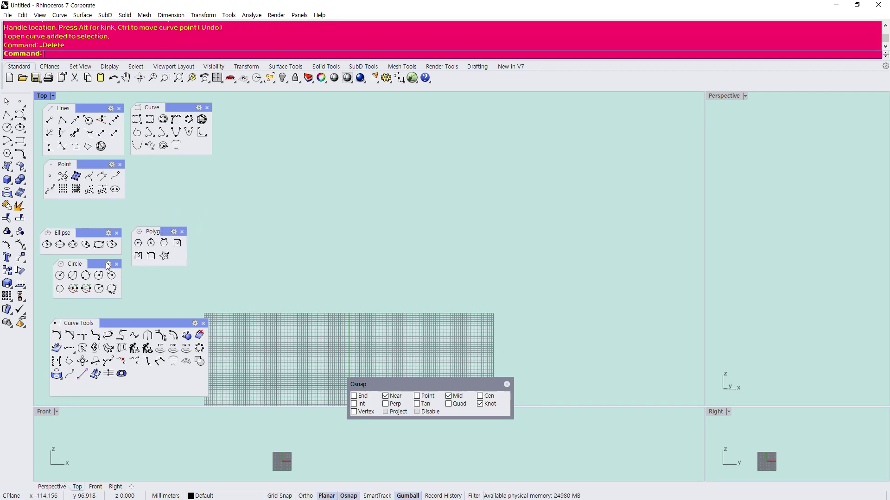
pyautogui.moveTo(97, 265); pyautogui.dragTo(172, 162)
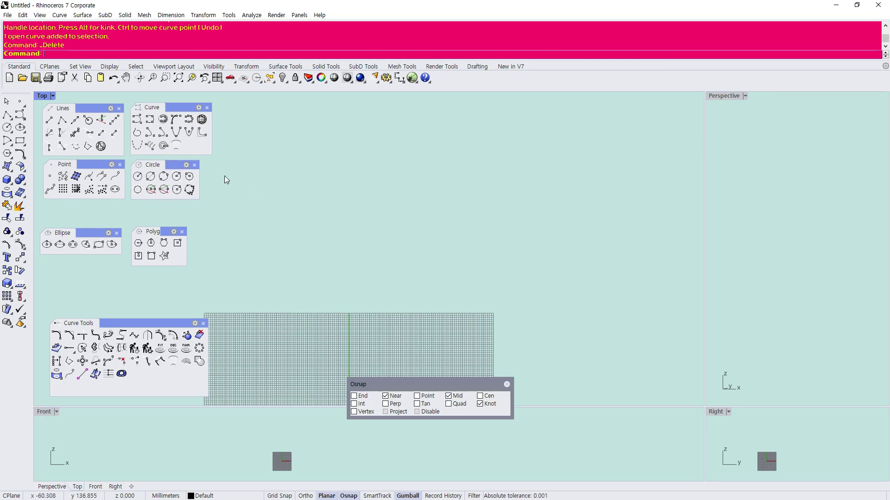
pyautogui.scroll(-6, 225, 179)
pyautogui.moveTo(236, 193); pyautogui.dragTo(236, 224, button='right')
pyautogui.moveTo(83, 233); pyautogui.dragTo(246, 164)
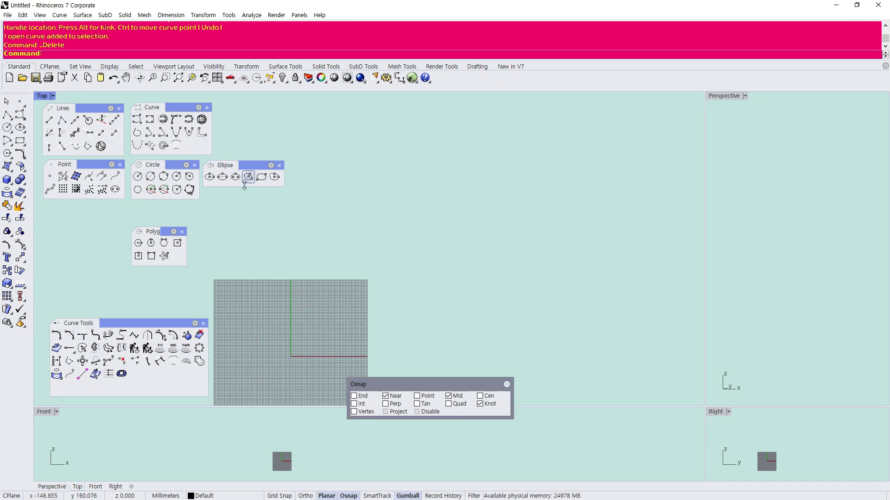
pyautogui.moveTo(170, 229); pyautogui.dragTo(258, 116)
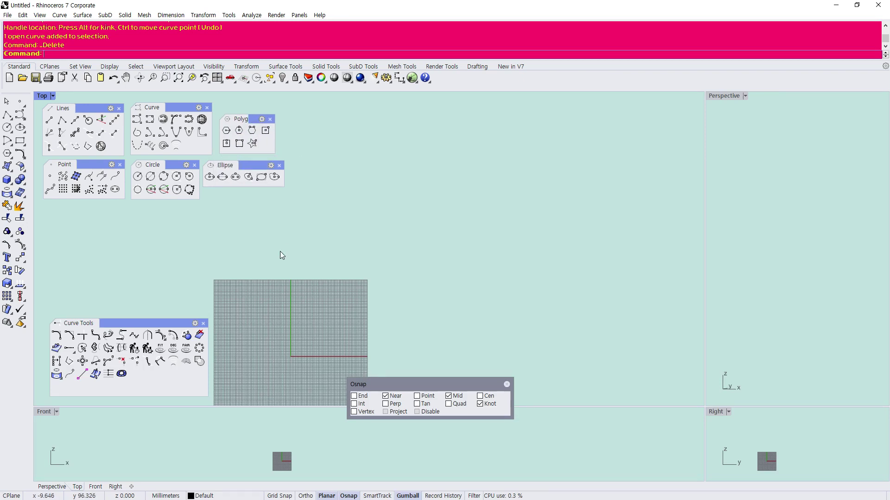
# - Place the Curve Tools toolbar directly below the Point and Circle toolbars, and park the Osnap panel over the Front viewport
pyautogui.moveTo(154, 324); pyautogui.dragTo(147, 212)
pyautogui.scroll(-4, 222, 362)
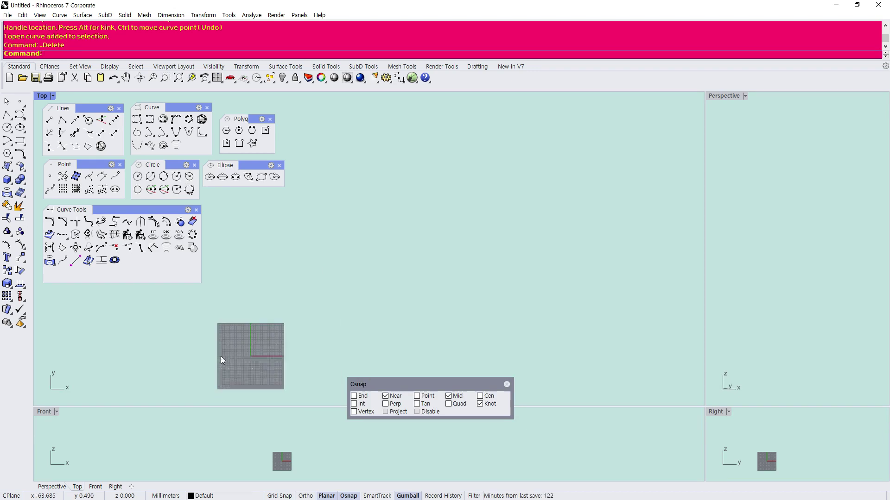
pyautogui.moveTo(412, 379); pyautogui.dragTo(149, 400)
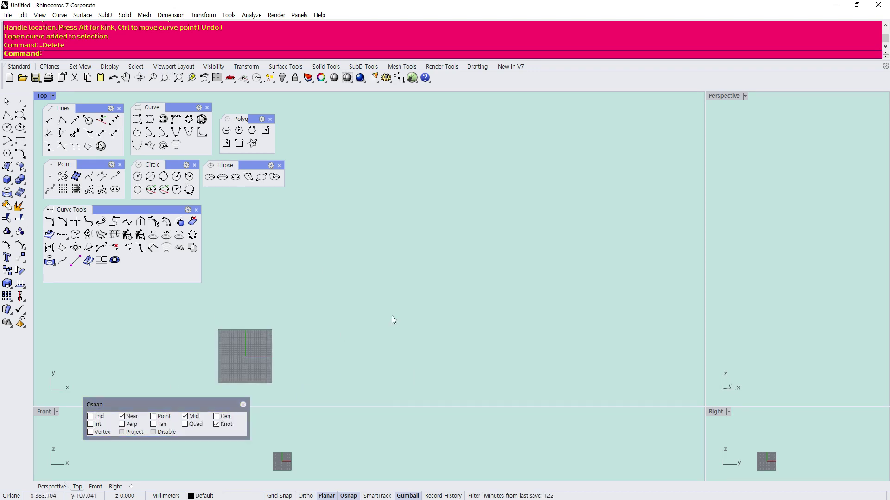
pyautogui.scroll(-1, 391, 315)
pyautogui.click(776, 374)
pyautogui.scroll(1, 711, 427)
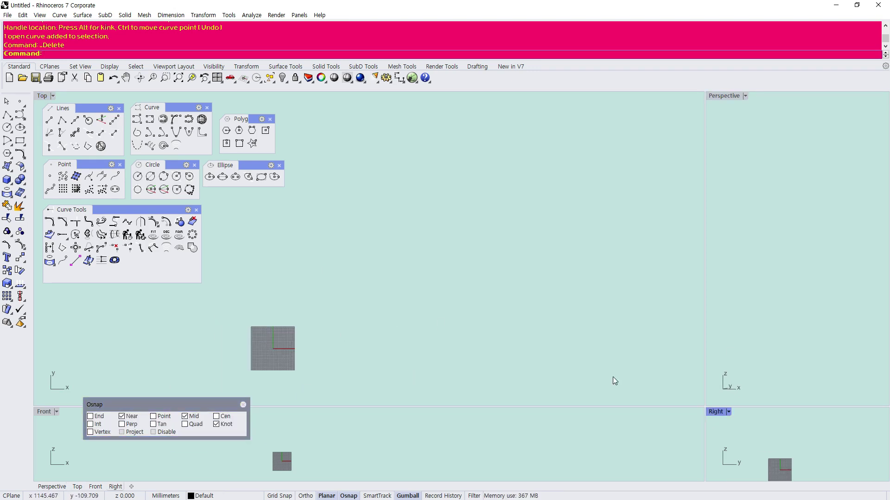
pyautogui.moveTo(116, 405); pyautogui.dragTo(130, 427)
pyautogui.scroll(-1, 273, 310)
pyautogui.scroll(7, 327, 273)
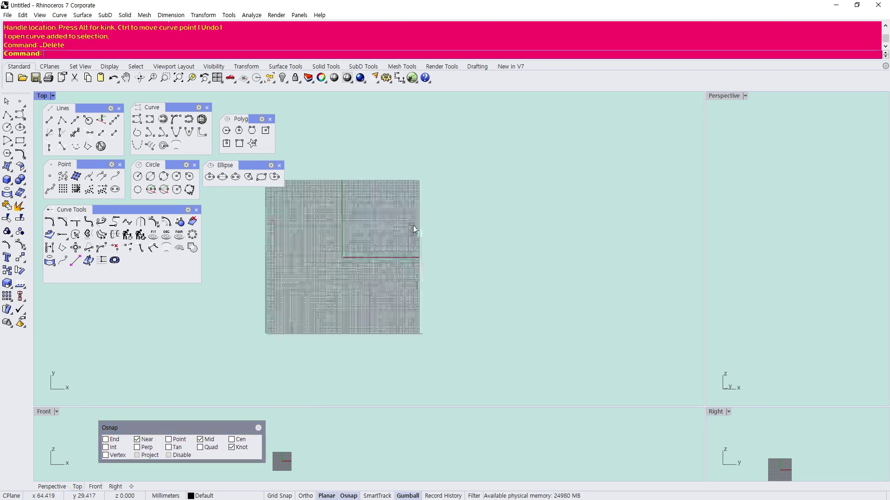
pyautogui.moveTo(395, 238); pyautogui.dragTo(395, 287, button='right')
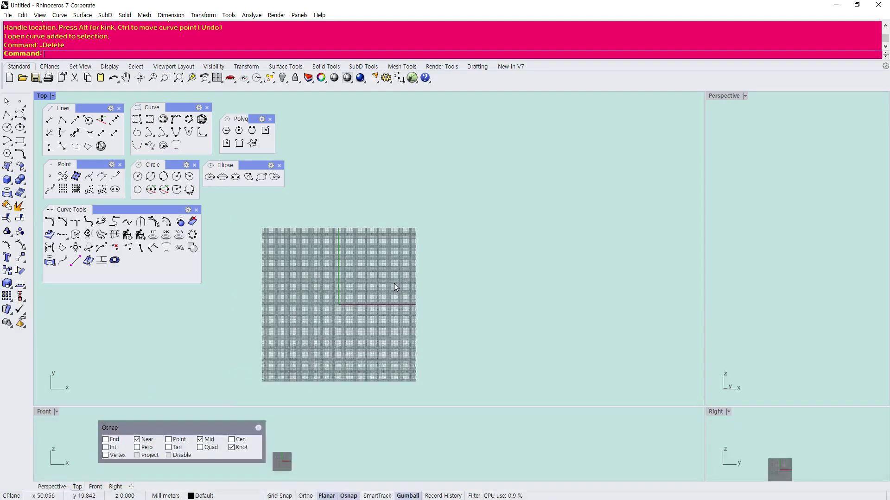
pyautogui.scroll(1, 371, 287)
pyautogui.scroll(-2, 367, 289)
pyautogui.scroll(3, 351, 293)
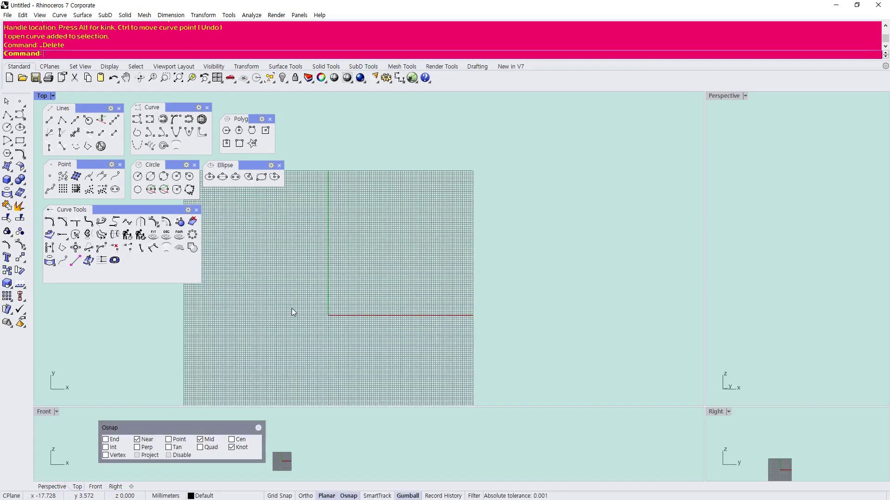
pyautogui.scroll(-6, 296, 306)
pyautogui.scroll(-3, 307, 304)
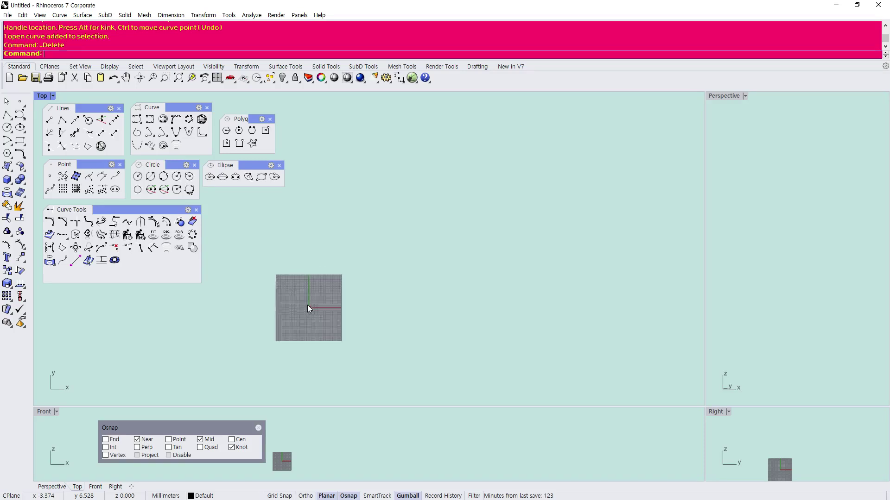
# - Draw a small circle in the Top viewport with its center close to the origin
pyautogui.scroll(6, 307, 305)
pyautogui.click(7, 129)
pyautogui.scroll(3, 313, 310)
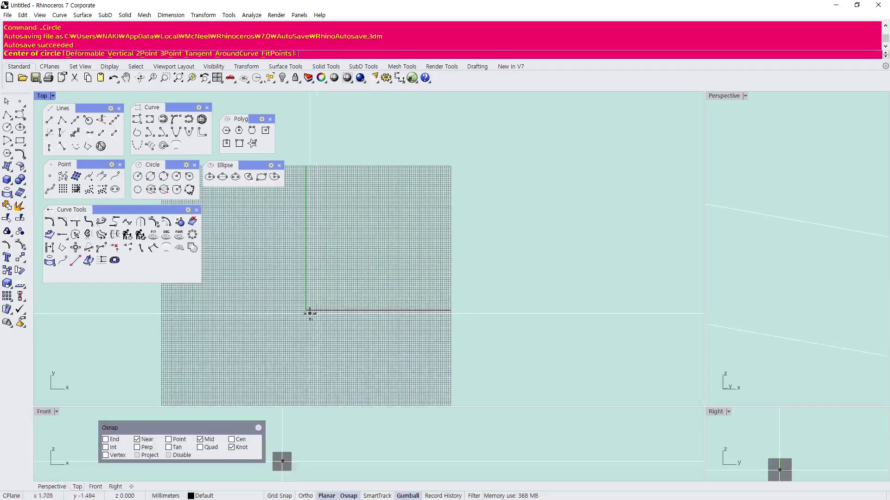
pyautogui.click(308, 310)
pyautogui.click(326, 317)
pyautogui.click(290, 319)
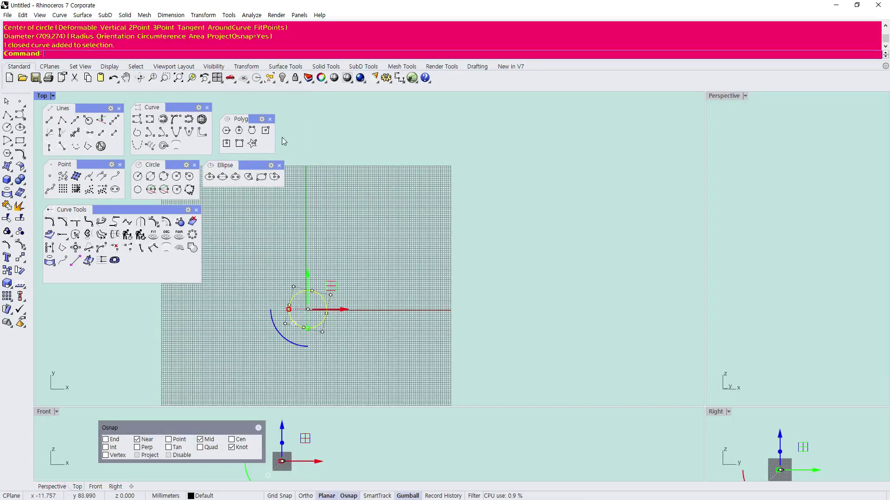
# - Zoom all viewports to the selected circle and enlarge the Perspective viewport
pyautogui.click(190, 77)
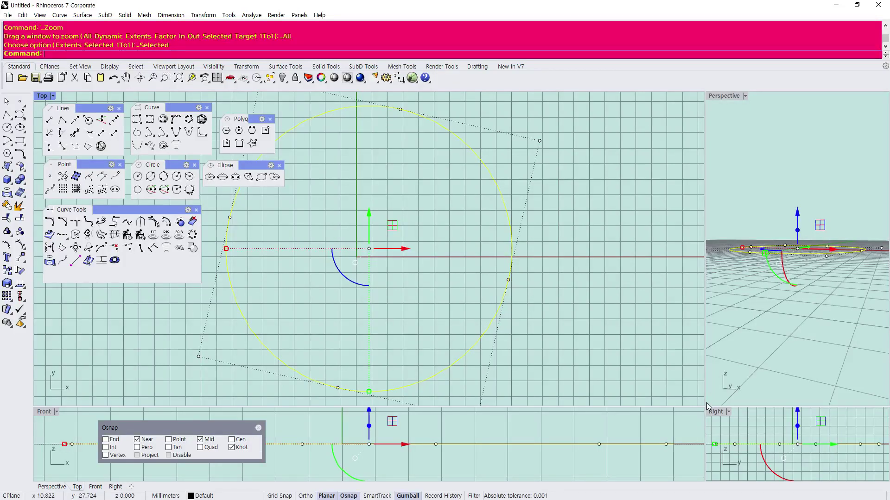
pyautogui.moveTo(704, 406); pyautogui.dragTo(382, 392)
pyautogui.click(558, 196)
pyautogui.moveTo(557, 196); pyautogui.dragTo(586, 255, button='right')
# - Raise the circle above the construction plane with the Gumball in the Perspective viewport
pyautogui.moveTo(615, 296); pyautogui.dragTo(516, 112)
pyautogui.scroll(-6, 545, 337)
pyautogui.scroll(4, 545, 337)
pyautogui.click(515, 119)
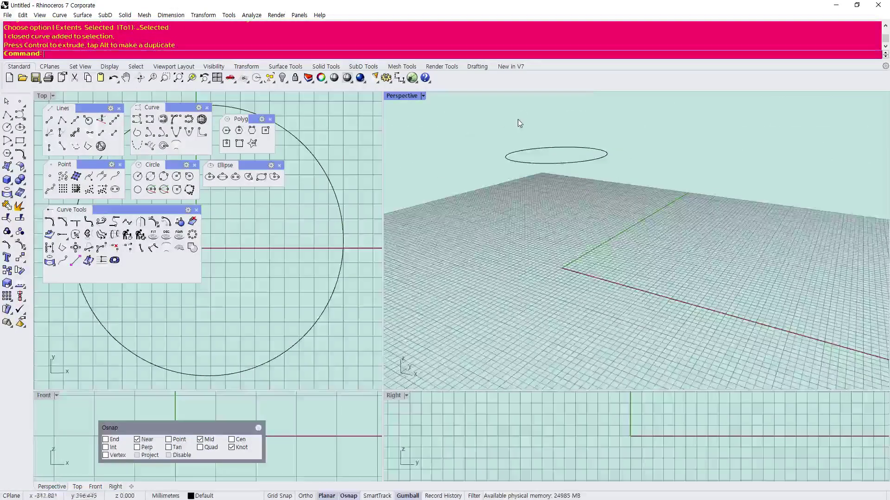
# - Select the raised circle in the Perspective viewport to examine its Gumball and control points
pyautogui.scroll(5, 584, 153)
pyautogui.moveTo(612, 224); pyautogui.dragTo(504, 157)
pyautogui.moveTo(504, 157); pyautogui.dragTo(531, 168, button='right')
pyautogui.scroll(5, 565, 201)
pyautogui.click(591, 212)
pyautogui.click(681, 316)
pyautogui.scroll(-3, 681, 315)
pyautogui.press('F10')
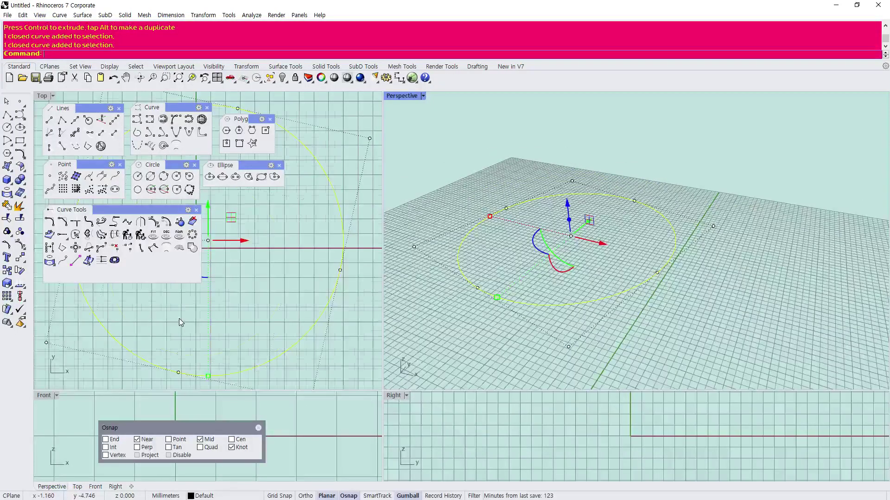
# - Enlarge the Front viewport and zoom all viewports to the selected circle
pyautogui.scroll(-5, 178, 319)
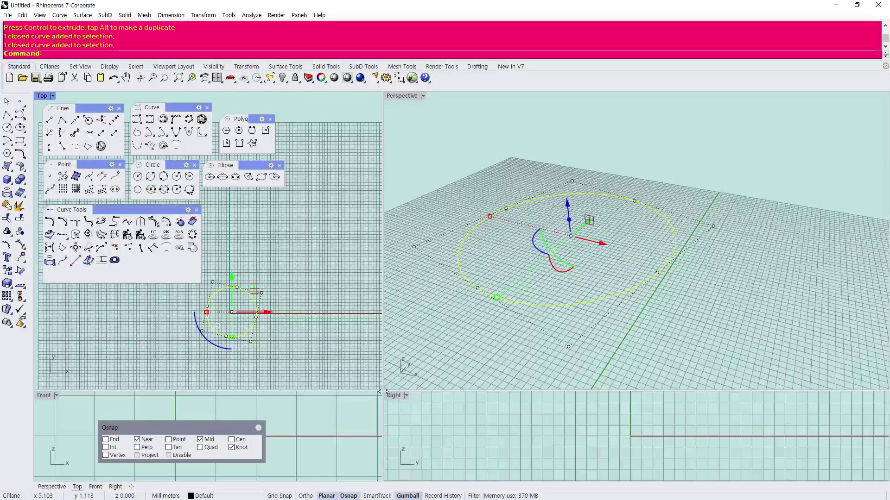
pyautogui.moveTo(381, 392); pyautogui.dragTo(529, 316)
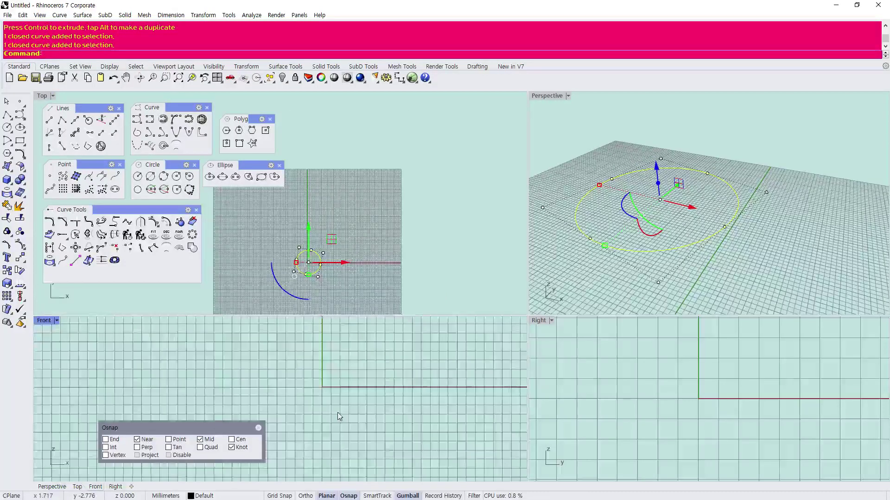
pyautogui.rightClick(192, 77)
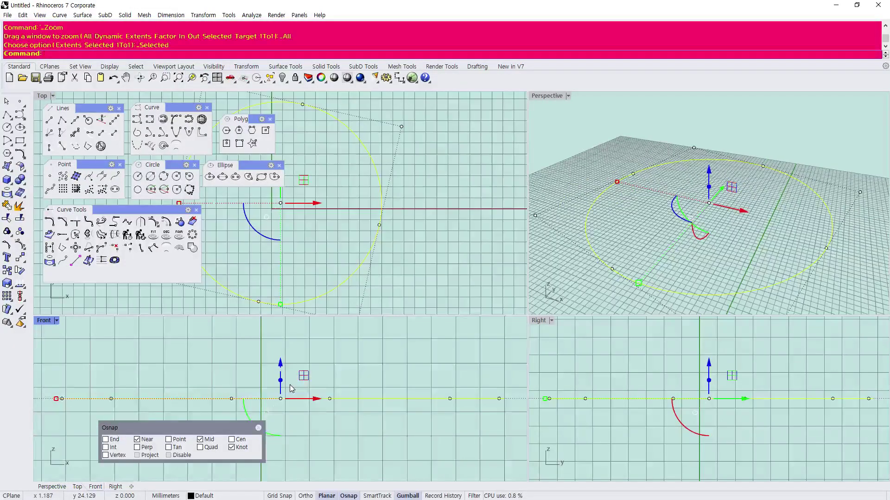
pyautogui.scroll(-3, 297, 384)
pyautogui.scroll(-6, 602, 390)
pyautogui.scroll(4, 616, 381)
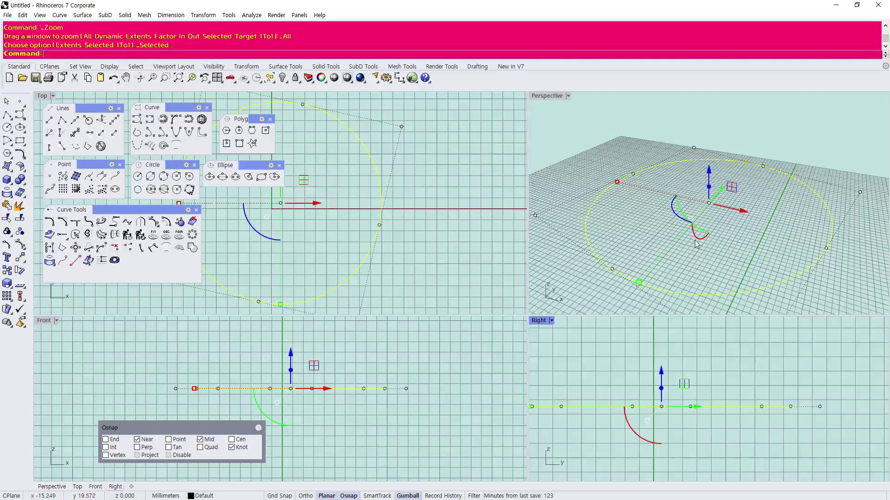
# - Deselect and reselect the circle in the Perspective viewport to examine how its Gumball handles appear
pyautogui.moveTo(720, 194); pyautogui.dragTo(744, 199, button='right')
pyautogui.moveTo(734, 270); pyautogui.dragTo(690, 163, button='right')
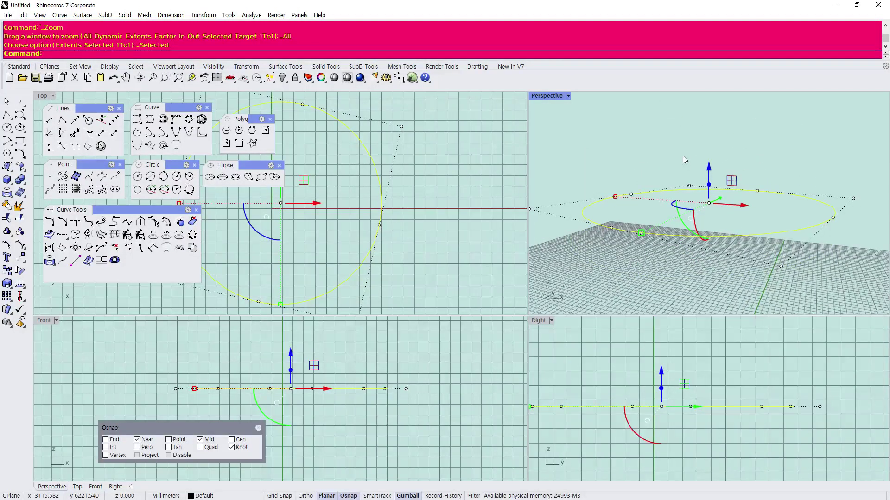
pyautogui.press('Escape')
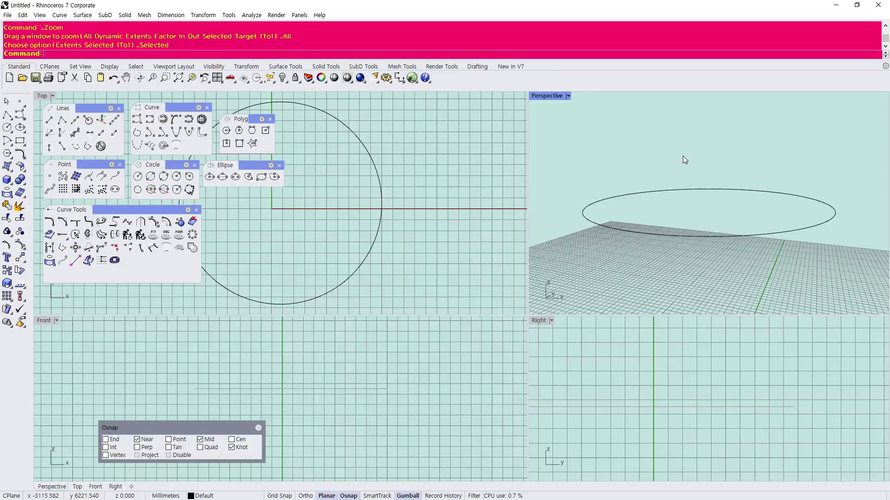
pyautogui.click(702, 189)
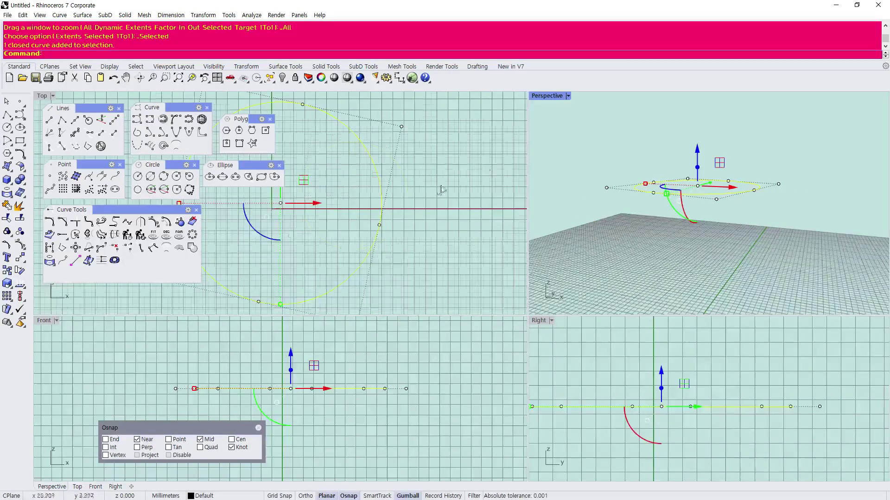
pyautogui.scroll(-5, 376, 239)
pyautogui.moveTo(660, 176); pyautogui.dragTo(646, 216, button='right')
pyautogui.press('Escape')
# - Enlarge the Perspective viewport again and select the circle in it with a selection window
pyautogui.moveTo(529, 315); pyautogui.dragTo(349, 328)
pyautogui.scroll(-3, 579, 212)
pyautogui.scroll(2, 580, 212)
pyautogui.moveTo(582, 174); pyautogui.dragTo(529, 138)
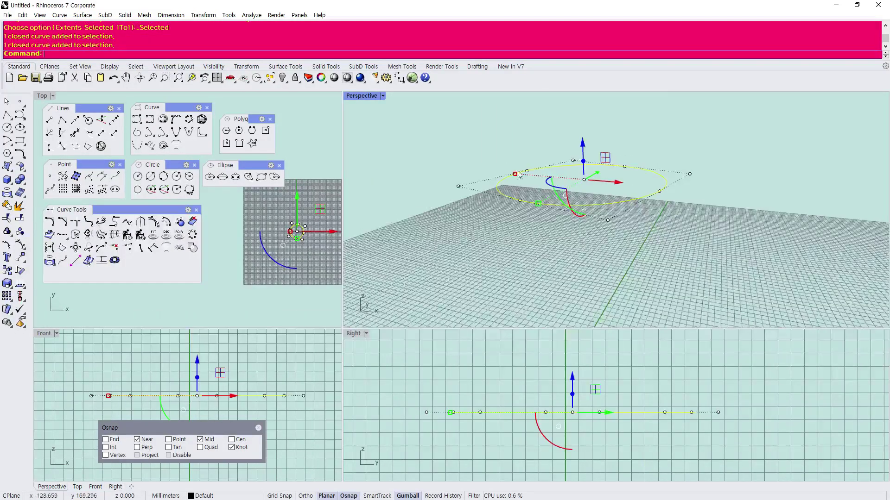
pyautogui.scroll(-5, 513, 196)
pyautogui.scroll(5, 535, 164)
pyautogui.moveTo(537, 168); pyautogui.dragTo(505, 245, button='right')
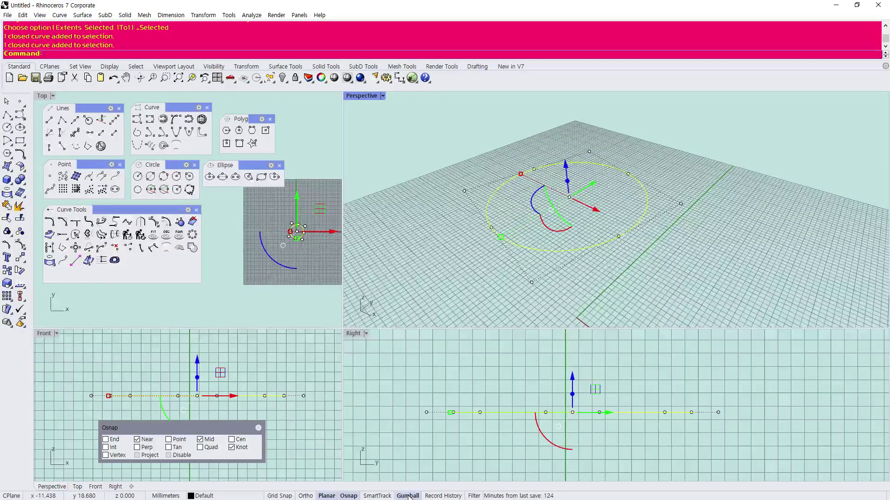
# - Reselect the circle from a different viewing angle to examine the orientation of its Gumball axes
pyautogui.click(410, 241)
pyautogui.moveTo(482, 155); pyautogui.dragTo(482, 154)
pyautogui.moveTo(483, 155); pyautogui.dragTo(663, 209, button='right')
pyautogui.click(574, 154)
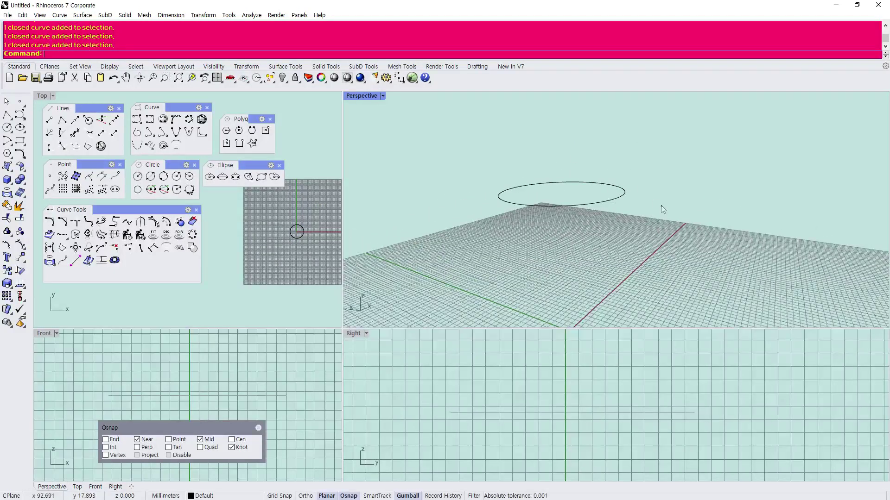
pyautogui.click(623, 192)
pyautogui.scroll(1, 578, 175)
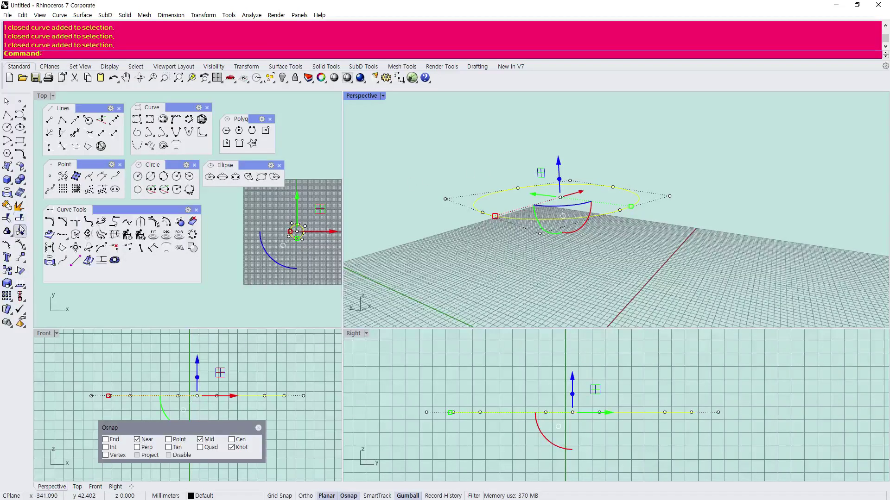
# - Open the Transform tool set to look over its commands, and reselect the circle
pyautogui.click(21, 261)
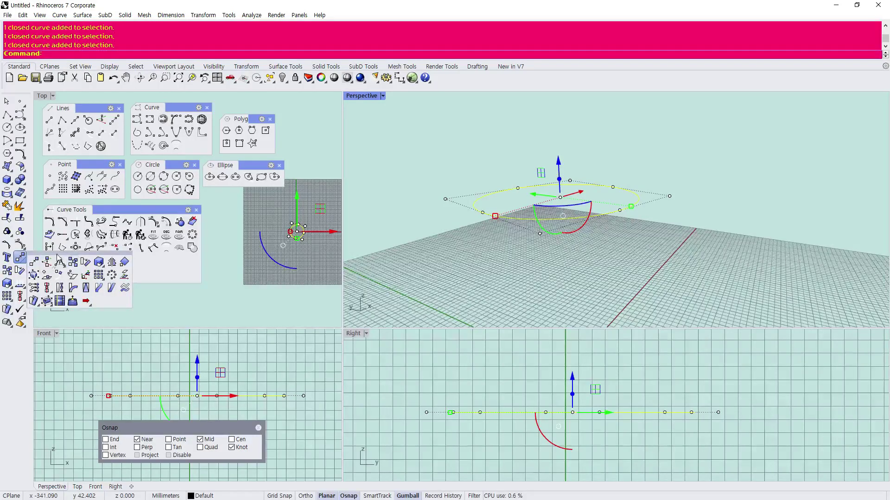
pyautogui.click(471, 151)
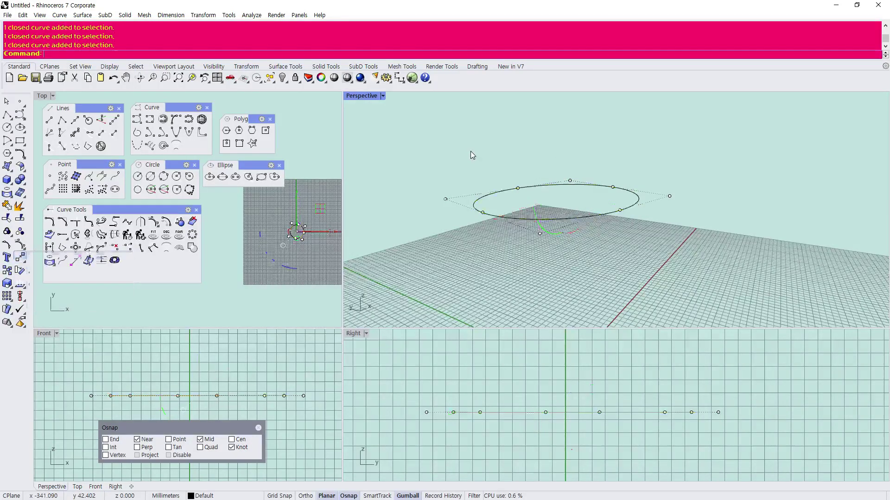
pyautogui.scroll(-3, 507, 156)
pyautogui.scroll(6, 535, 177)
pyautogui.click(541, 184)
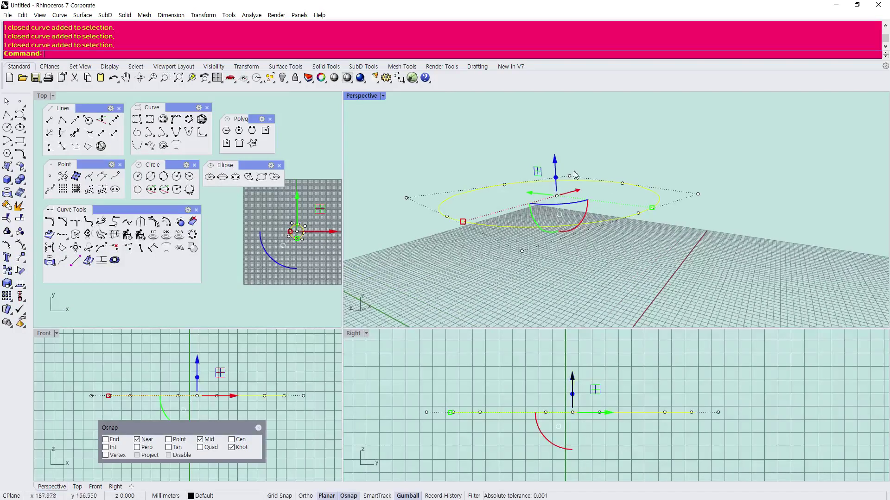
# - Move the circle in the Top viewport using its Gumball handles
pyautogui.scroll(6, 308, 219)
pyautogui.moveTo(308, 221); pyautogui.dragTo(307, 195)
pyautogui.click(303, 258)
pyautogui.scroll(8, 294, 230)
pyautogui.click(292, 228)
pyautogui.scroll(-6, 276, 254)
pyautogui.moveTo(285, 223); pyautogui.dragTo(311, 190)
# - Maximize the Top viewport and shift the circle away from the origin with the Gumball
pyautogui.doubleClick(40, 96)
pyautogui.moveTo(400, 251); pyautogui.dragTo(519, 136)
pyautogui.scroll(12, 528, 135)
pyautogui.press('Escape')
pyautogui.moveTo(467, 210); pyautogui.dragTo(511, 208)
pyautogui.click(746, 287)
# - Adjust the circle's position beyond the grid's upper-right corner and leave the circle selected
pyautogui.click(513, 170)
pyautogui.scroll(-6, 484, 231)
pyautogui.scroll(6, 482, 236)
pyautogui.click(478, 239)
pyautogui.click(574, 224)
pyautogui.moveTo(487, 247); pyautogui.dragTo(461, 252)
pyautogui.scroll(2, 538, 223)
pyautogui.click(552, 250)
pyautogui.click(525, 242)
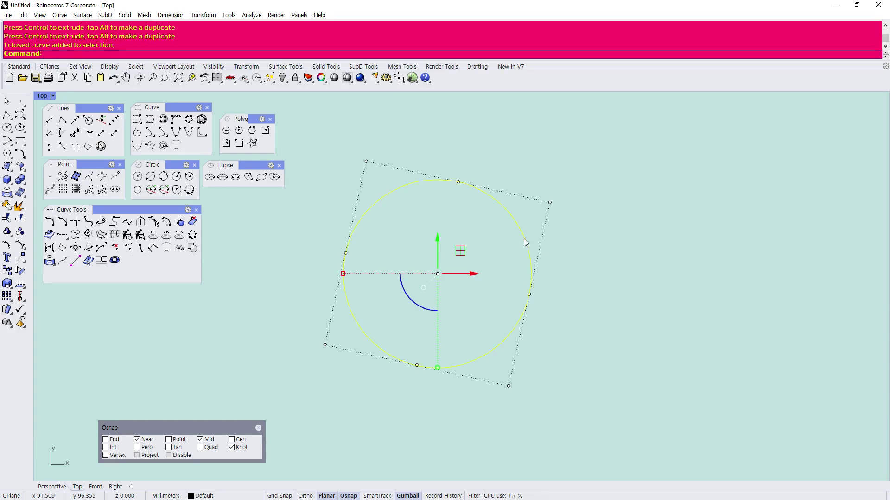
# - Move the circle exactly 5 mm in the positive Y direction using the Gumball's numeric entry
pyautogui.scroll(-2, 415, 243)
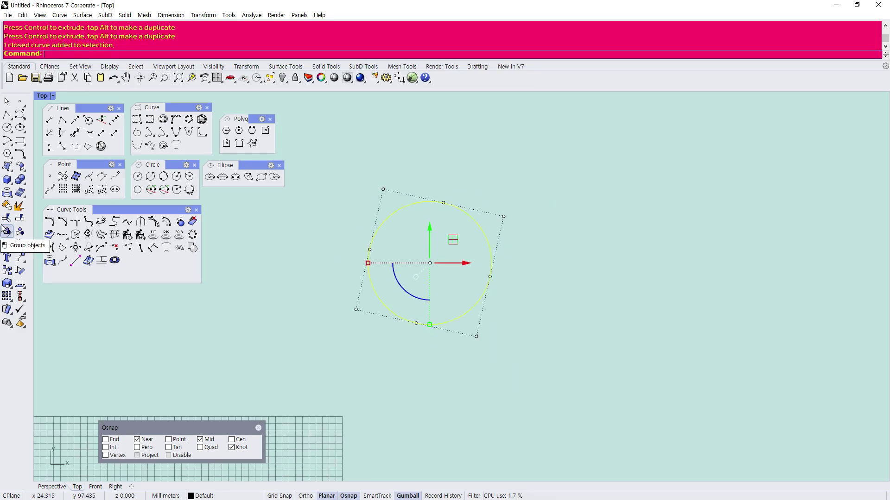
pyautogui.click(442, 254)
pyautogui.moveTo(393, 194); pyautogui.dragTo(393, 194)
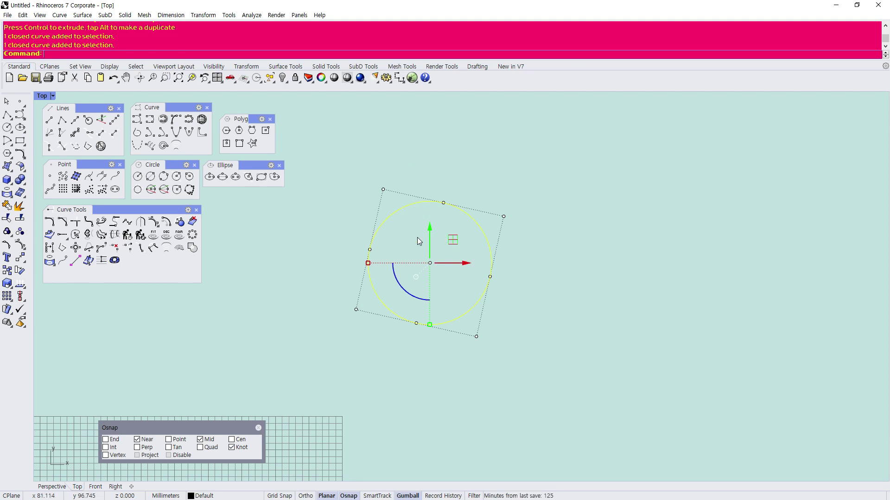
pyautogui.click(433, 228)
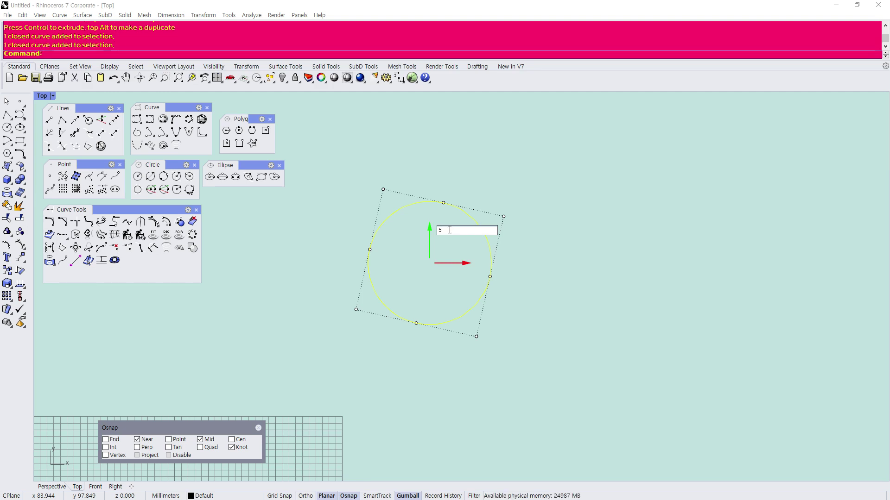
pyautogui.press('Return')
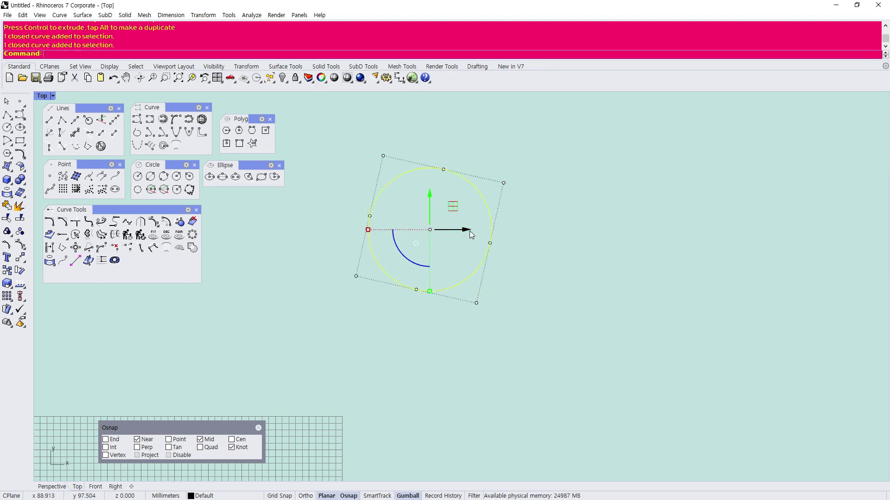
# - Move the circle exactly 5 mm in the positive X direction using the Gumball's numeric entry
pyautogui.click(469, 230)
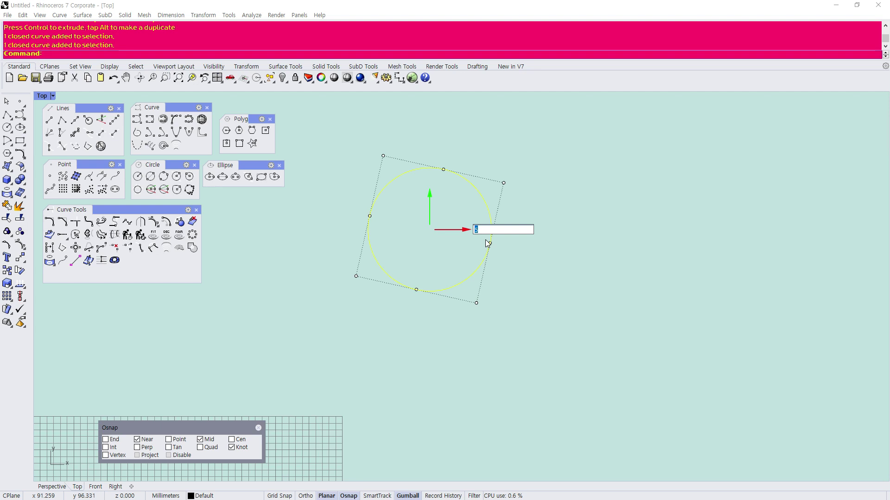
pyautogui.press('Return')
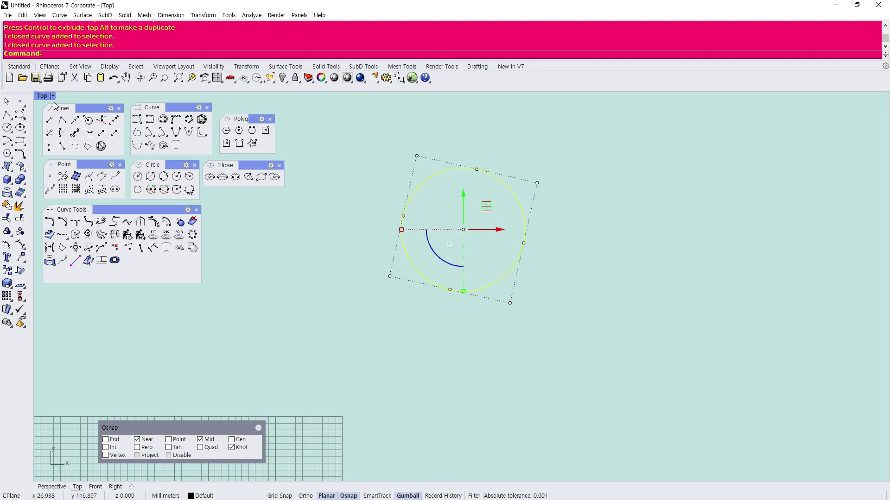
# - Switch from the Top viewport to a maximized Perspective viewport and scale the circle down uniformly with the Gumball
pyautogui.doubleClick(44, 98)
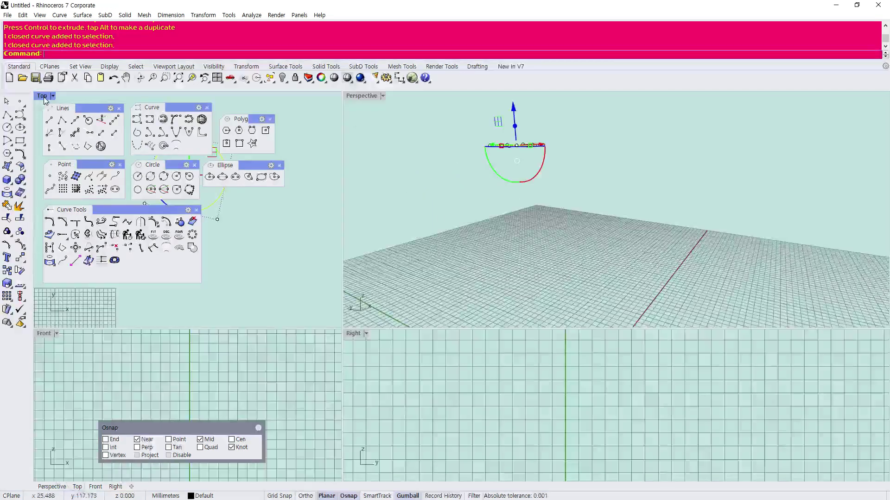
pyautogui.doubleClick(354, 97)
pyautogui.moveTo(404, 241); pyautogui.dragTo(480, 250, button='right')
pyautogui.scroll(-3, 471, 289)
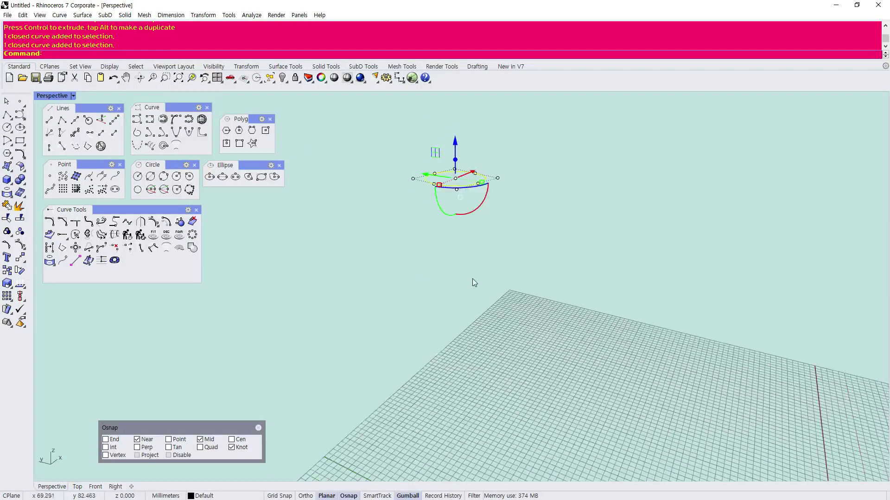
pyautogui.click(191, 80)
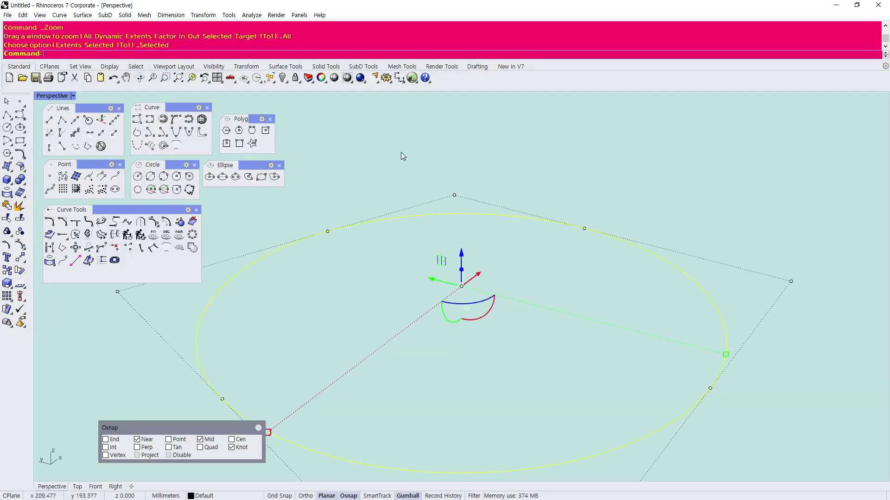
pyautogui.scroll(2, 448, 227)
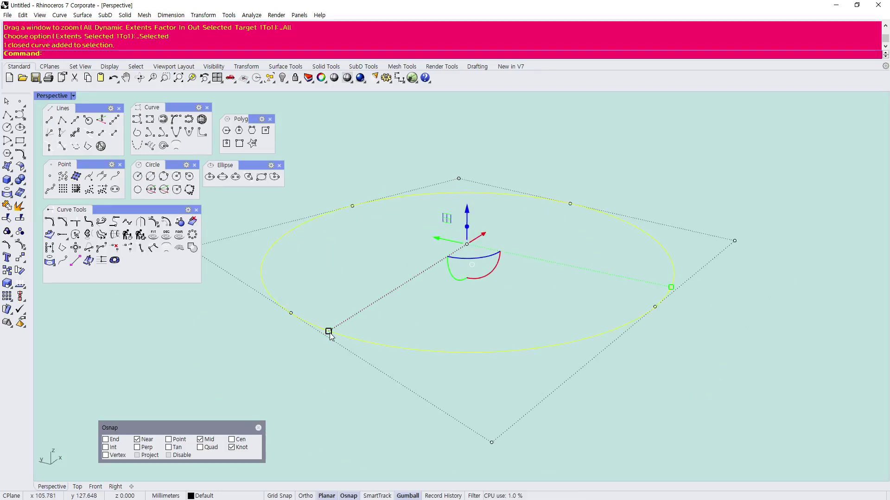
pyautogui.moveTo(328, 331); pyautogui.dragTo(429, 279)
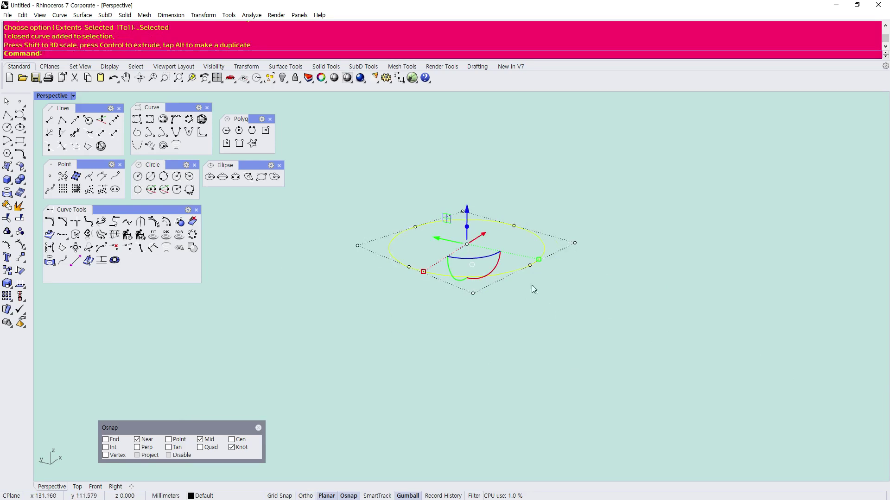
# - Rotate the circle about the X axis with the Gumball until it stands upright, and reselect it
pyautogui.moveTo(494, 277); pyautogui.dragTo(530, 282)
pyautogui.moveTo(482, 255); pyautogui.dragTo(457, 278)
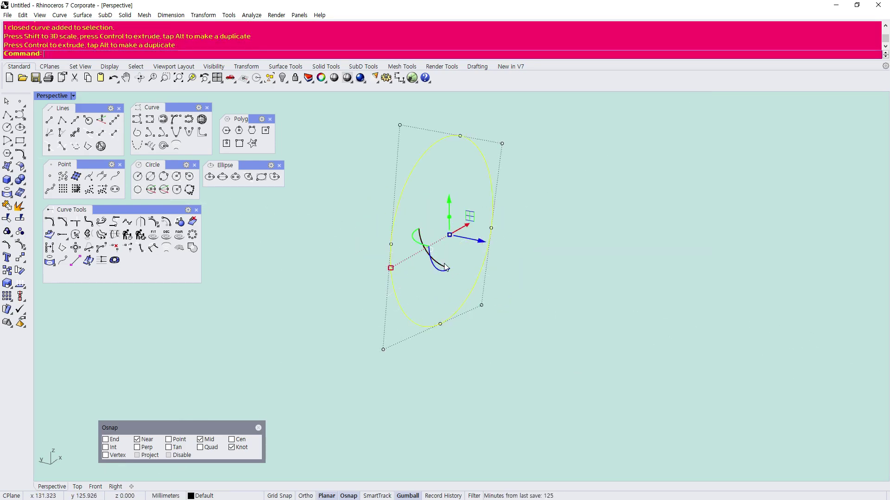
pyautogui.moveTo(420, 247); pyautogui.dragTo(550, 251, button='right')
pyautogui.click(583, 229)
pyautogui.click(493, 156)
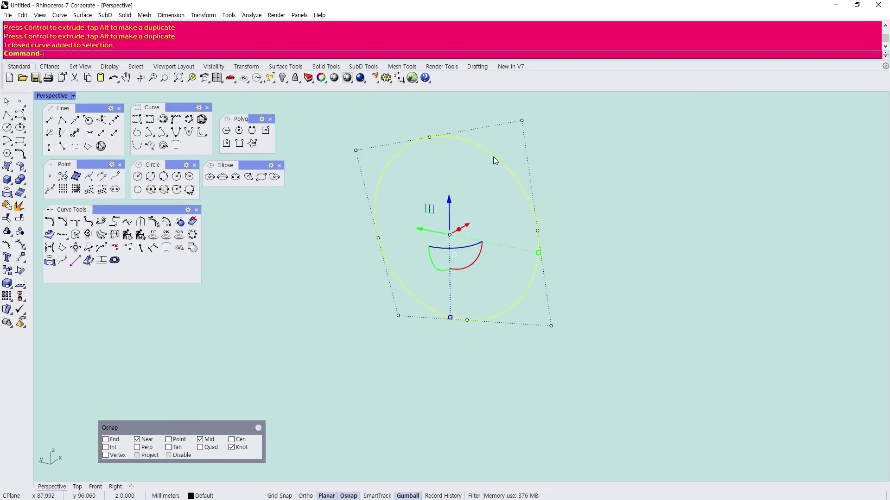
# - Rotate the upright circle about the vertical Z axis so it faces the Y direction, and reselect it
pyautogui.moveTo(440, 251); pyautogui.dragTo(532, 241)
pyautogui.click(571, 237)
pyautogui.moveTo(571, 237); pyautogui.dragTo(518, 200, button='right')
pyautogui.moveTo(552, 300); pyautogui.dragTo(342, 157)
pyautogui.scroll(-4, 435, 238)
pyautogui.scroll(6, 433, 235)
pyautogui.moveTo(591, 260); pyautogui.dragTo(503, 338, button='right')
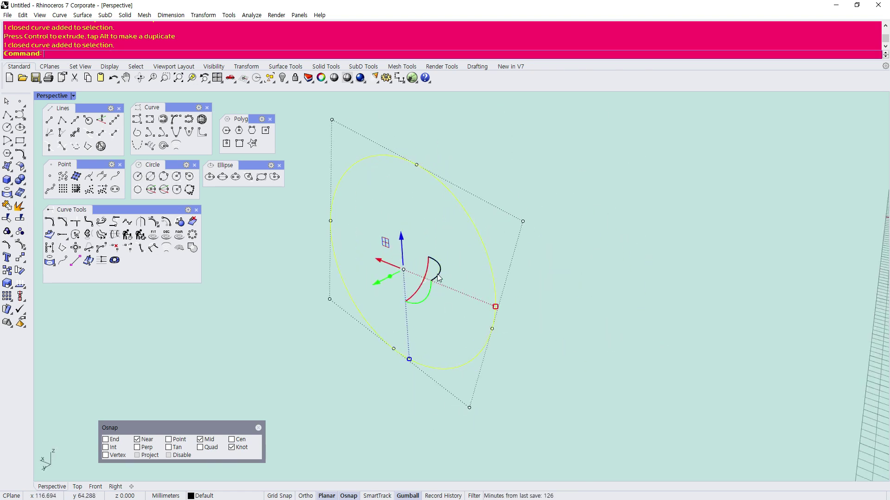
# - Rotate the circle about the Z axis so it faces the X direction, and reselect it
pyautogui.moveTo(422, 251); pyautogui.dragTo(410, 290)
pyautogui.scroll(-6, 408, 287)
pyautogui.scroll(6, 452, 286)
pyautogui.click(359, 162)
pyautogui.click(388, 194)
pyautogui.scroll(-5, 388, 195)
pyautogui.scroll(5, 386, 204)
pyautogui.moveTo(447, 325); pyautogui.dragTo(419, 334, button='right')
pyautogui.click(520, 306)
pyautogui.moveTo(528, 261); pyautogui.dragTo(477, 233)
pyautogui.moveTo(477, 232); pyautogui.dragTo(463, 264, button='right')
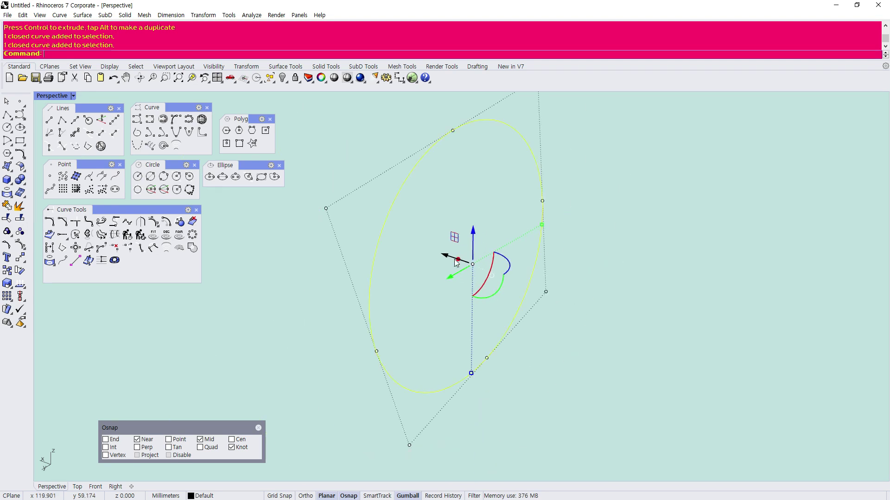
# - Extrude the circle along the X axis into a short ring surface with the Gumball, and undo the extrusion
pyautogui.keyDown('ctrl'); pyautogui.moveTo(452, 263); pyautogui.dragTo(404, 263); pyautogui.keyUp('ctrl')
pyautogui.press('Escape')
pyautogui.moveTo(431, 304); pyautogui.dragTo(390, 288, button='right')
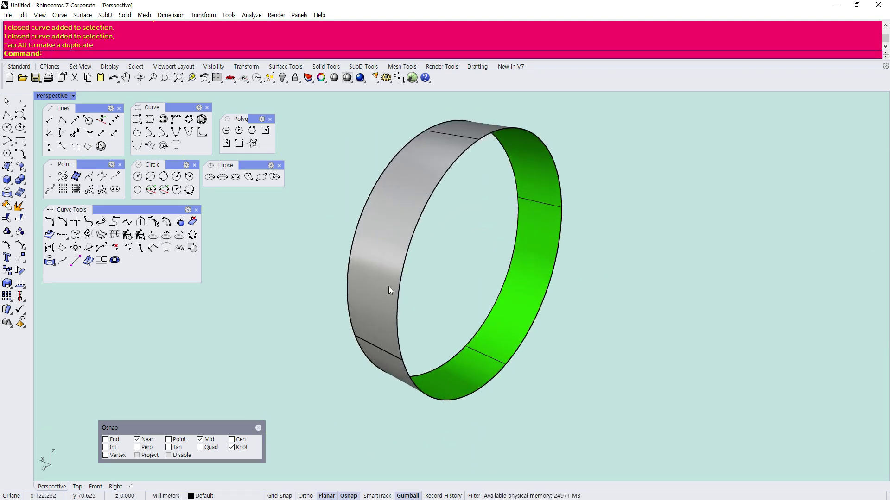
pyautogui.hotkey('ctrl', 'z')
# - Reselect the circle, extrude it freely with the Gumball's X-axis extrude handle, and undo that extrusion
pyautogui.click(401, 283)
pyautogui.moveTo(421, 240); pyautogui.dragTo(456, 245, button='right')
pyautogui.moveTo(490, 340); pyautogui.dragTo(485, 294, button='right')
pyautogui.moveTo(443, 272); pyautogui.dragTo(410, 288)
pyautogui.hotkey('ctrl', 'z')
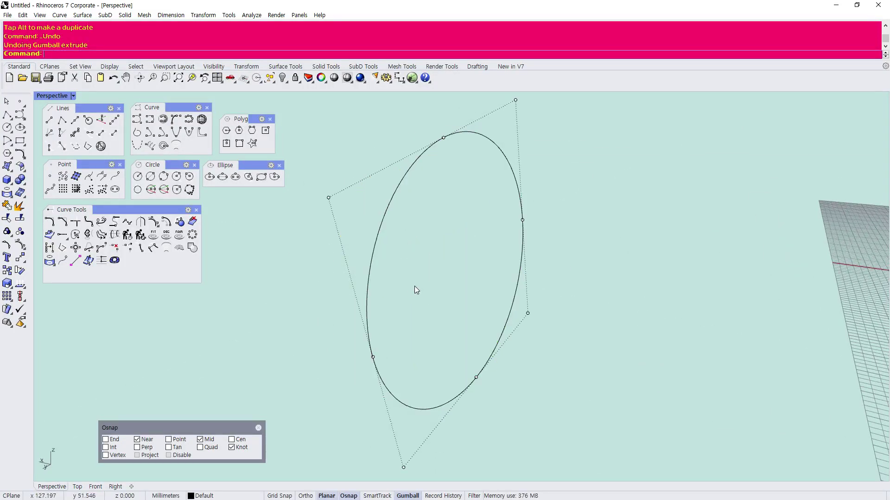
# - Extrude the circle exactly 5 mm along the X axis using the numeric entry of the Gumball's extrude handle
pyautogui.click(383, 245)
pyautogui.click(448, 272)
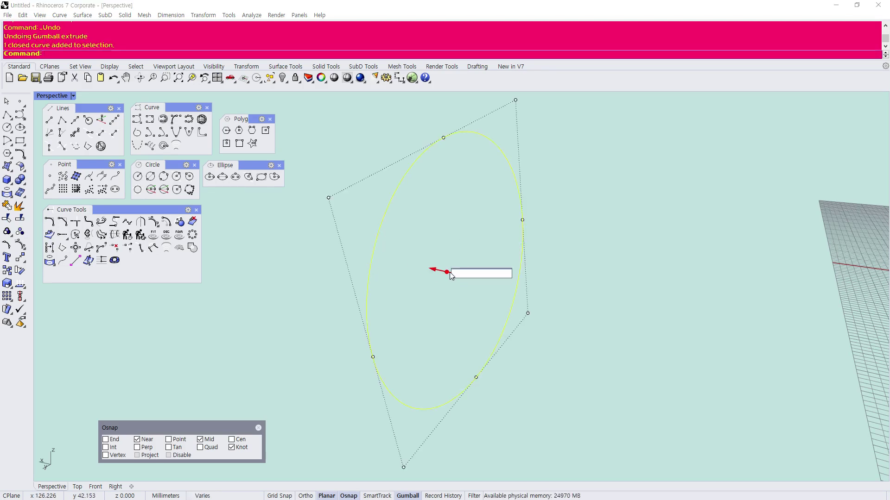
pyautogui.write('5')
pyautogui.press('Return')
pyautogui.press('Escape')
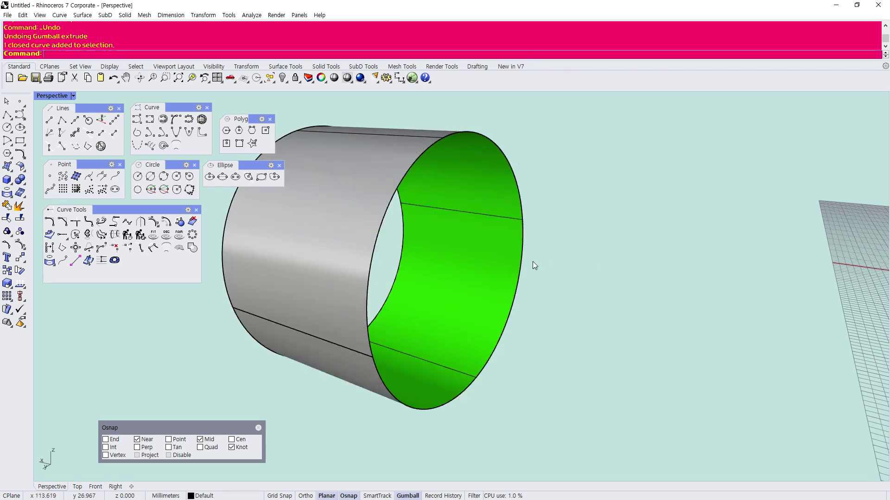
# - Delete the extruded cylindrical surface and select the remaining circle
pyautogui.scroll(-5, 518, 269)
pyautogui.moveTo(463, 283); pyautogui.dragTo(606, 267, button='right')
pyautogui.scroll(3, 461, 300)
pyautogui.click(461, 300)
pyautogui.scroll(-2, 460, 301)
pyautogui.press('Delete')
pyautogui.moveTo(449, 240); pyautogui.dragTo(412, 178)
pyautogui.moveTo(500, 241); pyautogui.dragTo(474, 258, button='right')
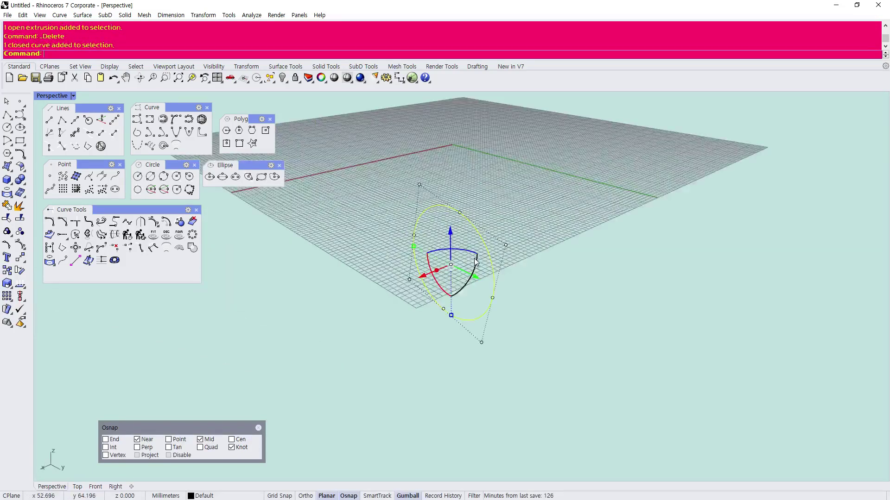
pyautogui.click(451, 238)
pyautogui.scroll(3, 453, 238)
pyautogui.click(449, 254)
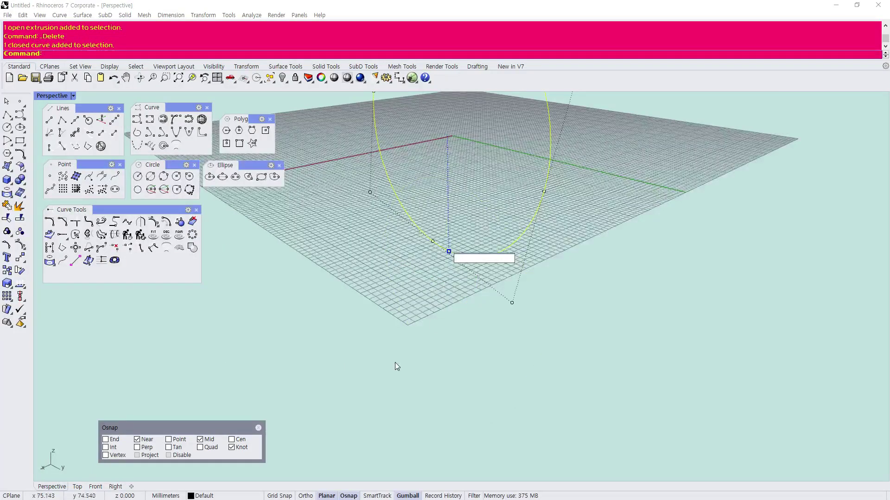
pyautogui.scroll(-5, 435, 324)
pyautogui.moveTo(479, 314); pyautogui.dragTo(422, 262)
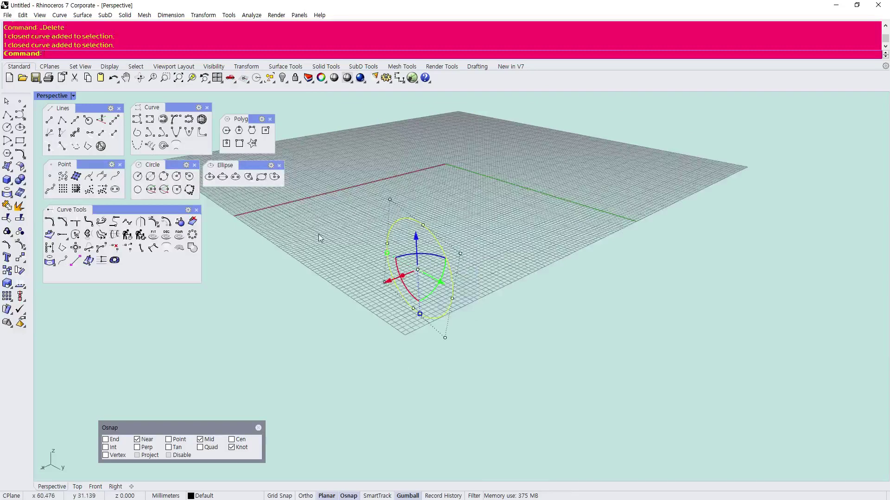
# - Restore the four-viewport layout and frame the circle in the Right viewport with nothing selected
pyautogui.doubleClick(50, 96)
pyautogui.scroll(-13, 304, 416)
pyautogui.scroll(15, 286, 407)
pyautogui.scroll(-10, 365, 224)
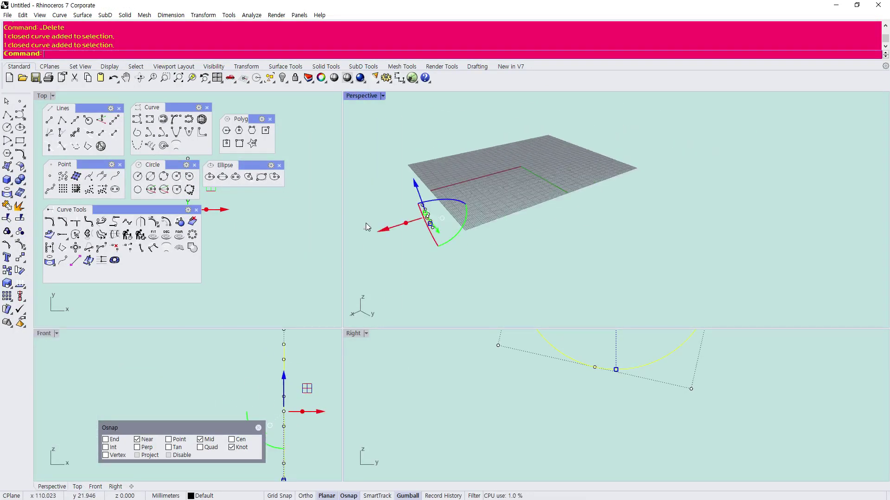
pyautogui.scroll(-12, 297, 229)
pyautogui.scroll(8, 280, 227)
pyautogui.scroll(-14, 521, 391)
pyautogui.scroll(4, 508, 354)
pyautogui.moveTo(507, 354); pyautogui.dragTo(501, 398, button='right')
pyautogui.click(501, 398)
pyautogui.scroll(3, 550, 399)
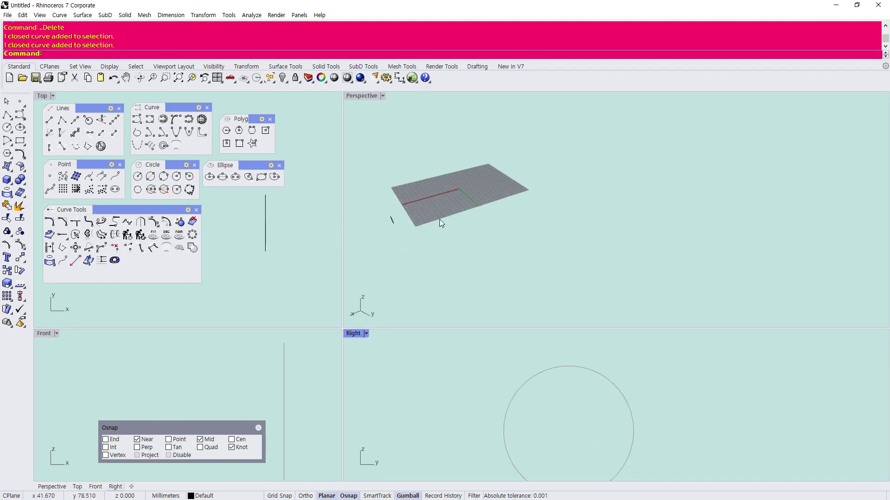
# - Select the circle in the Perspective viewport and examine its Gumball axes in the Perspective and Top viewports
pyautogui.scroll(5, 388, 231)
pyautogui.moveTo(419, 182); pyautogui.dragTo(369, 211)
pyautogui.moveTo(381, 167); pyautogui.dragTo(491, 193, button='right')
pyautogui.scroll(-4, 491, 194)
pyautogui.moveTo(463, 248); pyautogui.dragTo(452, 275, button='right')
pyautogui.scroll(-4, 450, 272)
pyautogui.scroll(3, 451, 275)
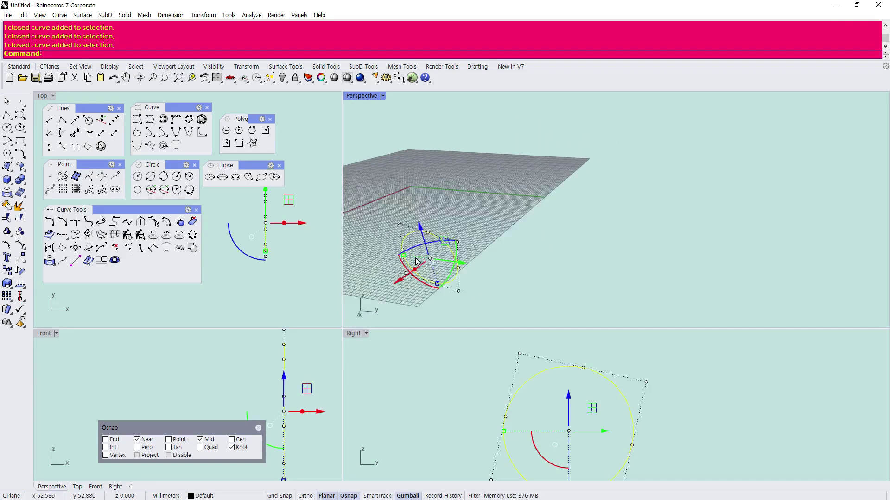
pyautogui.scroll(-2, 296, 363)
pyautogui.scroll(-6, 464, 355)
pyautogui.scroll(6, 463, 354)
pyautogui.moveTo(458, 308); pyautogui.dragTo(450, 255, button='right')
pyautogui.click(450, 254)
pyautogui.click(512, 239)
pyautogui.moveTo(512, 239); pyautogui.dragTo(463, 264, button='right')
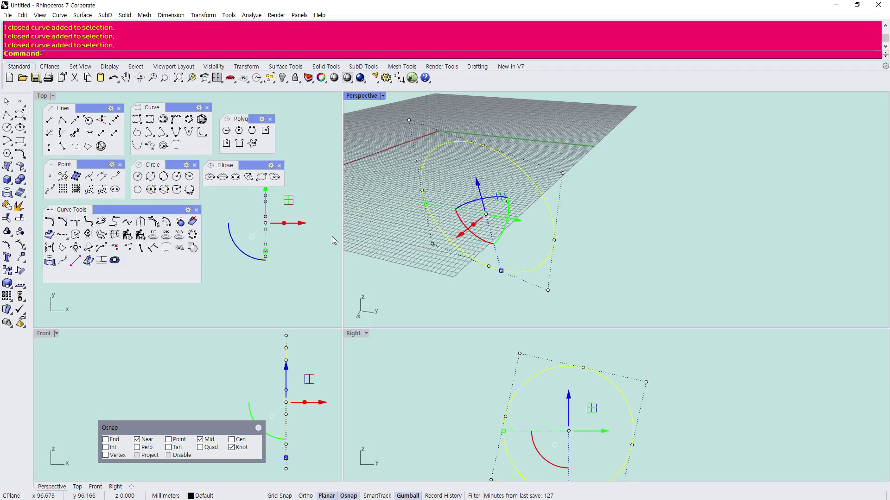
pyautogui.scroll(-10, 273, 259)
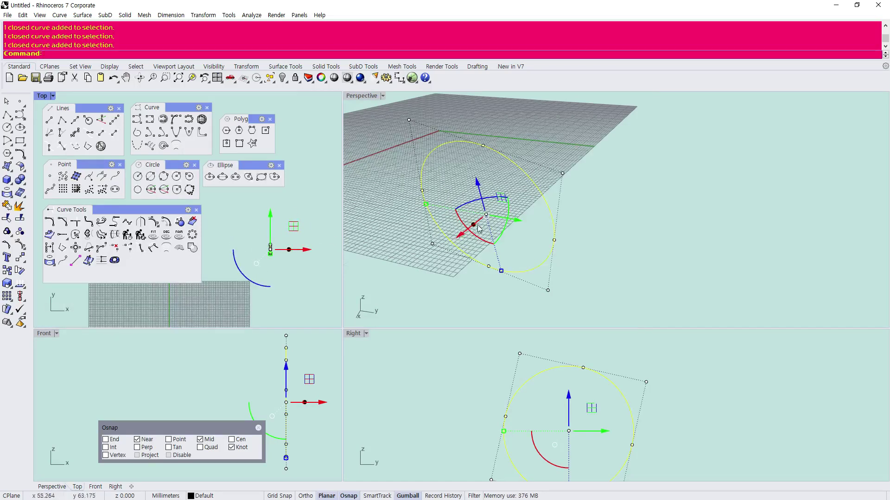
pyautogui.scroll(-4, 480, 229)
pyautogui.scroll(3, 479, 228)
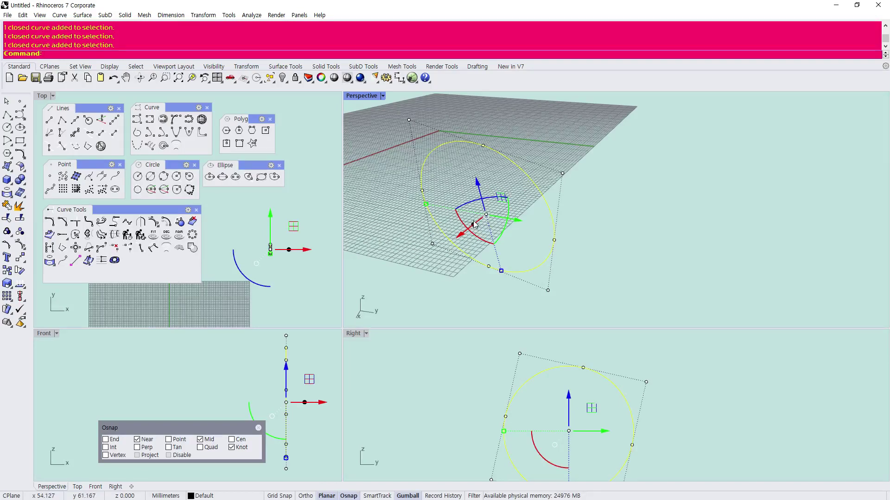
# - Rotate the circle about the Y axis with the Gumball into a tilted, nearly flat position, and reselect it
pyautogui.moveTo(506, 237); pyautogui.dragTo(447, 258)
pyautogui.write('Sas')
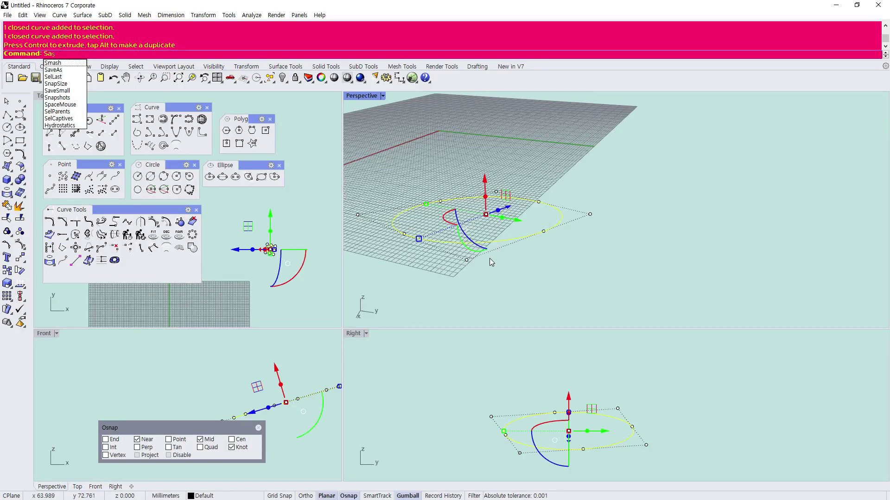
pyautogui.click(494, 257)
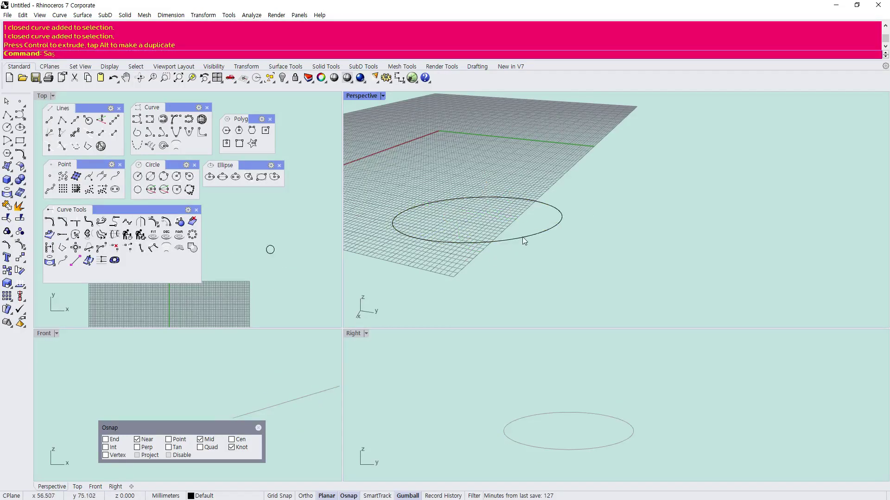
pyautogui.click(523, 240)
pyautogui.moveTo(514, 240); pyautogui.dragTo(432, 228, button='right')
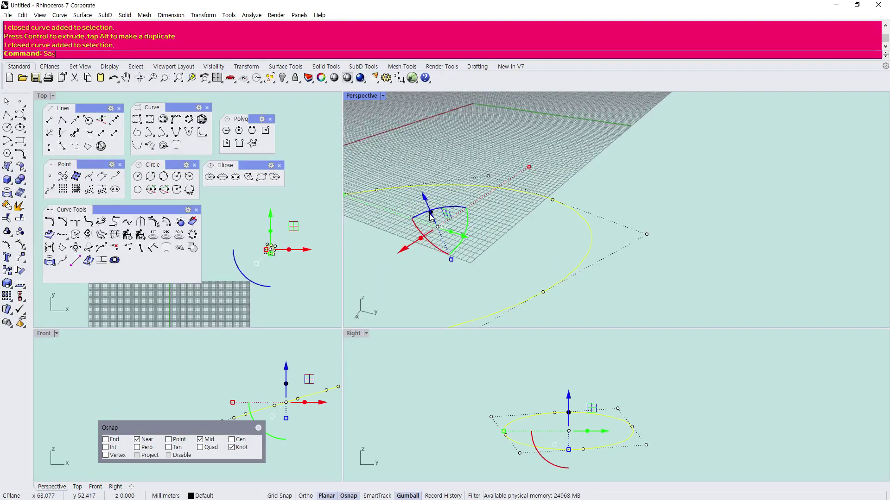
# - Extrude the tilted circle with the Gumball in the Perspective viewport, undo the extrusion and reselect the circle
pyautogui.keyDown('ctrl'); pyautogui.moveTo(454, 235); pyautogui.dragTo(470, 254); pyautogui.keyUp('ctrl')
pyautogui.scroll(-8, 638, 192)
pyautogui.scroll(3, 637, 193)
pyautogui.hotkey('ctrl', 'z')
pyautogui.scroll(2, 595, 230)
pyautogui.click(587, 226)
pyautogui.scroll(-4, 572, 253)
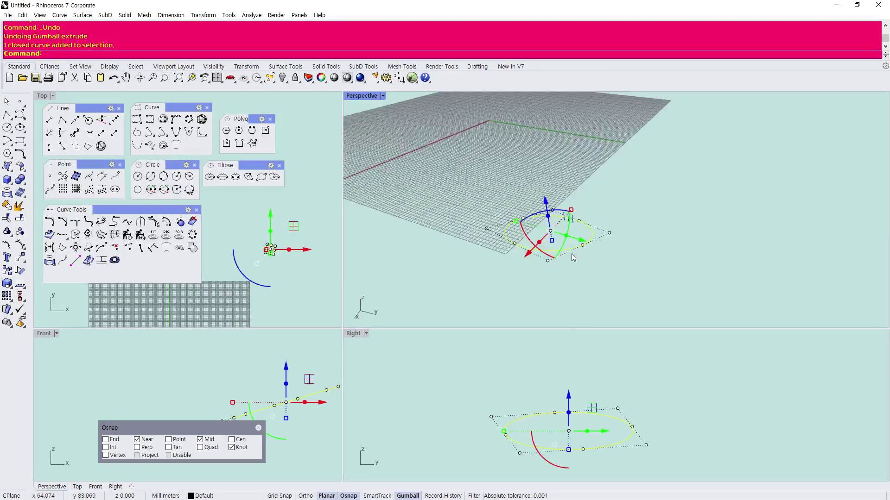
# - Extrude the tilted circle horizontally along the X axis in the Front viewport, and undo the extrusion
pyautogui.scroll(1, 562, 412)
pyautogui.moveTo(302, 403); pyautogui.dragTo(323, 407)
pyautogui.scroll(5, 553, 208)
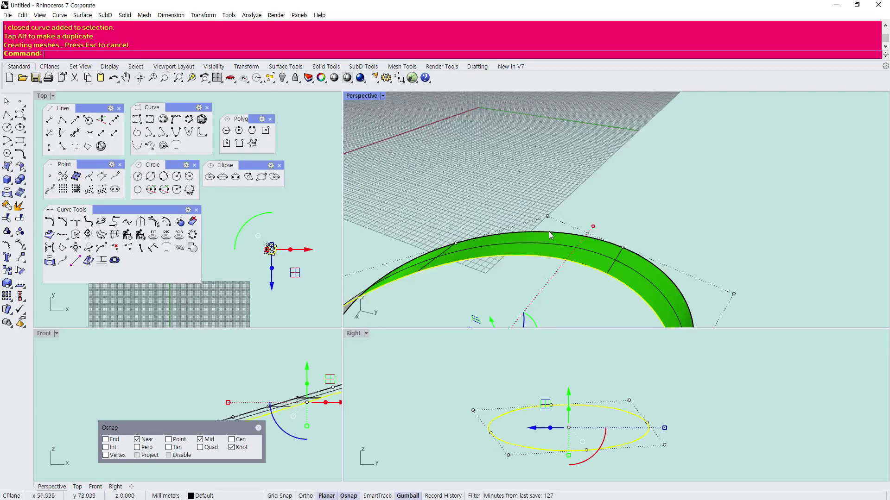
pyautogui.scroll(-3, 549, 231)
pyautogui.scroll(-5, 289, 359)
pyautogui.press('Escape')
pyautogui.moveTo(617, 221); pyautogui.dragTo(528, 165, button='right')
pyautogui.click(528, 166)
pyautogui.hotkey('ctrl', 'z')
# - Extrude the tilted circle vertically in the Front viewport with the Gumball and inspect it in Perspective
pyautogui.click(284, 377)
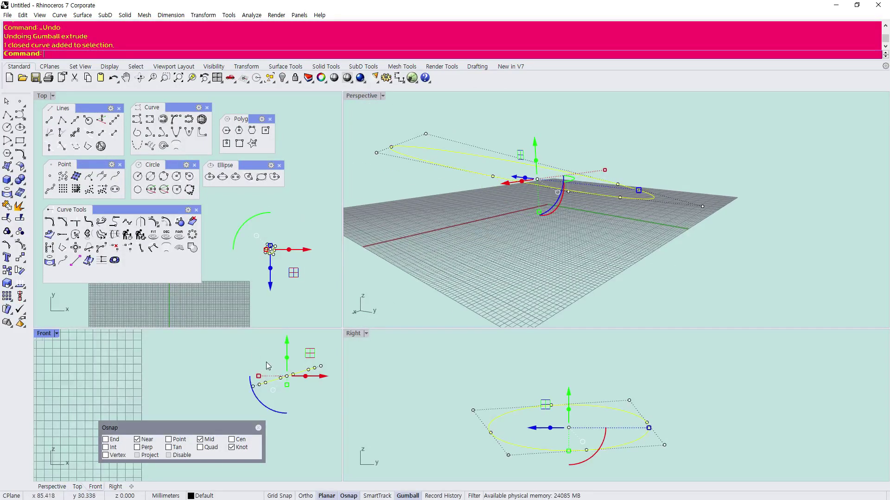
pyautogui.moveTo(291, 361); pyautogui.dragTo(291, 350)
pyautogui.click(254, 353)
pyautogui.scroll(-4, 489, 166)
pyautogui.moveTo(489, 165); pyautogui.dragTo(484, 191, button='right')
# - Undo the vertical extrusion and the circle's rotation about the Y axis
pyautogui.hotkey('ctrl', 'z')
pyautogui.hotkey('ctrl', 'z')
pyautogui.scroll(5, 430, 204)
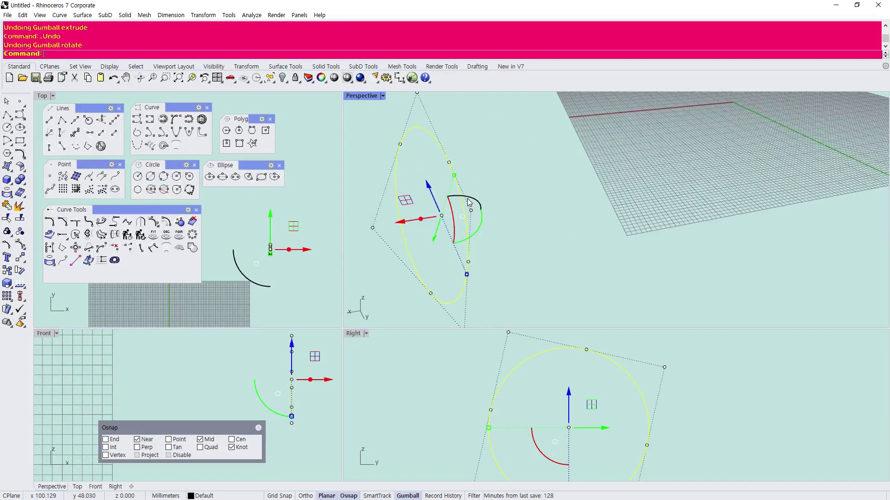
# - Rotate the upright circle about the Z axis so it faces the Front viewport, and reselect it
pyautogui.moveTo(469, 202); pyautogui.dragTo(412, 214)
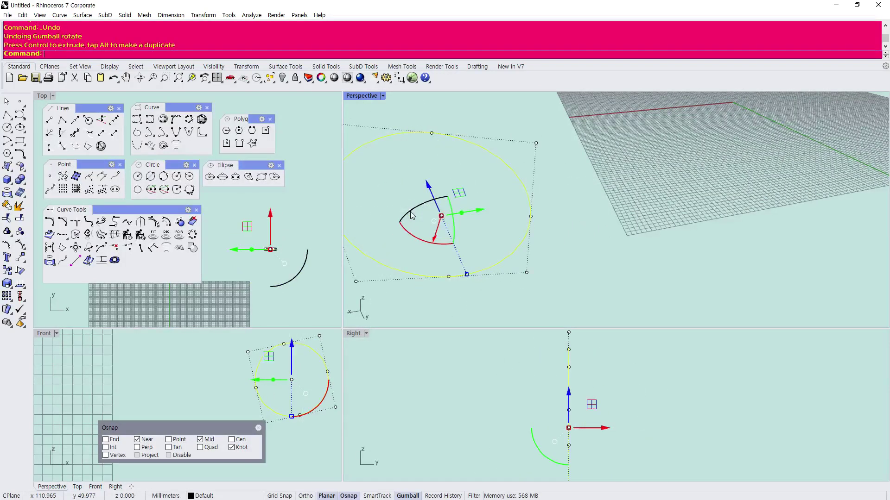
pyautogui.click(566, 245)
pyautogui.click(529, 234)
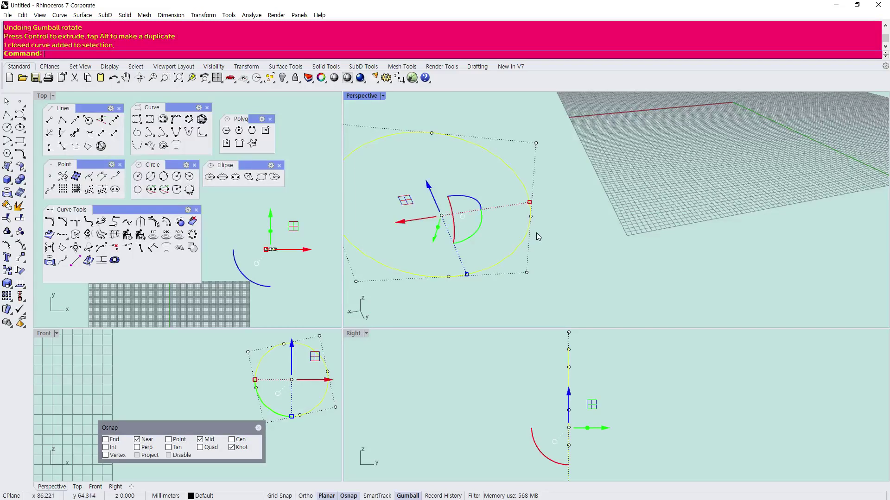
pyautogui.moveTo(480, 246); pyautogui.dragTo(379, 252, button='right')
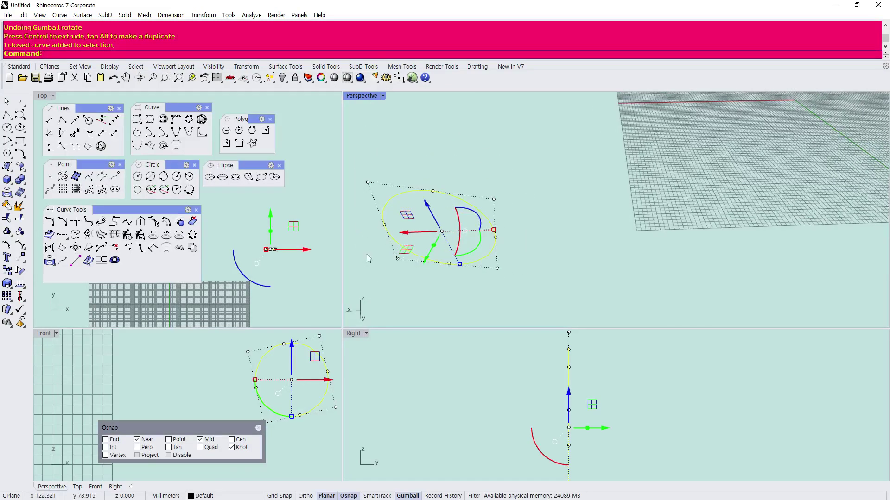
pyautogui.moveTo(467, 258); pyautogui.dragTo(391, 264, button='right')
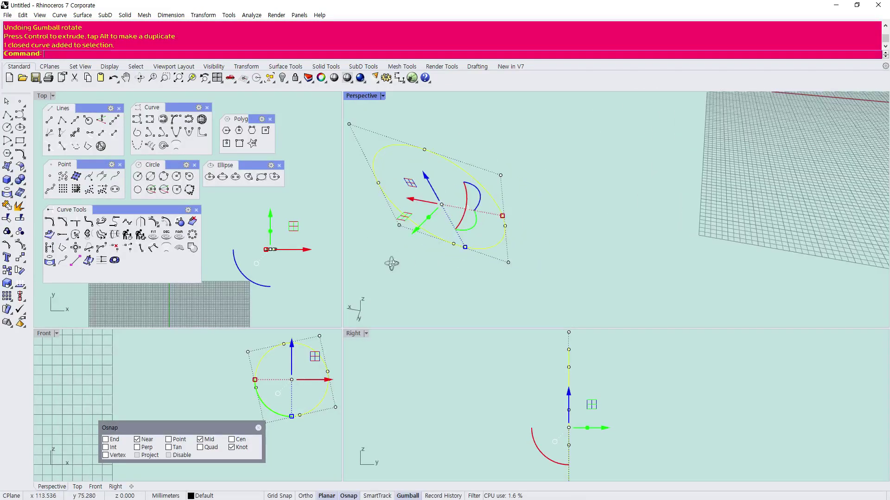
# - Extrude the upright circle along the Y axis with the Gumball in Perspective, and delete the extruded surface
pyautogui.moveTo(427, 218); pyautogui.dragTo(414, 240)
pyautogui.click(527, 288)
pyautogui.scroll(3, 526, 282)
pyautogui.scroll(-3, 525, 282)
pyautogui.click(482, 201)
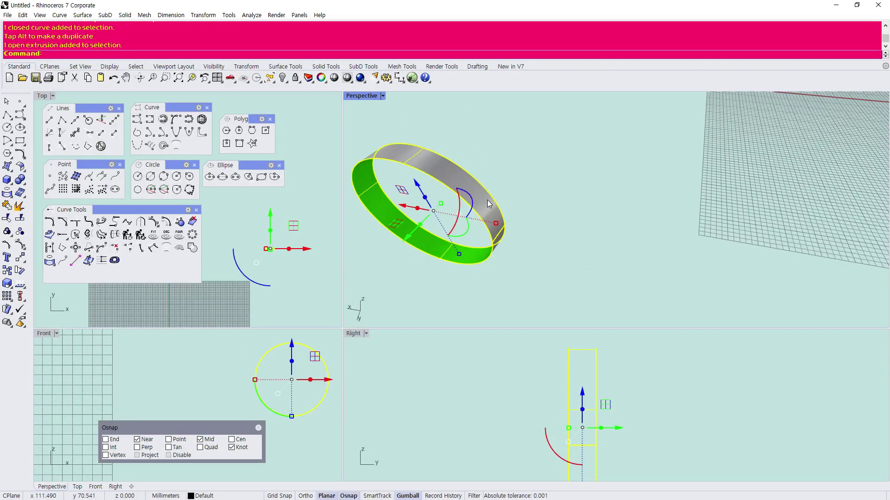
pyautogui.press('Delete')
# - Reselect the circle and move it freely within the XZ plane using the Gumball's planar handle in Perspective
pyautogui.click(502, 218)
pyautogui.moveTo(503, 218); pyautogui.dragTo(502, 179, button='right')
pyautogui.scroll(3, 524, 139)
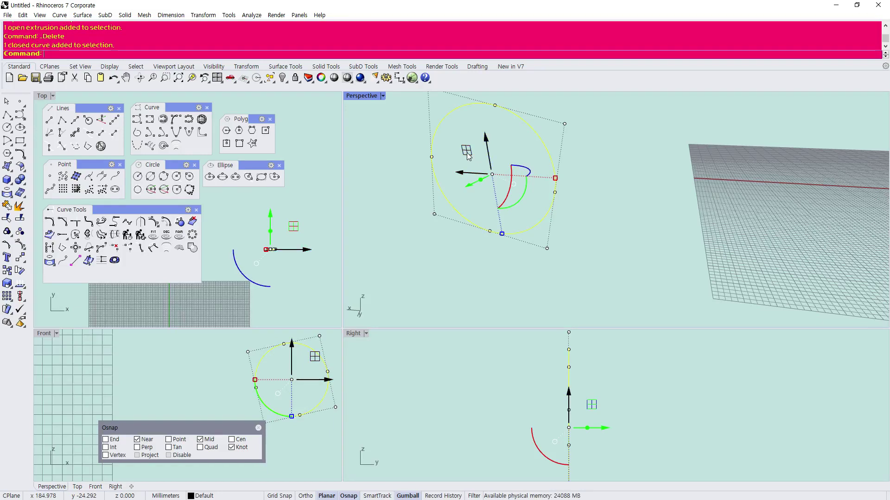
pyautogui.moveTo(487, 264); pyautogui.dragTo(491, 298, button='right')
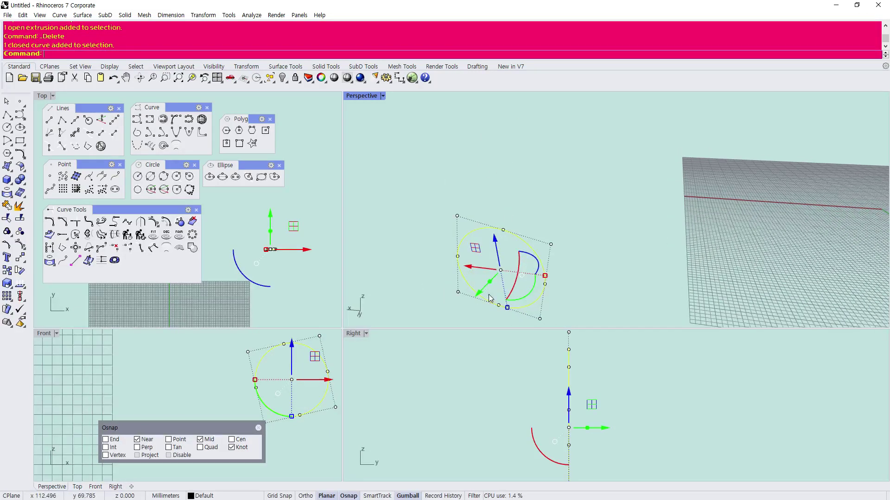
pyautogui.moveTo(472, 254); pyautogui.dragTo(441, 172)
pyautogui.click(521, 219)
pyautogui.scroll(4, 440, 174)
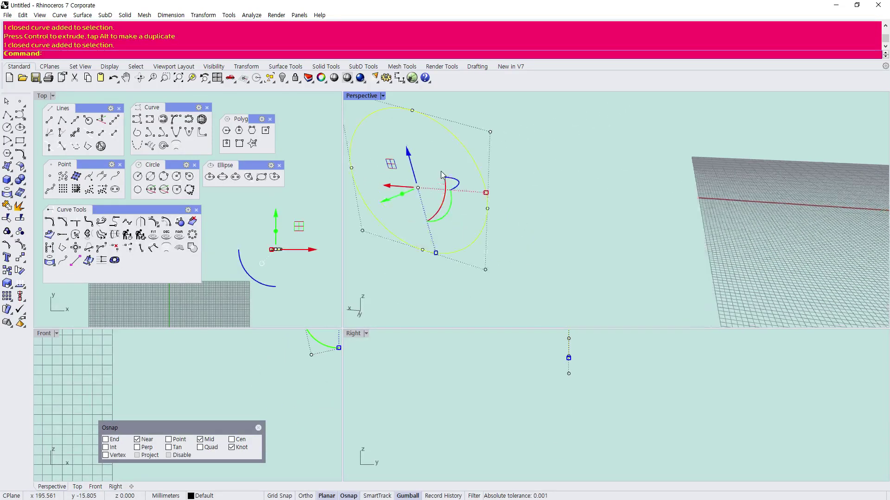
pyautogui.moveTo(389, 162); pyautogui.dragTo(424, 163)
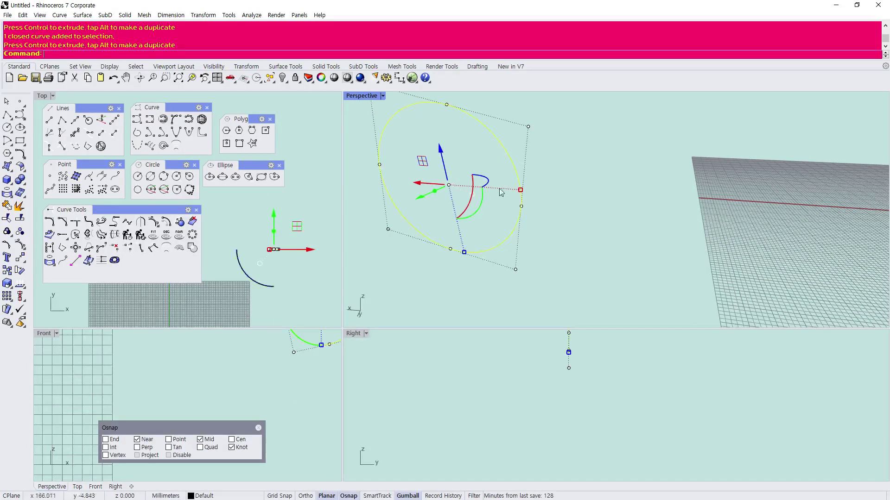
# - Rotate the circle freely about the Z axis with the Gumball, and undo the rotation
pyautogui.moveTo(487, 183); pyautogui.dragTo(437, 241)
pyautogui.click(536, 251)
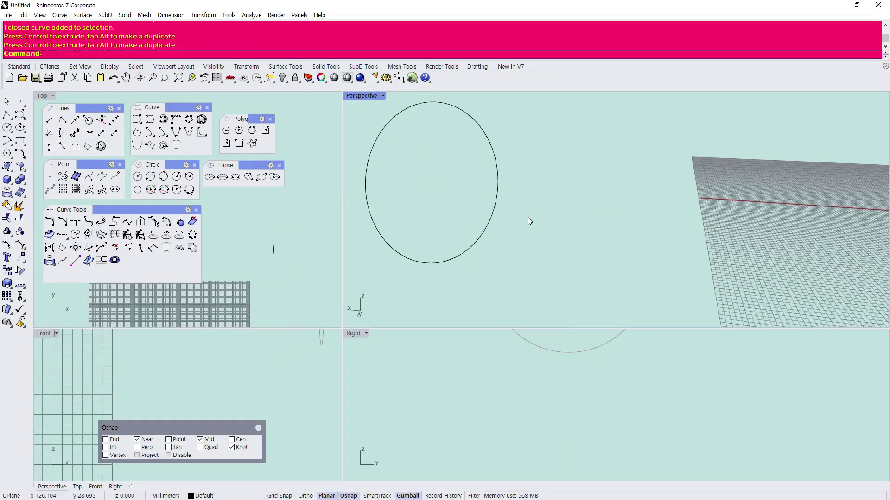
pyautogui.hotkey('ctrl', 'z')
# - Rotate the circle by exactly 45 degrees about the Z axis using the Gumball's blue arc
pyautogui.click(487, 187)
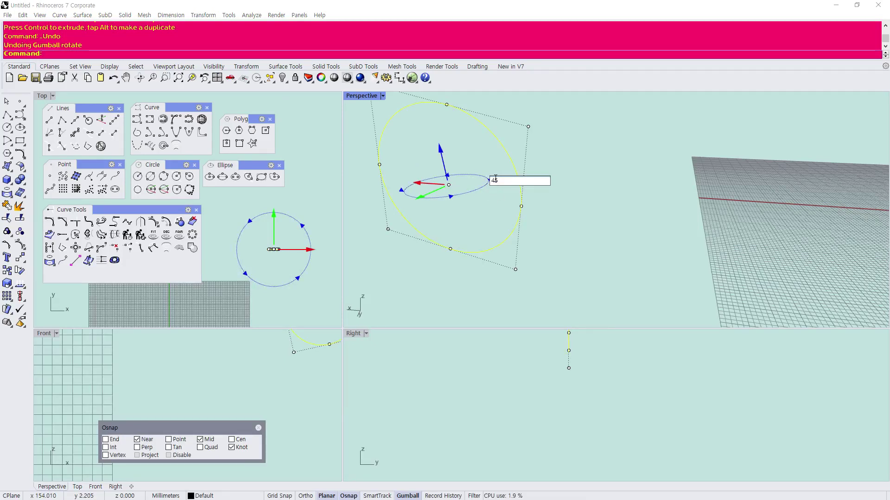
pyautogui.write('45')
pyautogui.press('Return')
pyautogui.click(562, 181)
pyautogui.scroll(-6, 560, 181)
pyautogui.moveTo(560, 180); pyautogui.dragTo(607, 253, button='right')
# - Extrude the rotated circle along the Y axis with the Gumball in Perspective, and undo the extrusion
pyautogui.click(560, 230)
pyautogui.scroll(3, 595, 252)
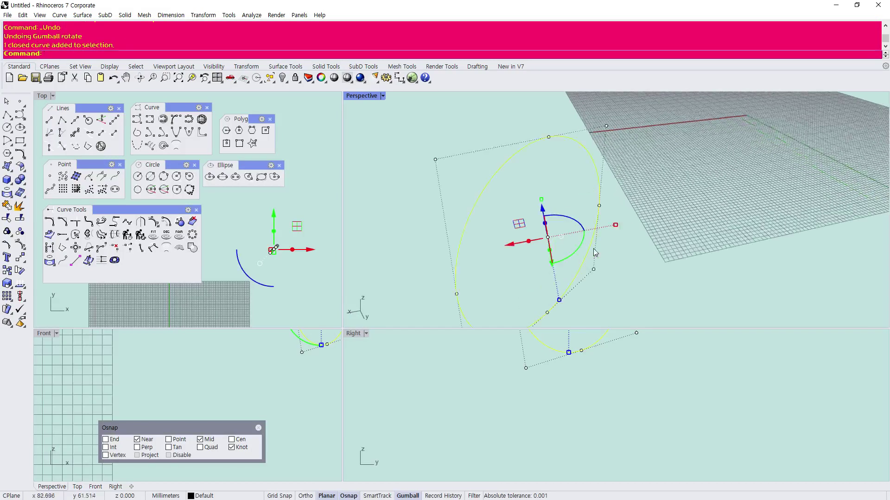
pyautogui.click(500, 220)
pyautogui.scroll(-3, 499, 216)
pyautogui.click(494, 215)
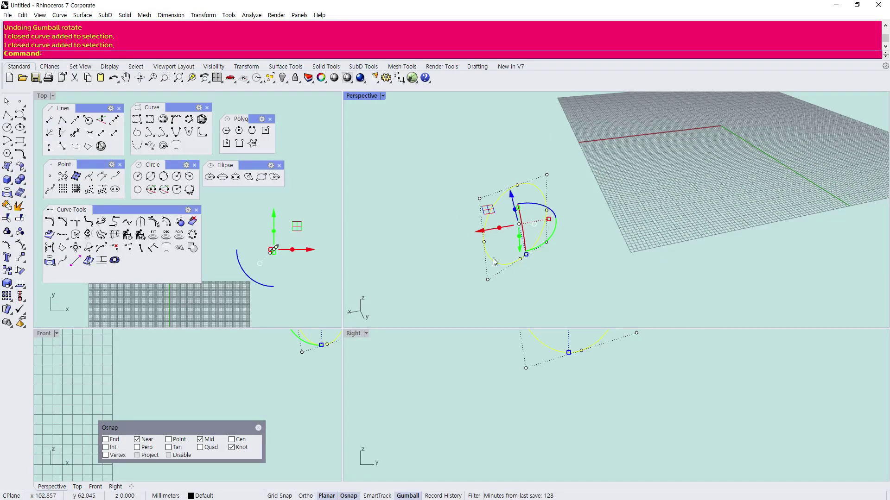
pyautogui.scroll(5, 551, 274)
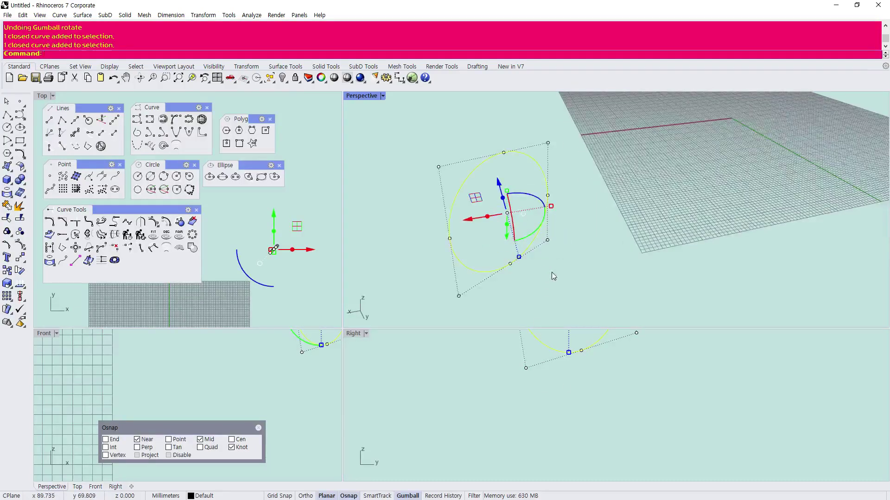
pyautogui.moveTo(456, 231); pyautogui.dragTo(441, 256)
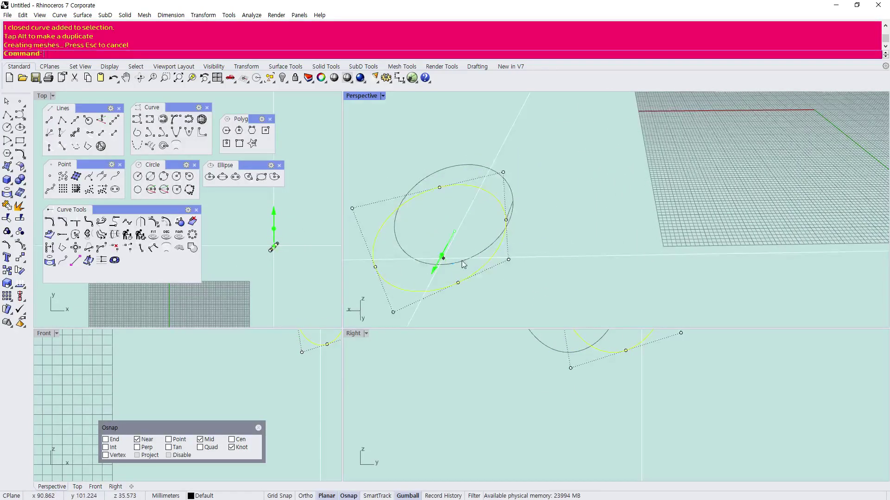
pyautogui.click(571, 291)
pyautogui.hotkey('ctrl', 'z')
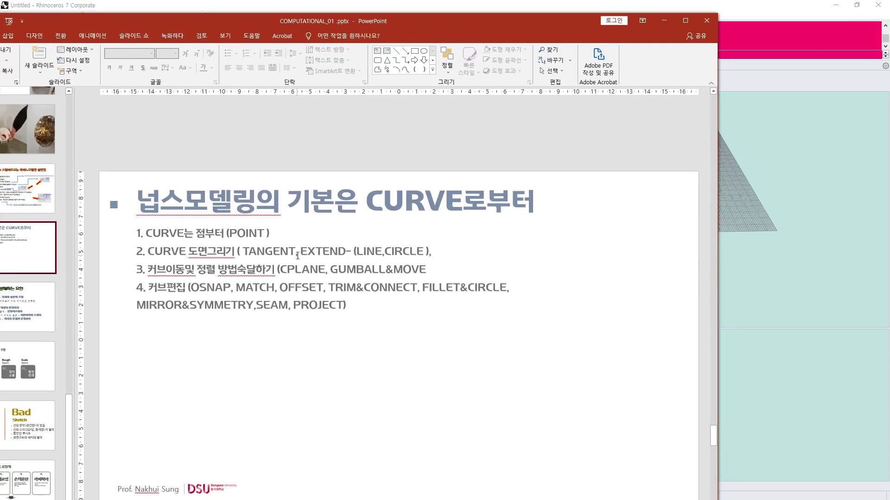
# - Examine item 3 of the PowerPoint curve slide on moving and aligning curves with CPlane, Gumball and Move, and move the presentation window aside
pyautogui.scroll(-1, 298, 257)
pyautogui.scroll(1, 297, 258)
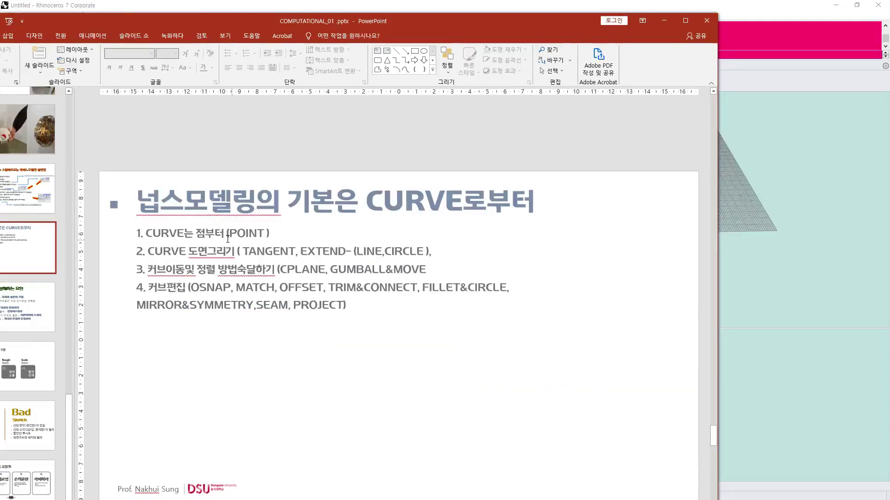
pyautogui.click(159, 271)
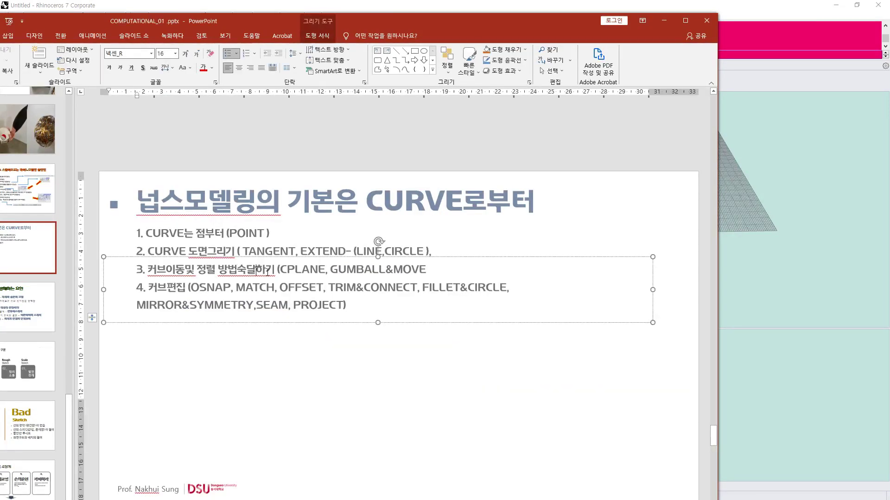
pyautogui.moveTo(295, 272); pyautogui.dragTo(318, 273)
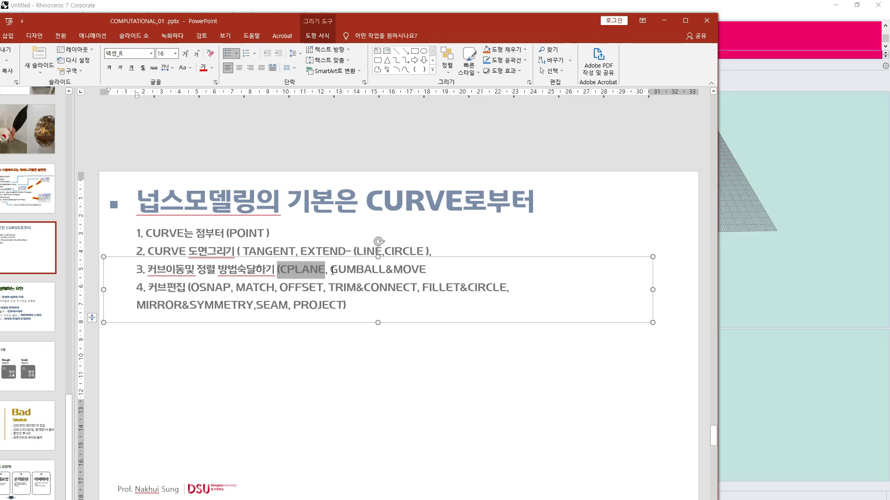
pyautogui.doubleClick(399, 271)
pyautogui.click(310, 271)
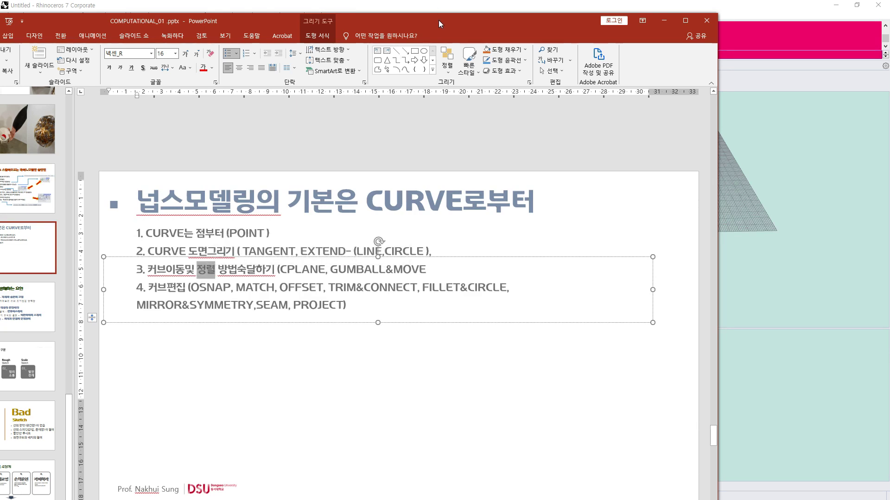
pyautogui.click(217, 271)
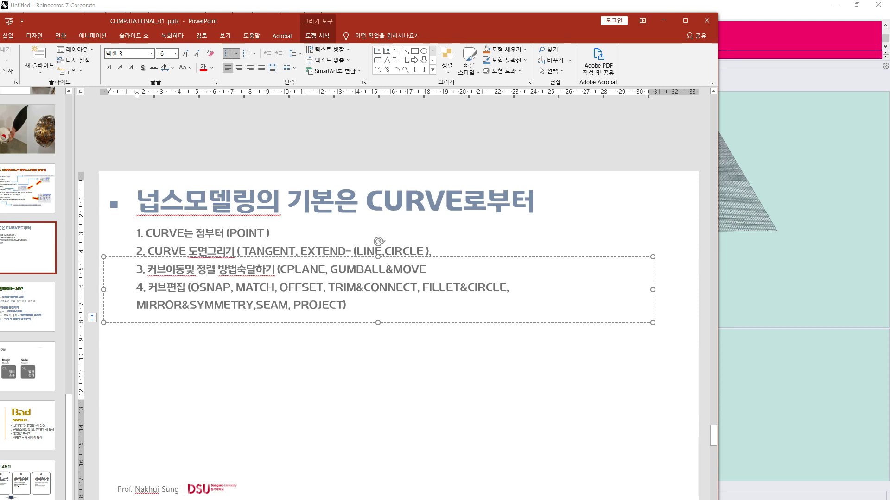
pyautogui.moveTo(464, 19); pyautogui.dragTo(0, 267)
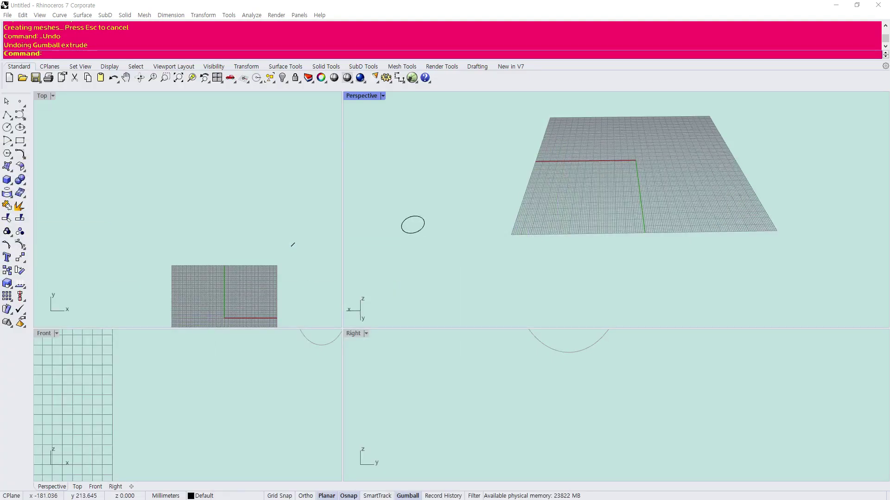
# - Enlarge the Top viewport by shifting the shared divider of the four viewports toward the Right viewport
pyautogui.scroll(-3, 311, 271)
pyautogui.scroll(-5, 388, 169)
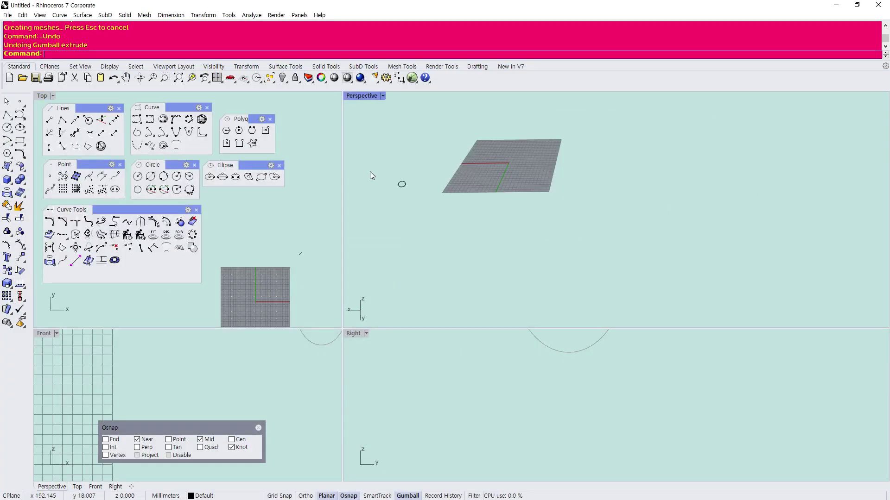
pyautogui.scroll(-2, 385, 171)
pyautogui.scroll(-5, 294, 241)
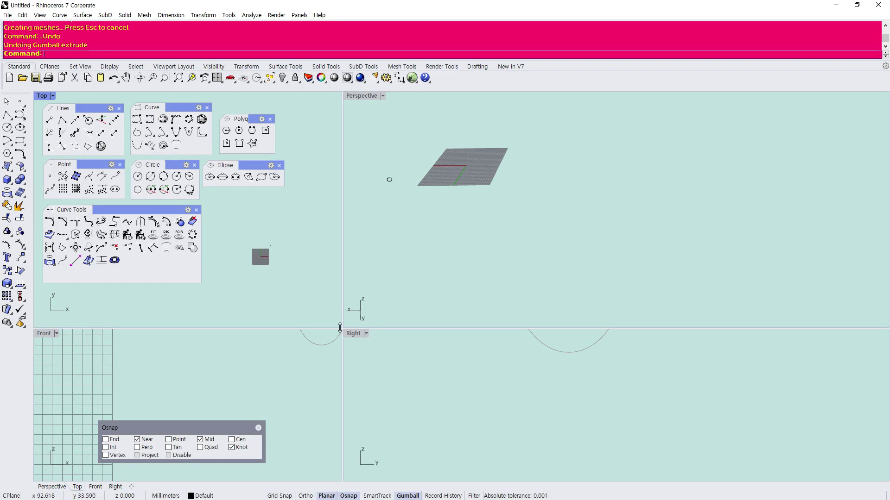
pyautogui.moveTo(343, 330); pyautogui.dragTo(587, 373)
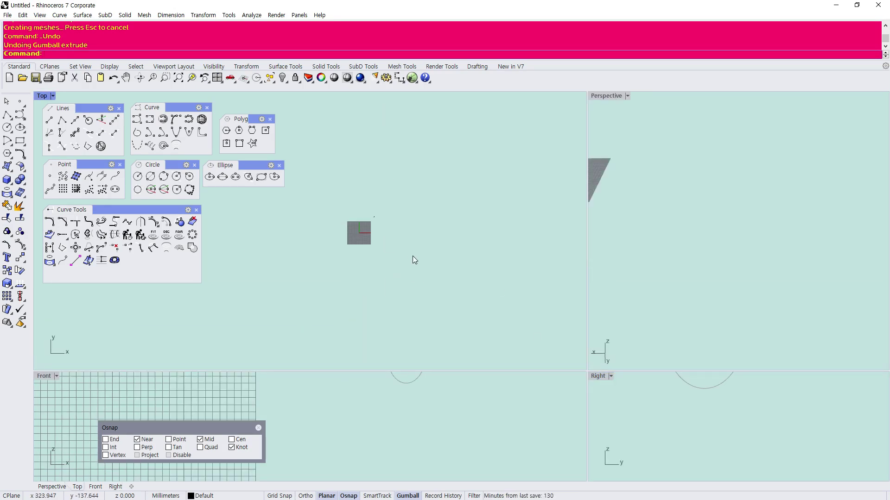
# - Select the remaining circle in the Top viewport and delete it
pyautogui.scroll(8, 415, 260)
pyautogui.scroll(4, 316, 154)
pyautogui.moveTo(463, 318); pyautogui.dragTo(281, 136)
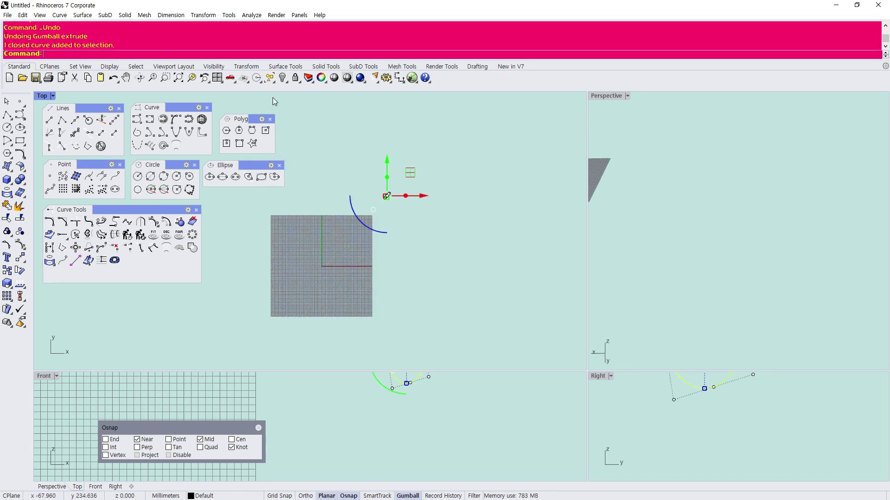
pyautogui.press('Delete')
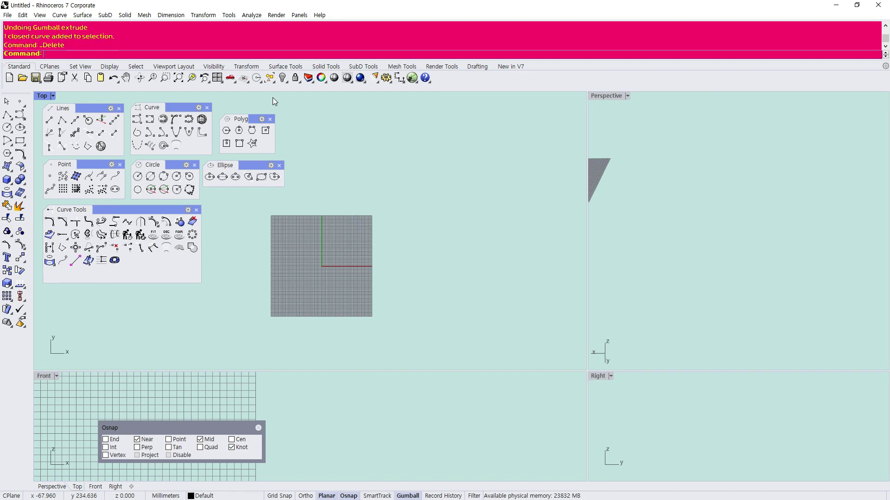
# - Draw a circle from its center just above the grid in the Top viewport
pyautogui.scroll(1, 341, 238)
pyautogui.click(7, 128)
pyautogui.click(314, 165)
pyautogui.click(337, 172)
# - Draw two corner-to-corner rectangles in the Top viewport, one beside the circle and a wider one above it
pyautogui.click(15, 141)
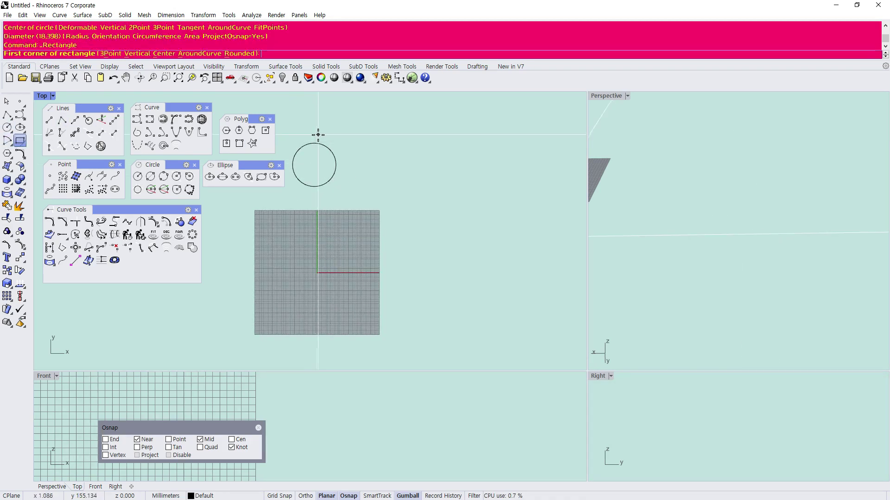
pyautogui.click(368, 139)
pyautogui.click(403, 168)
pyautogui.press('Return')
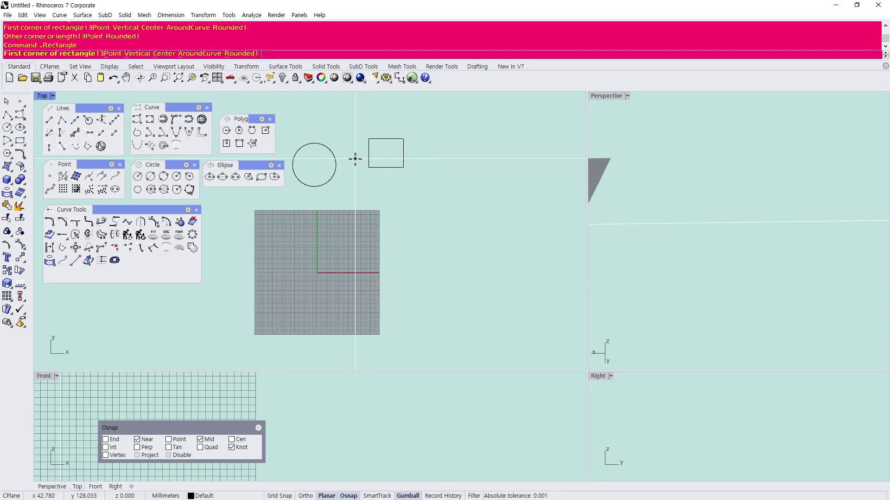
pyautogui.scroll(-4, 354, 158)
pyautogui.click(330, 121)
pyautogui.click(363, 137)
pyautogui.scroll(-2, 368, 137)
pyautogui.scroll(2, 352, 138)
pyautogui.scroll(3, 352, 138)
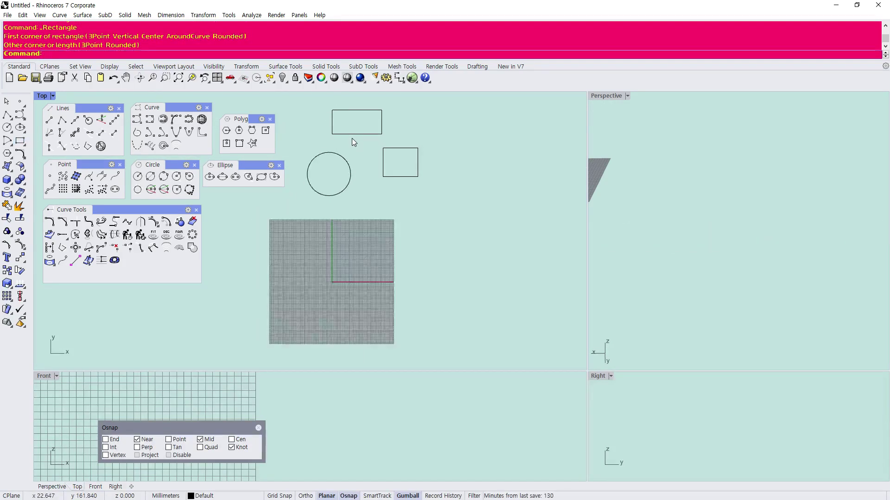
# - Select the circle and both rectangles, zoom all viewports to the selection, and clear the selection
pyautogui.moveTo(343, 123); pyautogui.dragTo(342, 124)
pyautogui.scroll(-6, 263, 473)
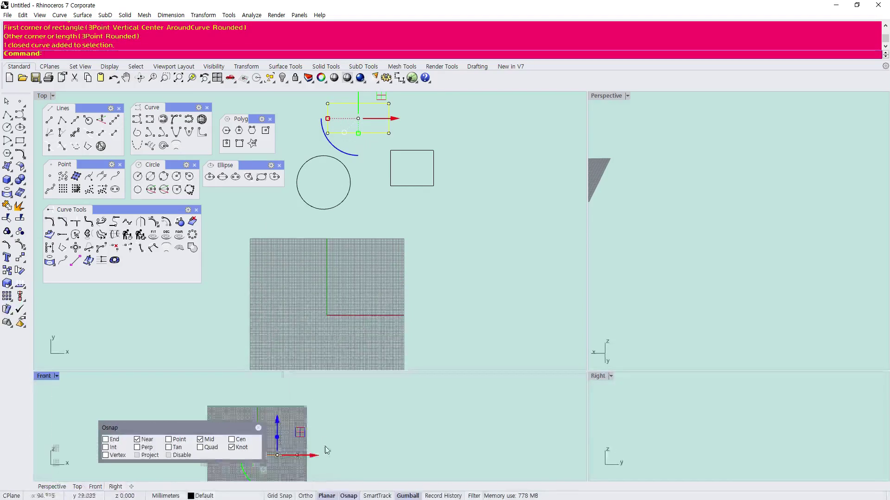
pyautogui.scroll(8, 321, 449)
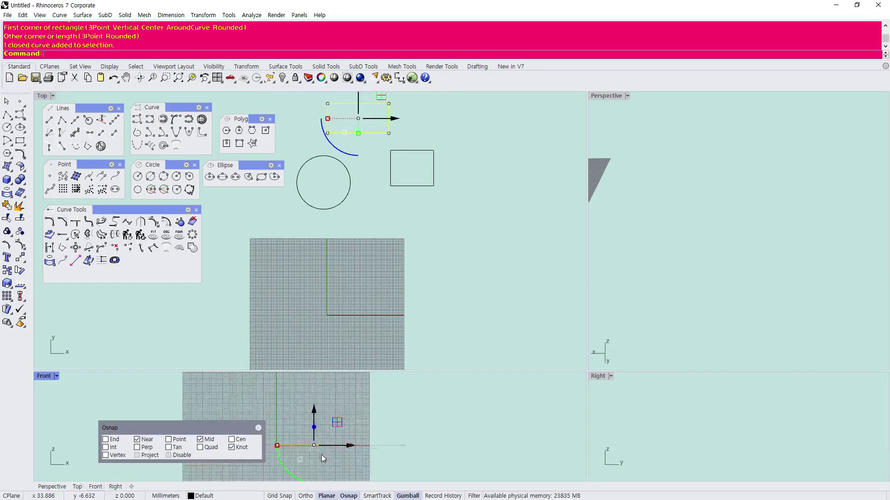
pyautogui.moveTo(402, 200); pyautogui.dragTo(225, 103)
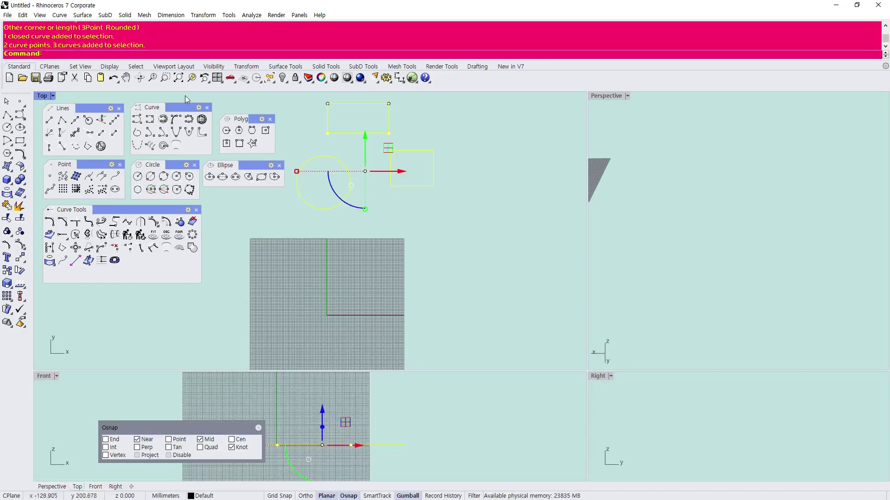
pyautogui.rightClick(192, 78)
pyautogui.click(555, 152)
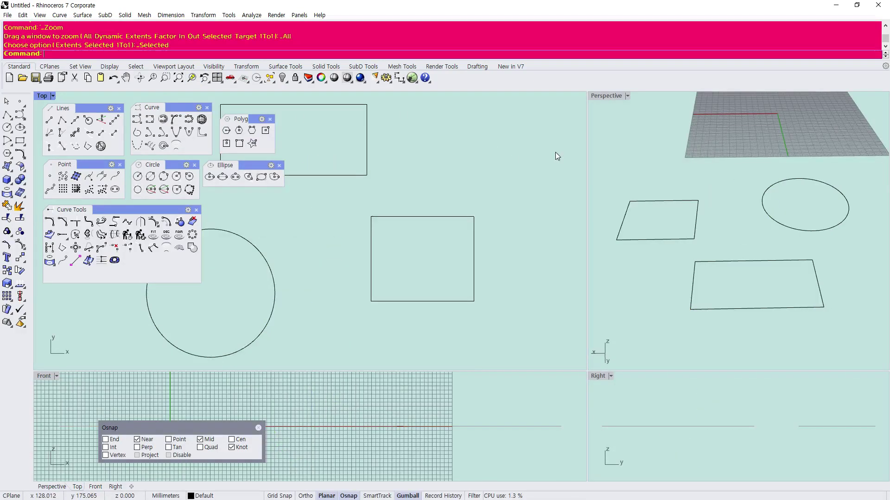
# - Move the circle upward along the Z axis in the Front viewport with the Gumball, and check its height in Perspective
pyautogui.scroll(-6, 555, 152)
pyautogui.moveTo(688, 205); pyautogui.dragTo(590, 153, button='right')
pyautogui.scroll(4, 592, 158)
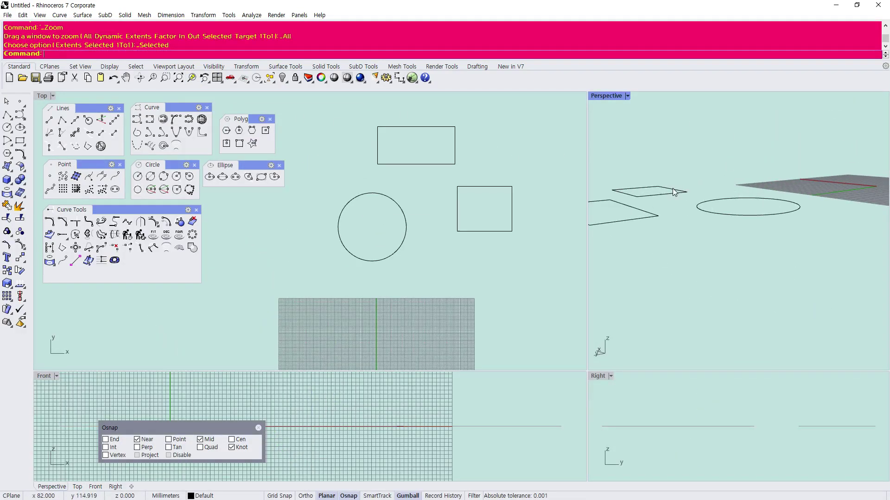
pyautogui.scroll(-10, 344, 422)
pyautogui.scroll(-3, 329, 412)
pyautogui.click(397, 251)
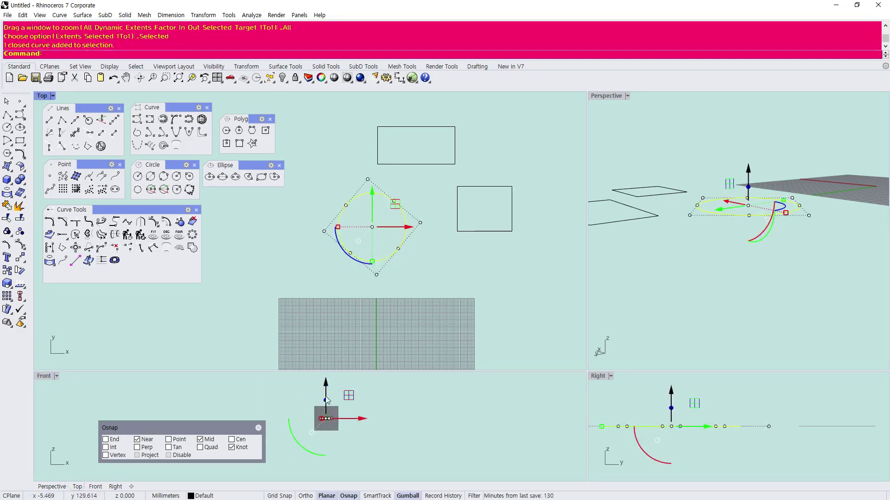
pyautogui.moveTo(328, 379)
pyautogui.mouseDown()
pyautogui.moveTo(327, 412)
pyautogui.moveTo(328, 395)
pyautogui.mouseUp()
pyautogui.click(294, 416)
pyautogui.scroll(-4, 569, 204)
pyautogui.scroll(-10, 702, 207)
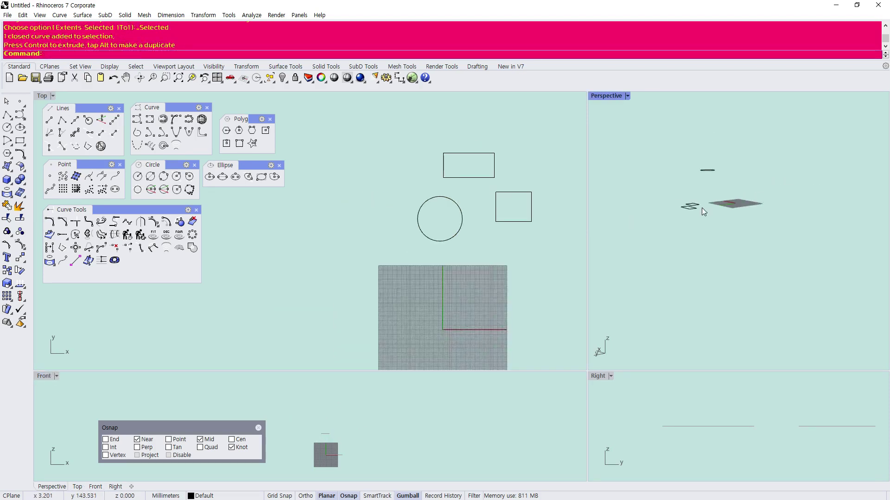
pyautogui.scroll(5, 707, 198)
pyautogui.moveTo(707, 197); pyautogui.dragTo(662, 201, button='right')
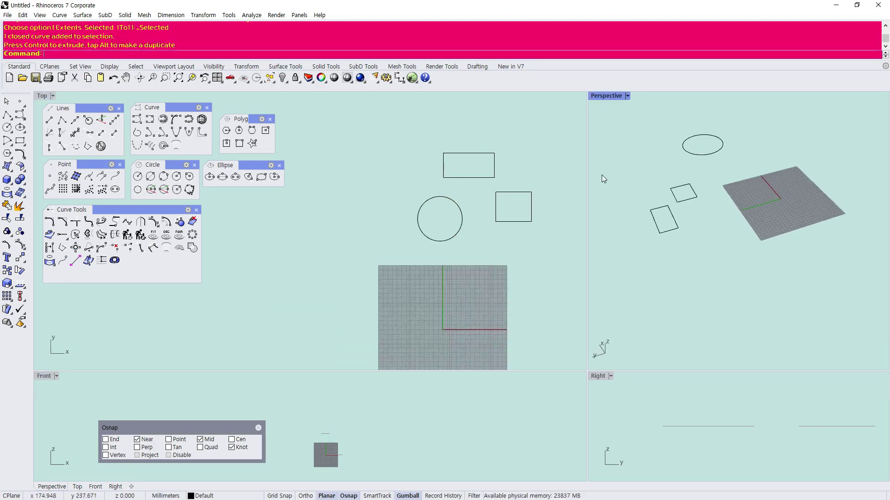
pyautogui.moveTo(462, 208); pyautogui.dragTo(357, 212, button='right')
pyautogui.scroll(1, 356, 212)
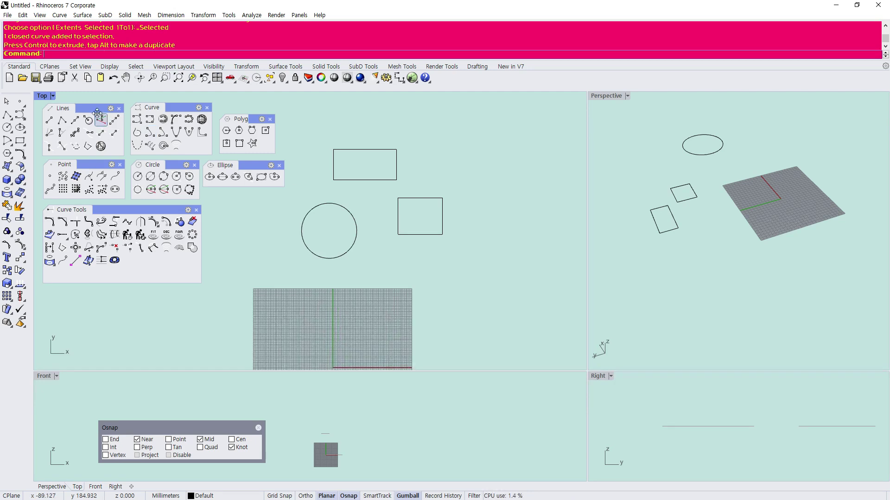
pyautogui.moveTo(598, 178); pyautogui.dragTo(588, 238, button='right')
pyautogui.scroll(-5, 426, 260)
pyautogui.scroll(5, 427, 257)
pyautogui.moveTo(426, 258); pyautogui.dragTo(453, 313, button='right')
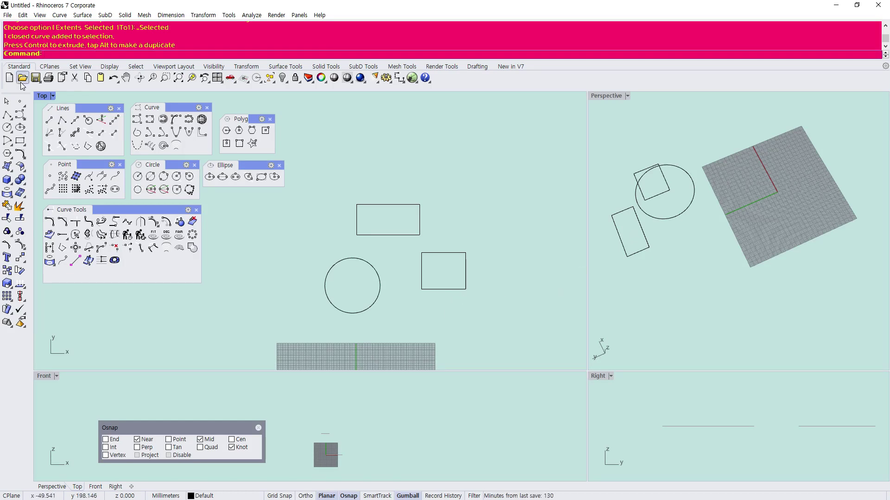
pyautogui.click(6, 116)
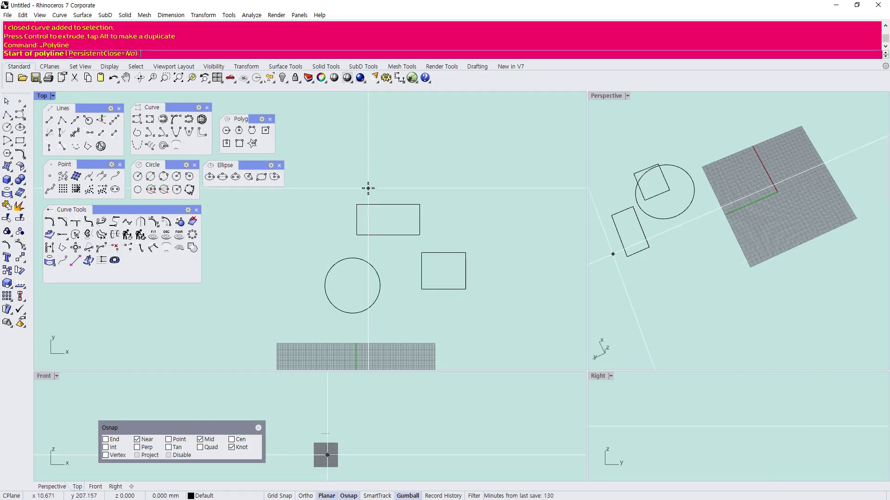
pyautogui.click(341, 246)
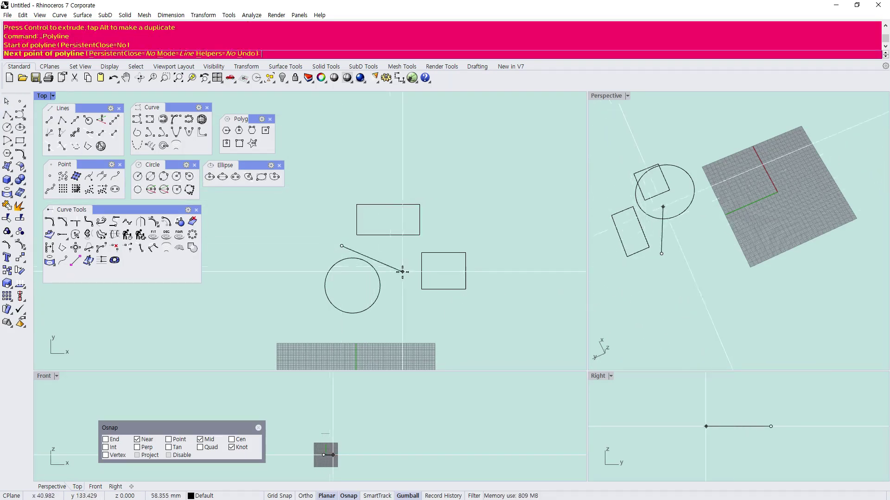
pyautogui.press('Escape')
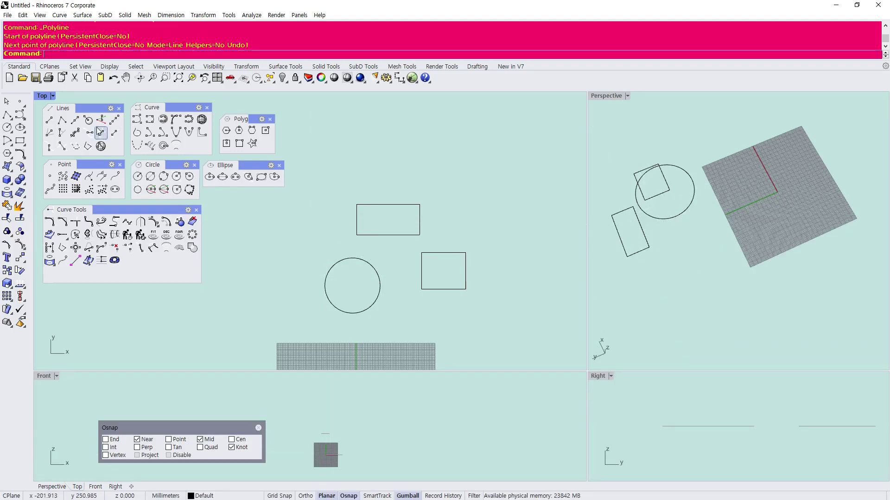
# - Draw a corner-to-corner rectangle in the Top viewport that overlaps the circle and both existing rectangles
pyautogui.click(20, 140)
pyautogui.click(335, 225)
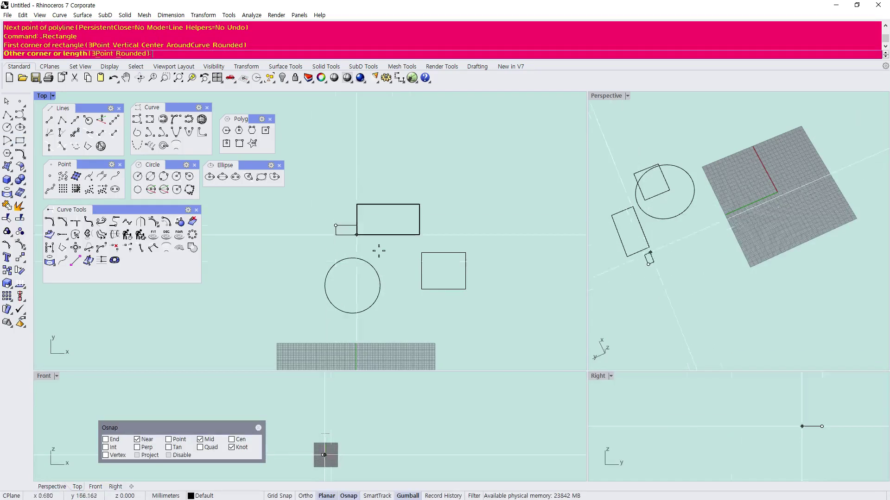
pyautogui.click(439, 278)
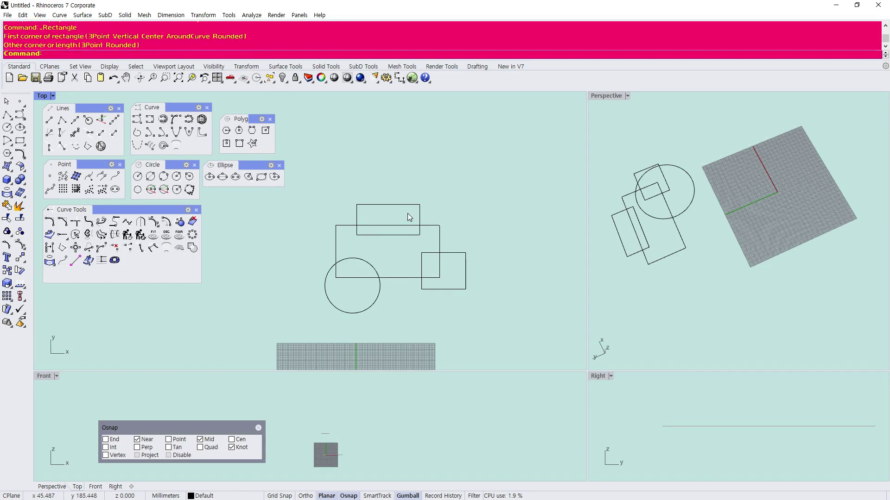
pyautogui.scroll(-2, 410, 218)
pyautogui.moveTo(596, 207)
pyautogui.mouseDown(button='right')
pyautogui.moveTo(635, 183)
pyautogui.moveTo(597, 206)
pyautogui.mouseUp(button='right')
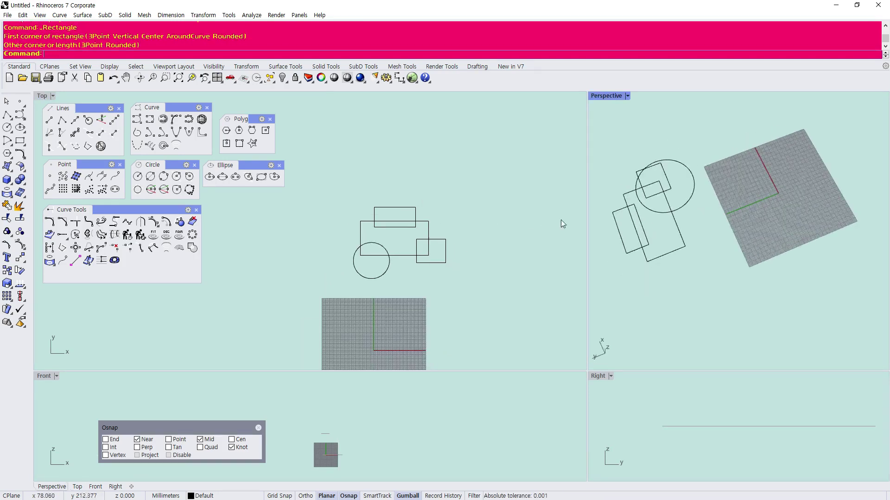
# - Trim the circle and the large overlapping rectangle against each other, leaving the notched circle outline in the Top viewport
pyautogui.scroll(3, 417, 273)
pyautogui.click(7, 218)
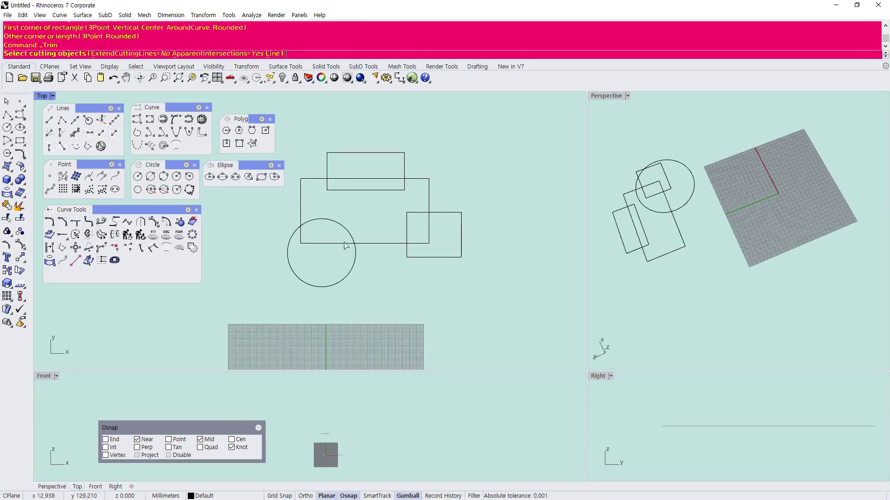
pyautogui.moveTo(375, 273); pyautogui.dragTo(288, 213)
pyautogui.press('Return')
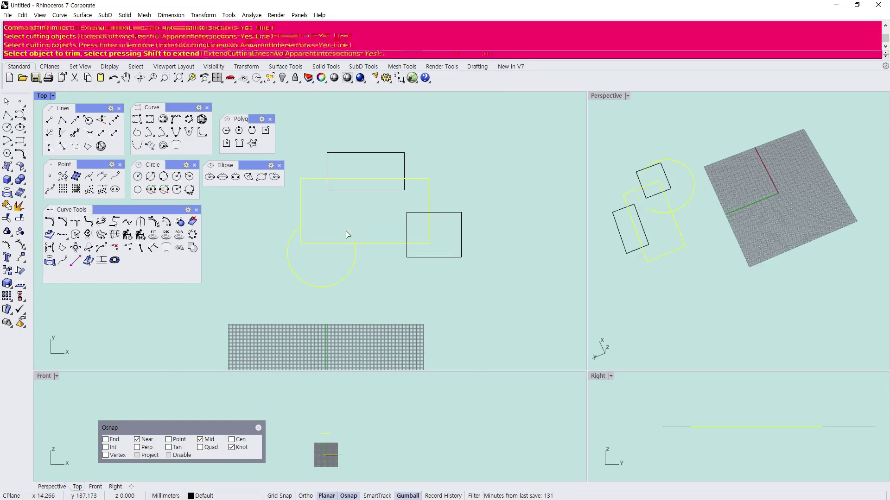
pyautogui.click(360, 242)
pyautogui.press('Return')
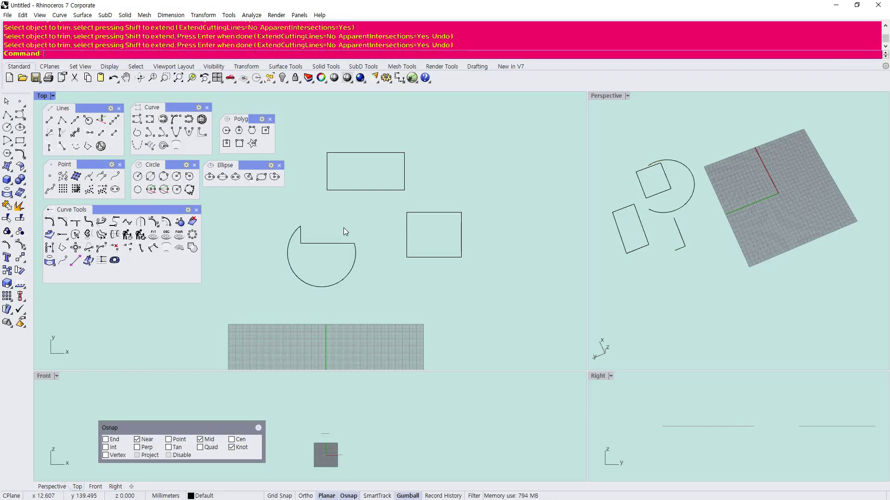
pyautogui.scroll(2, 349, 219)
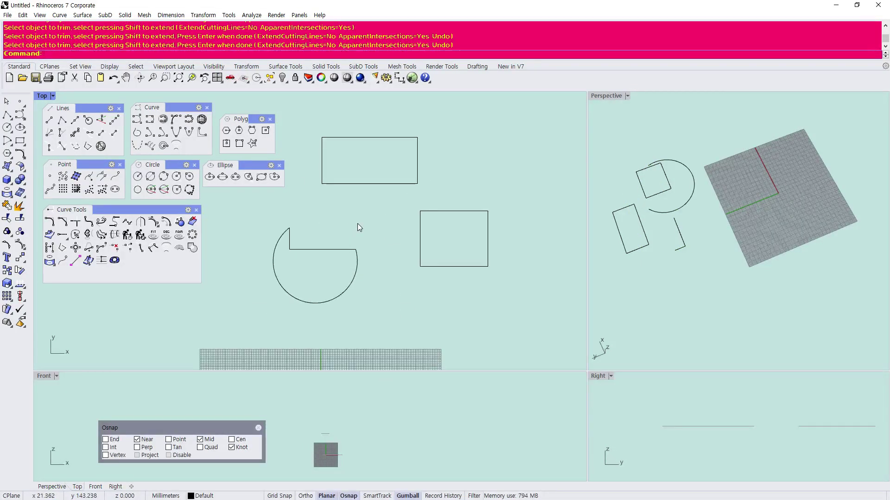
pyautogui.scroll(-2, 360, 223)
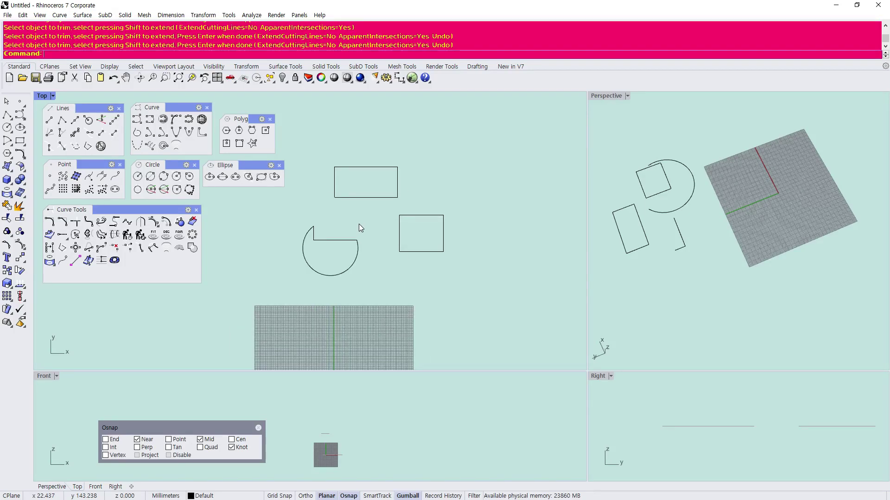
# - Delete the two untrimmed rectangles and orbit Perspective to a lower angle to view the remaining curves
pyautogui.moveTo(365, 280); pyautogui.dragTo(277, 215)
pyautogui.moveTo(461, 262); pyautogui.dragTo(373, 151)
pyautogui.press('Delete')
pyautogui.moveTo(293, 216); pyautogui.dragTo(293, 215)
pyautogui.moveTo(666, 224); pyautogui.dragTo(749, 143, button='right')
pyautogui.click(750, 144)
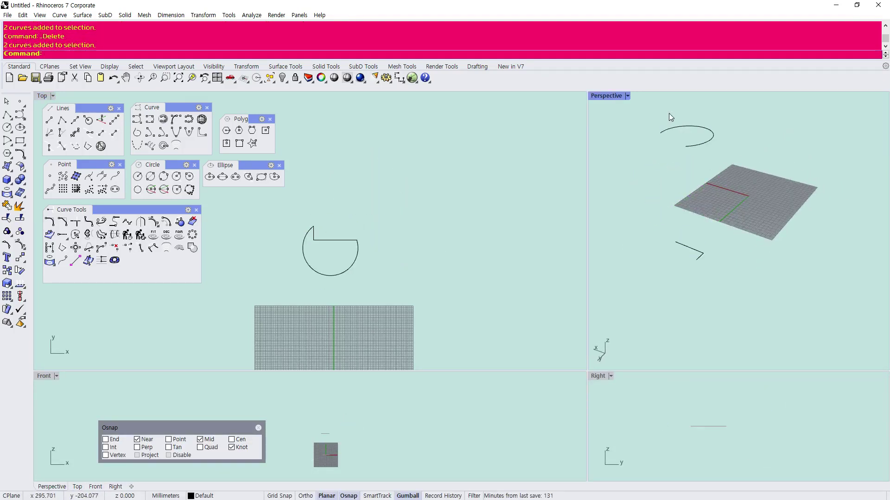
# - Widen the Perspective viewport and zoom in on the two trimmed curves
pyautogui.moveTo(587, 163); pyautogui.dragTo(448, 183)
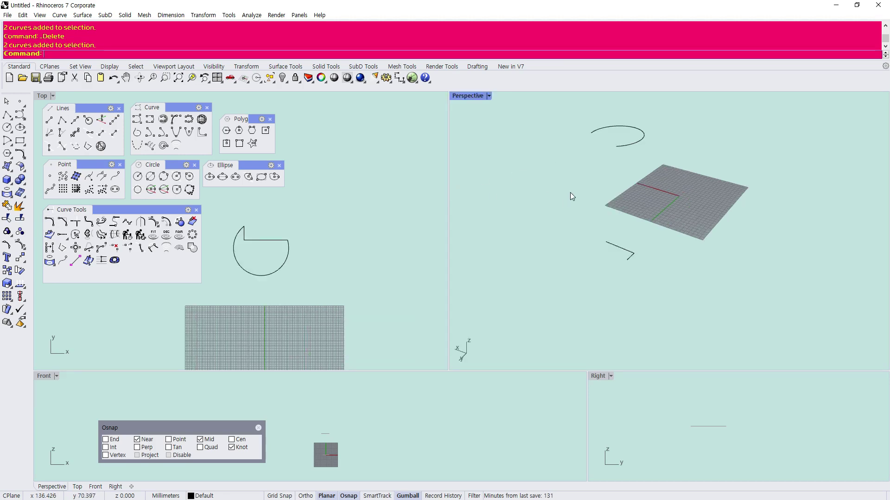
pyautogui.scroll(3, 582, 213)
pyautogui.moveTo(594, 207); pyautogui.dragTo(576, 227, button='right')
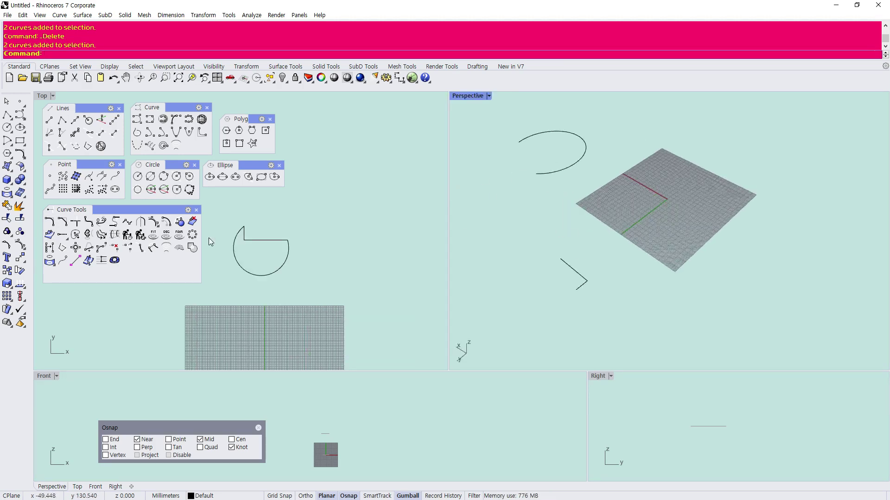
pyautogui.scroll(-10, 279, 219)
pyautogui.scroll(14, 262, 219)
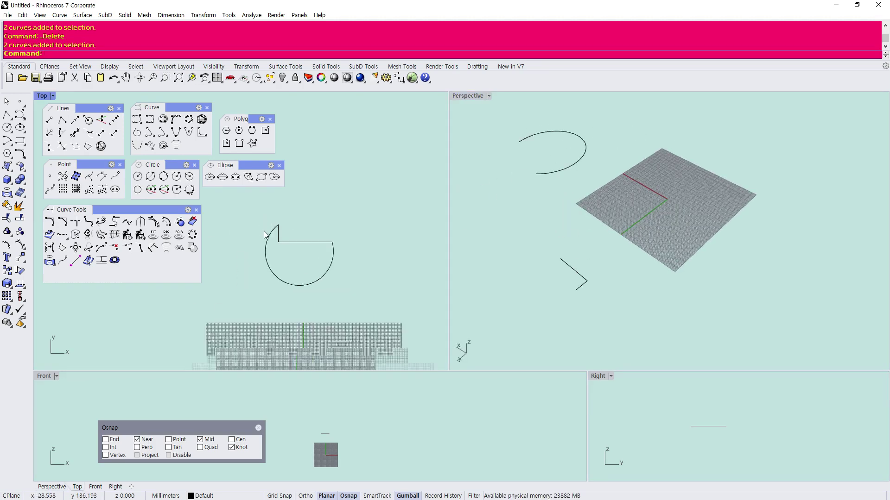
# - Try to join the trimmed circle and the trimmed rectangle piece into one curve
pyautogui.moveTo(378, 315); pyautogui.dragTo(204, 197)
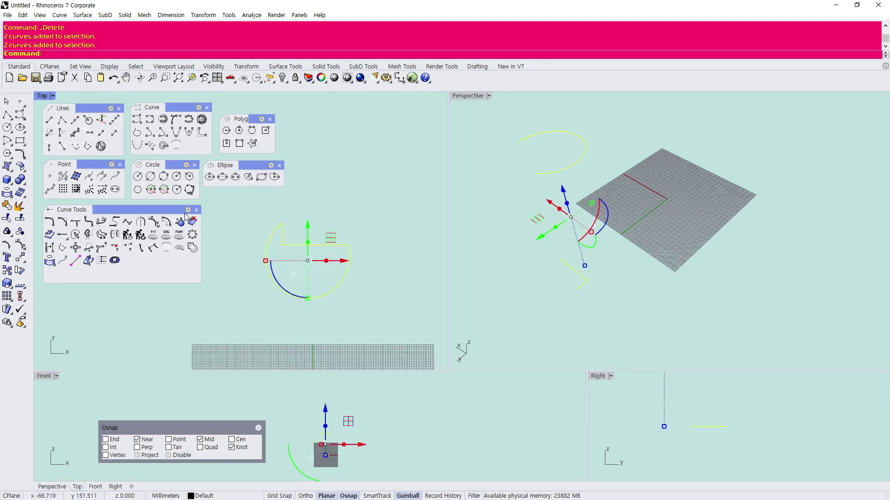
pyautogui.click(6, 208)
pyautogui.click(305, 209)
pyautogui.click(282, 241)
pyautogui.click(260, 215)
pyautogui.click(7, 206)
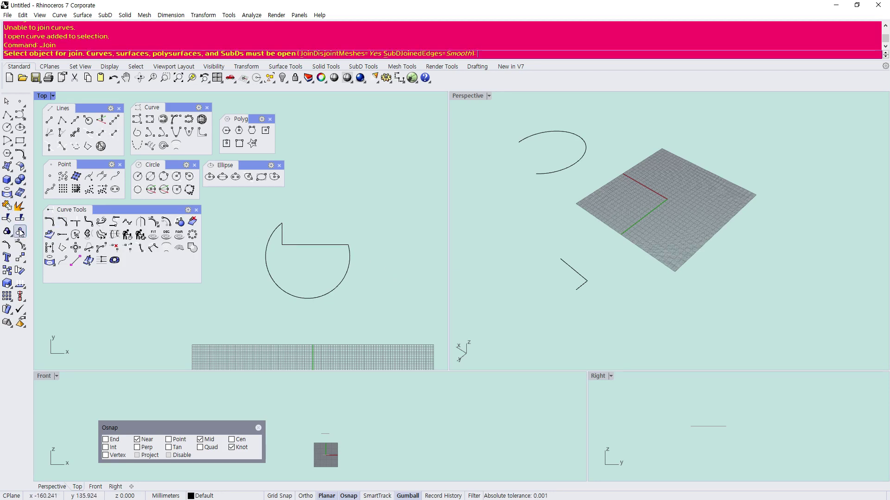
pyautogui.press('Escape')
pyautogui.moveTo(395, 271); pyautogui.dragTo(259, 203)
pyautogui.press('Escape')
# - Examine the two trimmed curves in the Top and Perspective viewports to compare their heights
pyautogui.click(568, 161)
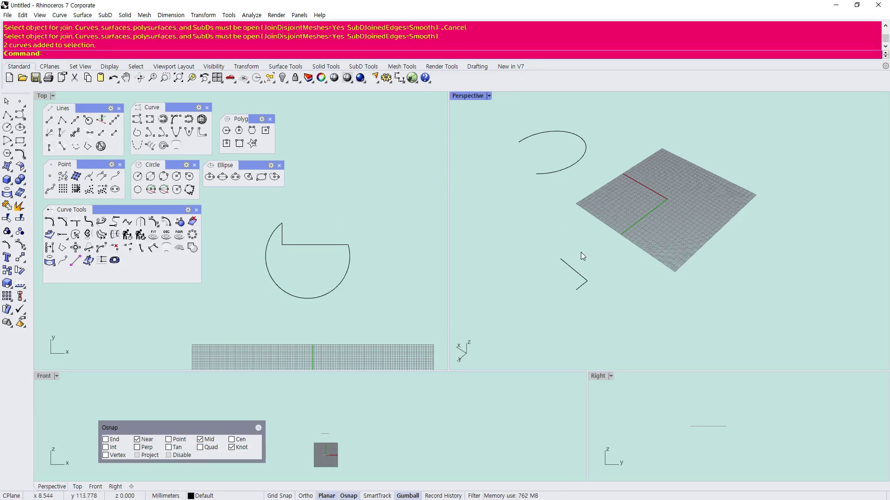
pyautogui.moveTo(384, 290); pyautogui.dragTo(250, 209)
pyautogui.scroll(-6, 258, 208)
pyautogui.scroll(6, 317, 180)
pyautogui.press('Escape')
pyautogui.scroll(-10, 326, 208)
pyautogui.scroll(4, 302, 239)
pyautogui.moveTo(301, 242); pyautogui.dragTo(303, 270, button='right')
pyautogui.scroll(-6, 304, 277)
pyautogui.scroll(4, 318, 262)
pyautogui.scroll(-6, 596, 185)
pyautogui.moveTo(597, 184); pyautogui.dragTo(598, 226, button='right')
pyautogui.scroll(2, 316, 274)
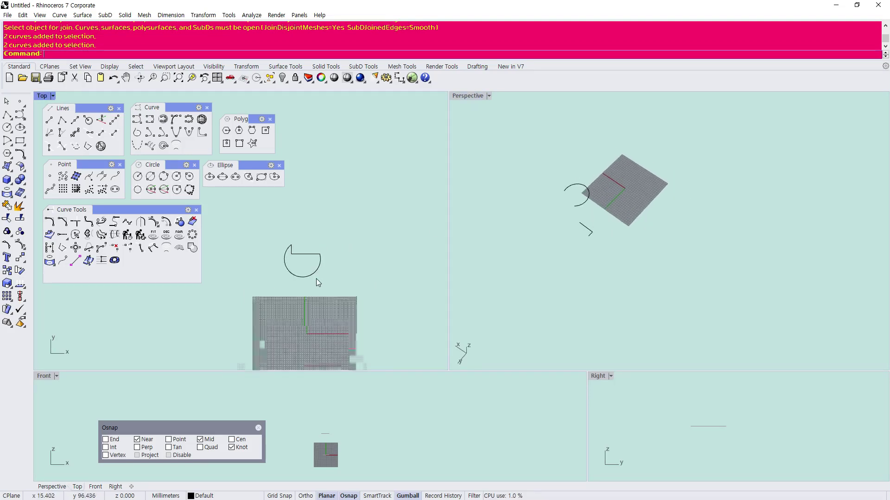
# - Create a box about 176 mm tall, with its base drawn beside the notched circle in Top and its height picked in Front
pyautogui.click(6, 181)
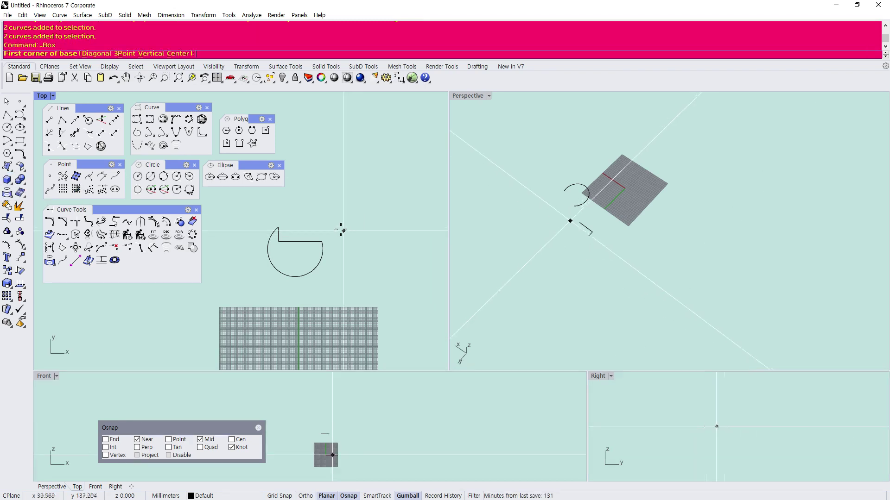
pyautogui.press('Escape')
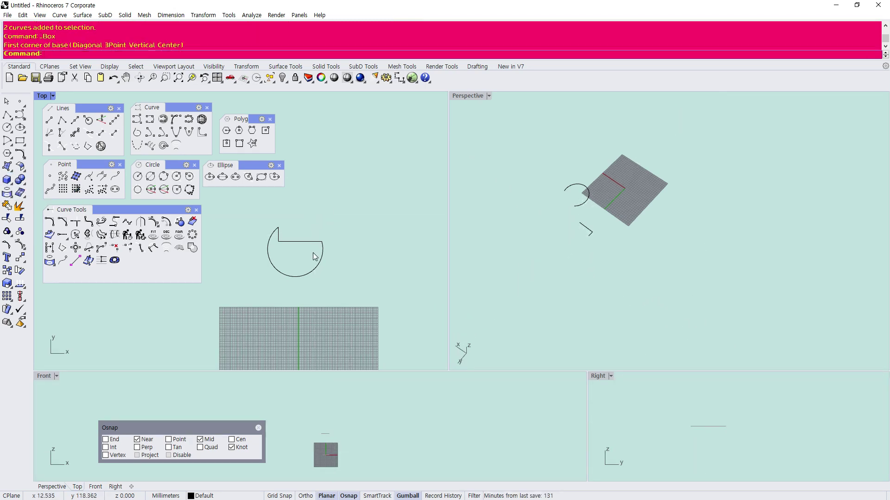
pyautogui.click(6, 179)
pyautogui.click(332, 190)
pyautogui.click(393, 235)
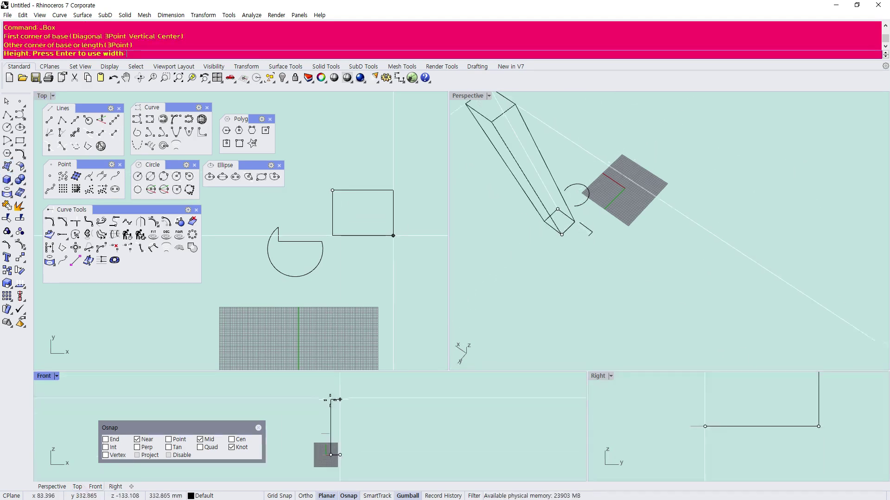
pyautogui.click(343, 424)
pyautogui.moveTo(571, 231); pyautogui.dragTo(553, 202, button='right')
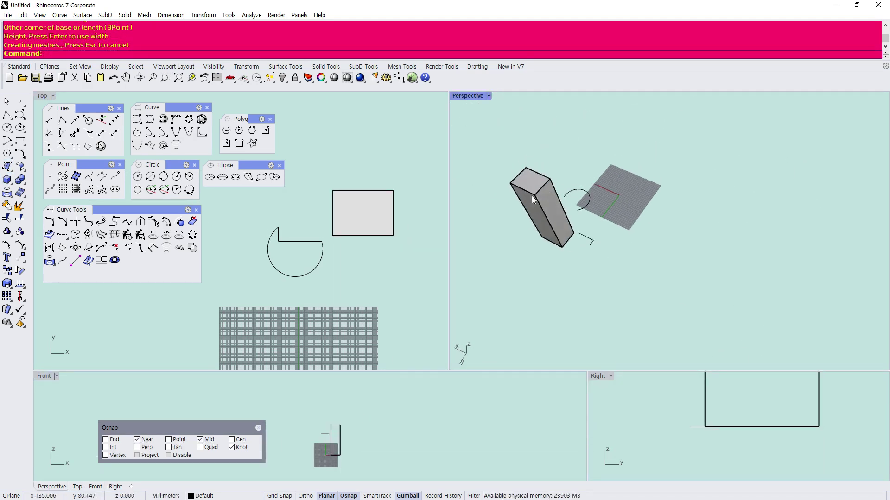
# - Draw an open three-segment polyline in Top, starting and ending at the two corners of the box's upper edge
pyautogui.click(6, 114)
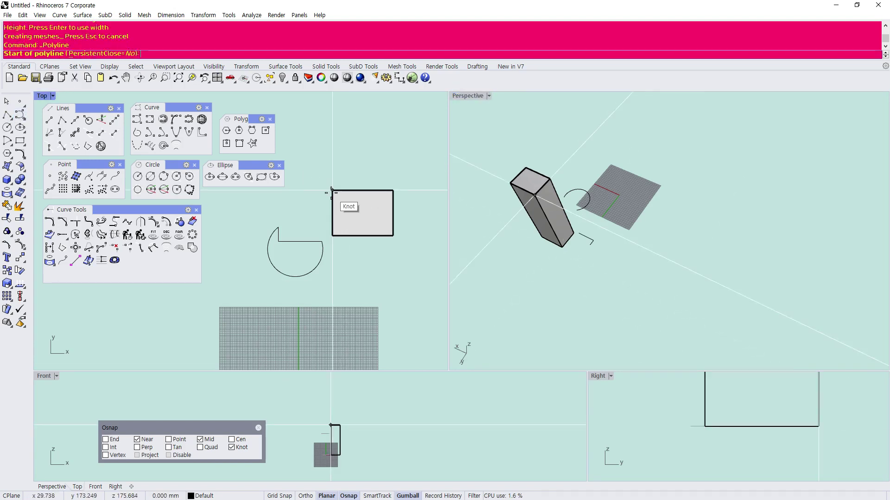
pyautogui.click(7, 114)
pyautogui.click(332, 190)
pyautogui.click(358, 147)
pyautogui.click(410, 149)
pyautogui.click(394, 190)
pyautogui.press('Return')
# - Copy the polyline from the box's top corner to the bottom corner directly below it, and clear the selection
pyautogui.click(397, 180)
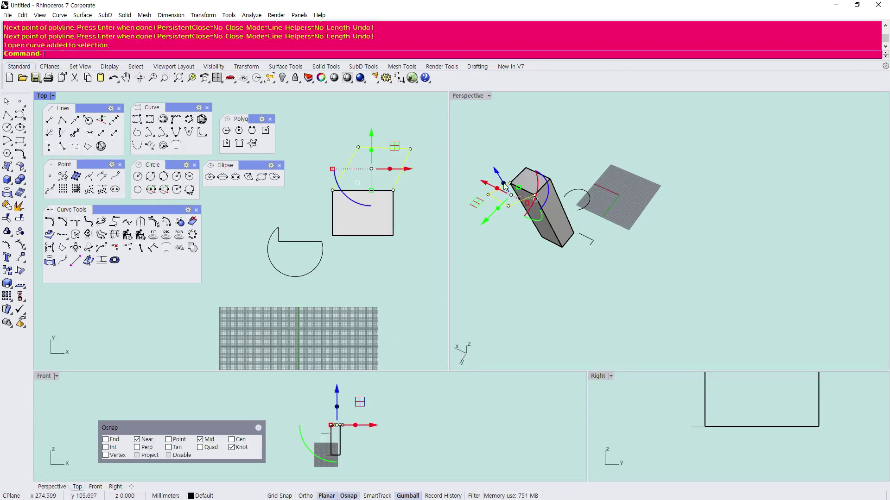
pyautogui.scroll(3, 374, 197)
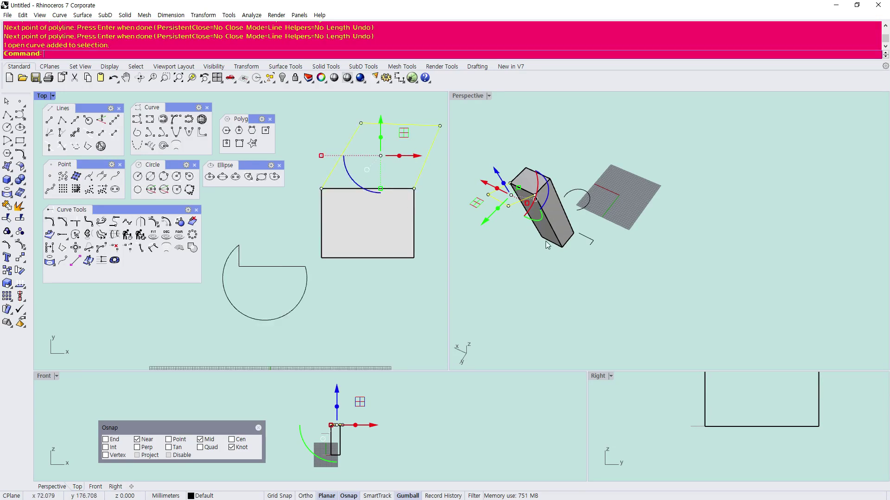
pyautogui.click(203, 15)
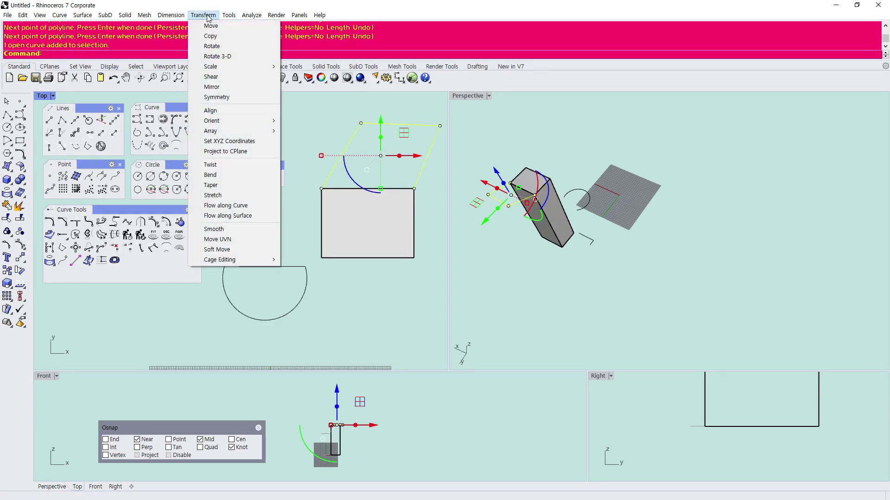
pyautogui.click(210, 34)
pyautogui.click(535, 195)
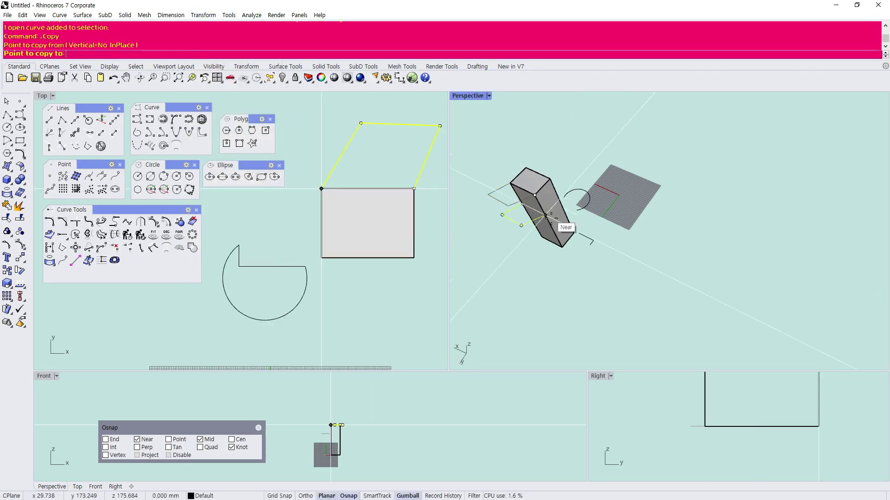
pyautogui.click(562, 247)
pyautogui.press('Return')
pyautogui.moveTo(606, 277); pyautogui.dragTo(562, 204, button='right')
pyautogui.click(448, 200)
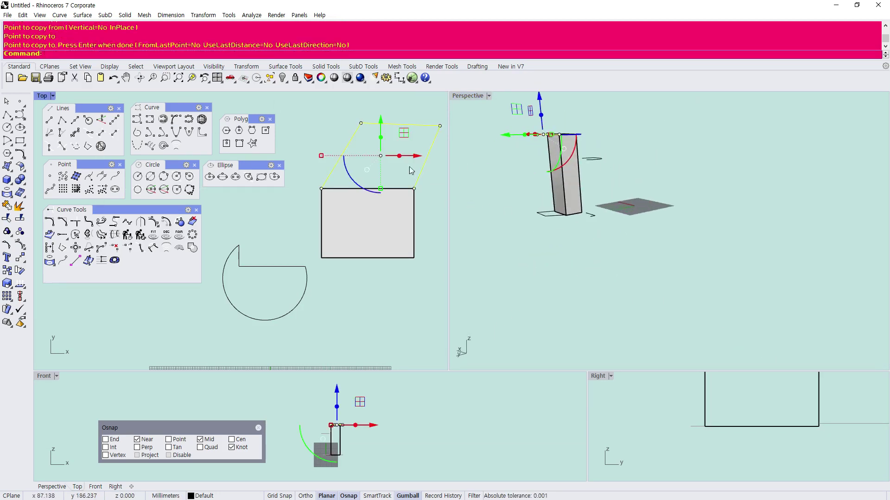
pyautogui.click(308, 127)
# - Resize the viewports to make Front and Right taller and the Top viewport wider
pyautogui.scroll(-4, 397, 181)
pyautogui.scroll(4, 422, 165)
pyautogui.scroll(-1, 420, 206)
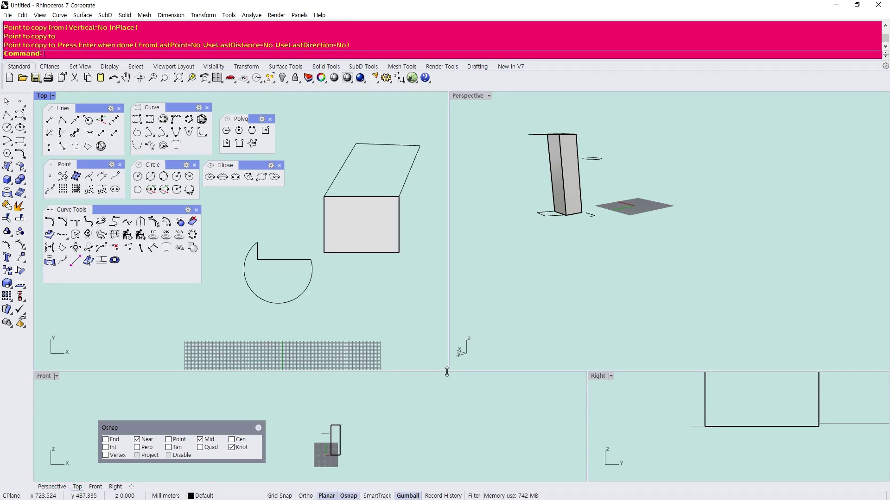
pyautogui.moveTo(448, 368); pyautogui.dragTo(533, 356)
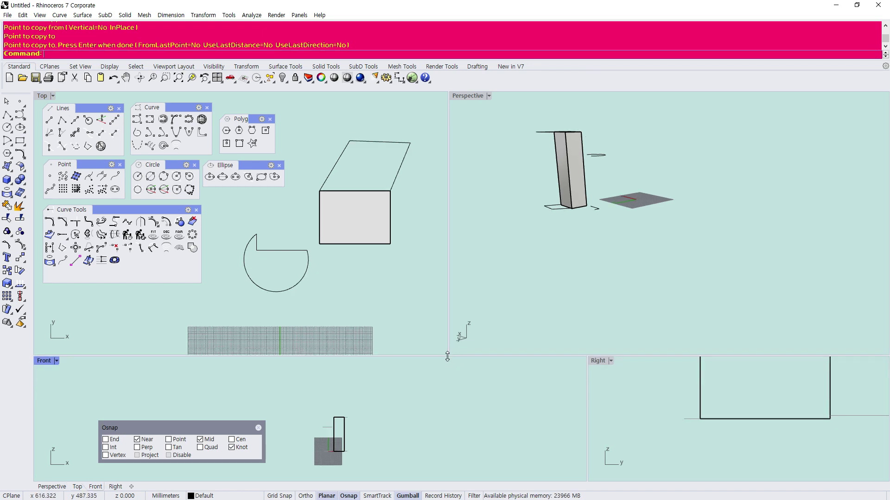
pyautogui.moveTo(449, 354); pyautogui.dragTo(500, 354)
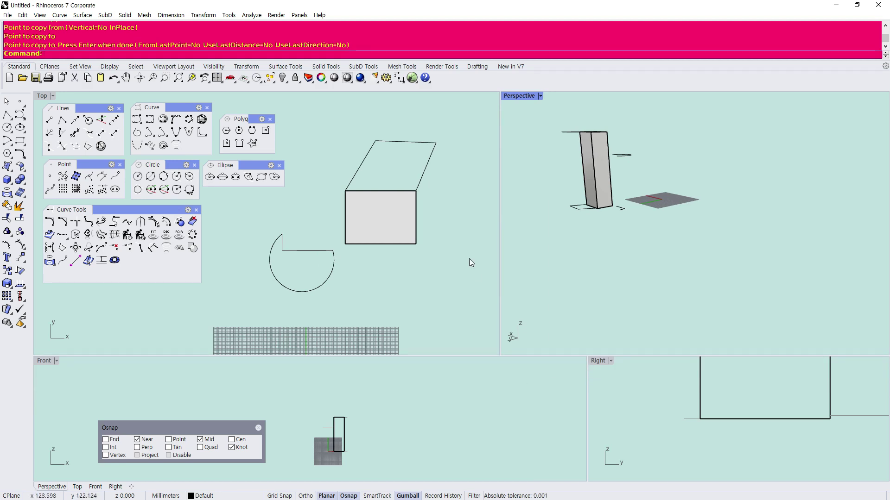
# - Maximize the Top viewport and zoom in around the box and curves
pyautogui.scroll(-1, 473, 273)
pyautogui.scroll(-6, 637, 229)
pyautogui.click(431, 235)
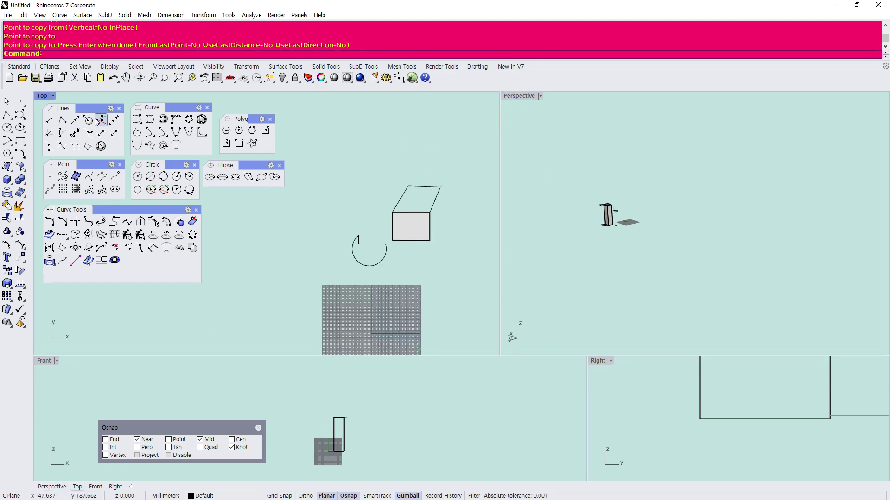
pyautogui.doubleClick(43, 95)
pyautogui.scroll(2, 613, 285)
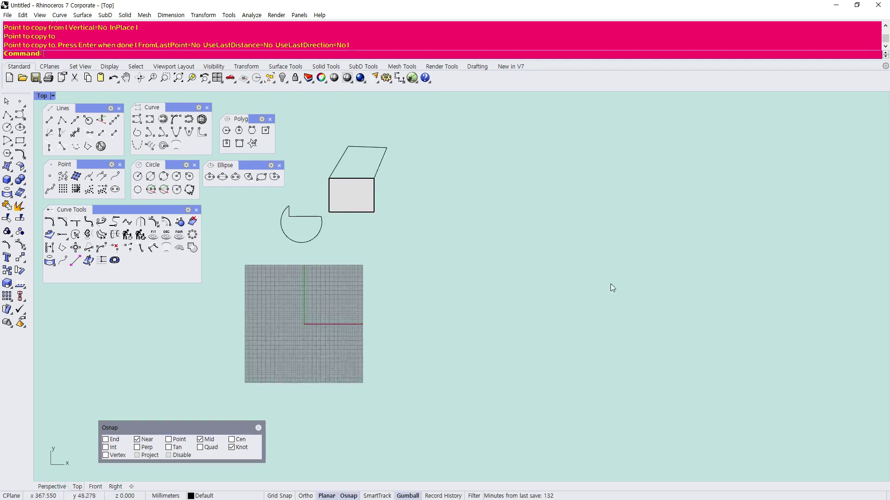
# - Restore the four-viewport layout from the maximized Top view and frame the box and its polylines in Perspective
pyautogui.scroll(3, 318, 183)
pyautogui.scroll(-2, 639, 343)
pyautogui.scroll(1, 540, 285)
pyautogui.moveTo(561, 314); pyautogui.dragTo(471, 181)
pyautogui.doubleClick(46, 96)
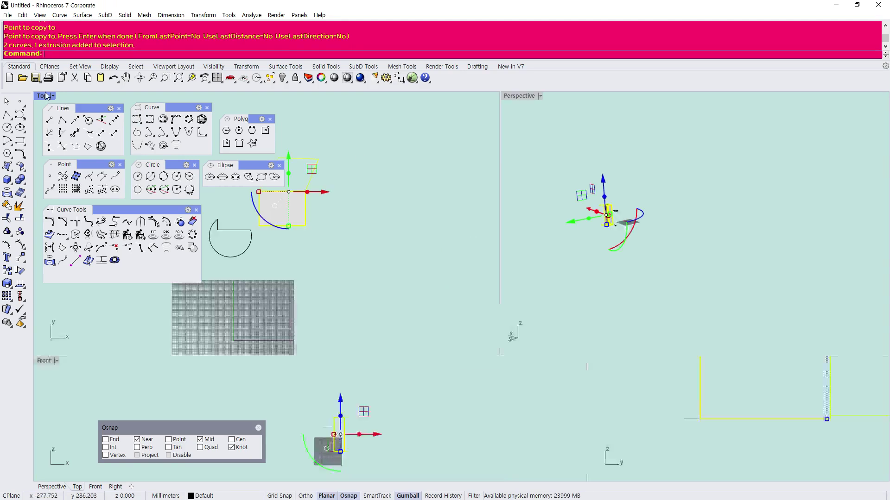
pyautogui.click(580, 176)
pyautogui.scroll(12, 583, 173)
pyautogui.moveTo(583, 173); pyautogui.dragTo(572, 236, button='right')
pyautogui.scroll(-5, 570, 235)
pyautogui.scroll(4, 532, 220)
pyautogui.scroll(-2, 386, 459)
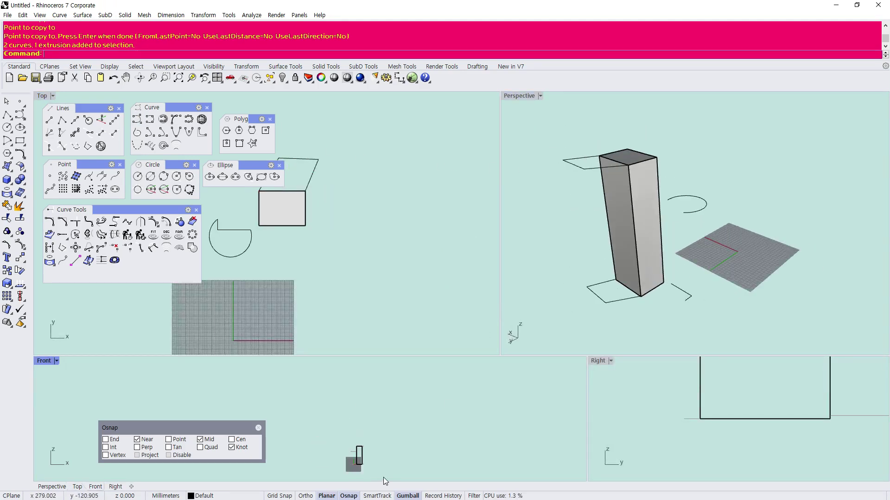
pyautogui.moveTo(337, 272); pyautogui.dragTo(412, 295, button='right')
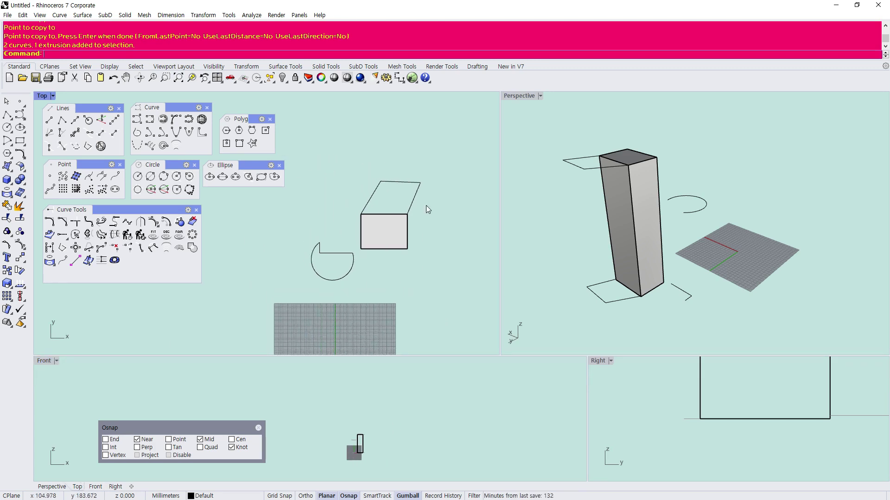
# - Delete the open polyline attached to the box's upper edge
pyautogui.click(588, 162)
pyautogui.click(563, 134)
pyautogui.scroll(-4, 350, 189)
pyautogui.moveTo(400, 233); pyautogui.dragTo(358, 157)
pyautogui.click(357, 157)
pyautogui.moveTo(404, 208); pyautogui.dragTo(316, 254, button='right')
pyautogui.scroll(3, 315, 253)
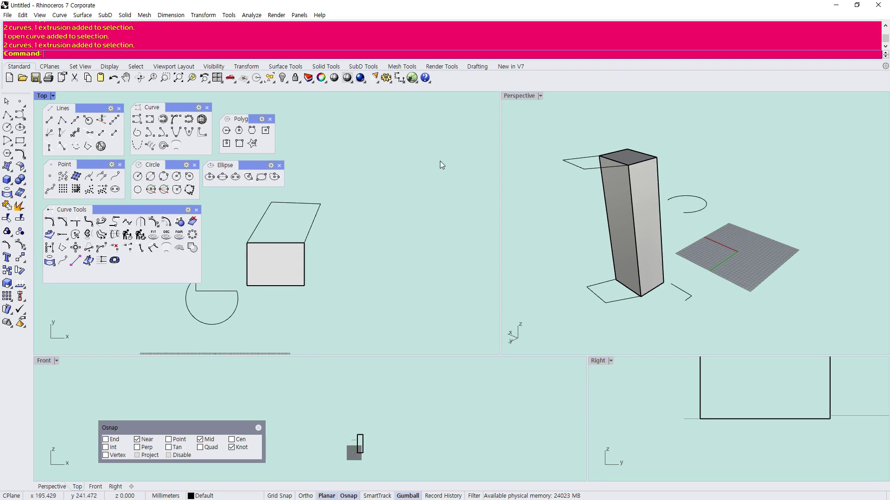
pyautogui.click(575, 161)
pyautogui.press('Delete')
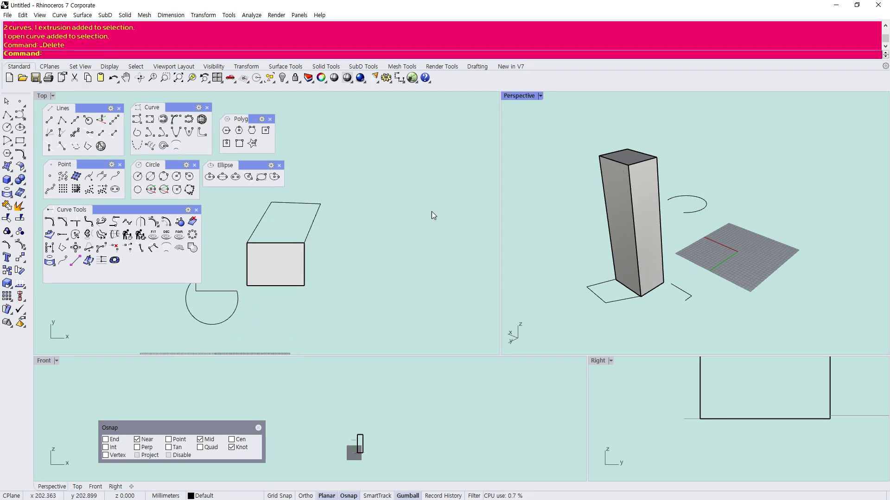
# - Draw a closed four-sided polyline in Top, just beyond the right edge of the construction grid
pyautogui.scroll(-3, 372, 219)
pyautogui.click(8, 115)
pyautogui.scroll(-3, 342, 232)
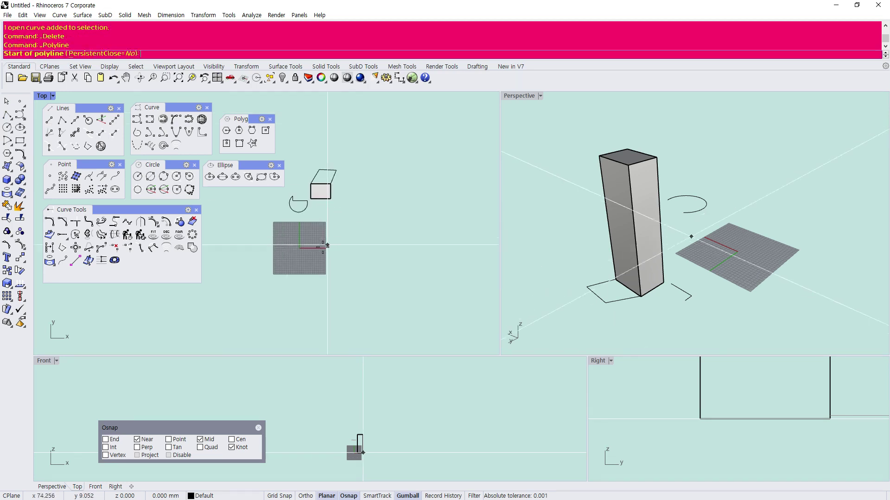
pyautogui.scroll(8, 316, 259)
pyautogui.moveTo(309, 260); pyautogui.dragTo(363, 291, button='right')
pyautogui.scroll(-2, 373, 285)
pyautogui.scroll(4, 384, 289)
pyautogui.click(414, 213)
pyautogui.click(427, 177)
pyautogui.click(402, 177)
pyautogui.click(387, 217)
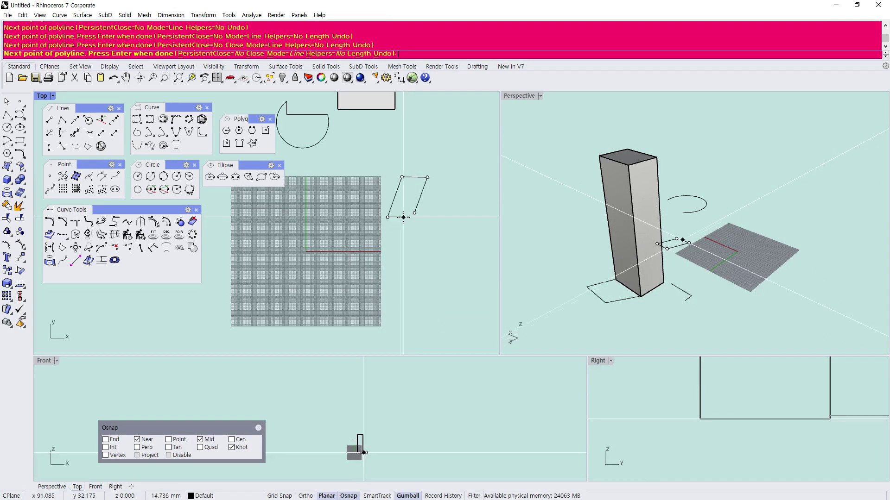
pyautogui.click(388, 217)
# - Draw a second closed four-sided polyline in Top, around the middle of the construction grid
pyautogui.scroll(20, 382, 449)
pyautogui.moveTo(311, 444); pyautogui.dragTo(396, 401, button='right')
pyautogui.click(7, 114)
pyautogui.click(282, 259)
pyautogui.click(311, 233)
pyautogui.click(346, 268)
pyautogui.click(291, 282)
pyautogui.click(283, 261)
pyautogui.rightClick(283, 264)
pyautogui.scroll(-4, 282, 263)
pyautogui.press('Escape')
pyautogui.press('Escape')
# - Delete the remaining open polyline attached to the box's bottom edge
pyautogui.click(356, 108)
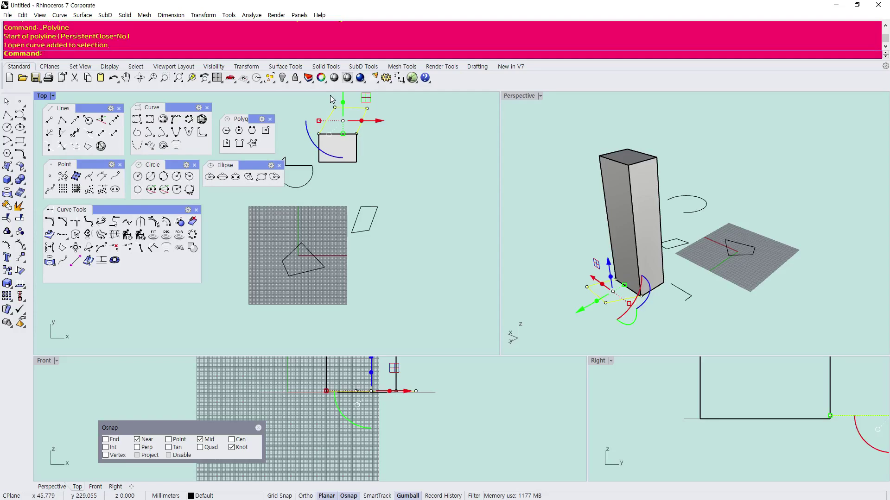
pyautogui.press('Delete')
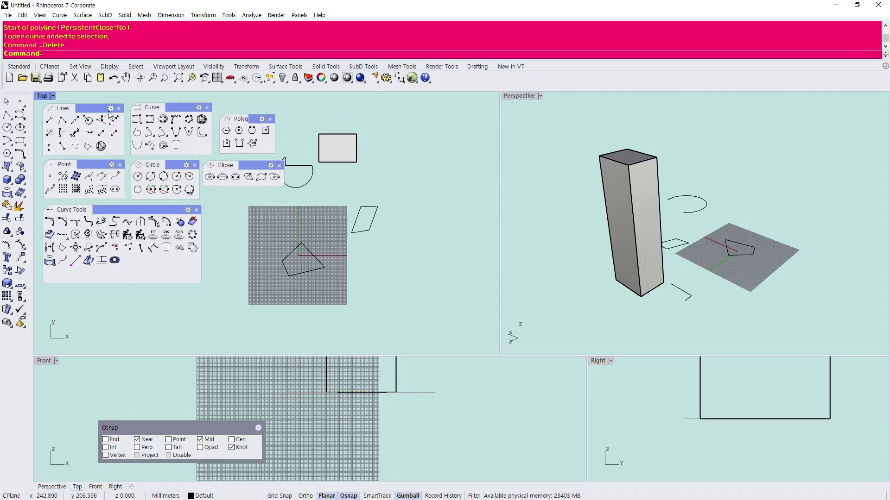
# - With Planar on, draw a closed five-sided polyline in Top, starting and ending at the box's upper corner
pyautogui.click(7, 115)
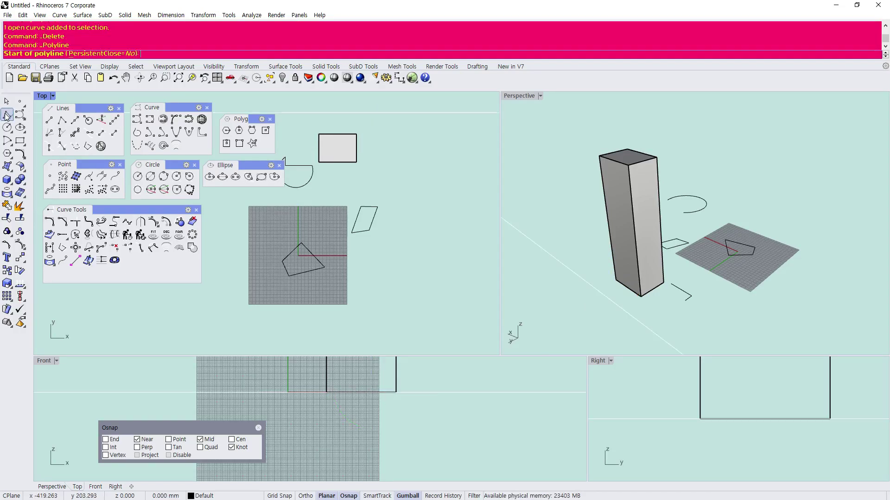
pyautogui.click(599, 154)
pyautogui.scroll(1, 376, 122)
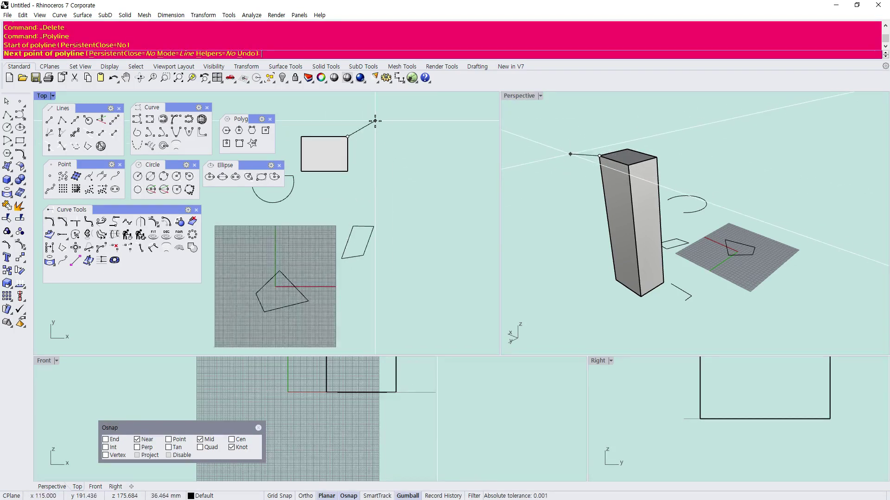
pyautogui.click(380, 115)
pyautogui.click(422, 116)
pyautogui.click(417, 149)
pyautogui.click(380, 151)
pyautogui.click(348, 137)
# - Examine the height of the five-sided polyline and its corner point at the box in Top and Perspective
pyautogui.scroll(-3, 364, 156)
pyautogui.scroll(5, 371, 155)
pyautogui.click(372, 149)
pyautogui.click(374, 220)
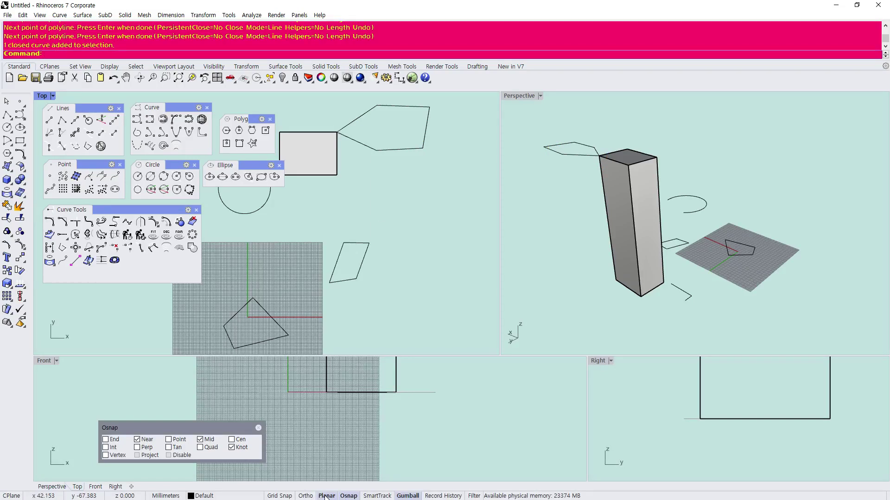
pyautogui.click(327, 434)
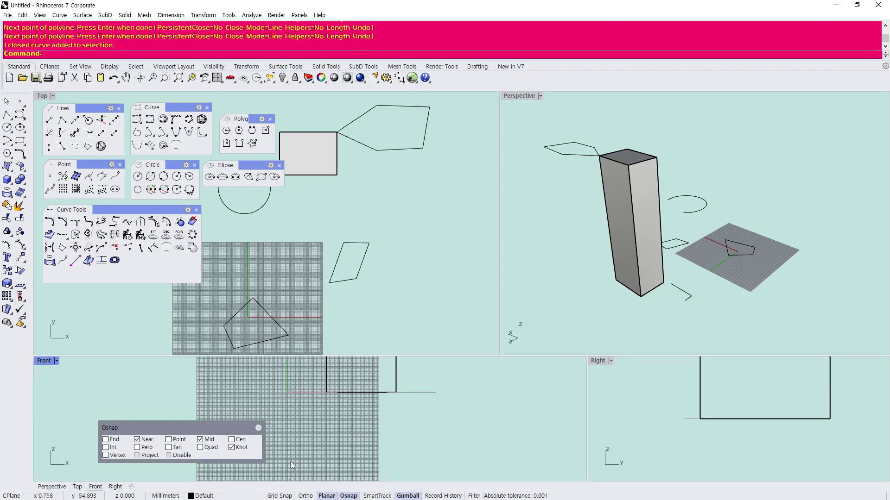
pyautogui.click(383, 150)
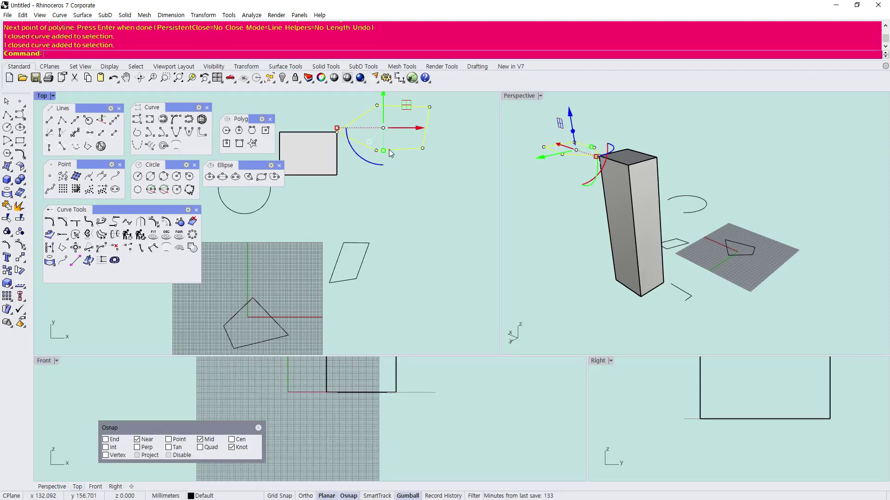
pyautogui.click(485, 126)
pyautogui.click(548, 150)
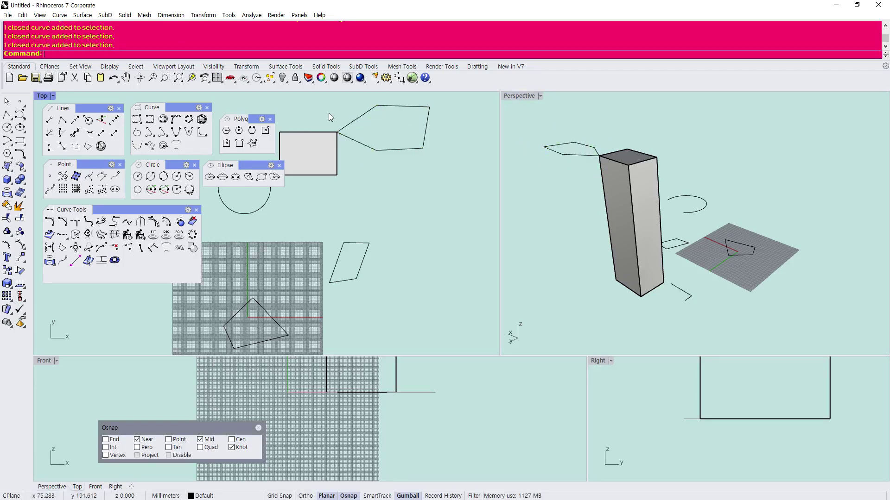
pyautogui.scroll(5, 352, 135)
pyautogui.moveTo(333, 225); pyautogui.dragTo(344, 268, button='right')
pyautogui.scroll(-6, 239, 307)
pyautogui.click(284, 244)
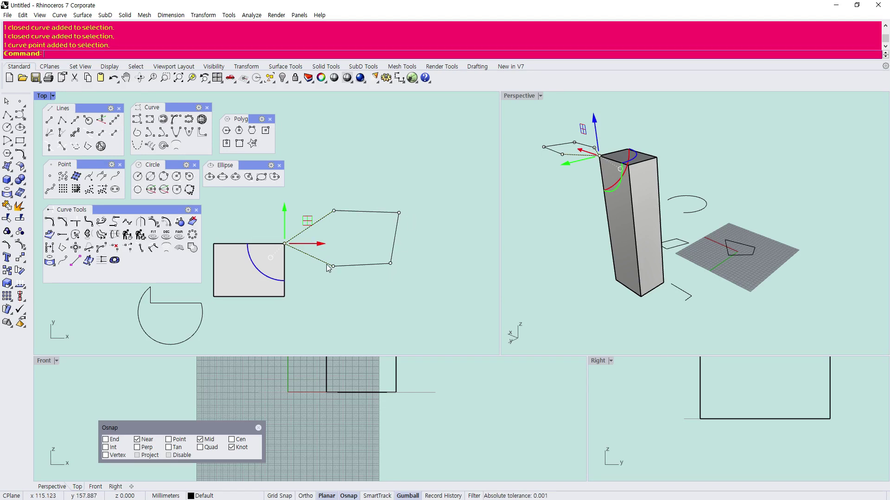
# - Turn Planar off and delete the five-sided polyline at the box's corner
pyautogui.click(287, 420)
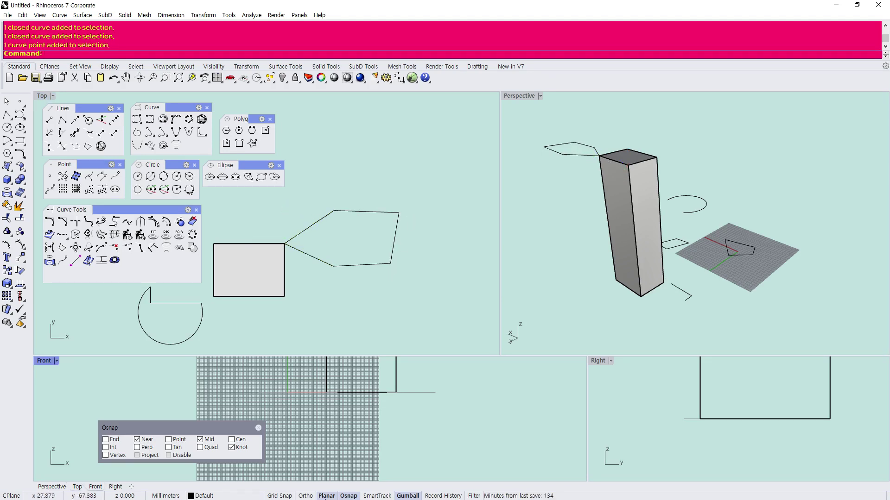
pyautogui.moveTo(373, 285); pyautogui.dragTo(356, 137)
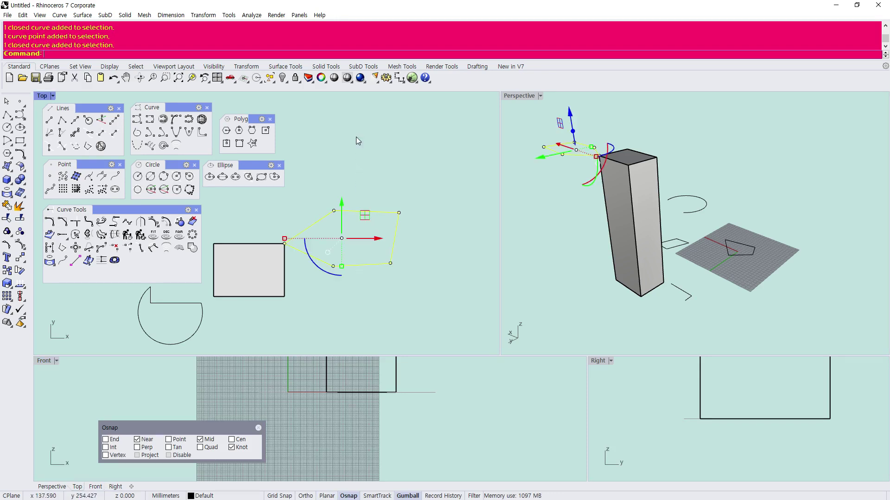
pyautogui.press('Delete')
# - With Planar off, draw a new closed five-sided polyline in Top, starting and ending at the box's upper corner
pyautogui.click(6, 114)
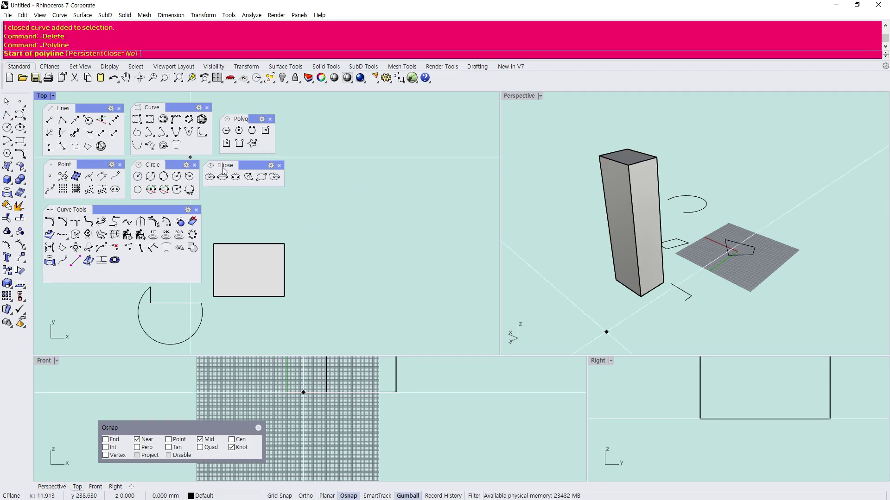
pyautogui.click(285, 244)
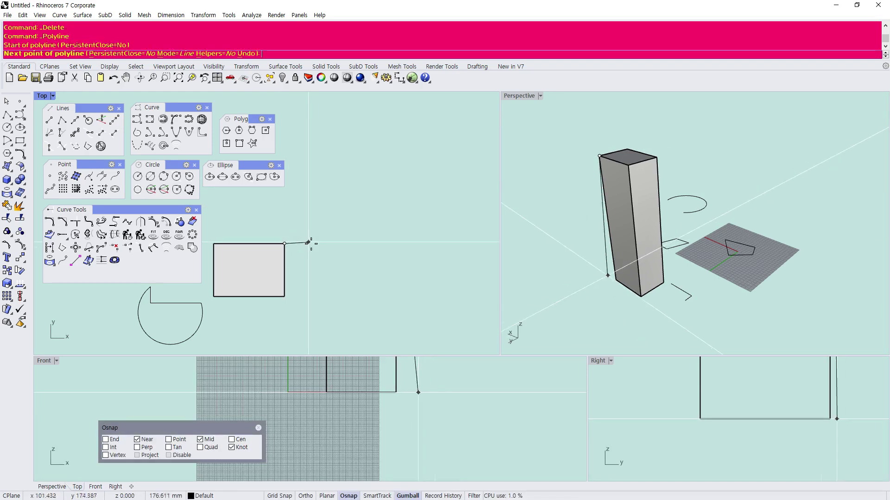
pyautogui.click(351, 148)
pyautogui.click(398, 148)
pyautogui.click(394, 257)
pyautogui.click(341, 260)
pyautogui.click(285, 245)
pyautogui.click(298, 244)
# - Examine the new polyline in Perspective and Top, comparing the height of its corner at the box with its other corners
pyautogui.moveTo(515, 243); pyautogui.dragTo(541, 168, button='right')
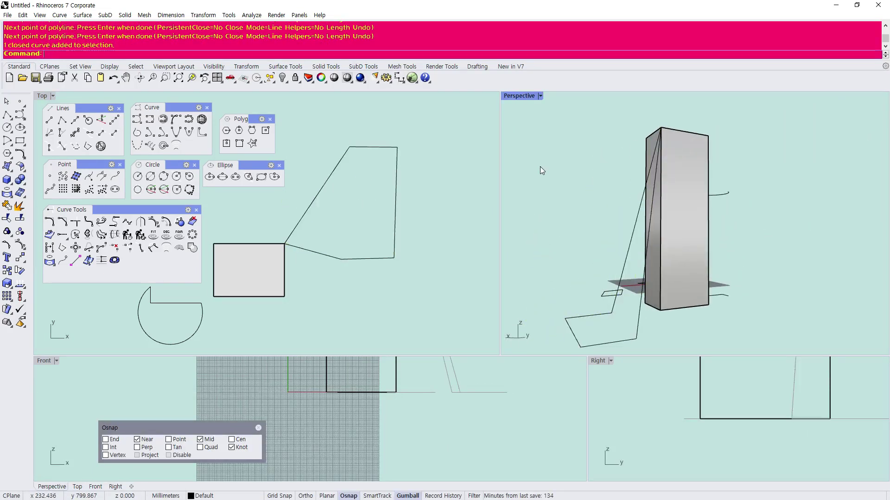
pyautogui.press('Escape')
pyautogui.scroll(-7, 547, 172)
pyautogui.moveTo(586, 195); pyautogui.dragTo(541, 190, button='right')
pyautogui.scroll(6, 571, 271)
pyautogui.click(603, 250)
pyautogui.scroll(-7, 577, 206)
pyautogui.click(549, 196)
pyautogui.scroll(6, 583, 164)
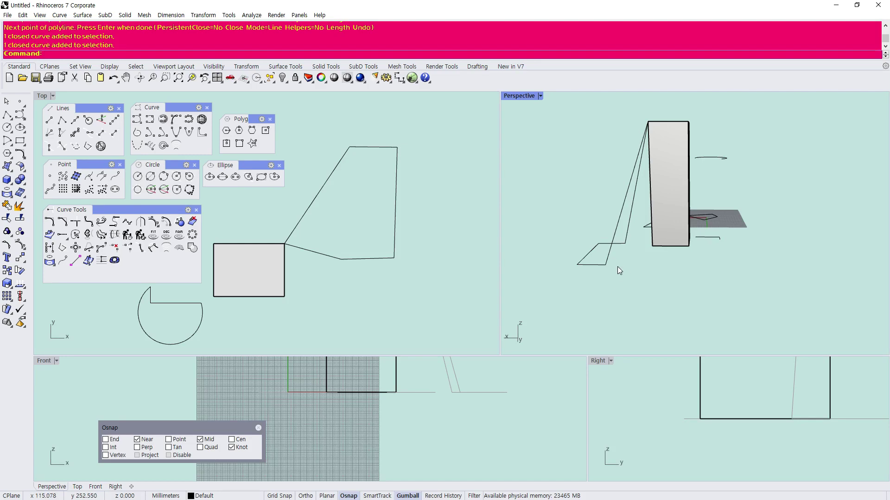
pyautogui.click(602, 264)
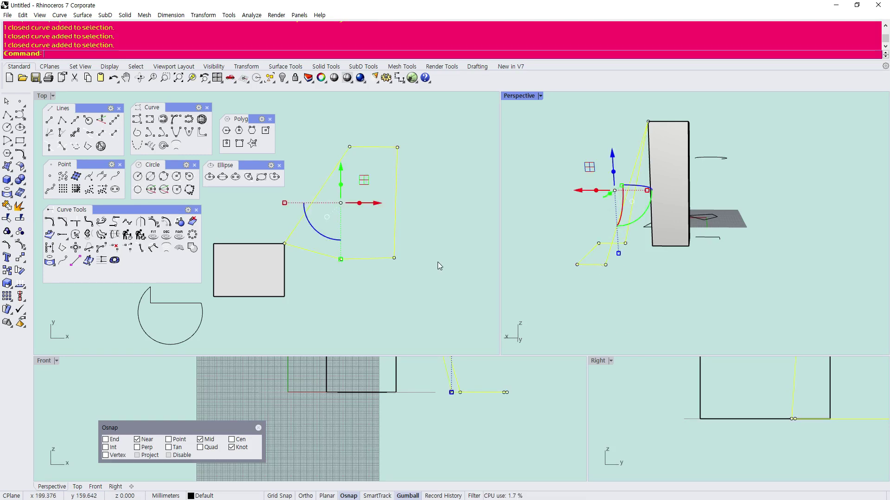
pyautogui.moveTo(644, 278); pyautogui.dragTo(730, 280, button='right')
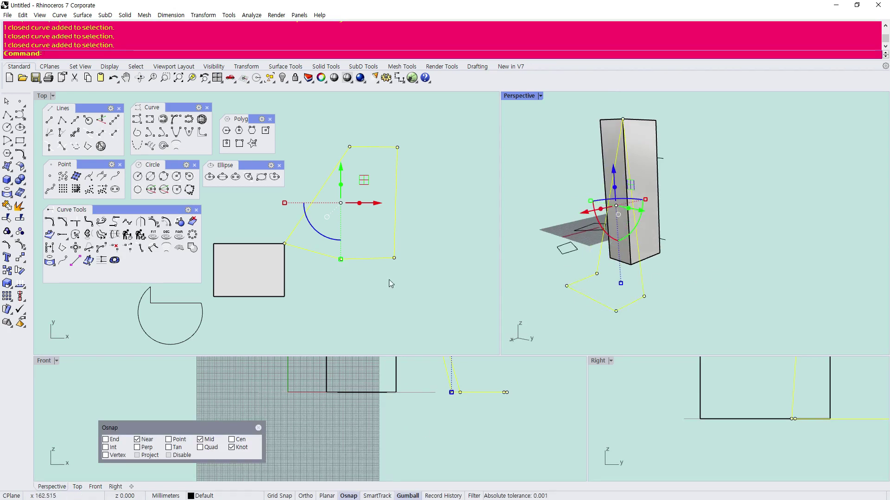
pyautogui.click(377, 245)
pyautogui.moveTo(404, 294); pyautogui.dragTo(322, 132)
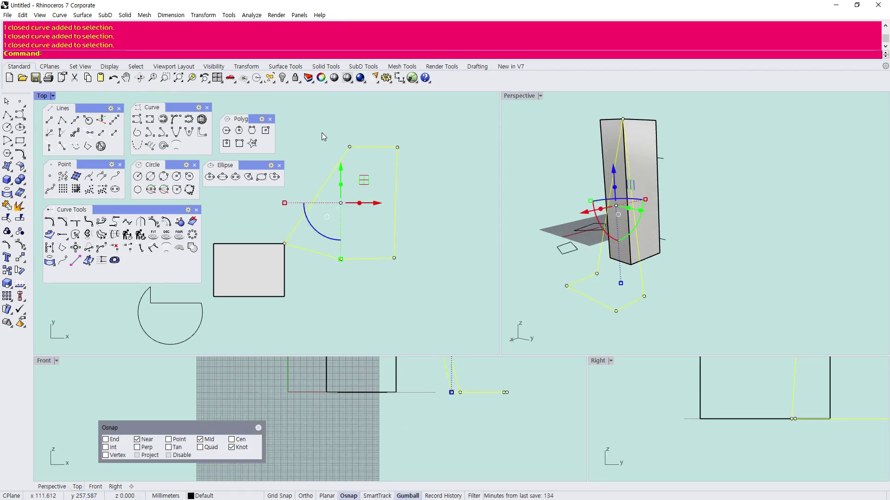
pyautogui.scroll(2, 370, 207)
pyautogui.moveTo(502, 220); pyautogui.dragTo(569, 253, button='right')
pyautogui.click(652, 274)
pyautogui.moveTo(653, 274); pyautogui.dragTo(604, 247, button='right')
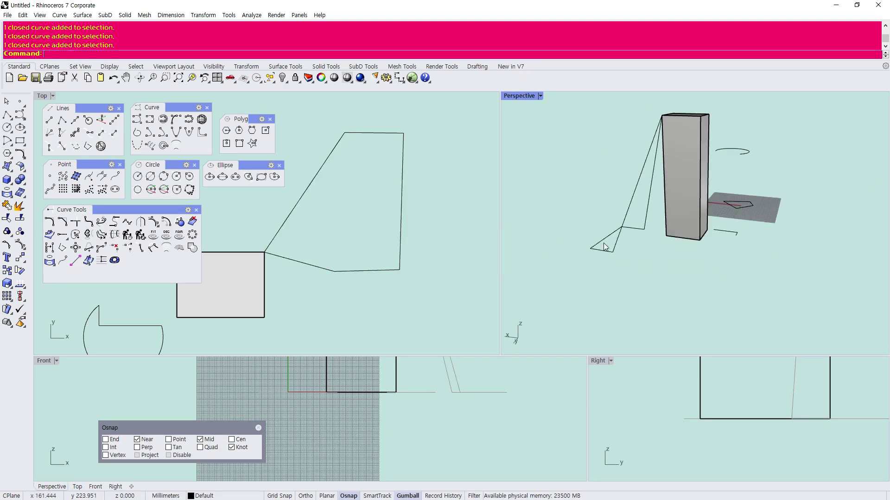
# - Turn Planar back on
pyautogui.scroll(3, 604, 247)
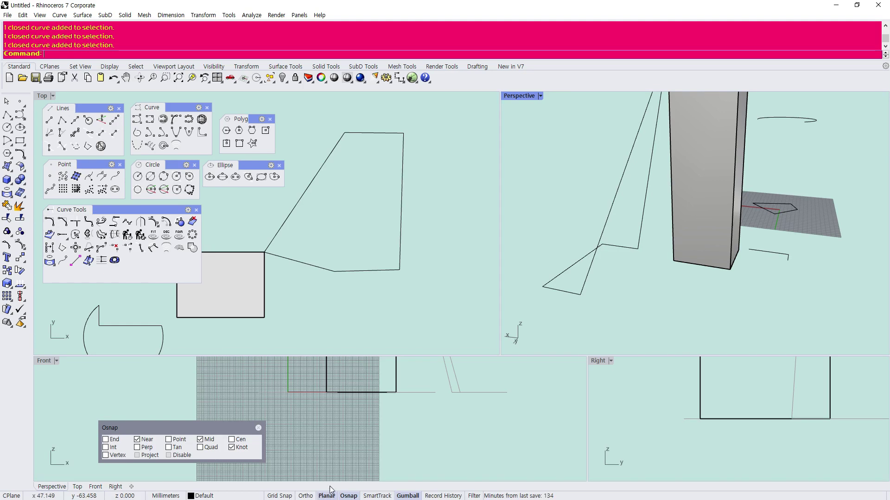
pyautogui.click(408, 435)
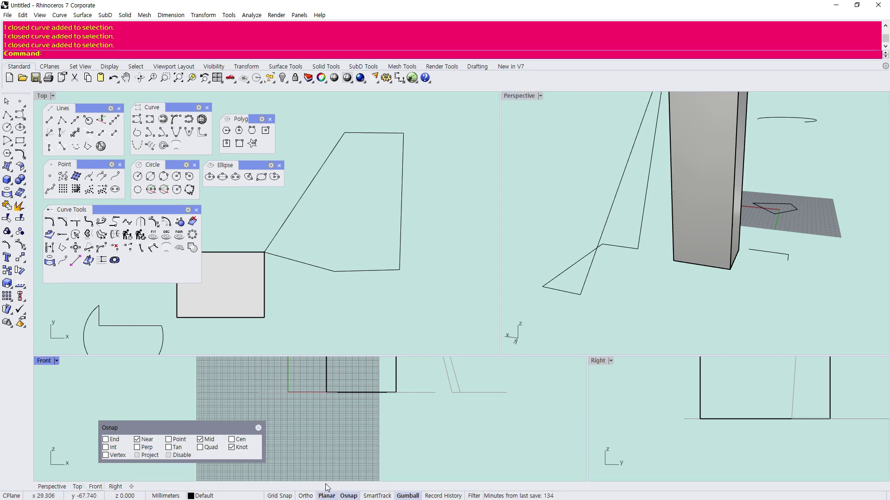
pyautogui.scroll(-2, 568, 217)
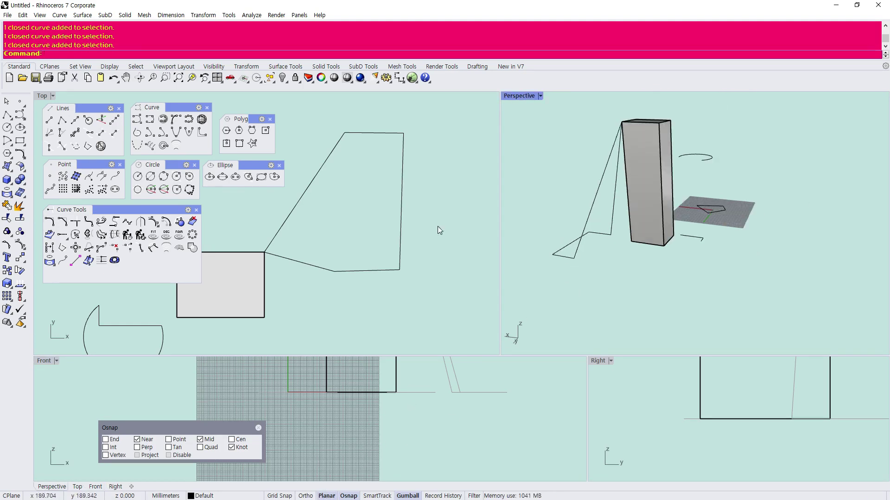
# - Select the non-planar five-sided polyline beside the box in Top
pyautogui.moveTo(363, 307); pyautogui.dragTo(293, 194)
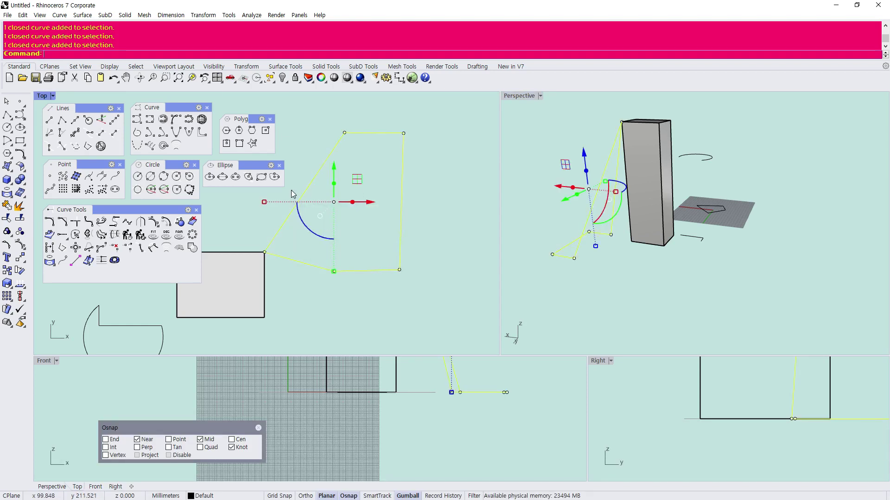
pyautogui.click(315, 285)
pyautogui.moveTo(348, 307); pyautogui.dragTo(289, 194)
pyautogui.scroll(-4, 358, 216)
pyautogui.scroll(-8, 358, 216)
pyautogui.scroll(6, 323, 214)
pyautogui.scroll(2, 332, 216)
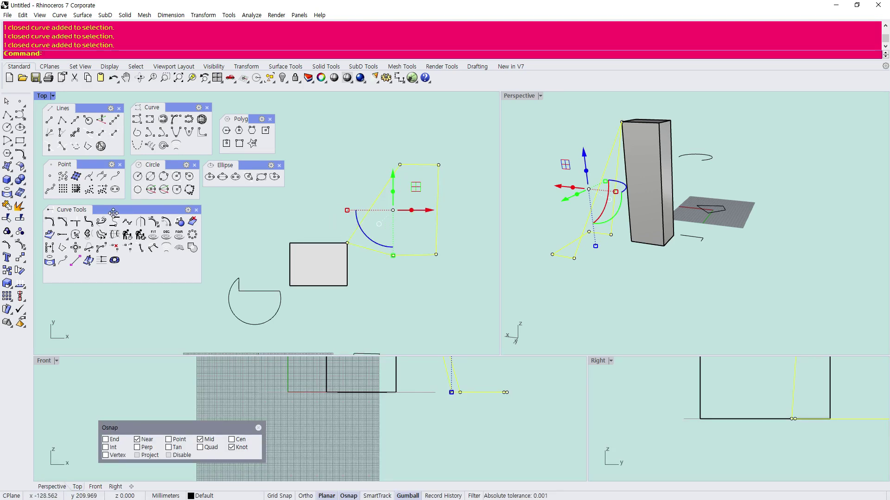
# - Open the Transform tool set and keep it as a floating palette beneath the Curve Tools palette
pyautogui.click(21, 260)
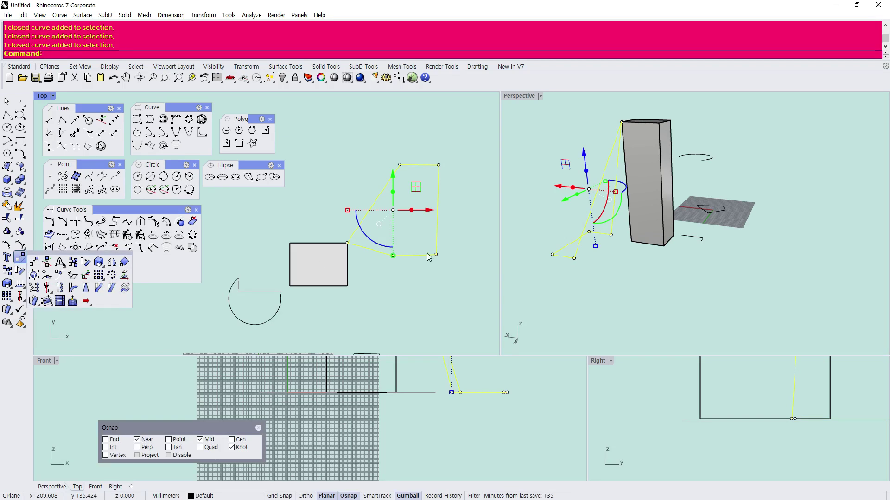
pyautogui.scroll(-3, 352, 183)
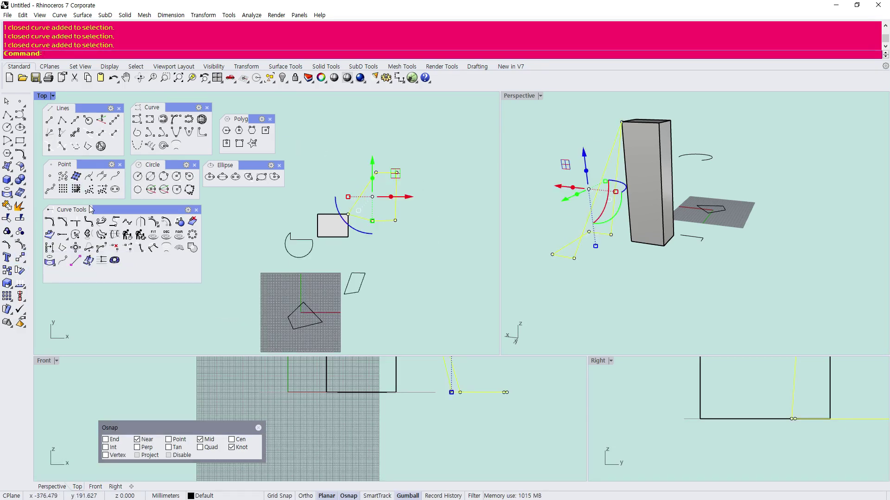
pyautogui.click(20, 259)
pyautogui.moveTo(29, 254); pyautogui.dragTo(91, 288)
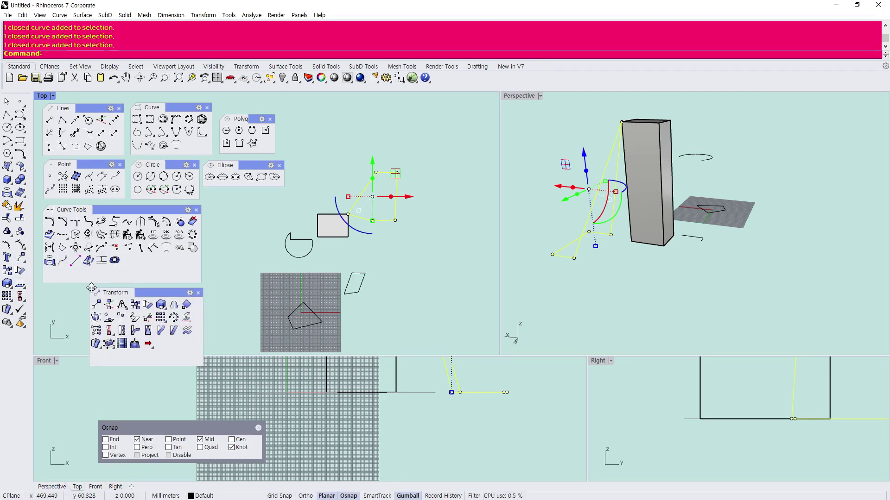
# - Start SetPt on the selected five-sided polyline with only Set Z enabled and Align to CPlane chosen
pyautogui.click(97, 330)
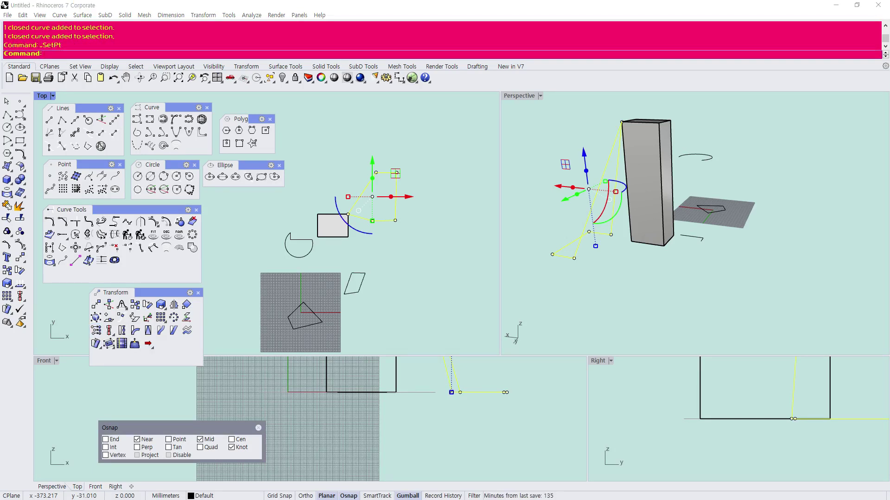
pyautogui.moveTo(164, 221); pyautogui.dragTo(454, 184)
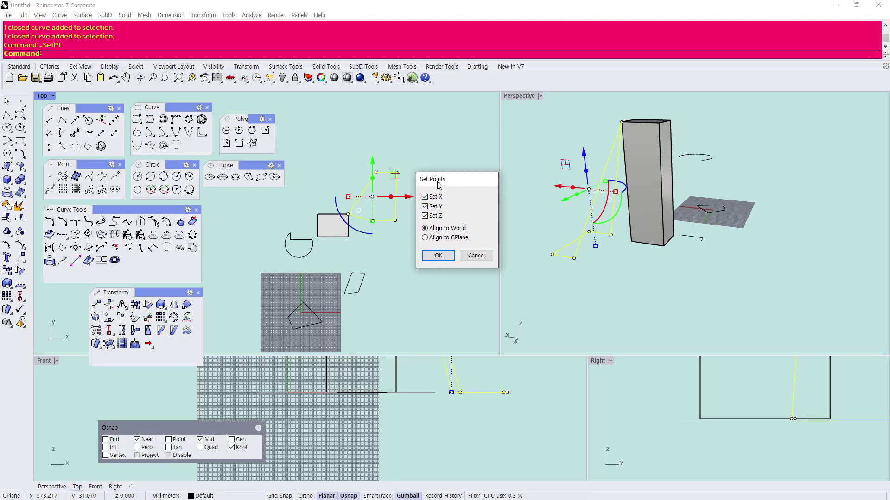
pyautogui.moveTo(436, 183); pyautogui.dragTo(446, 155)
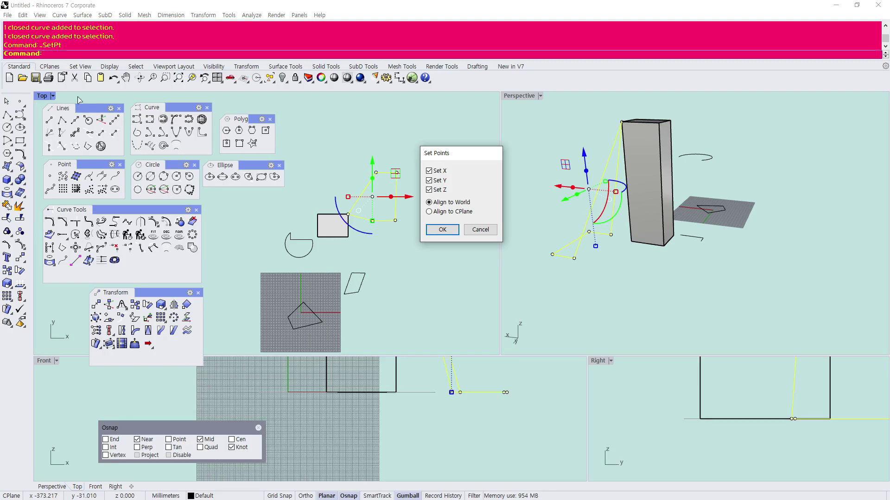
pyautogui.moveTo(455, 156); pyautogui.dragTo(455, 138)
pyautogui.click(431, 153)
pyautogui.click(431, 163)
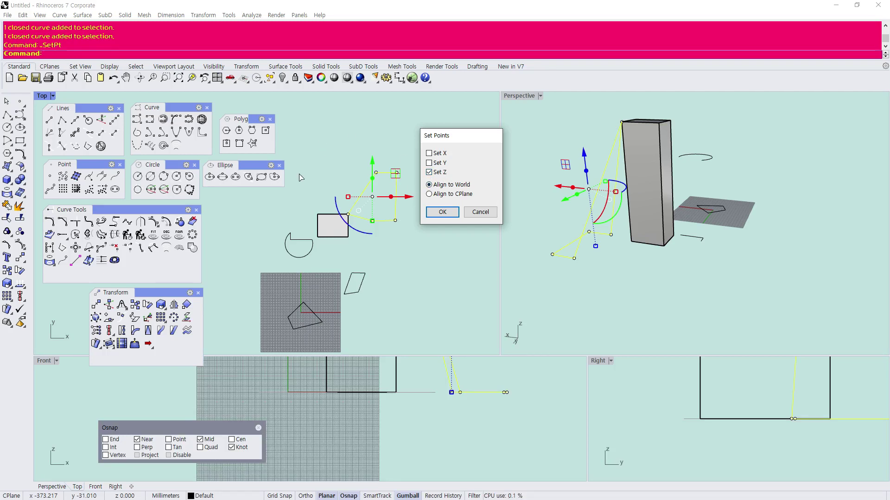
pyautogui.scroll(-1, 302, 179)
pyautogui.scroll(1, 345, 163)
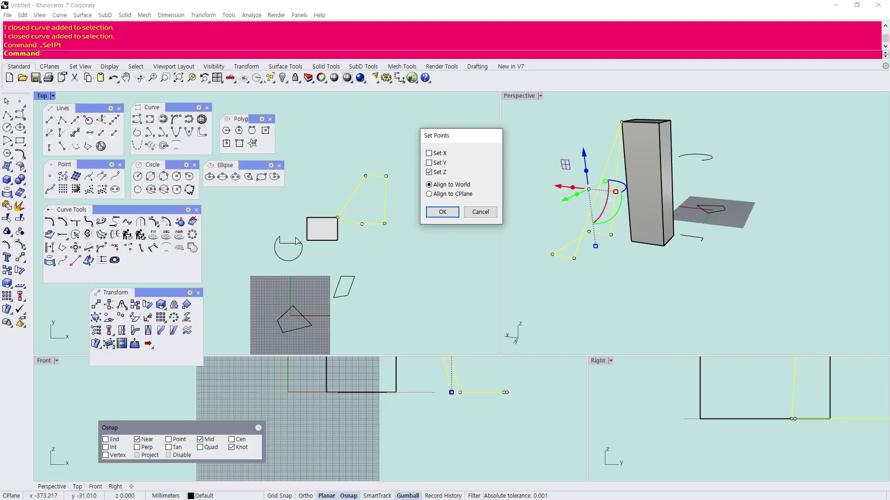
pyautogui.scroll(-4, 296, 236)
pyautogui.scroll(10, 345, 212)
pyautogui.scroll(-4, 353, 247)
pyautogui.scroll(1, 338, 236)
pyautogui.click(437, 197)
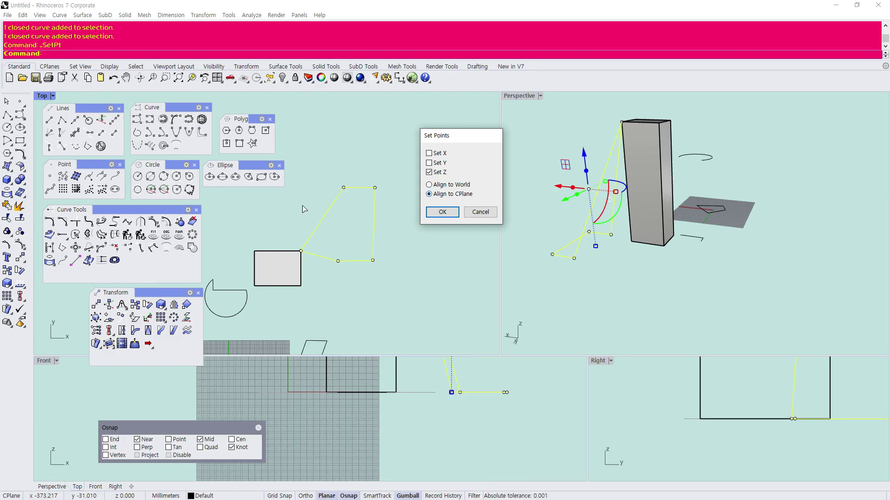
# - Apply the Set Points options and pick a location in Top to flatten the polyline onto the construction plane
pyautogui.scroll(-3, 303, 209)
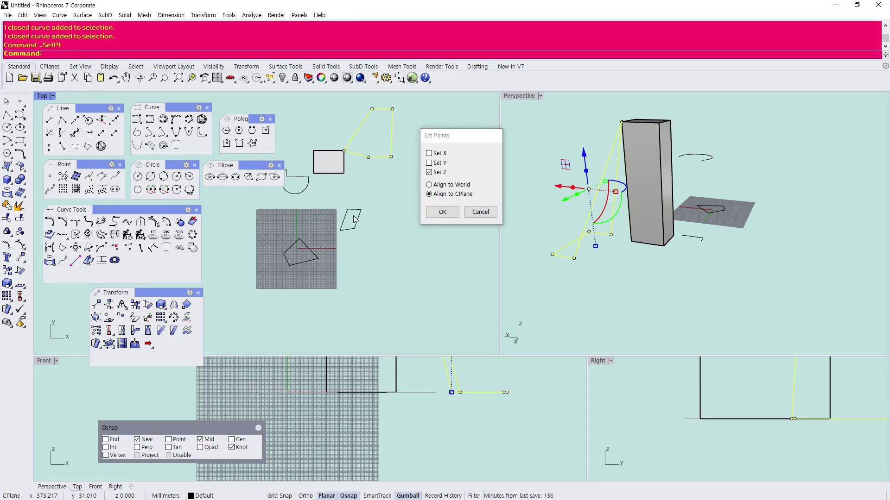
pyautogui.click(442, 212)
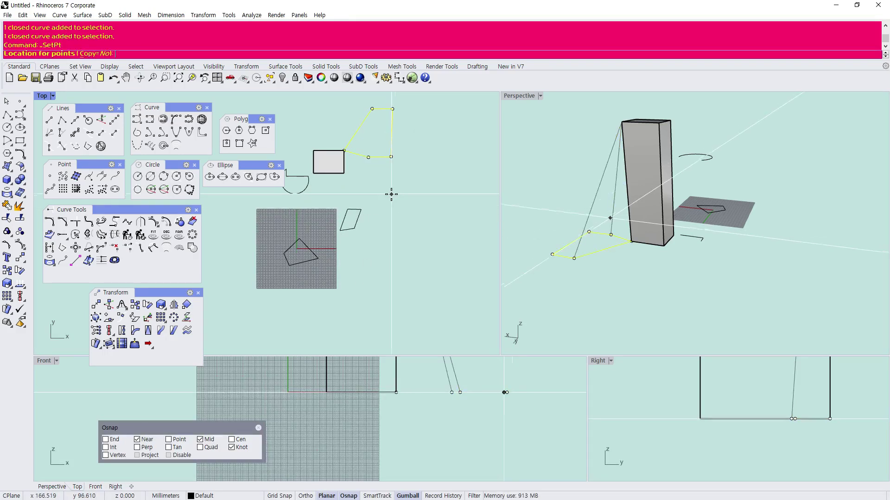
pyautogui.scroll(4, 512, 208)
pyautogui.scroll(-2, 526, 212)
pyautogui.moveTo(532, 224); pyautogui.dragTo(533, 230, button='right')
pyautogui.moveTo(429, 185); pyautogui.dragTo(419, 265, button='right')
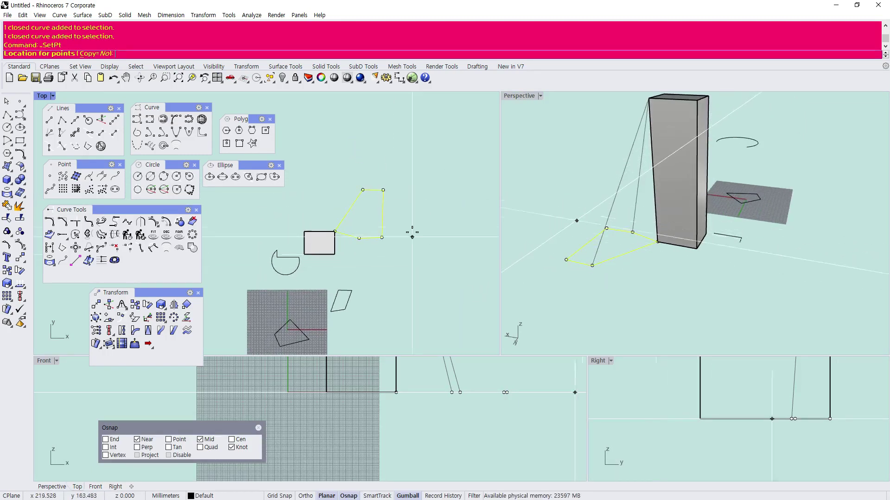
pyautogui.scroll(4, 412, 216)
pyautogui.click(410, 223)
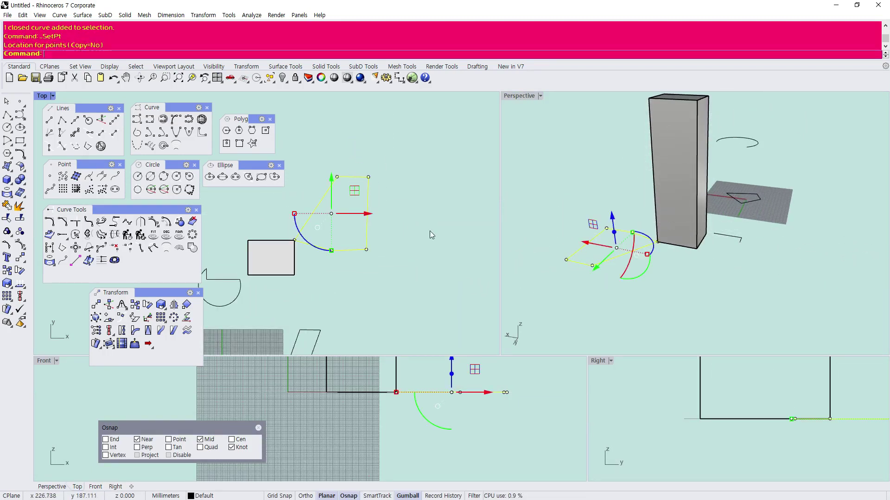
pyautogui.click(559, 293)
pyautogui.click(620, 261)
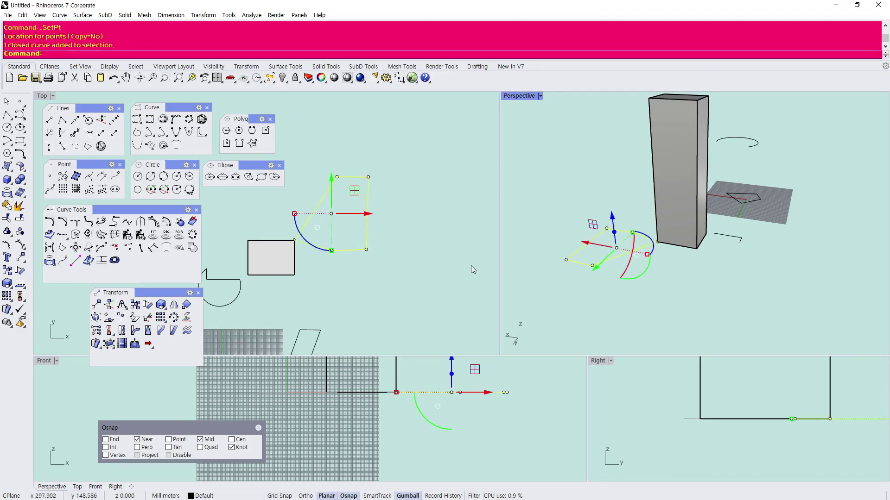
pyautogui.click(388, 297)
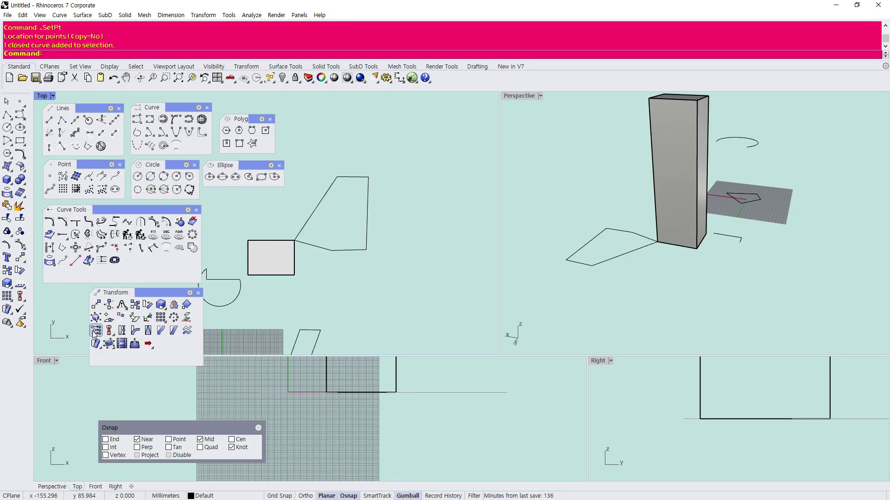
# - Delete the box and the three closed polylines, keeping only the raised arc and the open L-shaped polyline
pyautogui.scroll(-5, 327, 226)
pyautogui.moveTo(323, 256); pyautogui.dragTo(305, 240)
pyautogui.press('Delete')
pyautogui.scroll(-2, 307, 238)
pyautogui.moveTo(598, 204); pyautogui.dragTo(575, 179, button='right')
pyautogui.scroll(5, 703, 181)
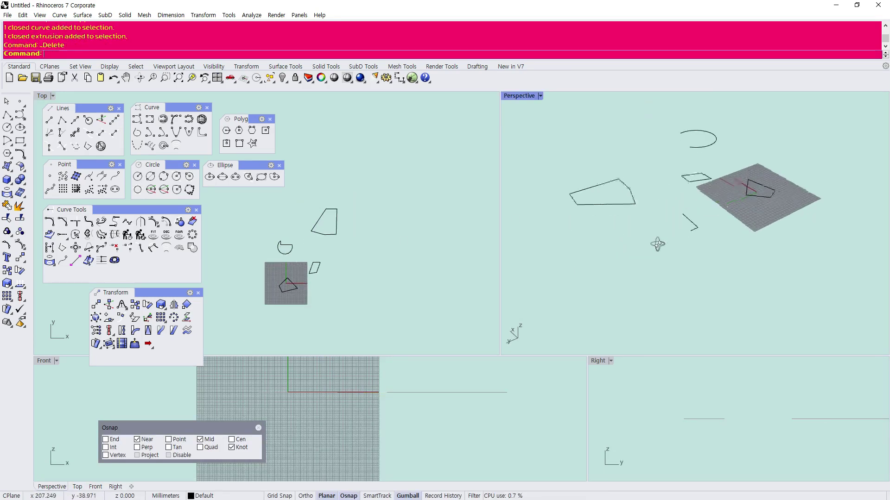
pyautogui.click(715, 155)
pyautogui.press('Delete')
pyautogui.moveTo(614, 160); pyautogui.dragTo(614, 160)
pyautogui.press('Delete')
pyautogui.moveTo(738, 147); pyautogui.dragTo(679, 212)
pyautogui.click(309, 284)
# - Flatten the arc and the L-shaped polyline onto the construction plane using SetPt with Set Z and Align to CPlane
pyautogui.scroll(10, 290, 260)
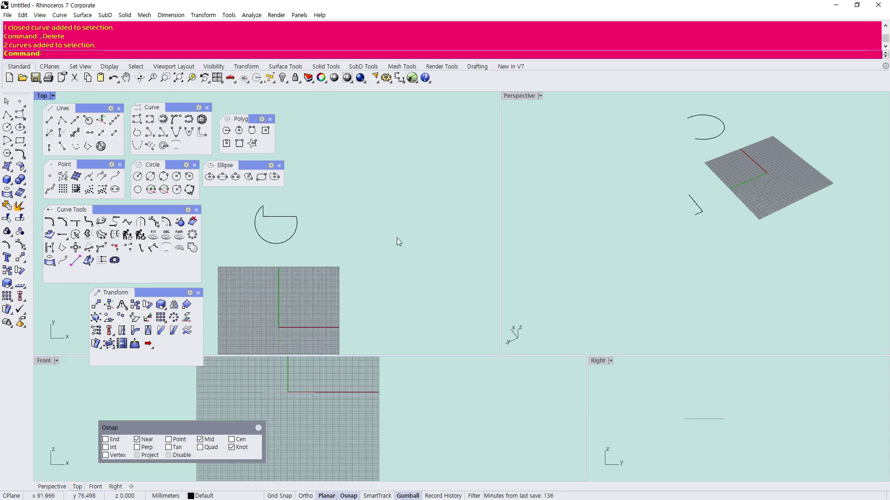
pyautogui.scroll(-5, 573, 199)
pyautogui.scroll(5, 647, 138)
pyautogui.scroll(2, 647, 137)
pyautogui.scroll(2, 577, 235)
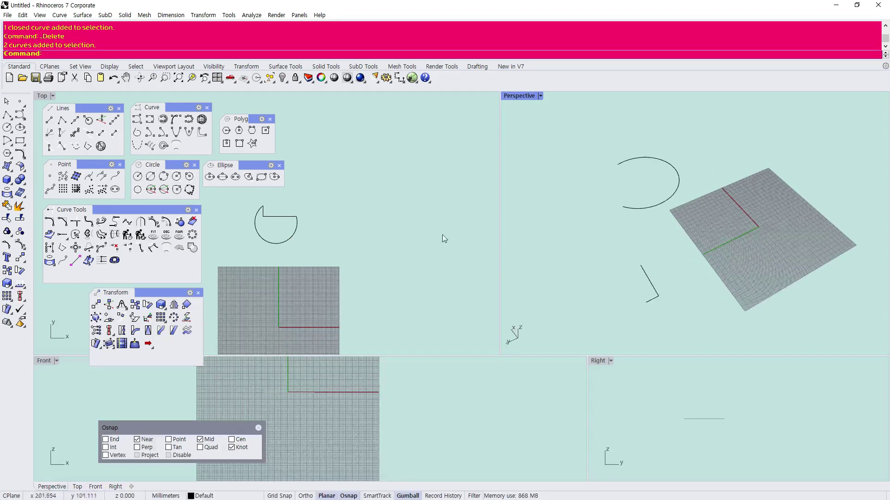
pyautogui.moveTo(326, 265); pyautogui.dragTo(227, 205)
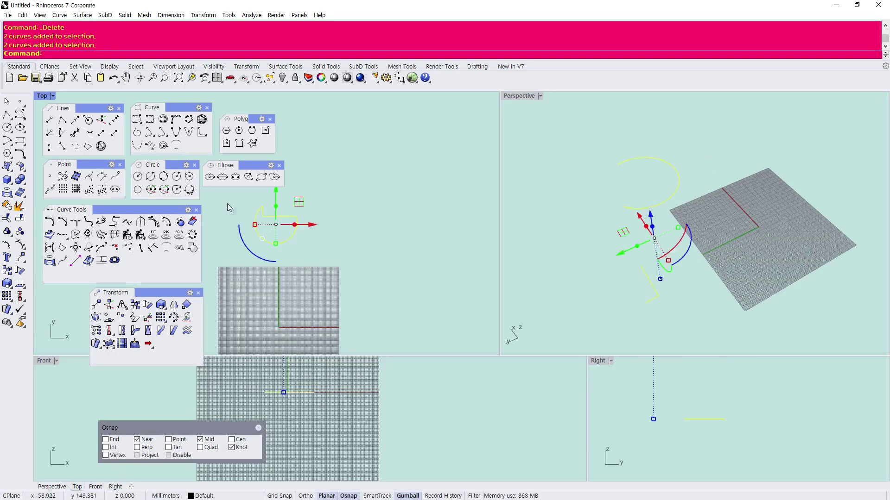
pyautogui.click(96, 331)
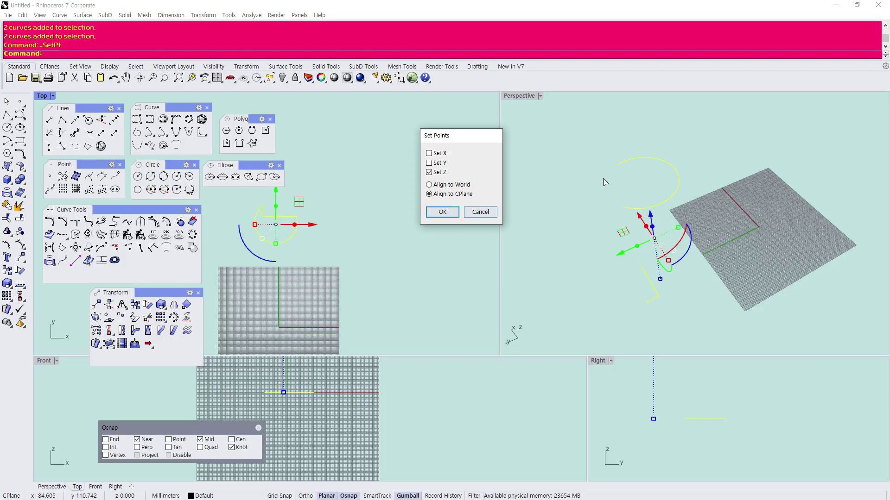
pyautogui.click(442, 212)
pyautogui.click(351, 228)
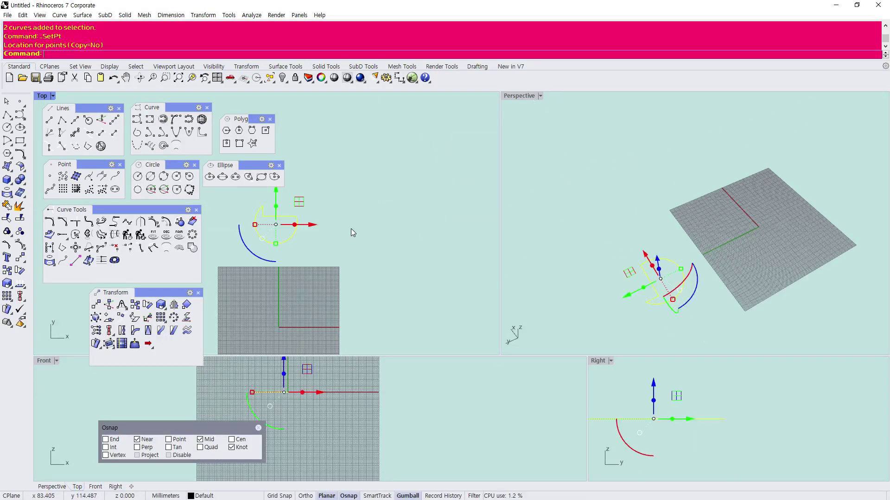
pyautogui.click(559, 181)
pyautogui.scroll(3, 667, 308)
pyautogui.moveTo(696, 317); pyautogui.dragTo(576, 205)
pyautogui.click(386, 208)
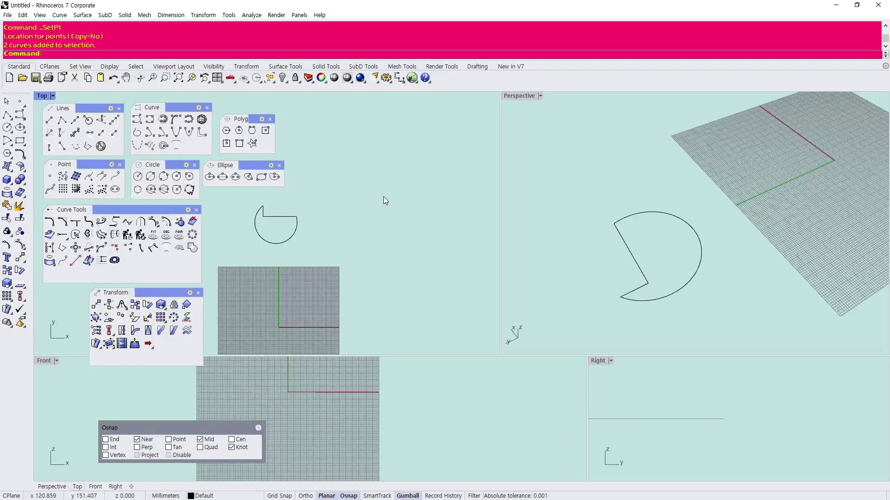
# - Undo the SetPt flattening of the arc and the L-shaped polyline
pyautogui.hotkey('ctrl', 'z')
pyautogui.click(381, 187)
pyautogui.scroll(-5, 552, 230)
# - Select the raised arc in Perspective and move it freely away from the L-shaped polyline in Top
pyautogui.click(546, 163)
pyautogui.scroll(2, 546, 174)
pyautogui.scroll(-2, 546, 174)
pyautogui.scroll(3, 547, 174)
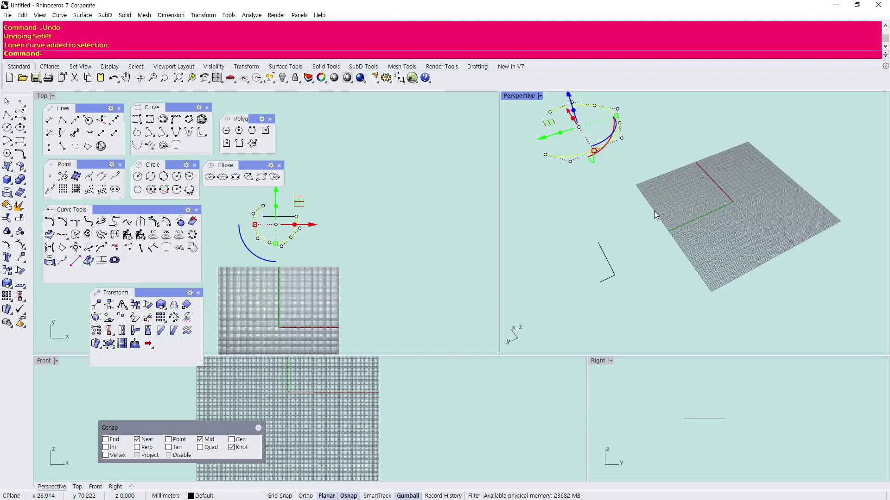
pyautogui.scroll(-2, 653, 210)
pyautogui.scroll(2, 611, 166)
pyautogui.moveTo(565, 140); pyautogui.dragTo(587, 252)
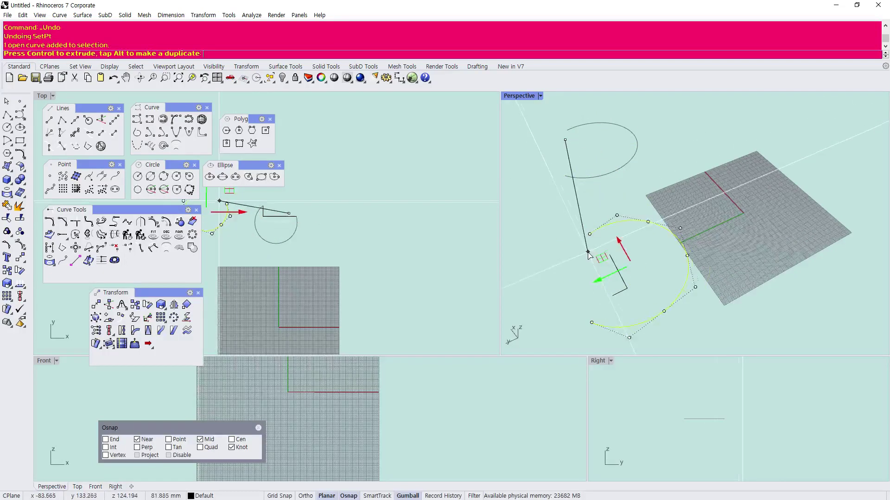
pyautogui.moveTo(219, 200); pyautogui.dragTo(355, 171)
pyautogui.scroll(-3, 722, 238)
pyautogui.scroll(2, 593, 232)
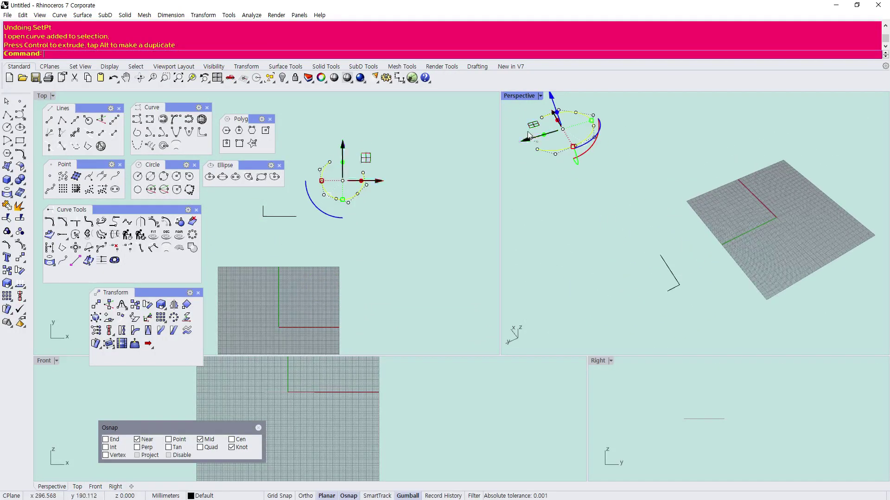
# - Move the raised arc in Perspective from its open end onto the matching end of the L-shaped polyline
pyautogui.click(95, 306)
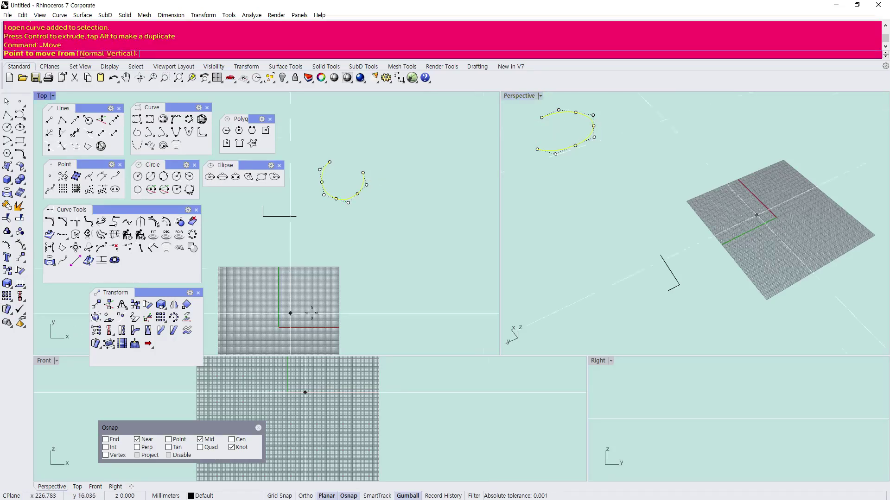
pyautogui.scroll(-1, 562, 252)
pyautogui.scroll(1, 550, 204)
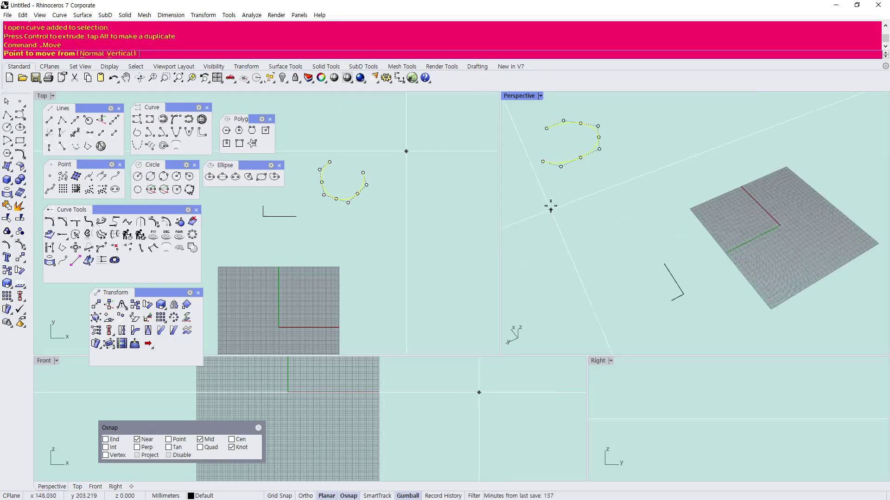
pyautogui.click(543, 162)
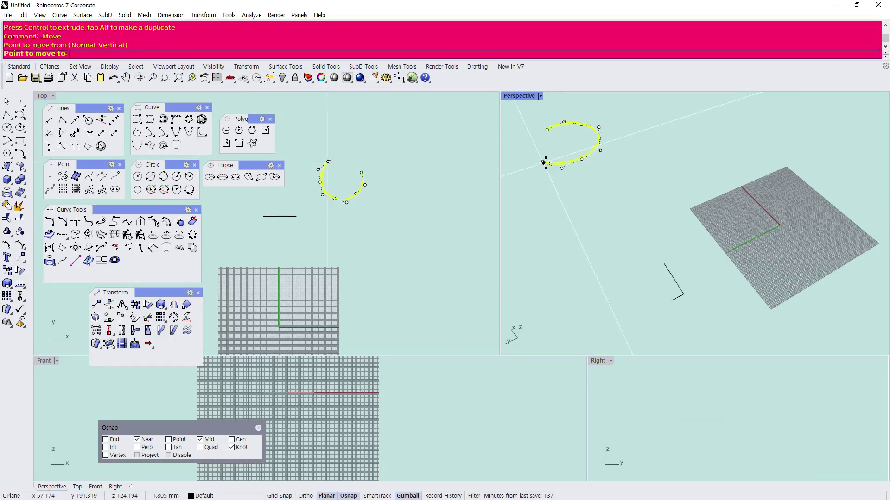
pyautogui.click(671, 300)
pyautogui.click(637, 296)
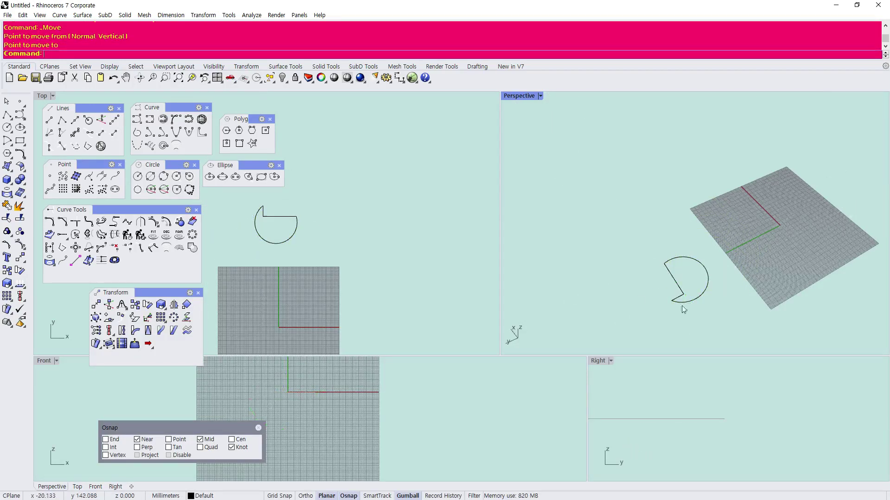
pyautogui.scroll(2, 697, 309)
# - Undo the arc's last move and select the arc and the L-shaped polyline in Top
pyautogui.hotkey('ctrl', 'z')
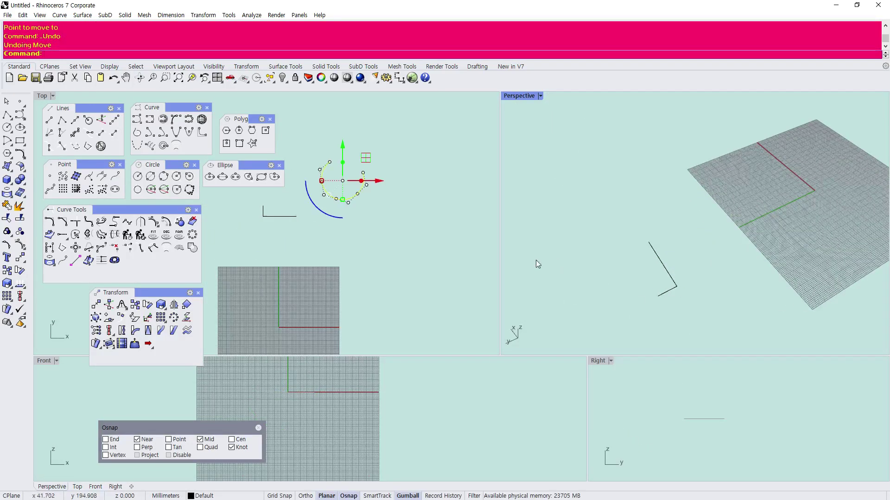
pyautogui.click(436, 249)
pyautogui.scroll(-6, 435, 248)
pyautogui.scroll(4, 382, 233)
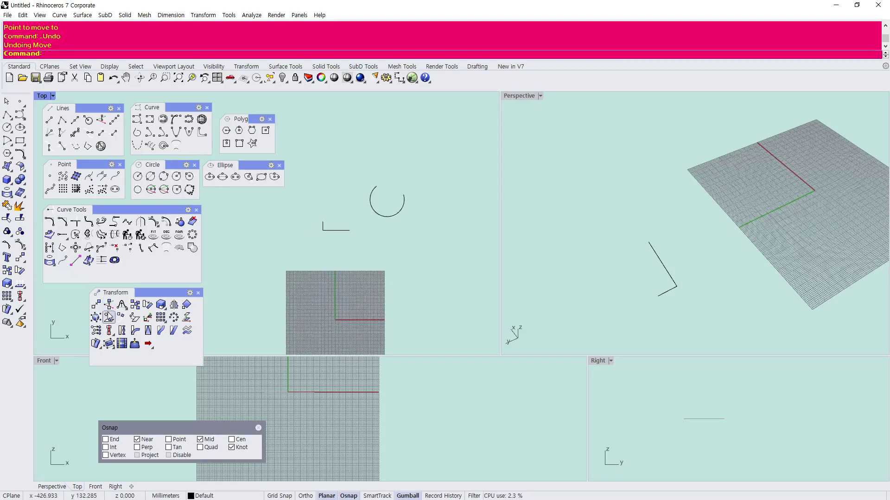
pyautogui.moveTo(394, 232); pyautogui.dragTo(313, 168)
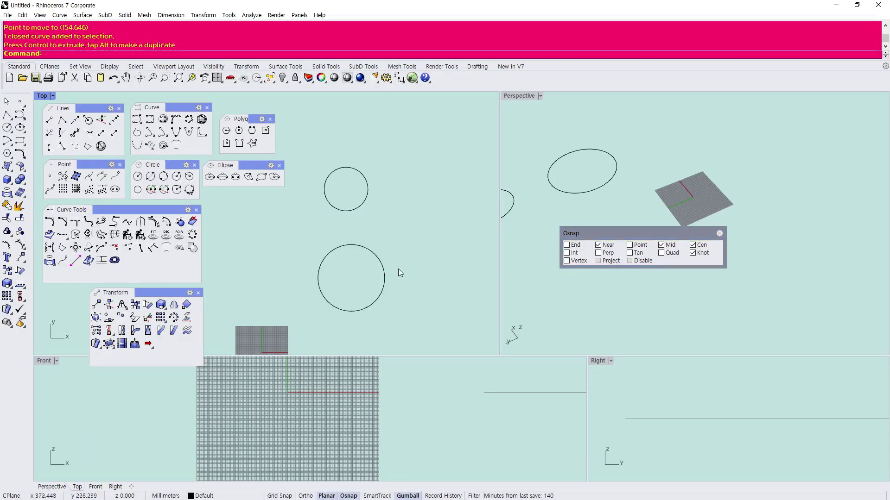
# - Highlight the smaller circle in Top to compare its position with the view in Perspective
pyautogui.click(363, 195)
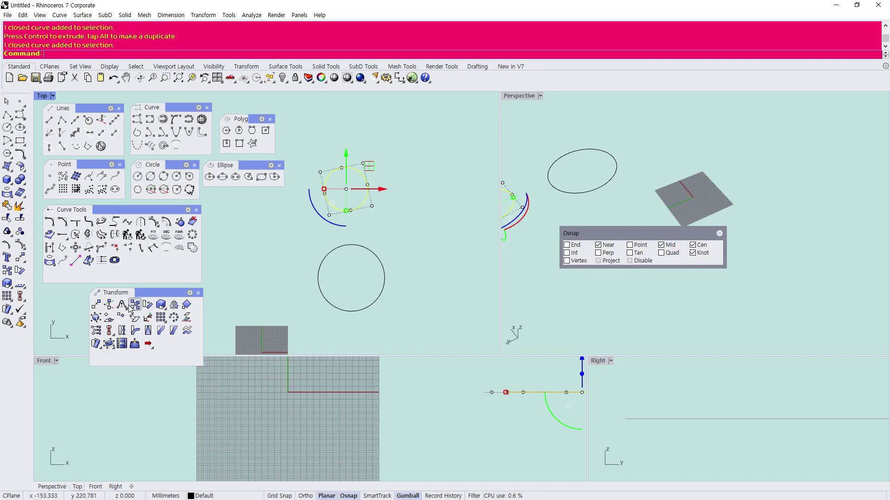
pyautogui.click(285, 231)
pyautogui.click(334, 210)
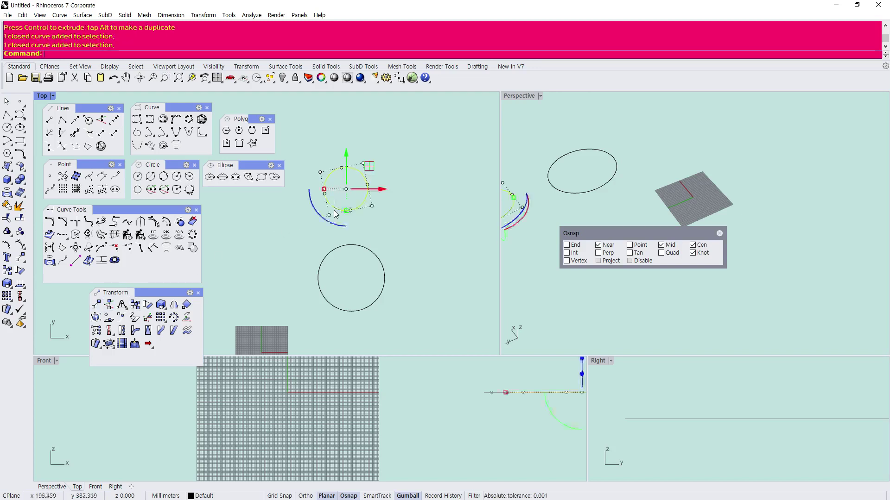
pyautogui.scroll(3, 361, 190)
pyautogui.scroll(-3, 360, 190)
pyautogui.click(392, 220)
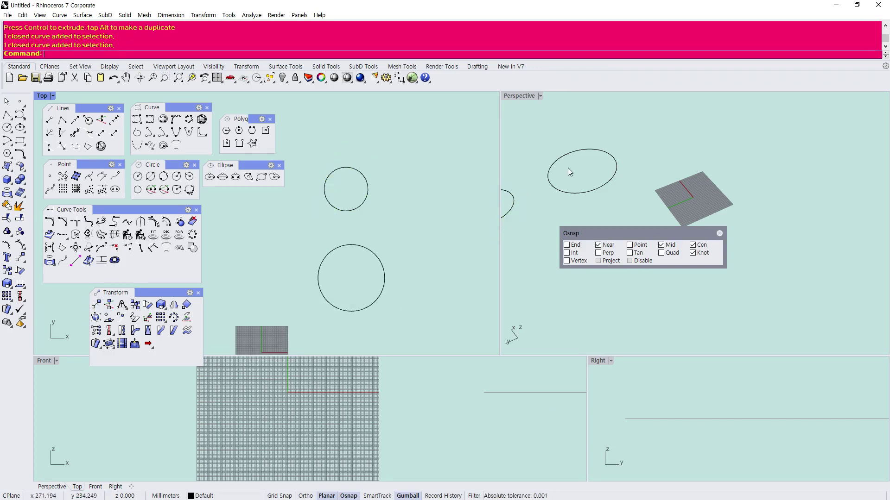
# - Disable the Near snap and move the smaller circle by its center onto the larger circle's center
pyautogui.scroll(-3, 524, 207)
pyautogui.scroll(2, 333, 276)
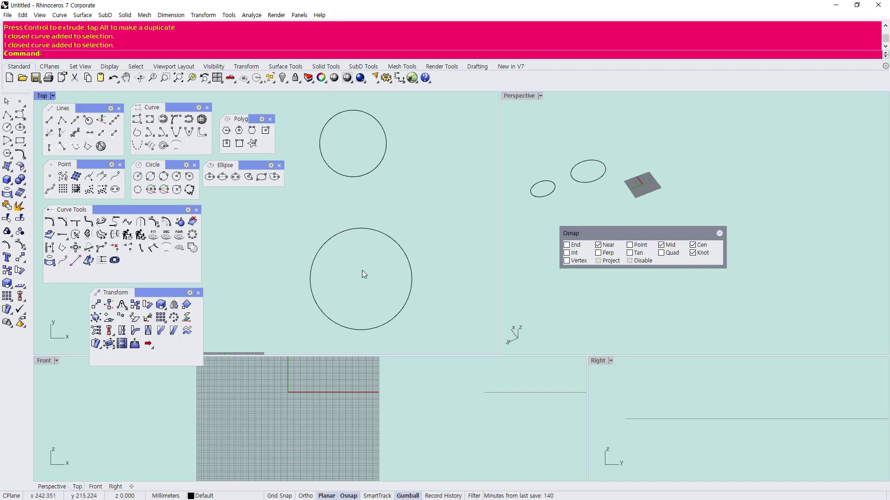
pyautogui.click(342, 177)
pyautogui.scroll(-2, 314, 220)
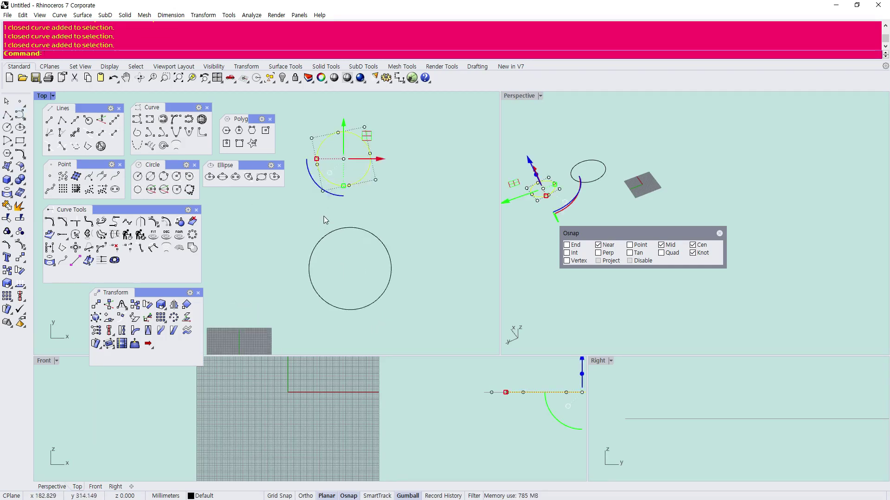
pyautogui.click(95, 305)
pyautogui.moveTo(663, 227); pyautogui.dragTo(556, 227)
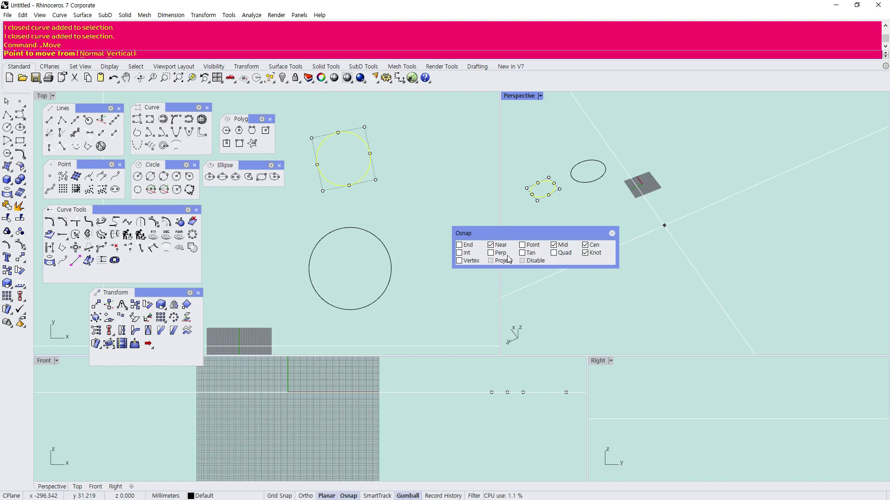
pyautogui.click(490, 245)
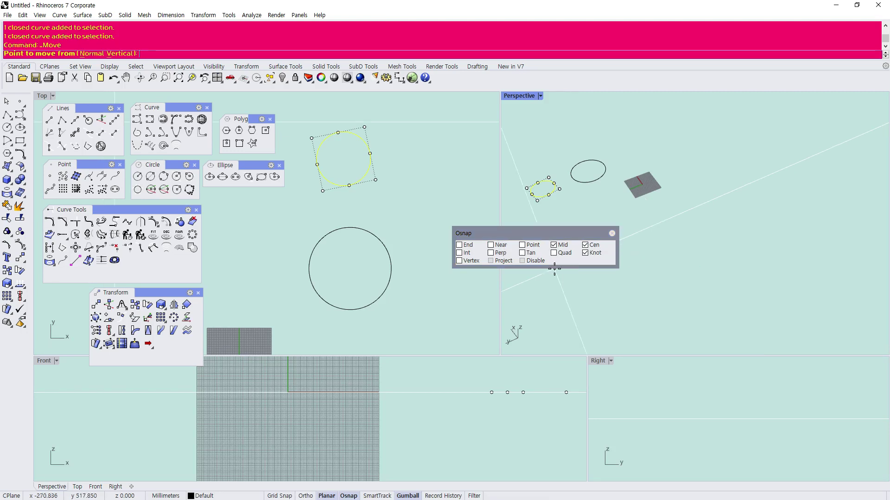
pyautogui.click(368, 153)
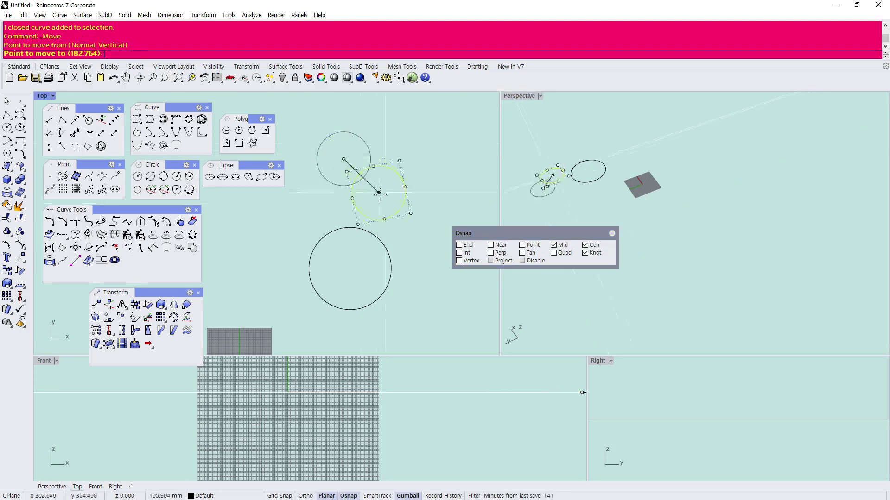
pyautogui.click(350, 269)
pyautogui.click(402, 217)
# - Pull the smaller circle back out of the larger one to a free spot above it in the Top view
pyautogui.scroll(-4, 385, 213)
pyautogui.scroll(6, 385, 263)
pyautogui.moveTo(348, 262); pyautogui.dragTo(323, 295, button='right')
pyautogui.scroll(-4, 324, 295)
pyautogui.scroll(1, 324, 299)
pyautogui.moveTo(346, 284); pyautogui.dragTo(371, 157)
pyautogui.click(386, 205)
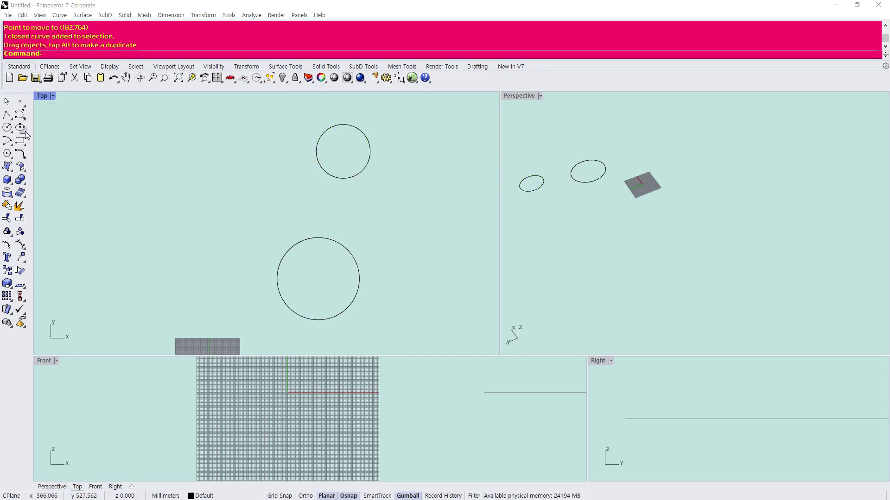
# - Draw a vertical polyline about 236 mm high from the larger circle's center, setting its upper end in the Front view
pyautogui.click(45, 98)
pyautogui.click(6, 115)
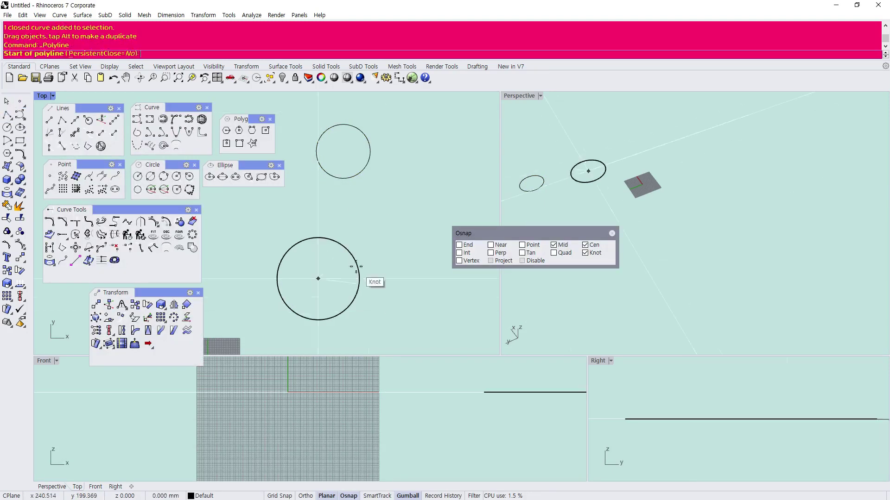
pyautogui.click(339, 254)
pyautogui.scroll(-4, 268, 461)
pyautogui.scroll(-8, 223, 443)
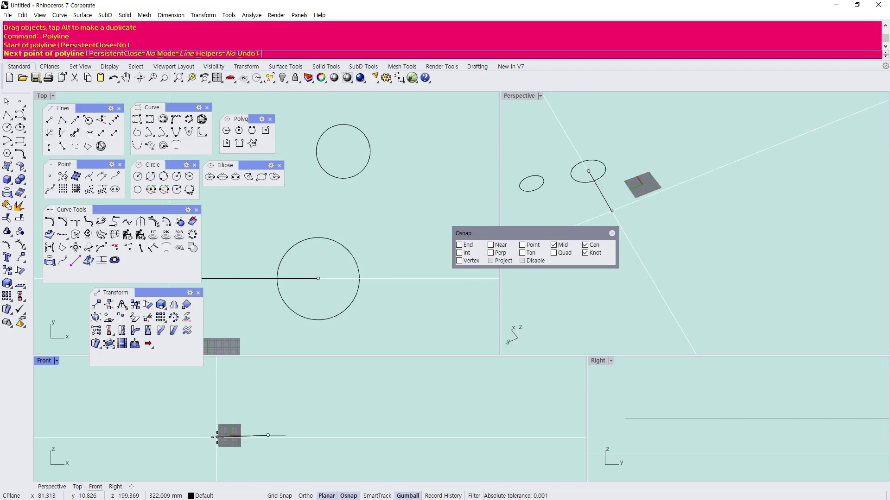
pyautogui.press('F8')
pyautogui.click(284, 398)
pyautogui.press('Return')
pyautogui.scroll(3, 568, 168)
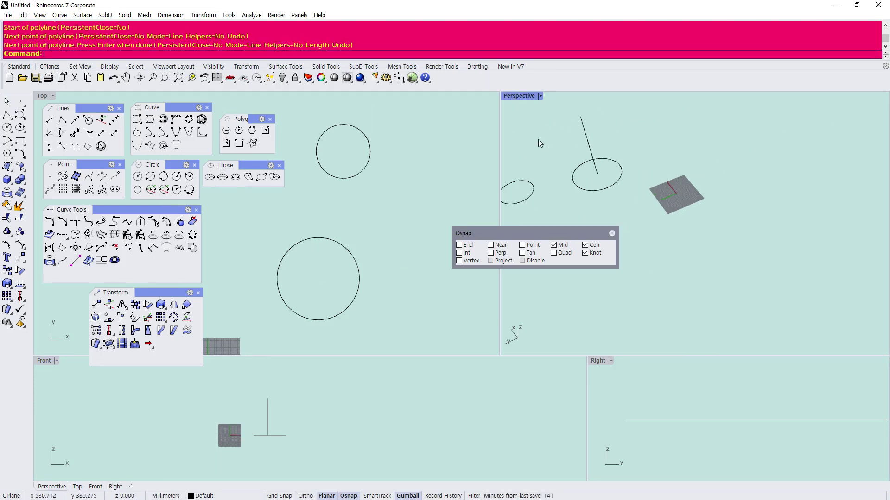
# - In a maximized Perspective view, enable End snap, disable Knot snap, and move the smaller circle by its center to the vertical line's upper end
pyautogui.doubleClick(518, 96)
pyautogui.scroll(5, 413, 419)
pyautogui.moveTo(400, 384); pyautogui.dragTo(293, 298)
pyautogui.scroll(-2, 293, 298)
pyautogui.scroll(2, 293, 298)
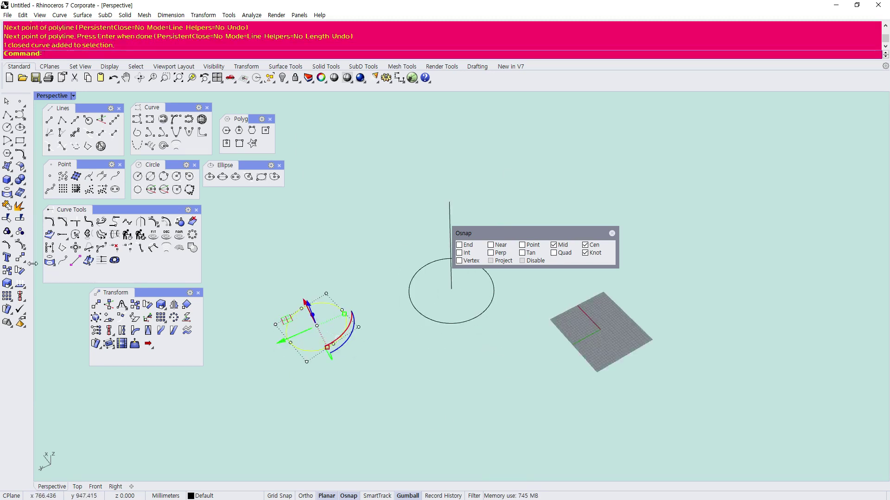
pyautogui.click(19, 258)
pyautogui.click(324, 320)
pyautogui.scroll(-2, 327, 309)
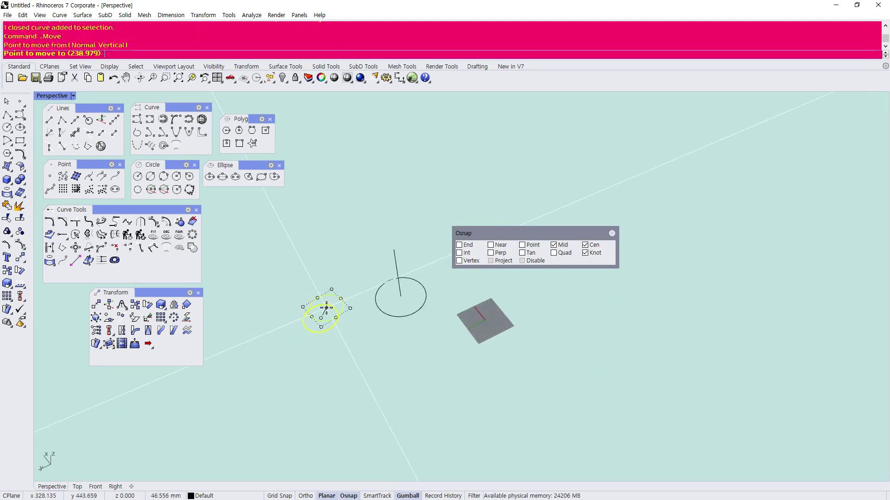
pyautogui.scroll(2, 343, 278)
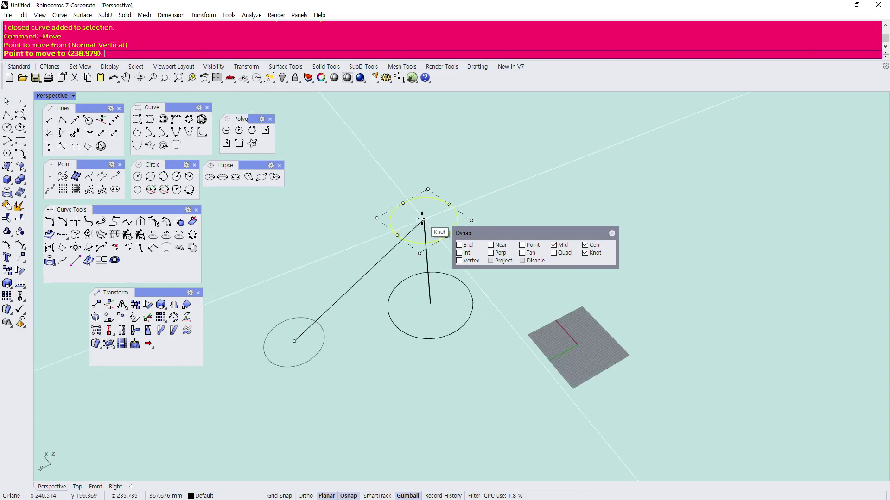
pyautogui.click(459, 245)
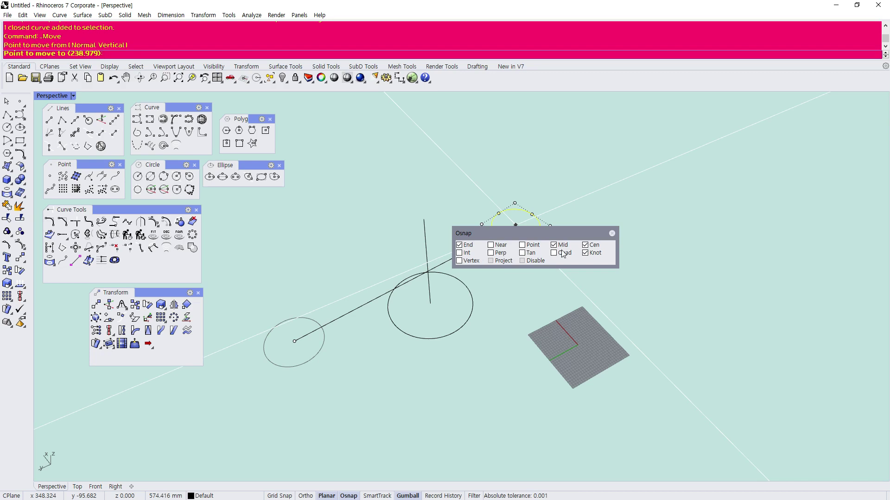
pyautogui.click(585, 253)
pyautogui.click(424, 220)
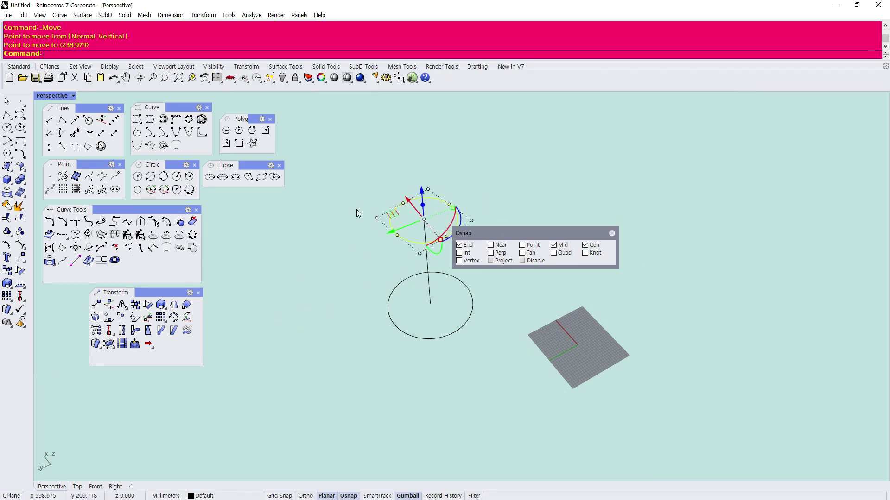
# - Place the Osnap panel clear of the model and examine how the raised circle's center meets the line's end
pyautogui.click(370, 213)
pyautogui.scroll(-4, 307, 291)
pyautogui.scroll(9, 375, 268)
pyautogui.moveTo(505, 228); pyautogui.dragTo(616, 207)
pyautogui.click(417, 251)
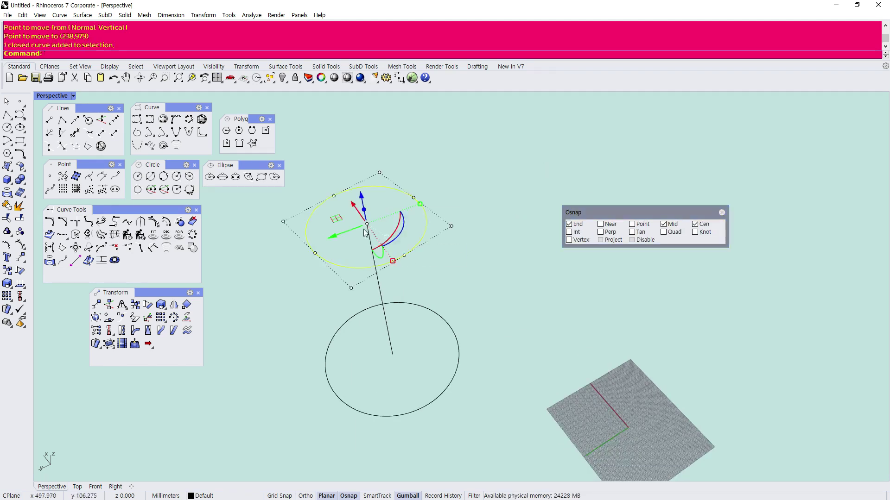
pyautogui.click(265, 307)
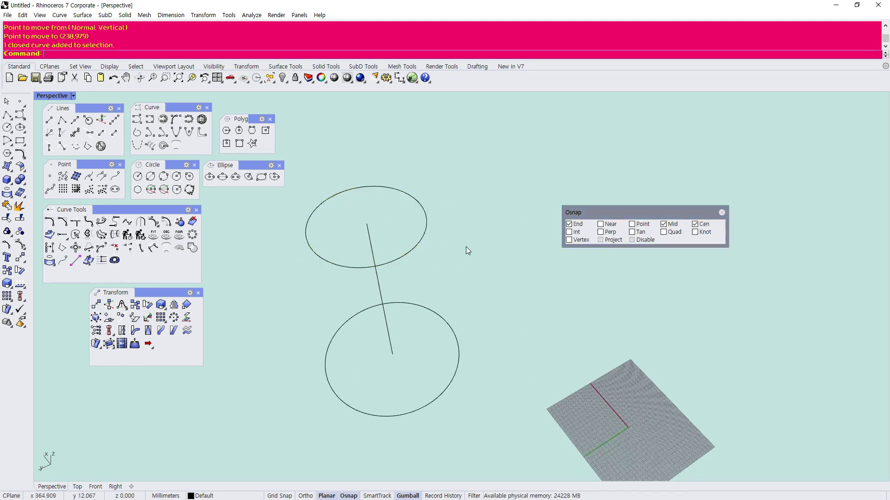
pyautogui.scroll(-2, 466, 245)
pyautogui.click(431, 250)
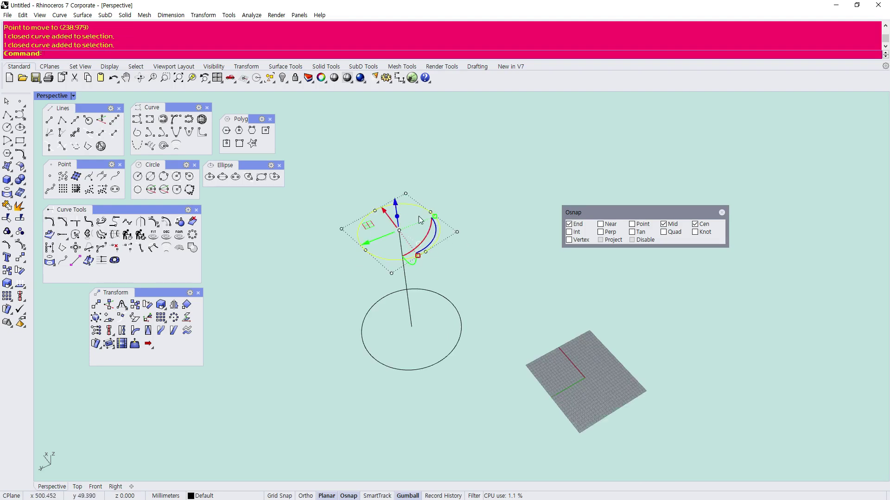
pyautogui.scroll(3, 419, 218)
pyautogui.click(474, 303)
# - Pull the upper circle off the line's end to free space beside it and place a point object at its center
pyautogui.moveTo(429, 238); pyautogui.dragTo(427, 235)
pyautogui.press('F10')
pyautogui.scroll(-4, 420, 236)
pyautogui.moveTo(465, 281); pyautogui.dragTo(274, 302)
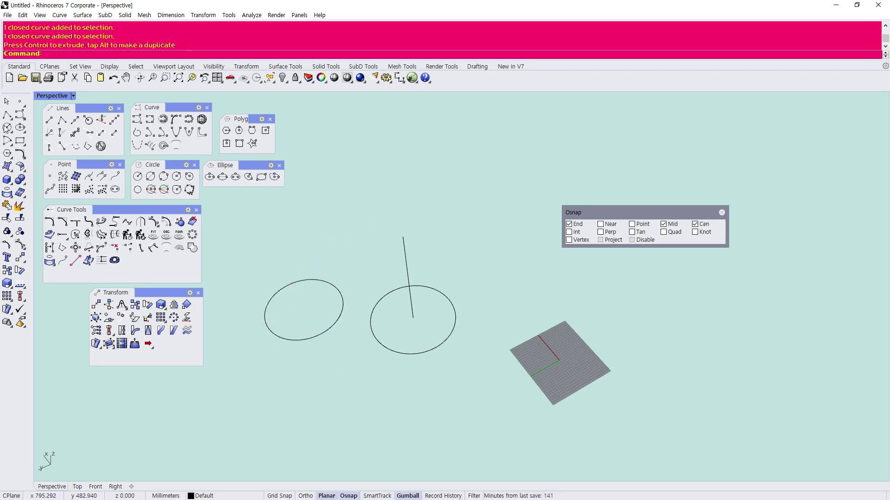
pyautogui.click(20, 101)
pyautogui.click(340, 297)
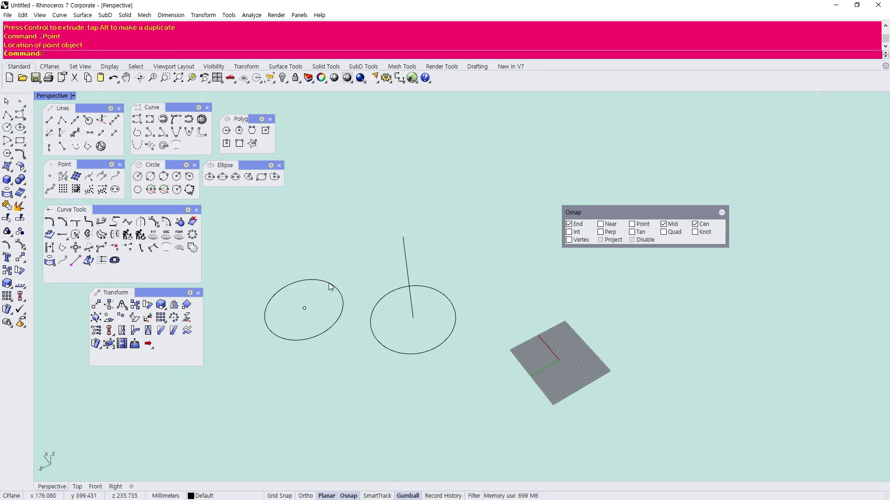
# - Place a second point object in empty space outside the two circles
pyautogui.scroll(3, 366, 322)
pyautogui.scroll(-2, 342, 356)
pyautogui.rightClick(331, 380)
pyautogui.click(330, 380)
# - Enable Point snap and move the smaller circle together with its center point from that point to the line's upper end
pyautogui.moveTo(352, 384); pyautogui.dragTo(246, 252)
pyautogui.click(349, 346)
pyautogui.click(340, 327)
pyautogui.moveTo(341, 328); pyautogui.dragTo(251, 255)
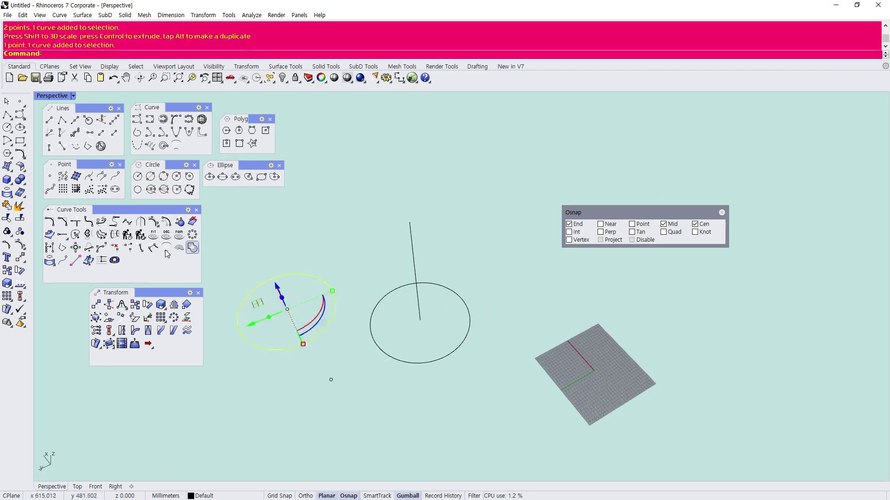
pyautogui.click(20, 257)
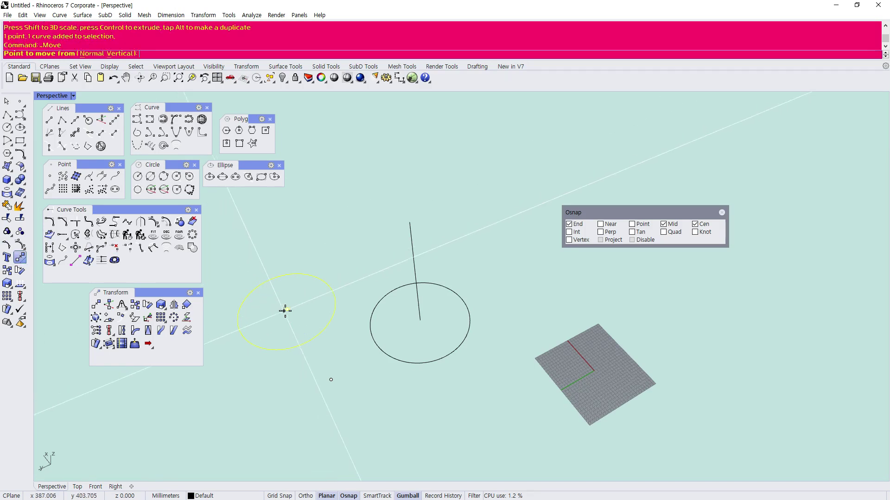
pyautogui.click(632, 224)
pyautogui.click(289, 309)
pyautogui.click(409, 223)
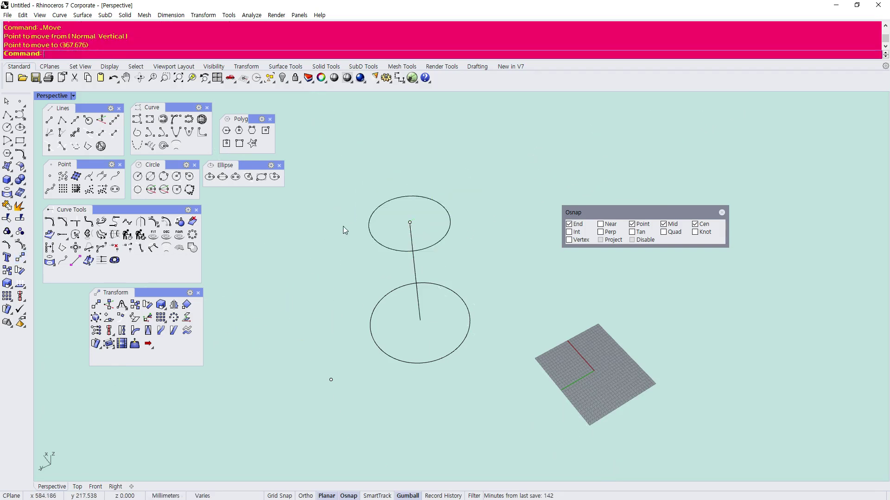
# - Delete both circles, the vertical line and the points, and restore the four-viewport layout
pyautogui.scroll(-5, 345, 285)
pyautogui.scroll(4, 405, 325)
pyautogui.moveTo(450, 371); pyautogui.dragTo(280, 152)
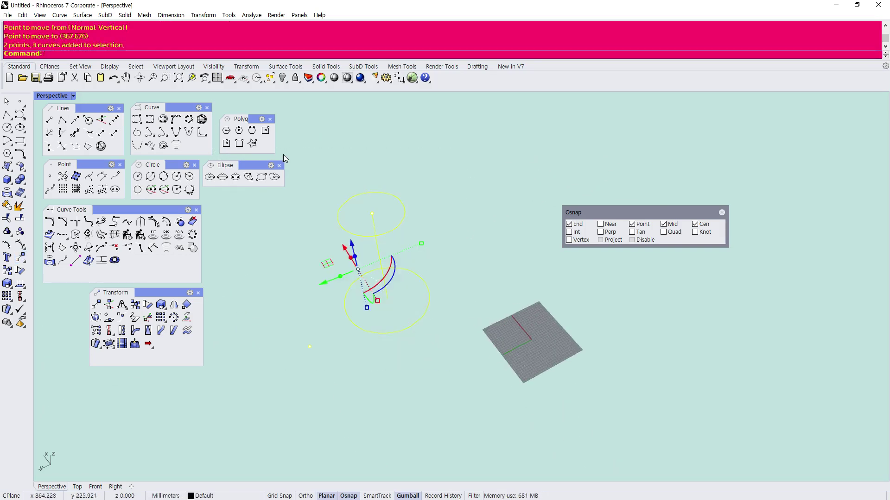
pyautogui.press('Delete')
pyautogui.doubleClick(52, 95)
# - Switch to the PowerPoint slide on curve basics and review the MATCH, OFFSET and TRIM&CONNECT entries in the curve-editing list
pyautogui.moveTo(2, 11); pyautogui.dragTo(335, 23)
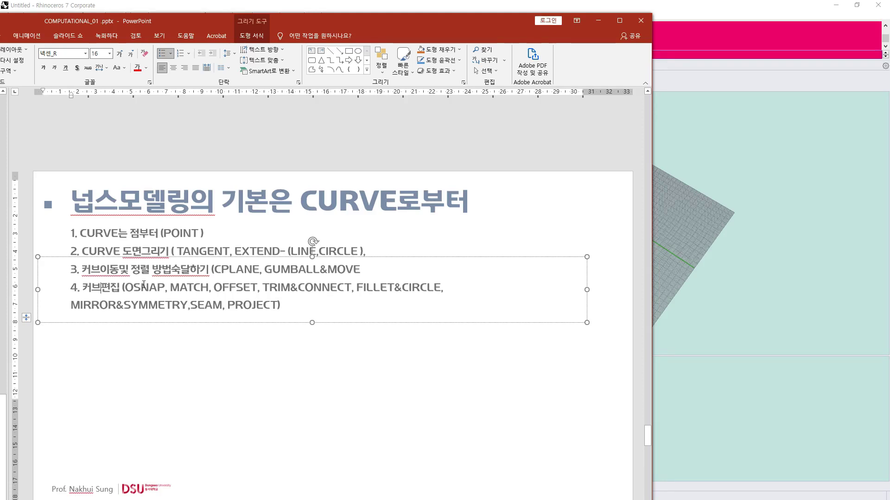
pyautogui.moveTo(170, 290); pyautogui.dragTo(209, 291)
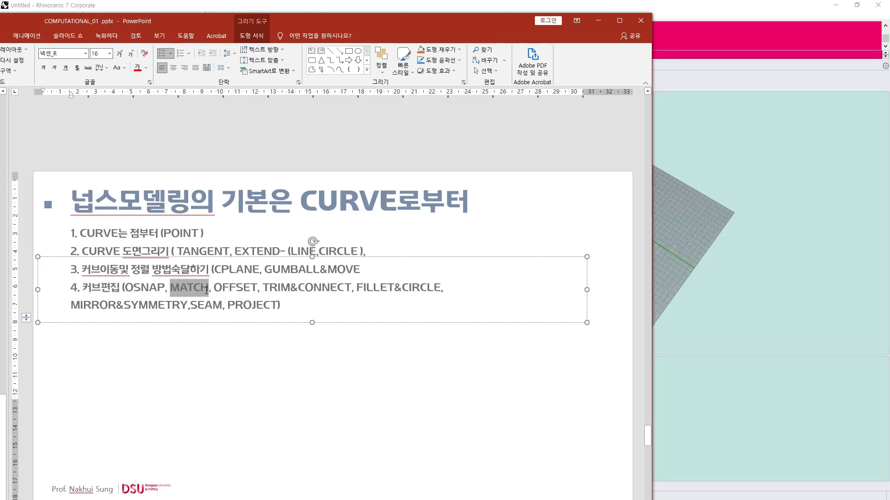
pyautogui.click(265, 290)
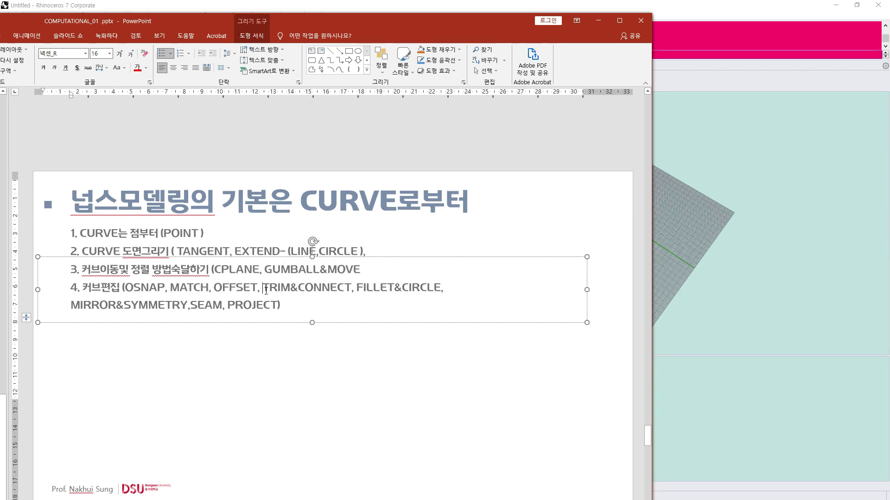
pyautogui.moveTo(266, 289); pyautogui.dragTo(327, 288)
pyautogui.click(290, 289)
pyautogui.press('Left')
pyautogui.press('Left')
pyautogui.press('Left')
# - Highlight and review the FILLET&CIRCLE entry in the slide's curve-editing list
pyautogui.moveTo(405, 287); pyautogui.dragTo(421, 288)
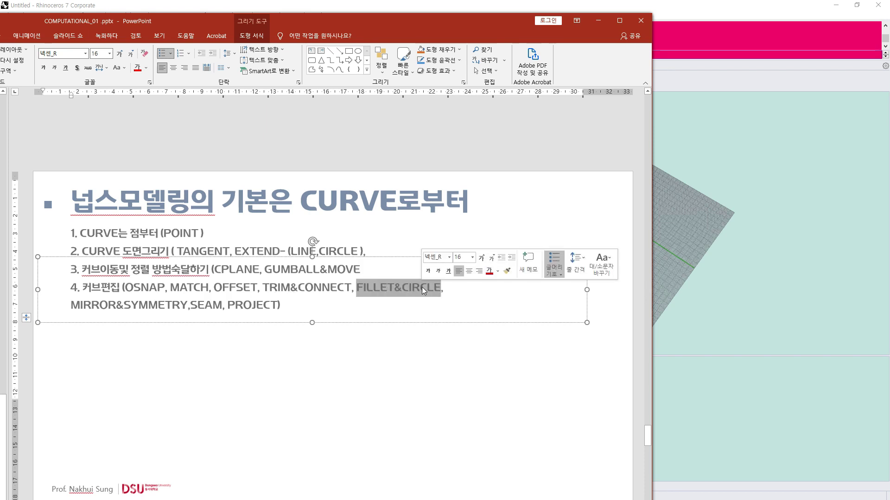
pyautogui.click(387, 288)
pyautogui.click(357, 289)
pyautogui.moveTo(401, 290); pyautogui.dragTo(443, 288)
pyautogui.click(379, 288)
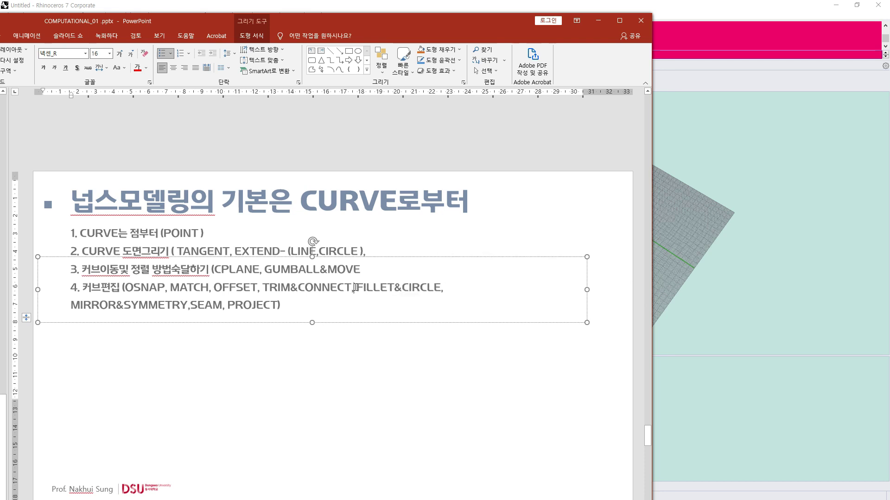
pyautogui.moveTo(354, 288); pyautogui.dragTo(397, 288)
pyautogui.click(391, 208)
pyautogui.click(358, 289)
pyautogui.click(366, 288)
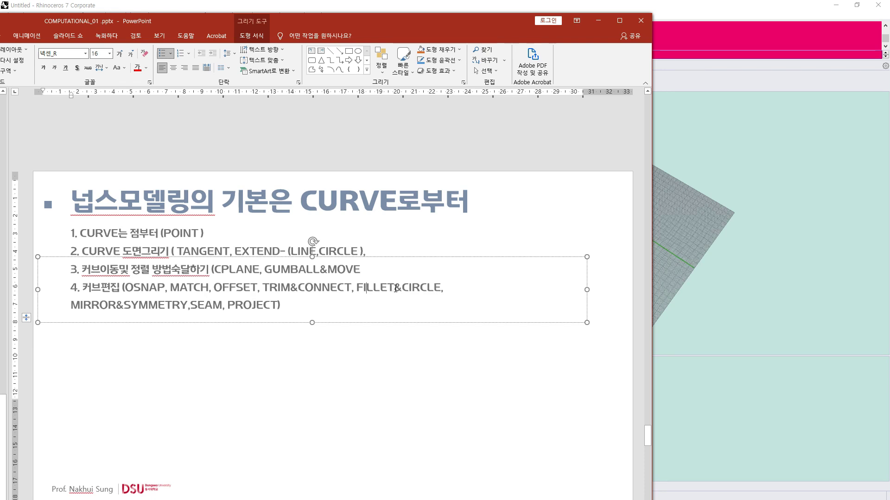
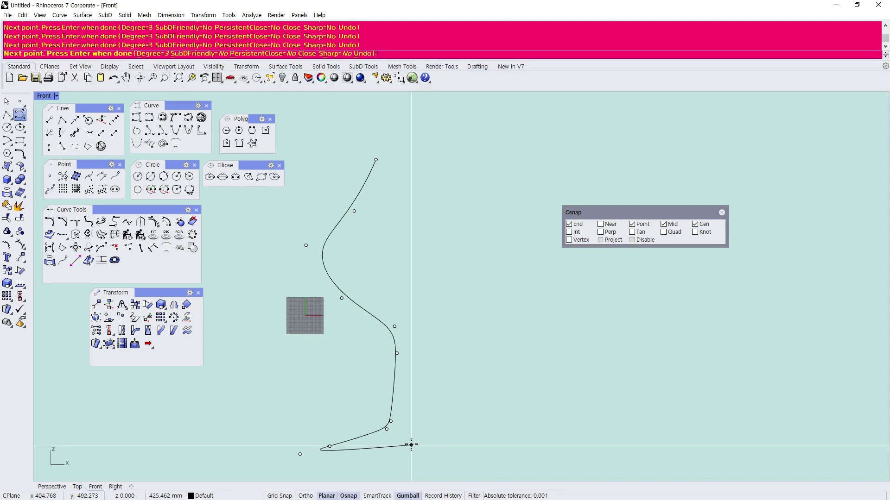
# - Add the last control points at the lower end of the Front-view profile curve, finish it, and select the curve
pyautogui.click(414, 442)
pyautogui.click(422, 441)
pyautogui.rightClick(422, 441)
pyautogui.moveTo(409, 463); pyautogui.dragTo(306, 383)
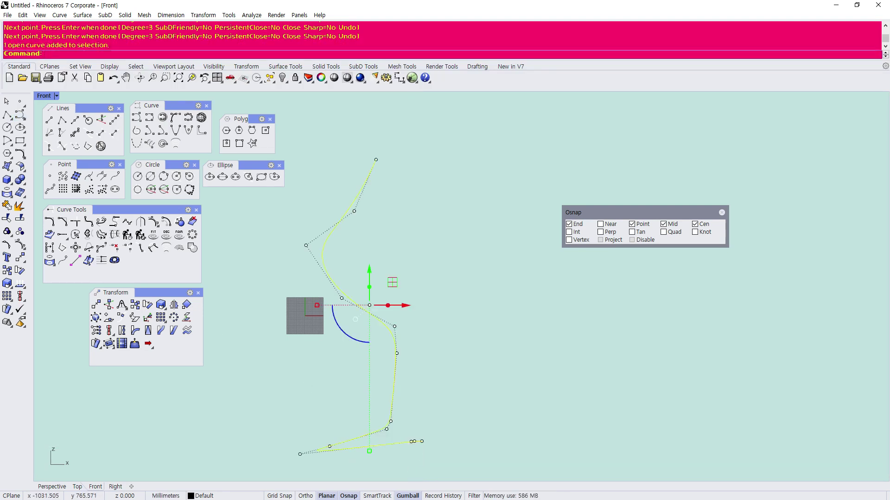
# - Draw a straight vertical line from the profile curve's lower end up to slightly above its upper end
pyautogui.click(11, 119)
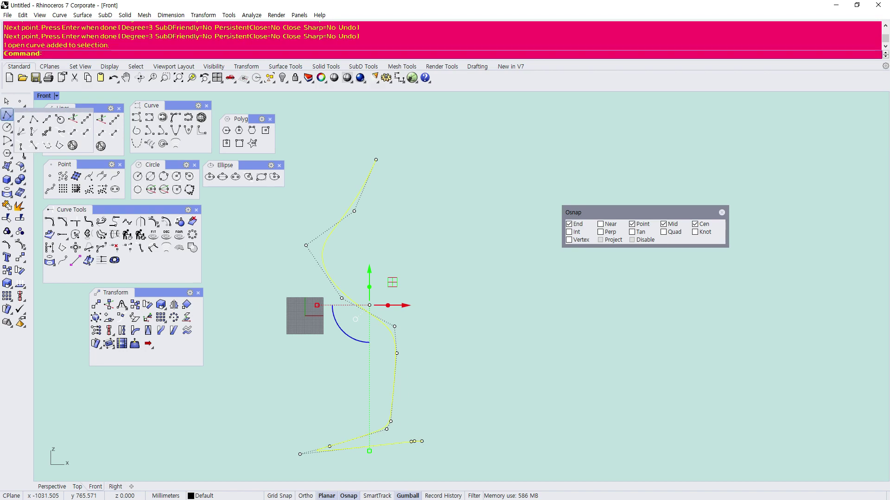
pyautogui.click(21, 120)
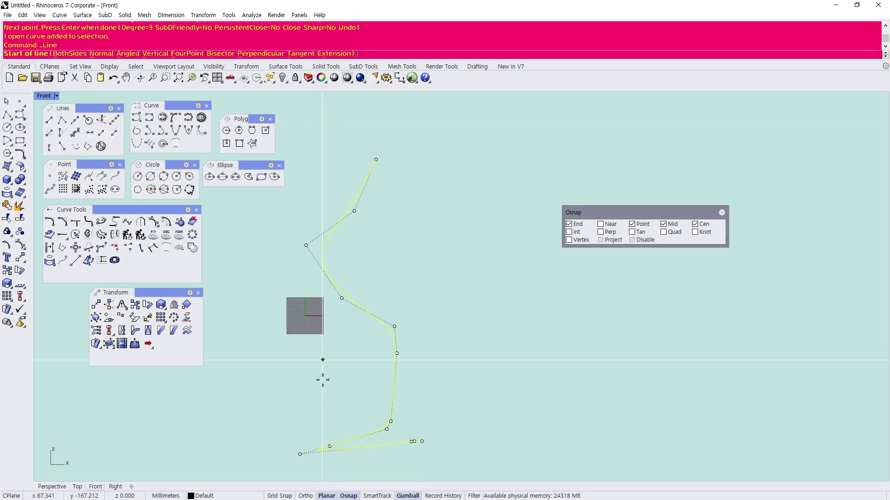
pyautogui.click(422, 441)
pyautogui.click(427, 151)
pyautogui.click(461, 204)
# - Set the Front viewport's display mode to Shaded
pyautogui.scroll(-1, 462, 204)
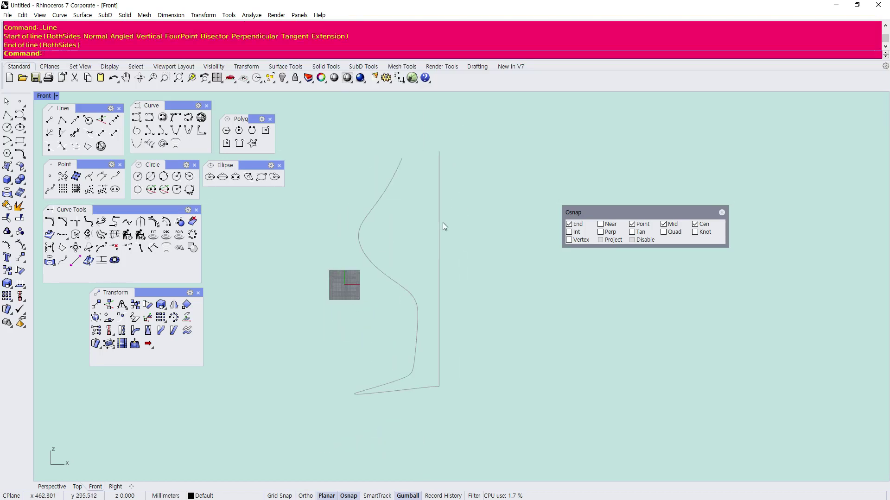
pyautogui.click(45, 95)
pyautogui.click(59, 141)
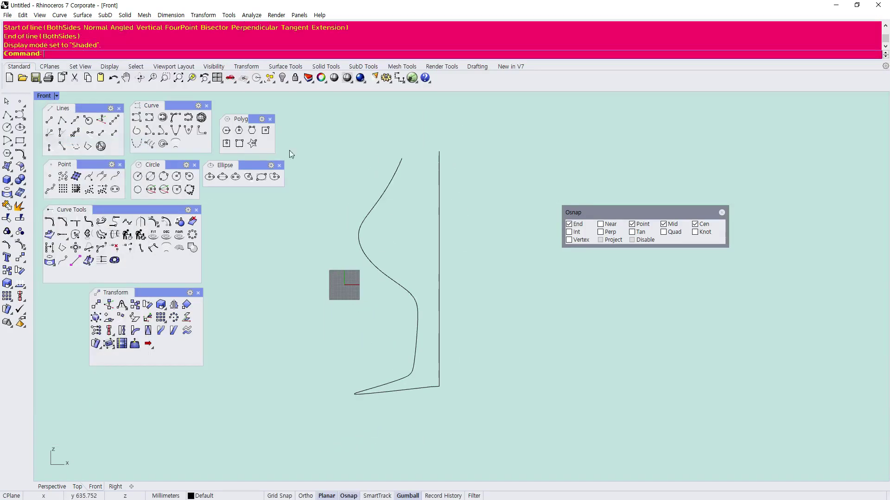
# - Revolve the profile curve a full 360° around the vertical line as its axis
pyautogui.click(388, 188)
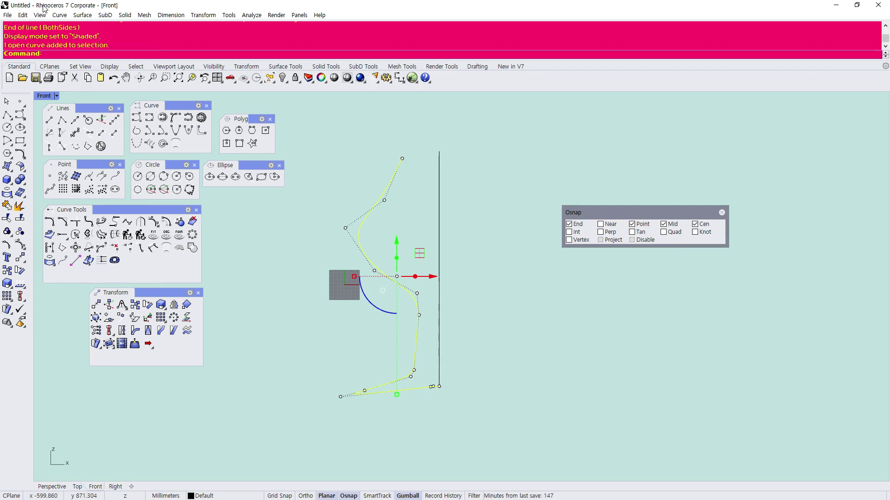
pyautogui.click(59, 15)
pyautogui.click(95, 66)
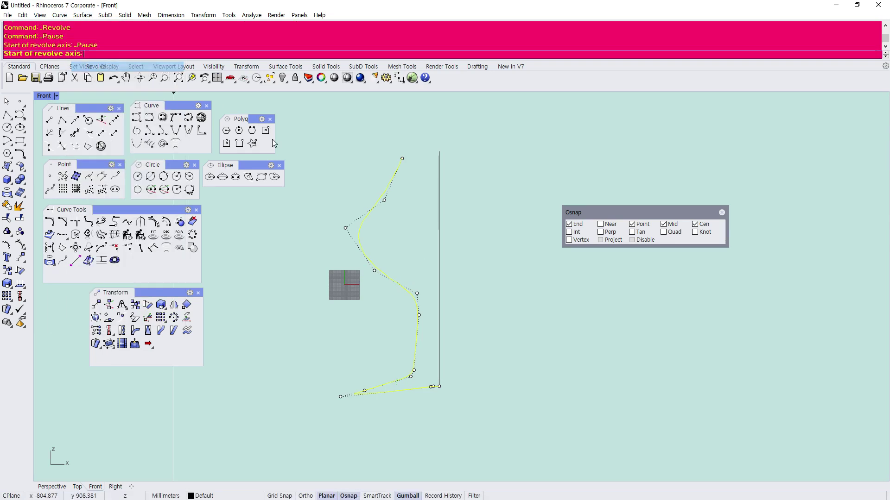
pyautogui.click(439, 151)
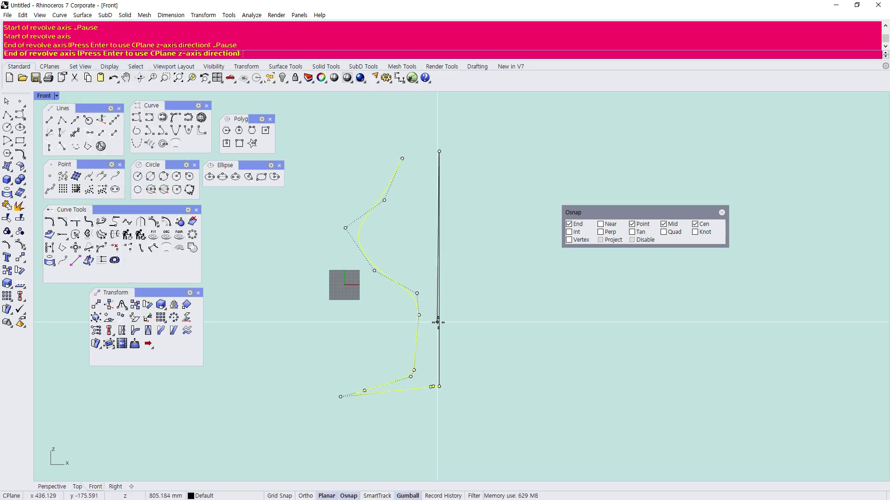
pyautogui.keyDown('shift'); pyautogui.click(453, 334); pyautogui.keyUp('shift')
pyautogui.press('Return')
pyautogui.press('Return')
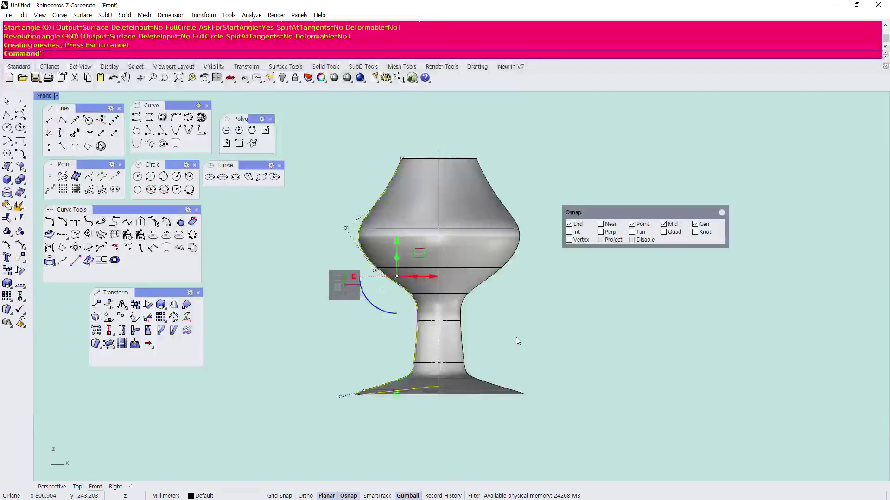
# - Inspect the revolved goblet surface, and delete it
pyautogui.scroll(4, 514, 348)
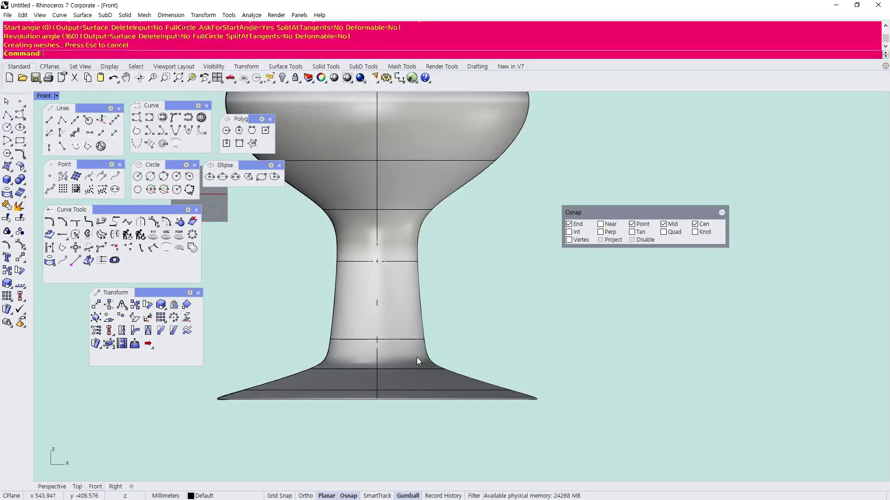
pyautogui.scroll(-3, 416, 357)
pyautogui.click(426, 252)
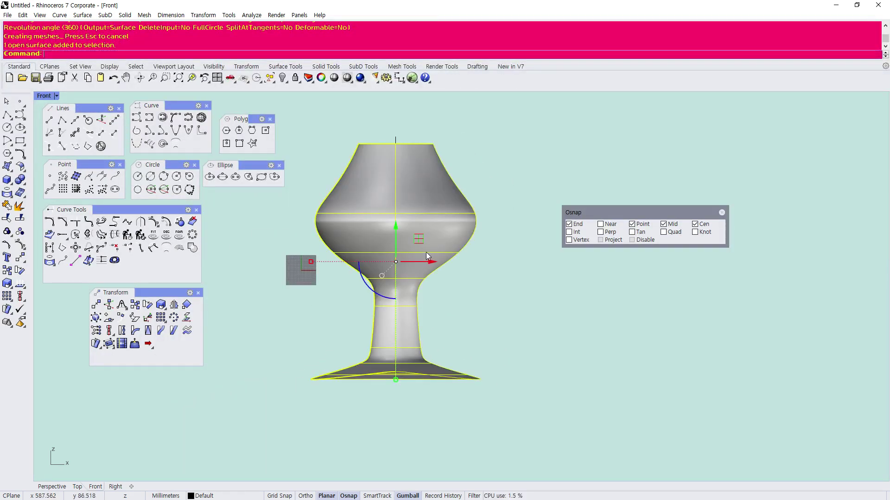
pyautogui.press('Delete')
# - Mirror a copy of the profile curve across the vertical line
pyautogui.click(374, 306)
pyautogui.click(203, 15)
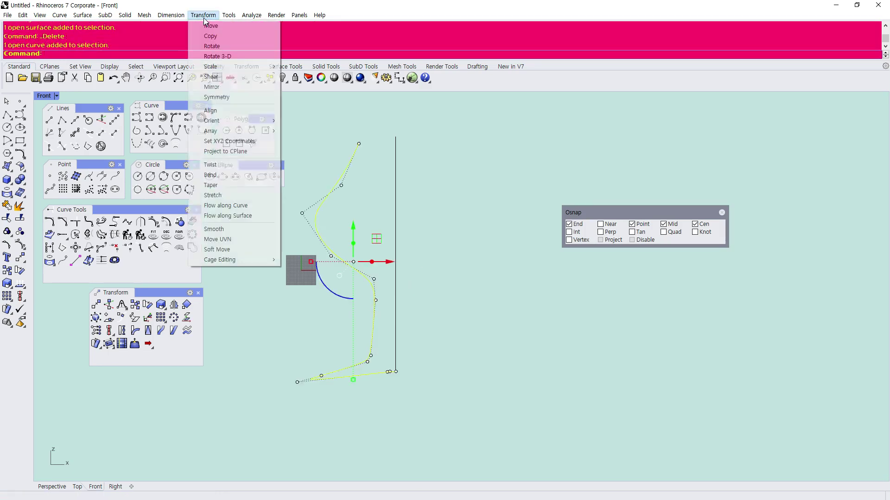
pyautogui.click(208, 87)
pyautogui.click(396, 138)
pyautogui.keyDown('shift'); pyautogui.click(391, 218); pyautogui.keyUp('shift')
pyautogui.rightClick(391, 218)
pyautogui.click(501, 290)
pyautogui.press('Escape')
pyautogui.press('Escape')
pyautogui.press('Escape')
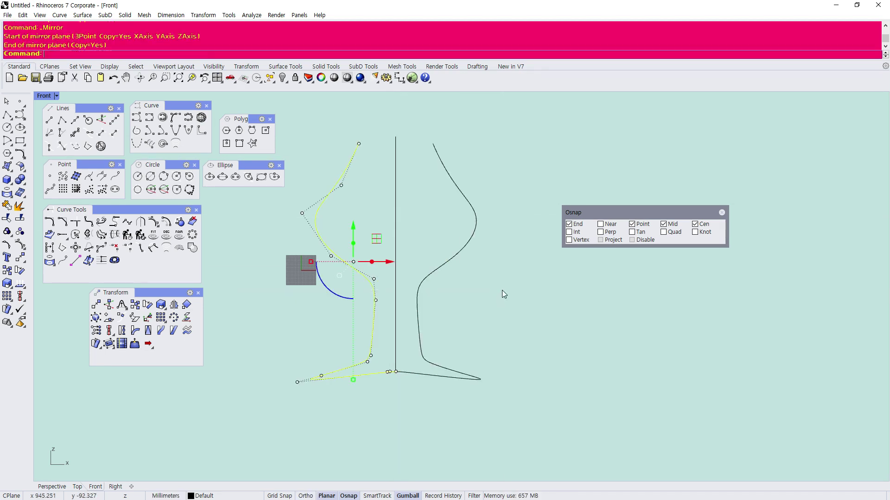
# - Examine up close how the profile curve and its mirrored copy meet at the lower end of the vertical line
pyautogui.scroll(-7, 502, 290)
pyautogui.scroll(9, 444, 335)
pyautogui.scroll(8, 475, 305)
pyautogui.click(427, 346)
pyautogui.scroll(8, 460, 346)
pyautogui.click(460, 346)
pyautogui.scroll(12, 428, 353)
pyautogui.press('Escape')
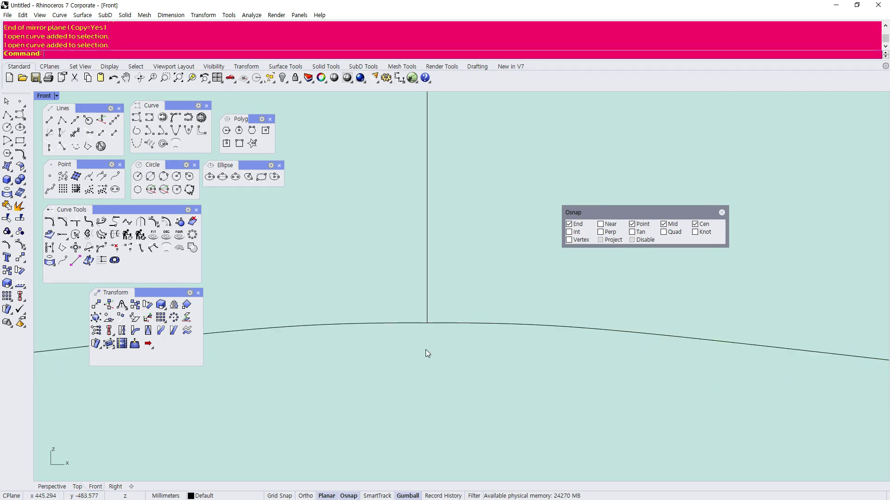
pyautogui.click(399, 321)
pyautogui.scroll(-5, 457, 327)
pyautogui.scroll(5, 441, 332)
pyautogui.scroll(-8, 441, 332)
pyautogui.press('Escape')
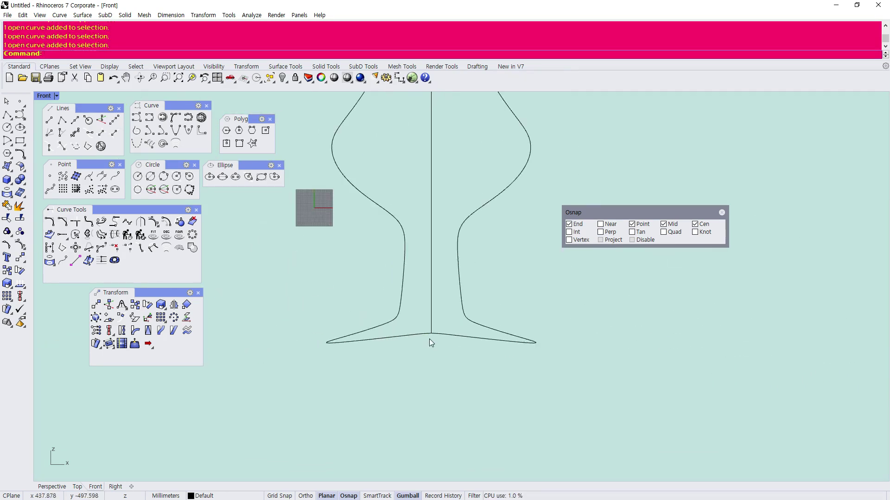
pyautogui.click(415, 334)
pyautogui.scroll(8, 441, 340)
pyautogui.click(446, 343)
pyautogui.click(442, 325)
pyautogui.click(400, 324)
pyautogui.scroll(-6, 455, 376)
pyautogui.press('Escape')
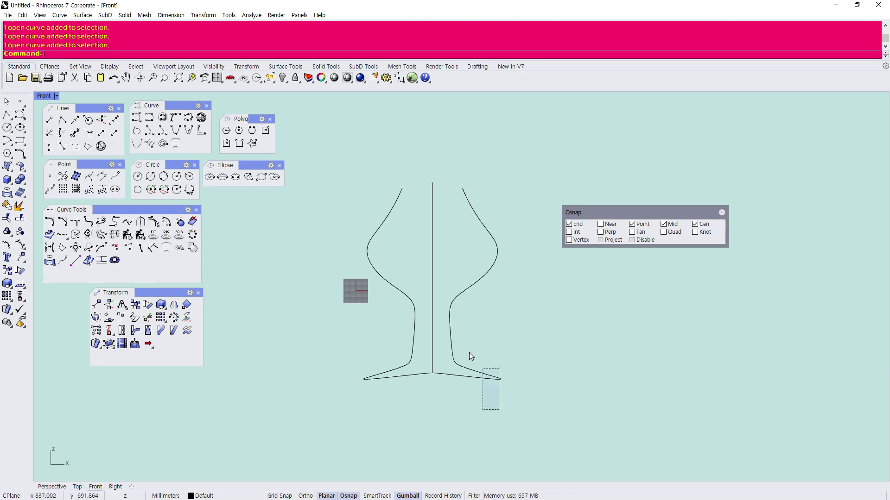
# - Delete the profile curve and its mirrored copy, keeping the vertical line
pyautogui.moveTo(469, 352); pyautogui.dragTo(451, 338)
pyautogui.press('Delete')
pyautogui.press('Delete')
pyautogui.moveTo(389, 393); pyautogui.dragTo(366, 366)
pyautogui.press('Delete')
# - Draw a six-point control point curve bulging out from near the vertical line's upper end to its lower endpoint
pyautogui.click(19, 115)
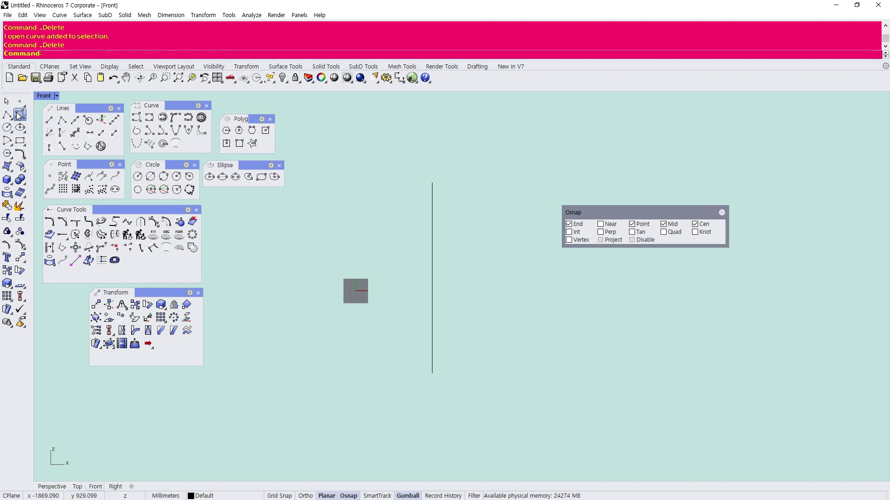
pyautogui.click(402, 193)
pyautogui.click(343, 216)
pyautogui.click(313, 308)
pyautogui.click(370, 370)
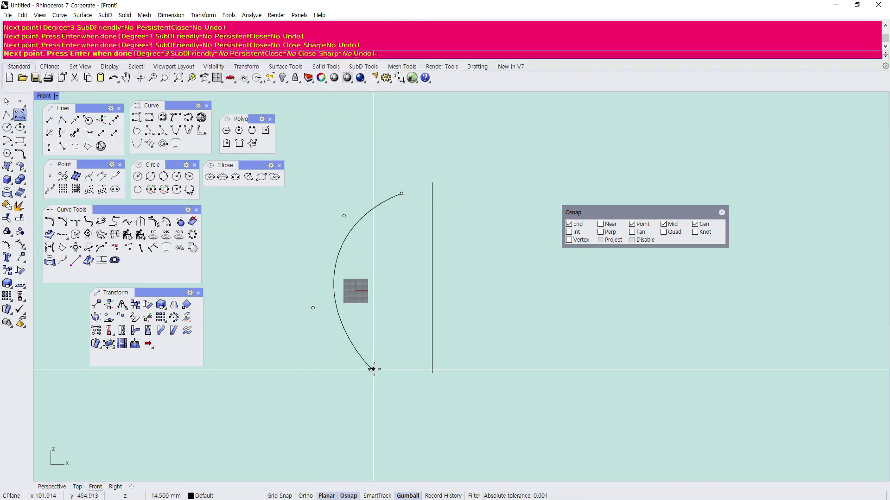
pyautogui.click(420, 370)
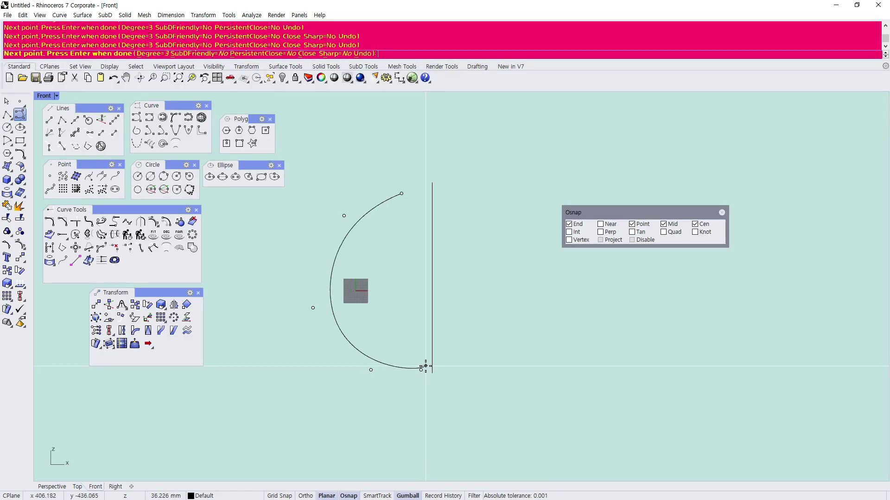
pyautogui.click(432, 372)
pyautogui.press('Return')
# - Mirror a copy of the bulging curve across the vertical line, starting the mirror plane at its lower endpoint
pyautogui.scroll(3, 425, 360)
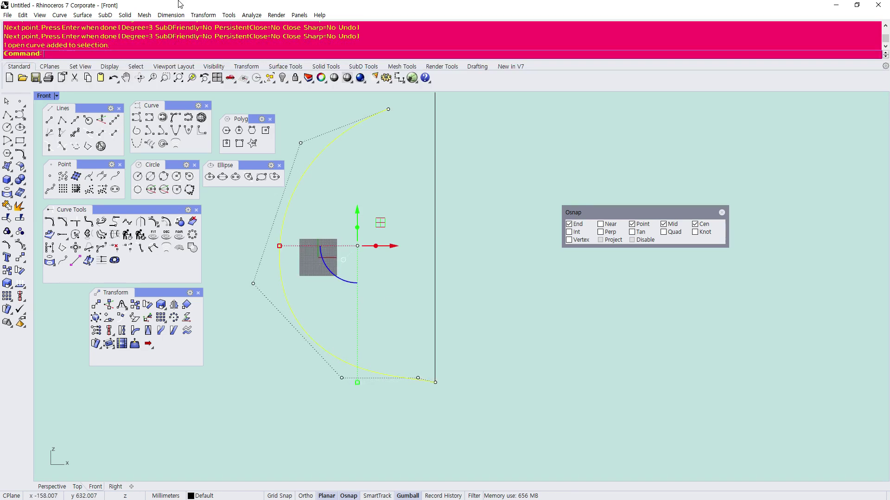
pyautogui.click(203, 15)
pyautogui.click(212, 88)
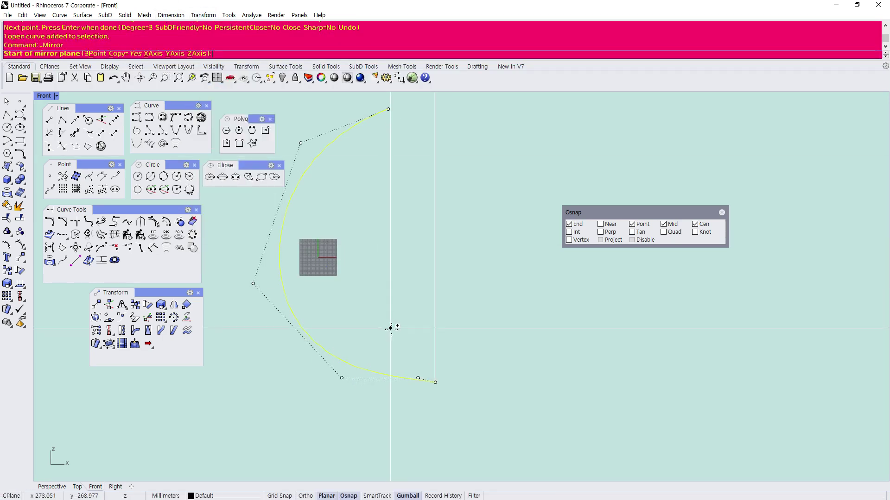
pyautogui.click(436, 381)
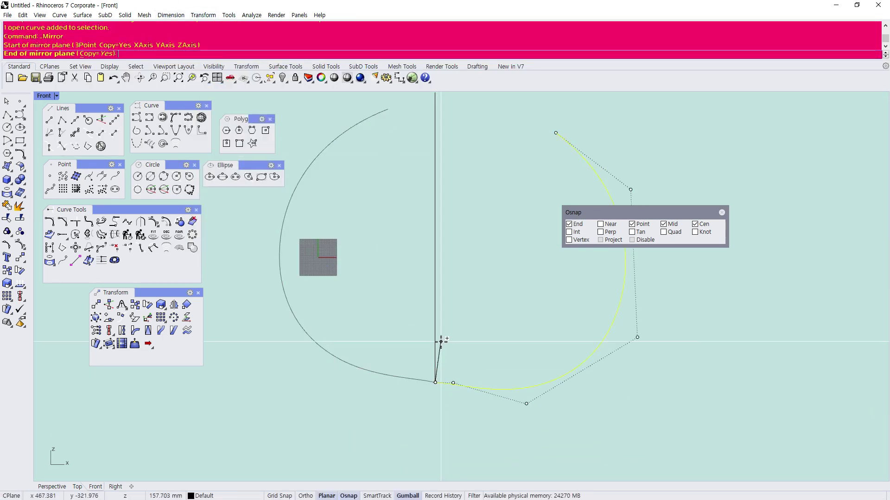
pyautogui.click(439, 279)
pyautogui.press('Return')
pyautogui.press('Escape')
pyautogui.press('Escape')
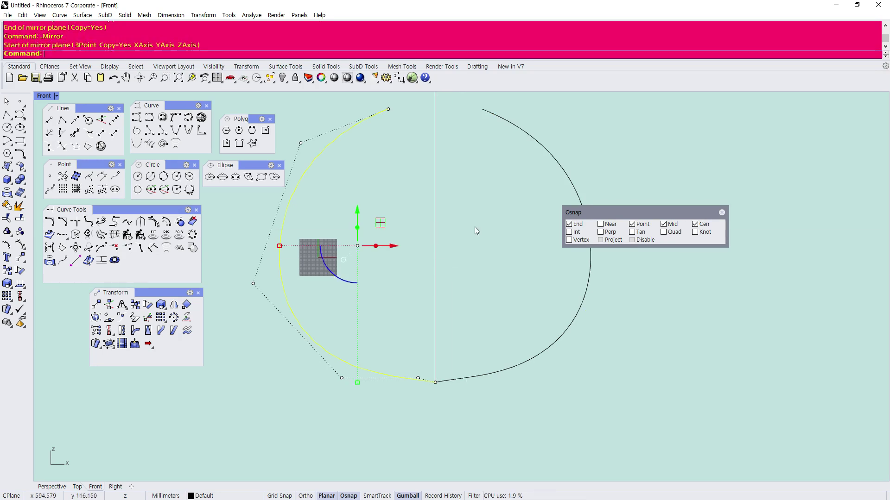
# - Examine the pointed junction where the bulging curve and its mirrored copy meet at the line's lower end
pyautogui.scroll(-9, 440, 241)
pyautogui.scroll(6, 477, 233)
pyautogui.scroll(2, 434, 337)
pyautogui.scroll(4, 438, 341)
pyautogui.moveTo(427, 363); pyautogui.dragTo(382, 285)
pyautogui.scroll(8, 346, 337)
pyautogui.moveTo(347, 379); pyautogui.dragTo(343, 320)
pyautogui.scroll(-6, 343, 320)
pyautogui.scroll(4, 368, 363)
pyautogui.click(344, 338)
pyautogui.scroll(7, 344, 337)
pyautogui.click(344, 322)
pyautogui.scroll(-6, 402, 357)
pyautogui.scroll(-8, 402, 358)
pyautogui.click(435, 329)
pyautogui.click(413, 351)
pyautogui.scroll(8, 390, 359)
pyautogui.click(412, 352)
pyautogui.click(434, 356)
pyautogui.click(372, 329)
pyautogui.scroll(2, 414, 346)
pyautogui.click(434, 345)
pyautogui.click(388, 343)
pyautogui.click(453, 350)
pyautogui.click(435, 343)
pyautogui.click(398, 344)
pyautogui.click(383, 327)
pyautogui.click(440, 343)
pyautogui.scroll(8, 431, 348)
pyautogui.click(441, 309)
pyautogui.scroll(-6, 441, 310)
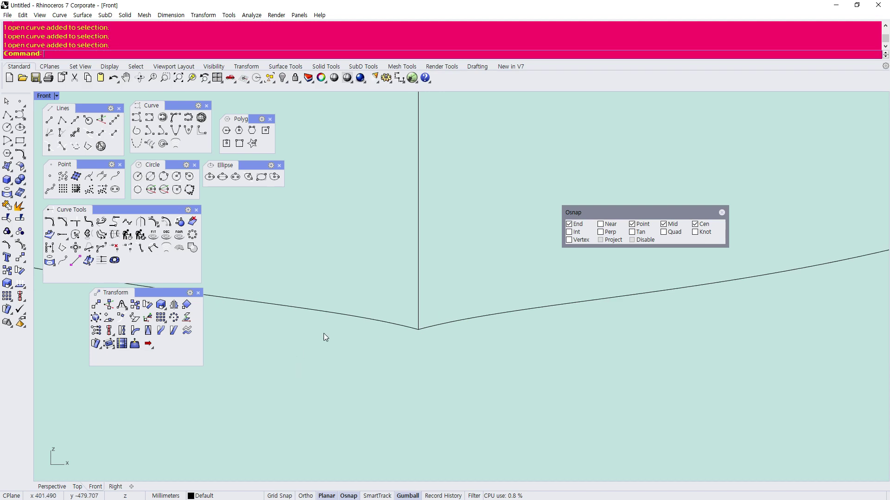
# - Open the Match settings for matching the original curve's lower end to the mirrored curve's lower end
pyautogui.click(59, 15)
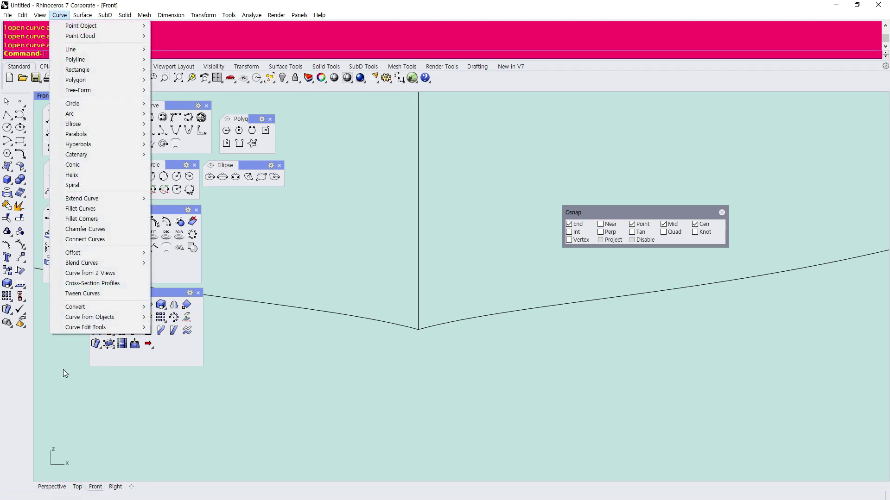
pyautogui.moveTo(134, 327)
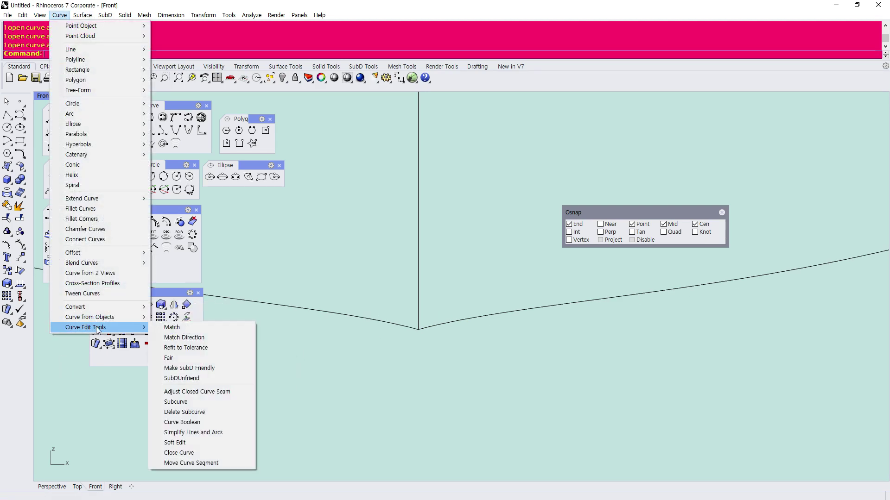
pyautogui.click(172, 327)
pyautogui.click(360, 324)
pyautogui.click(445, 323)
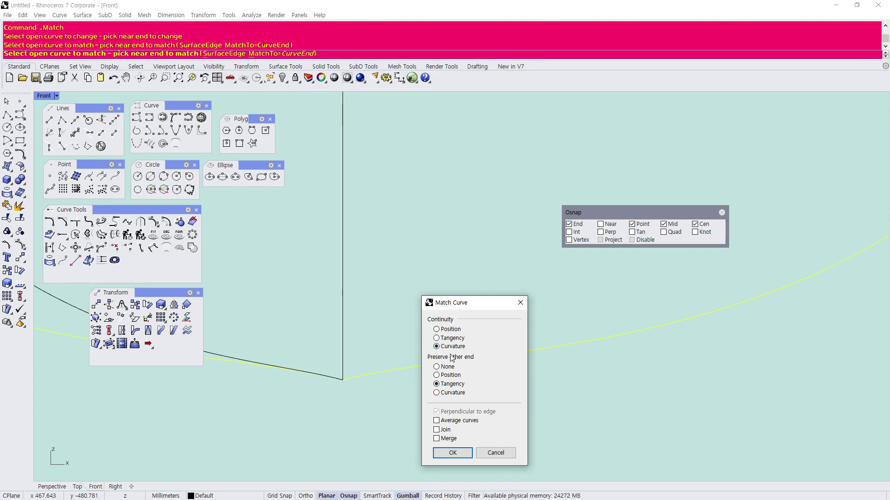
pyautogui.moveTo(461, 302); pyautogui.dragTo(440, 203)
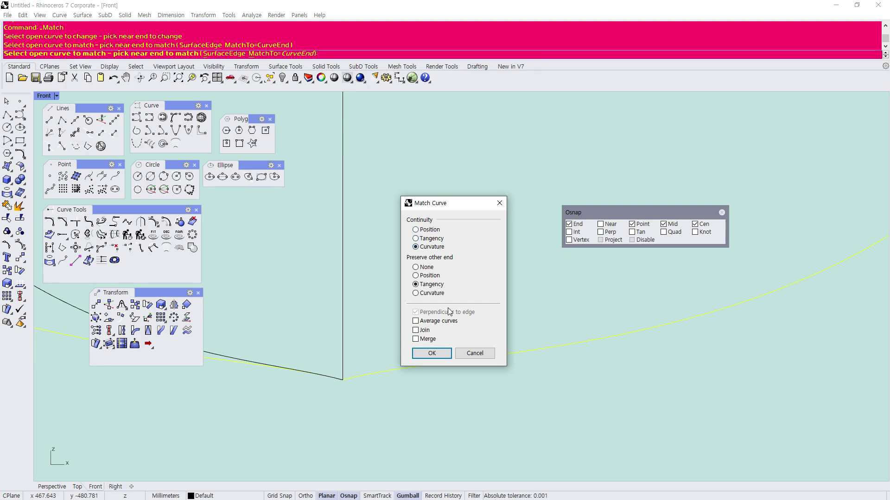
pyautogui.moveTo(451, 205); pyautogui.dragTo(486, 262)
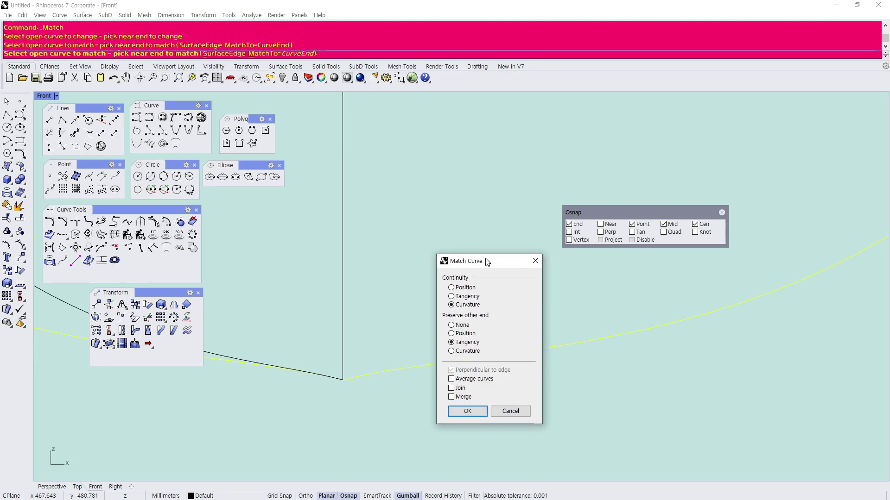
# - Turn on Average curves for the match and examine the previewed shape around the lower junction
pyautogui.click(451, 379)
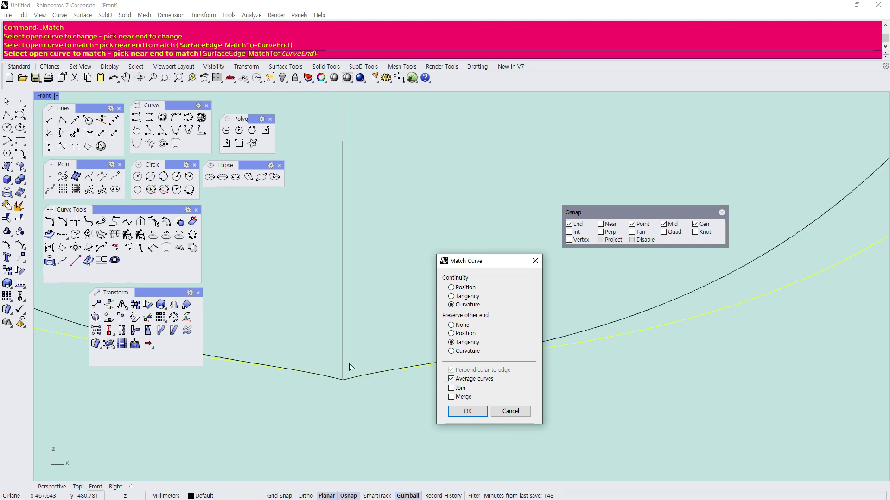
pyautogui.scroll(4, 256, 350)
pyautogui.scroll(-6, 260, 353)
pyautogui.moveTo(262, 357); pyautogui.dragTo(388, 293, button='right')
pyautogui.moveTo(508, 257); pyautogui.dragTo(380, 323)
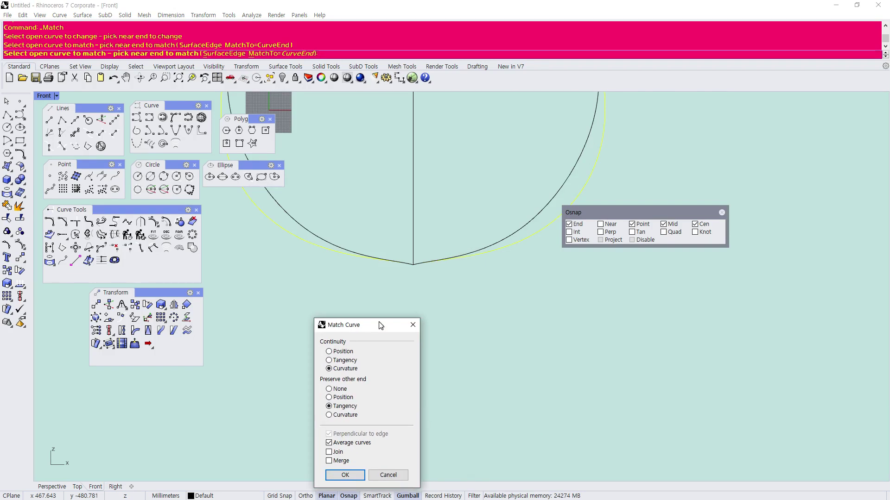
pyautogui.scroll(2, 435, 273)
pyautogui.scroll(-1, 424, 272)
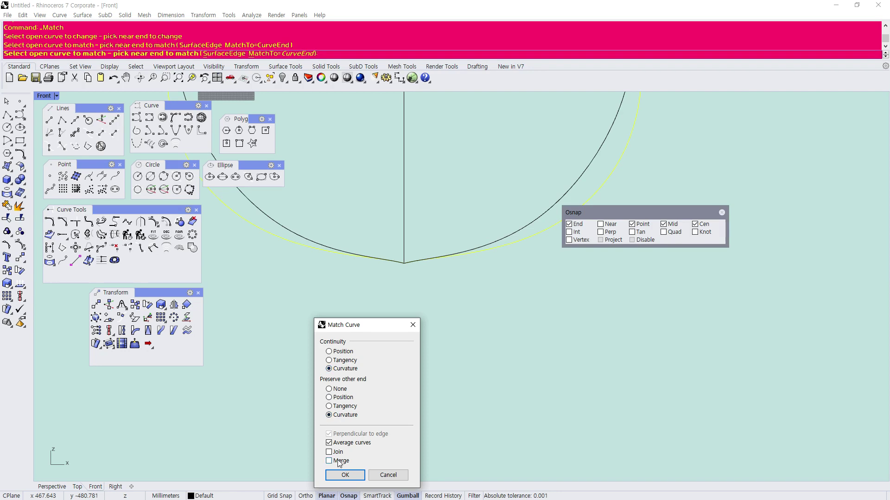
# - Compare the preview with and without Average curves, and apply the match with averaging on and Tangency continuity
pyautogui.click(328, 443)
pyautogui.click(330, 443)
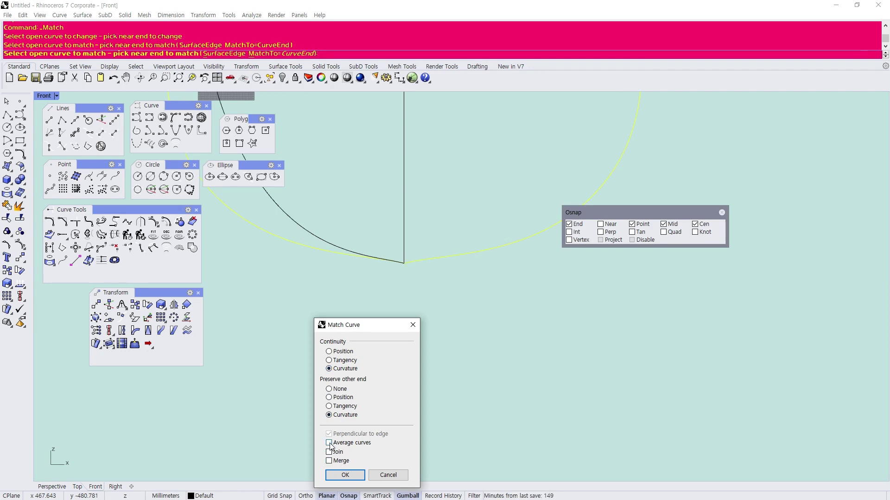
pyautogui.click(328, 443)
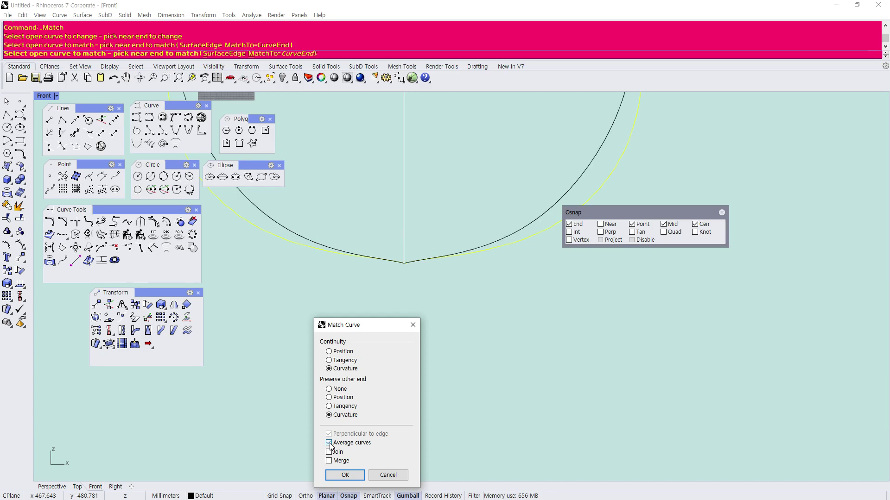
pyautogui.click(329, 361)
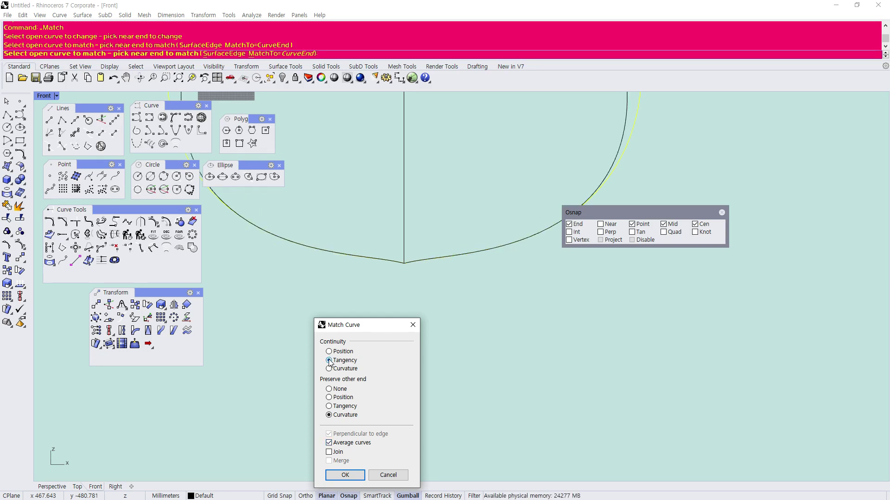
pyautogui.click(343, 475)
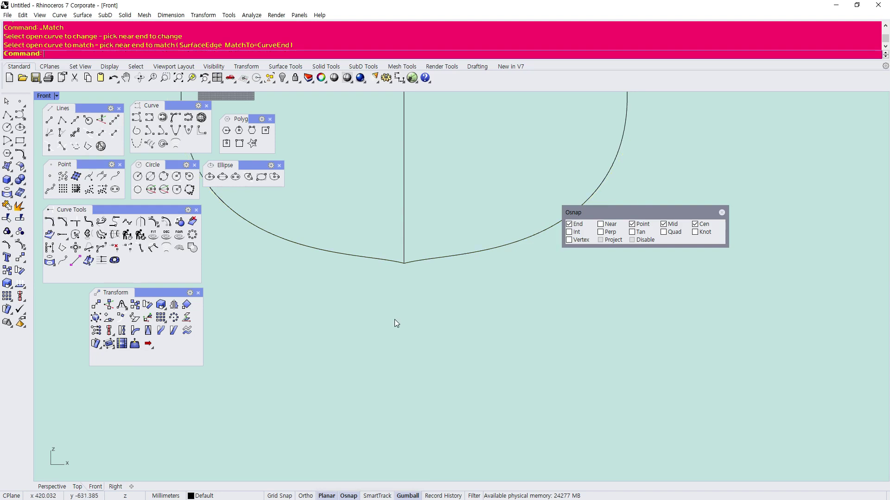
# - Check the matched curves at their lower junction, and undo the match
pyautogui.scroll(5, 412, 267)
pyautogui.scroll(-6, 393, 256)
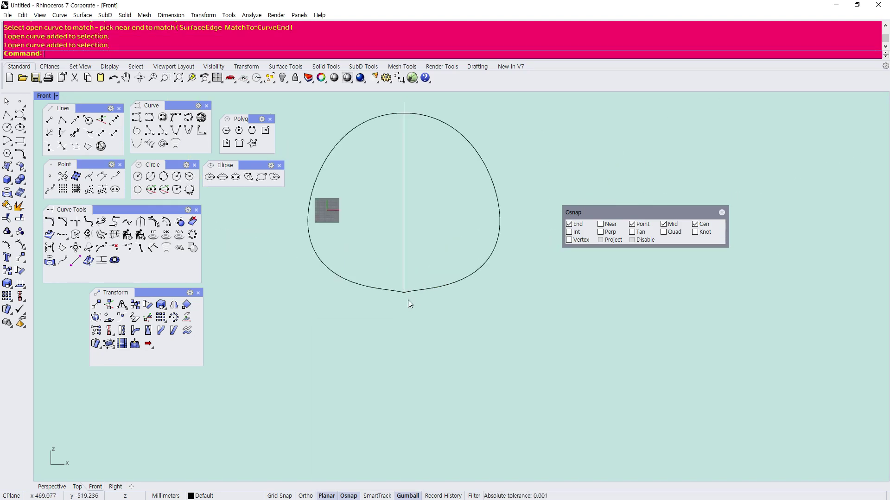
pyautogui.hotkey('ctrl', 'z')
# - Run Match again on the lower ends of the two half curves and examine the preview at their junction
pyautogui.scroll(5, 385, 280)
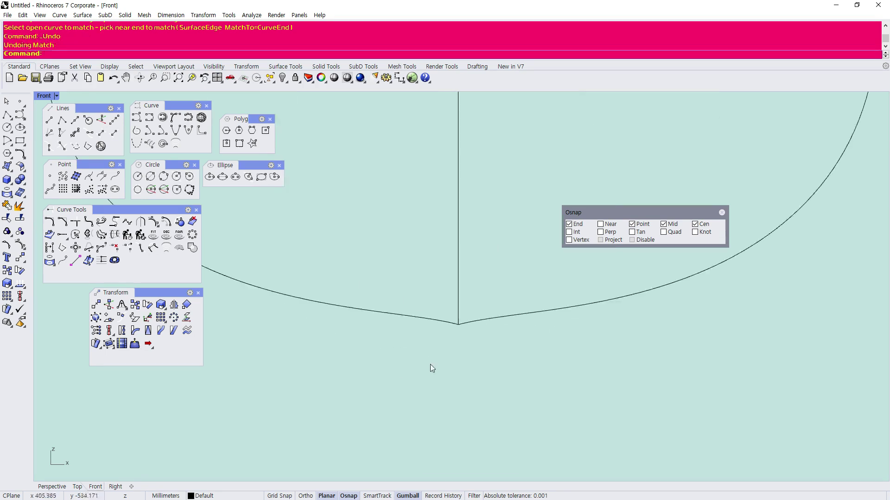
pyautogui.click(59, 15)
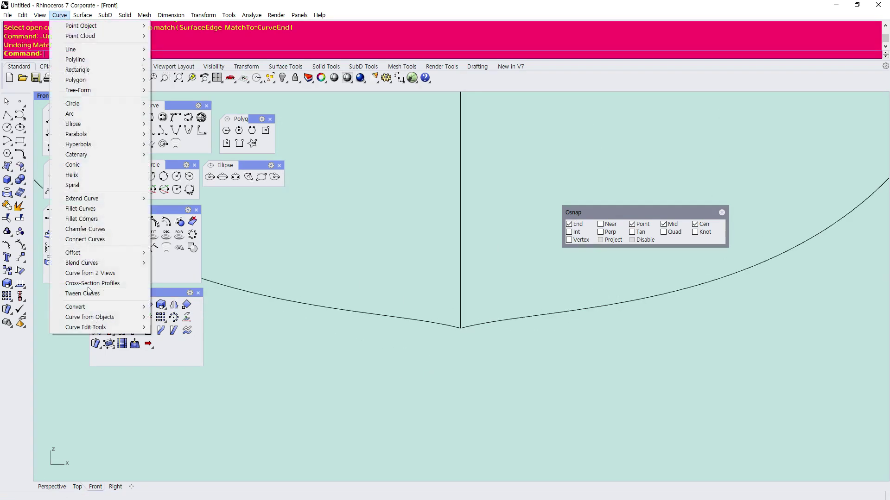
pyautogui.click(176, 331)
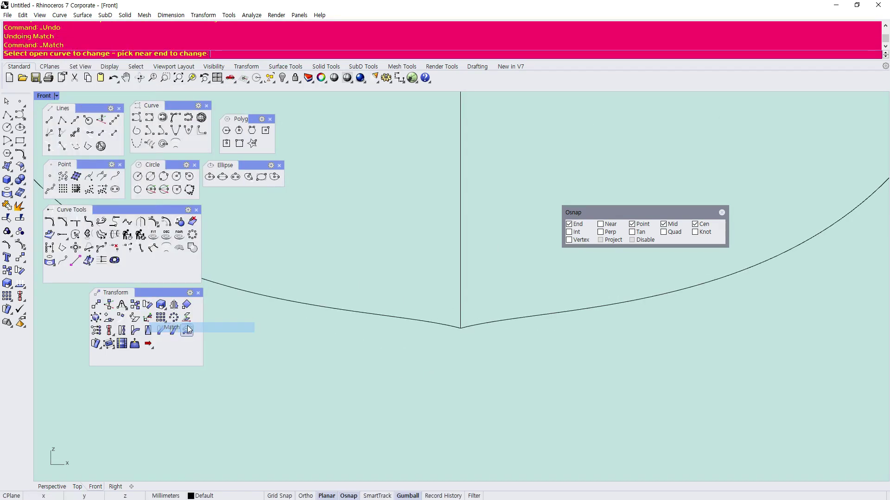
pyautogui.click(448, 330)
pyautogui.click(459, 329)
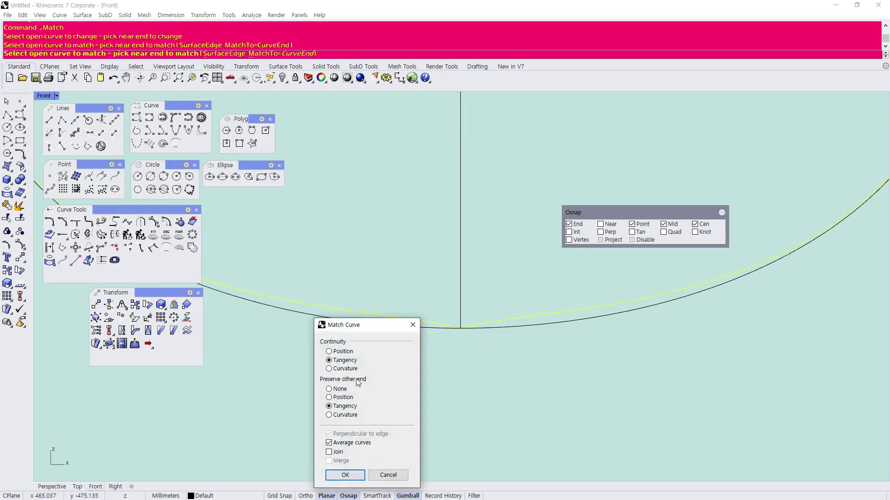
pyautogui.moveTo(358, 330); pyautogui.dragTo(254, 323)
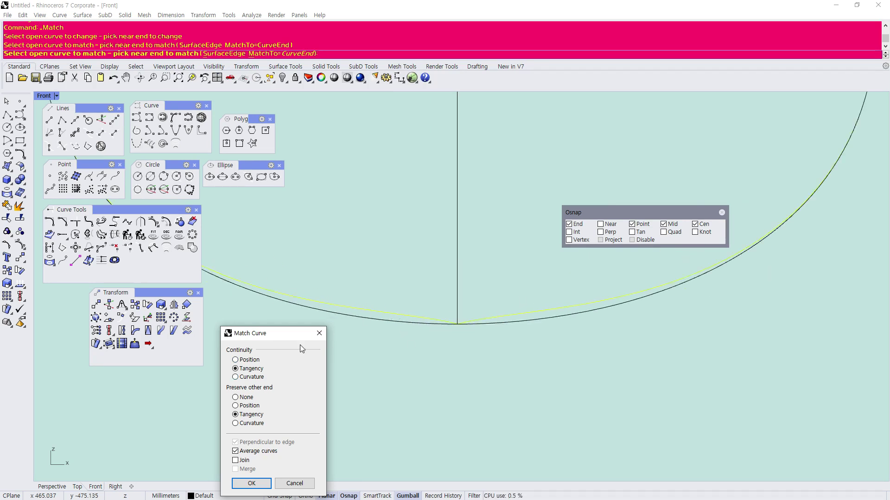
pyautogui.moveTo(263, 338); pyautogui.dragTo(288, 329)
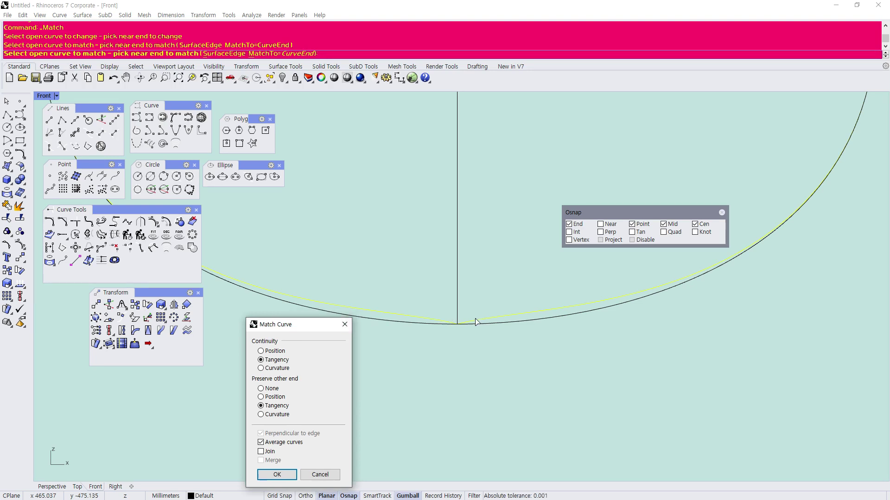
# - Compare Curvature with Tangency continuity and averaging on and off, and apply the match with Tangency and Average curves on
pyautogui.scroll(-4, 489, 324)
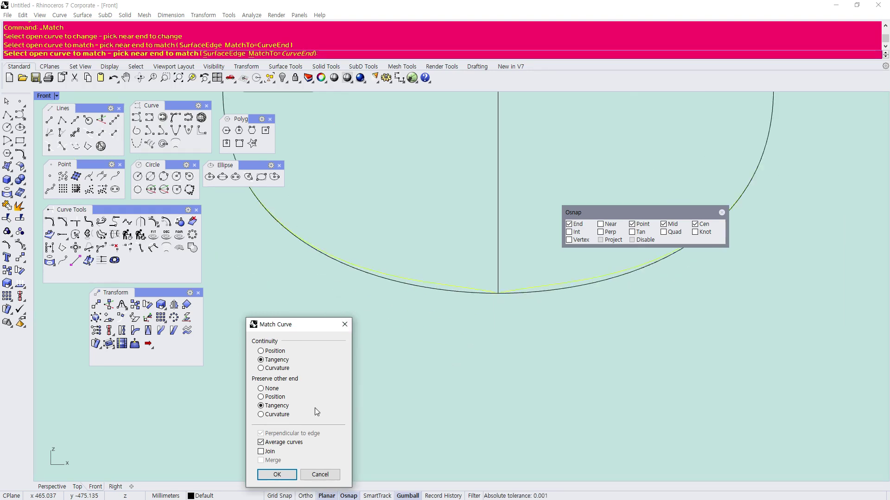
pyautogui.click(260, 369)
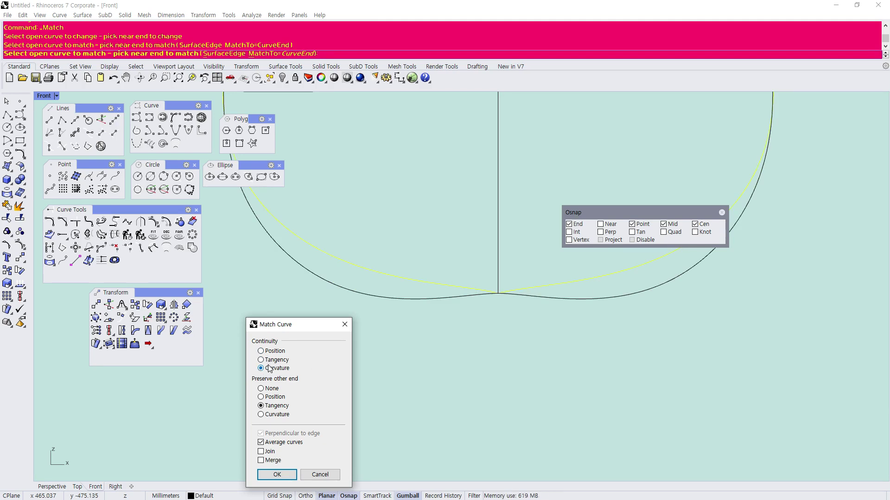
pyautogui.click(268, 361)
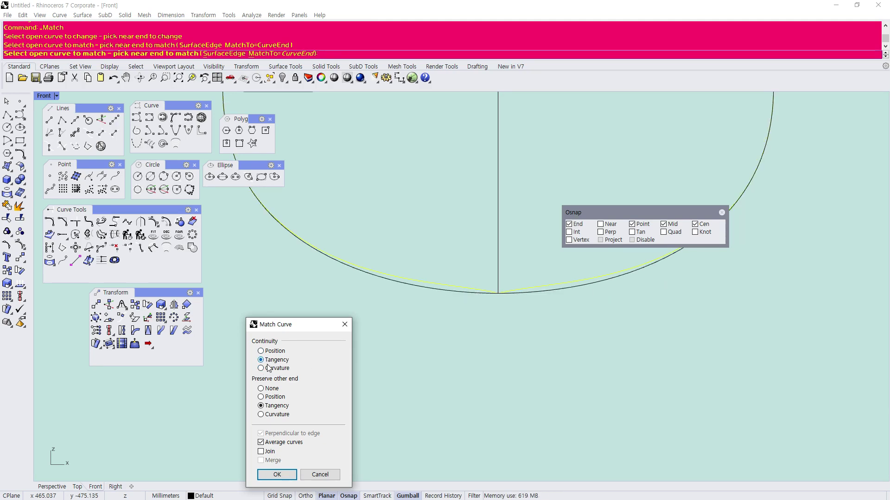
pyautogui.click(261, 399)
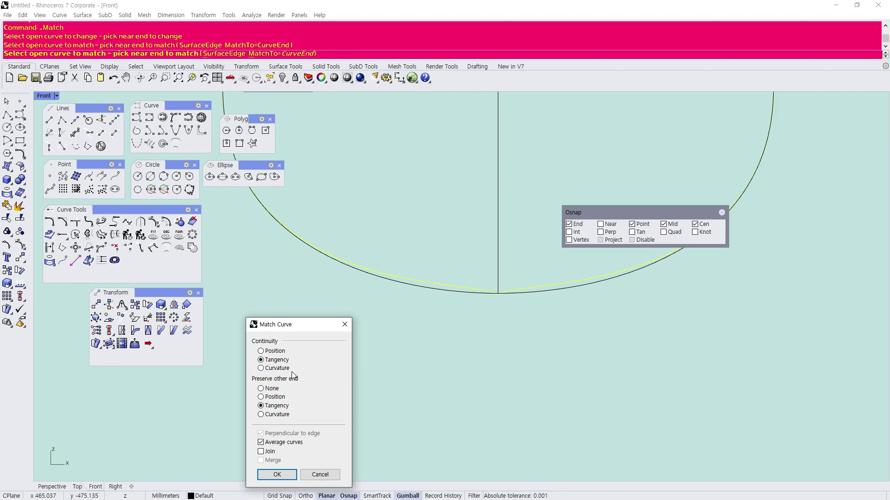
pyautogui.click(261, 444)
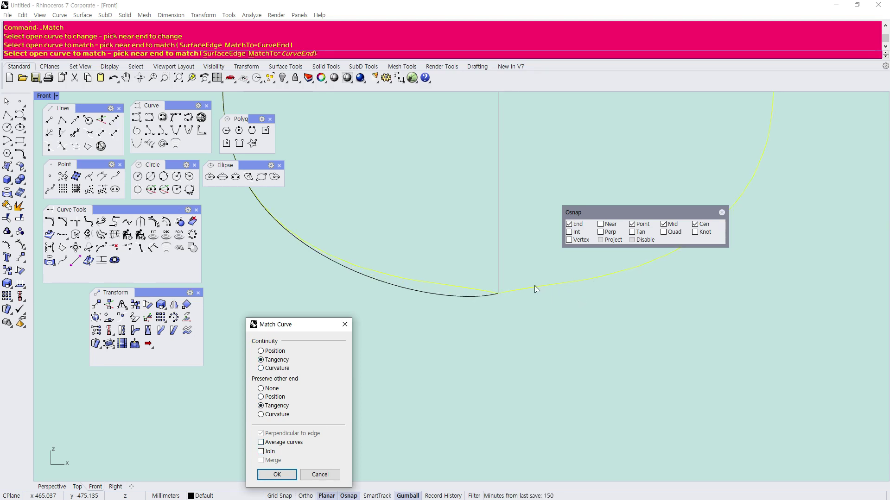
pyautogui.click(261, 445)
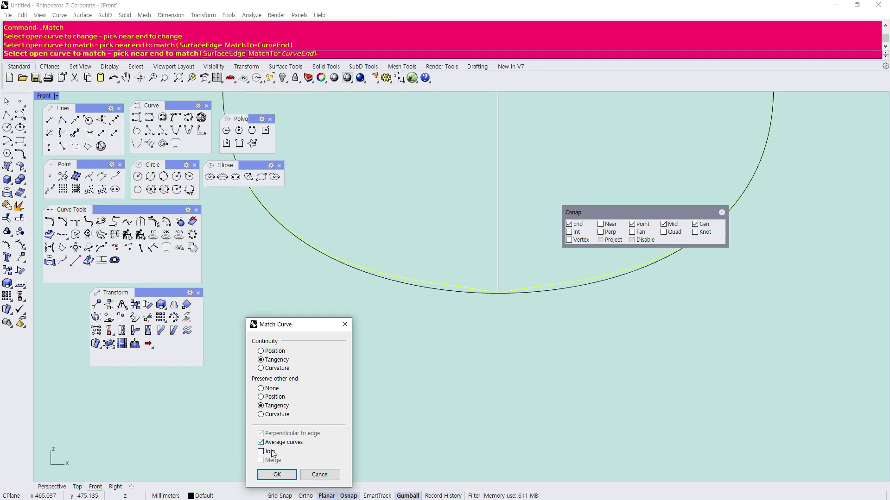
pyautogui.click(275, 477)
# - Check the matched curves around the lower junction, and consult the curve-editing topics slide in PowerPoint
pyautogui.scroll(-4, 427, 322)
pyautogui.moveTo(478, 347); pyautogui.dragTo(445, 264)
pyautogui.scroll(14, 418, 323)
pyautogui.click(427, 370)
pyautogui.click(421, 349)
pyautogui.click(450, 347)
pyautogui.click(444, 358)
pyautogui.scroll(-4, 444, 359)
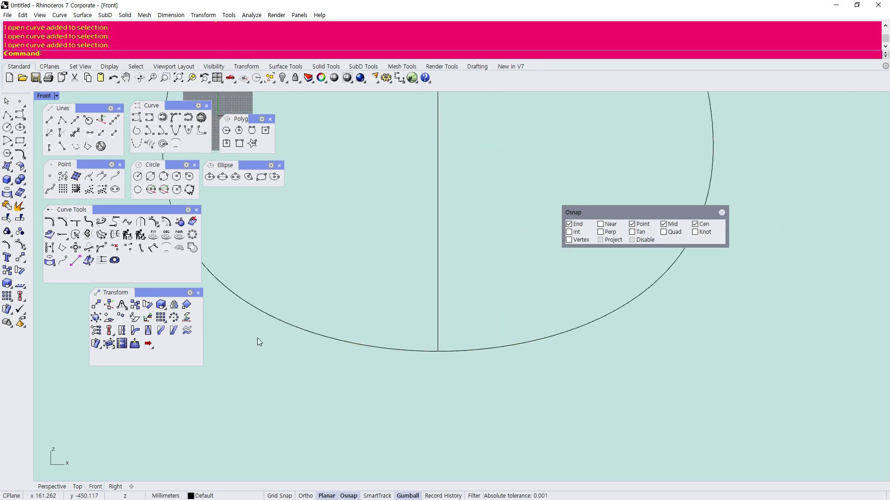
pyautogui.moveTo(0, 33); pyautogui.dragTo(483, 24)
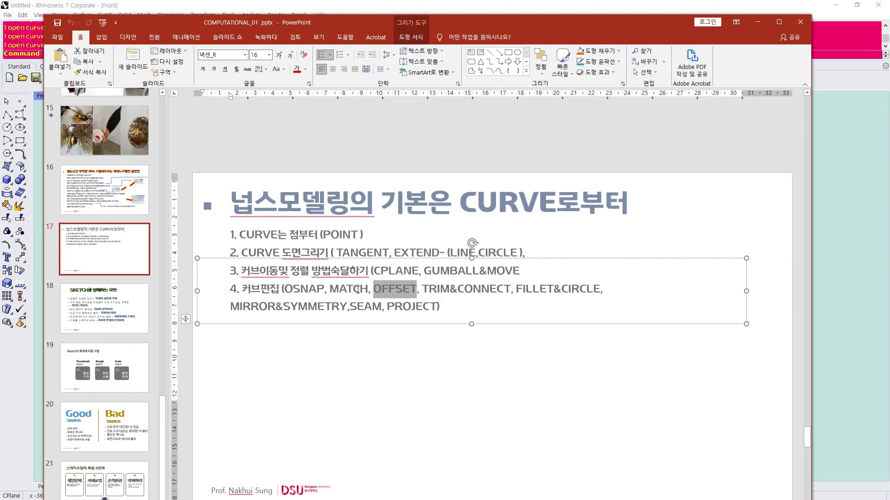
pyautogui.moveTo(457, 22); pyautogui.dragTo(0, 107)
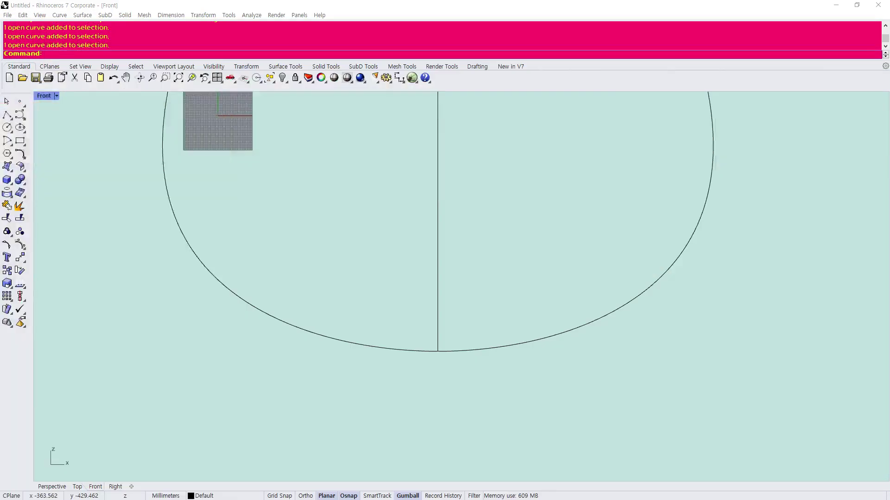
# - Delete the mirrored half curve, leaving the original half profile and the vertical line
pyautogui.scroll(-3, 479, 357)
pyautogui.moveTo(523, 377); pyautogui.dragTo(484, 288)
pyautogui.press('Delete')
# - Revolve the half profile 360 degrees about the vertical centre line to form a closed surface
pyautogui.moveTo(388, 371); pyautogui.dragTo(352, 325)
pyautogui.click(83, 15)
pyautogui.click(100, 43)
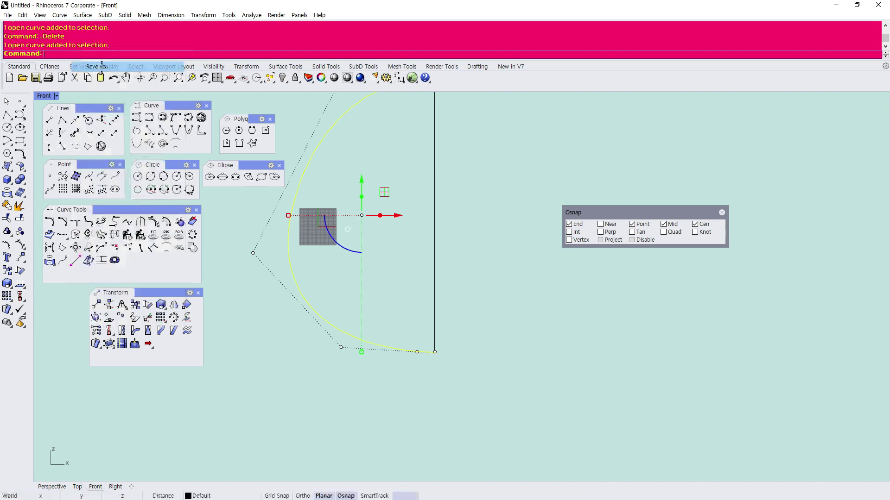
pyautogui.moveTo(425, 157); pyautogui.dragTo(402, 241, button='right')
pyautogui.click(417, 162)
pyautogui.click(415, 221)
pyautogui.press('Return')
pyautogui.press('Return')
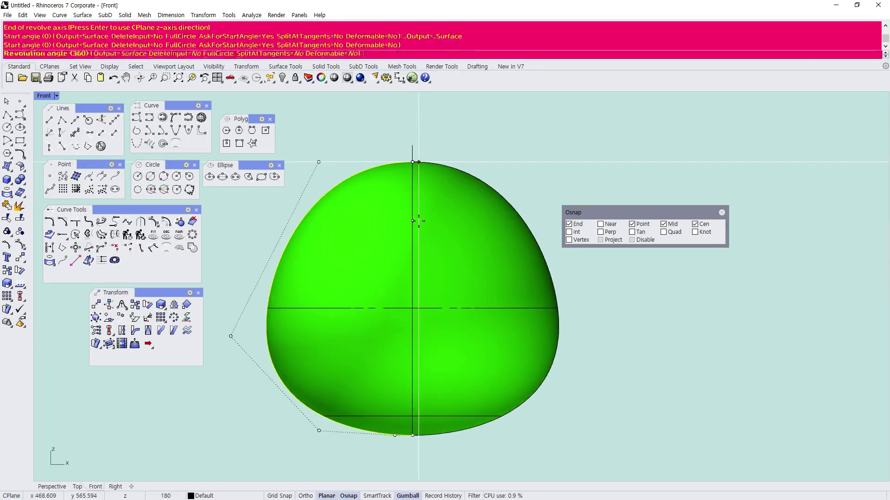
pyautogui.click(577, 393)
# - Inspect the revolved surface from several angles in the Perspective view, and delete it together with the remaining curves
pyautogui.click(523, 366)
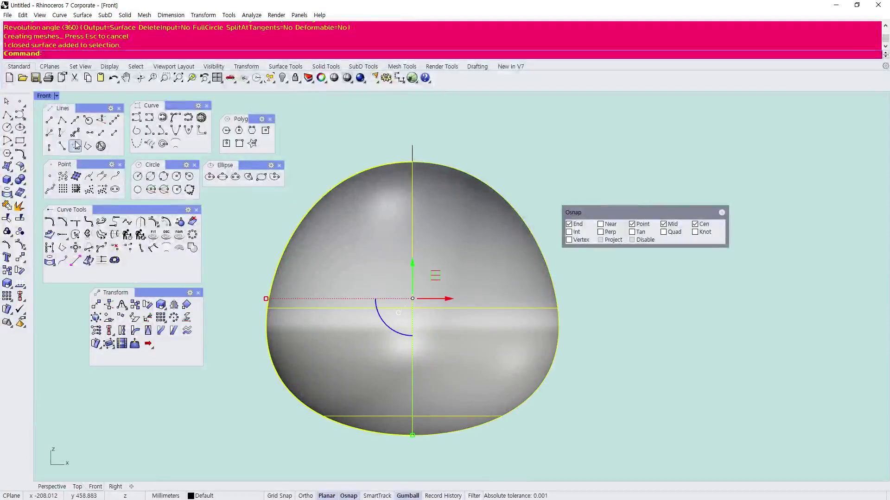
pyautogui.doubleClick(44, 96)
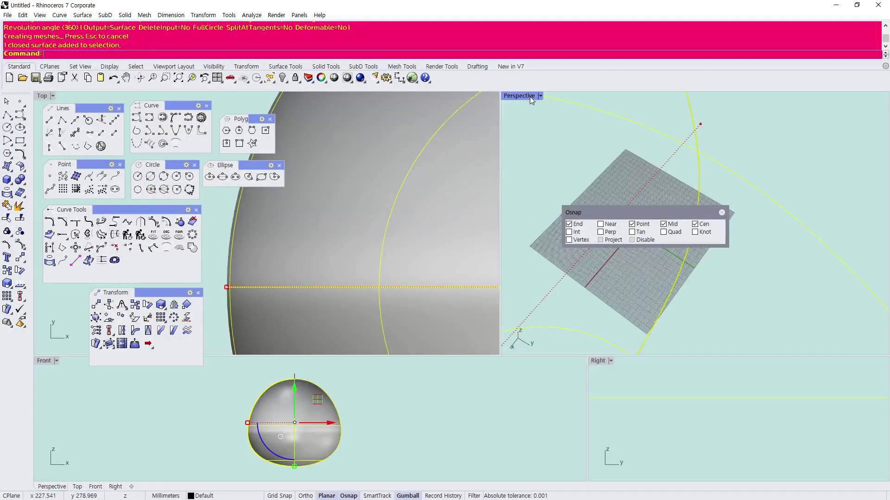
pyautogui.doubleClick(530, 96)
pyautogui.rightClick(191, 78)
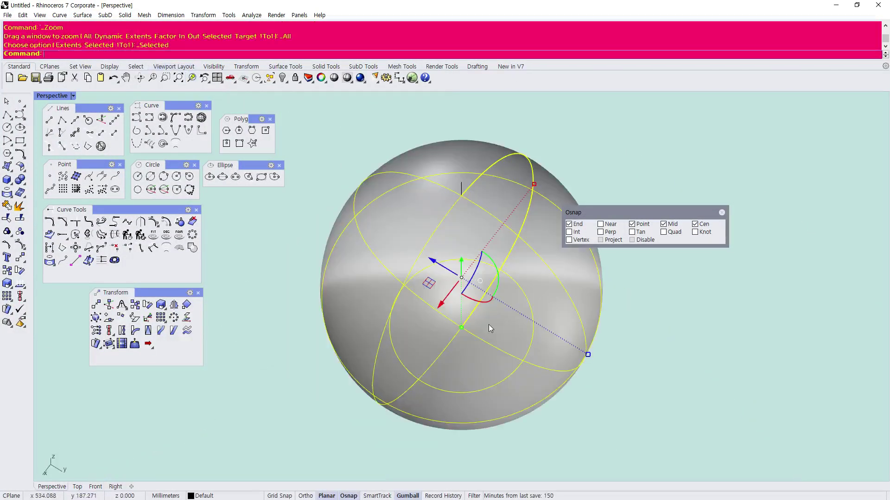
pyautogui.moveTo(515, 320); pyautogui.dragTo(416, 198, button='right')
pyautogui.click(477, 201)
pyautogui.scroll(-6, 508, 313)
pyautogui.scroll(6, 484, 248)
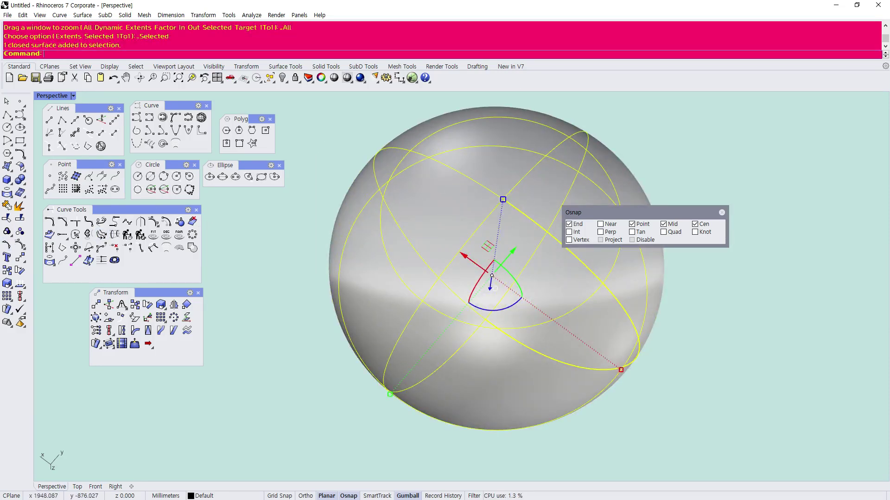
pyautogui.press('Delete')
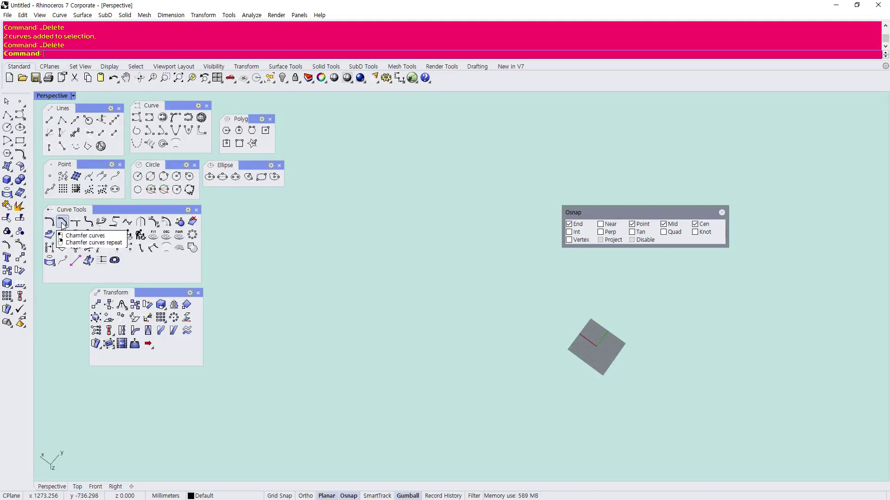
pyautogui.click(7, 114)
pyautogui.click(394, 222)
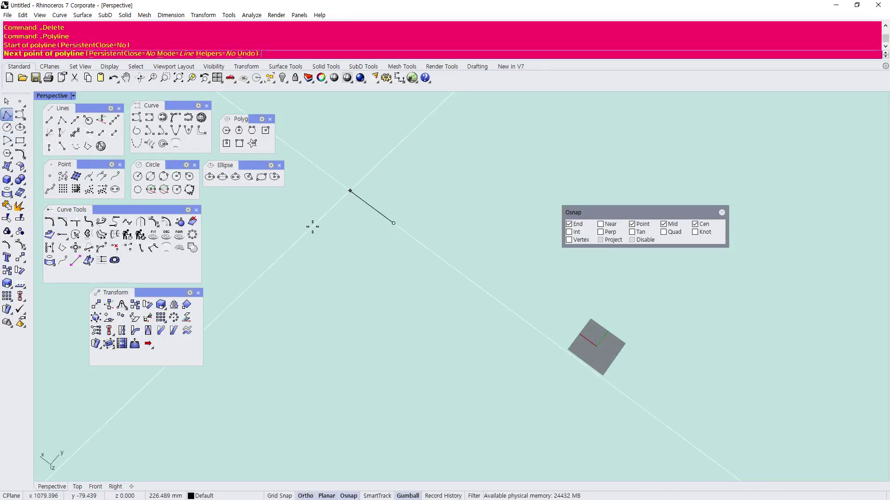
pyautogui.doubleClick(58, 96)
pyautogui.scroll(-10, 321, 298)
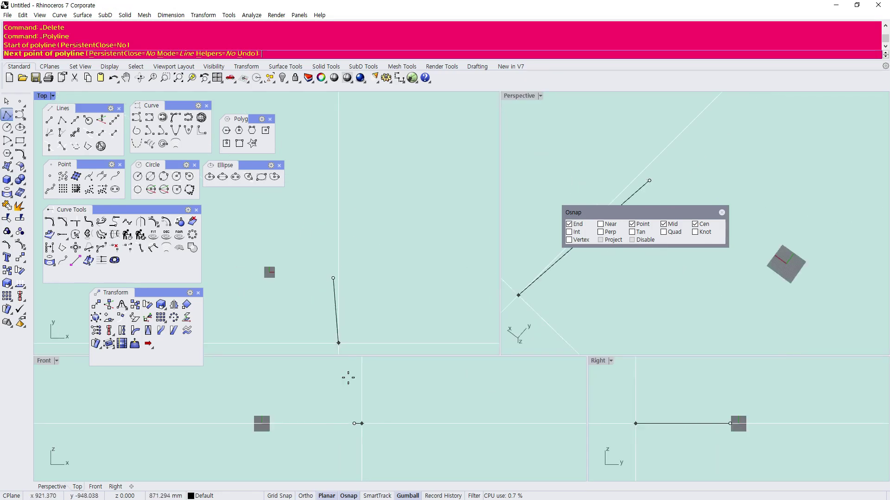
pyautogui.scroll(-10, 350, 388)
pyautogui.scroll(14, 312, 399)
pyautogui.press('Escape')
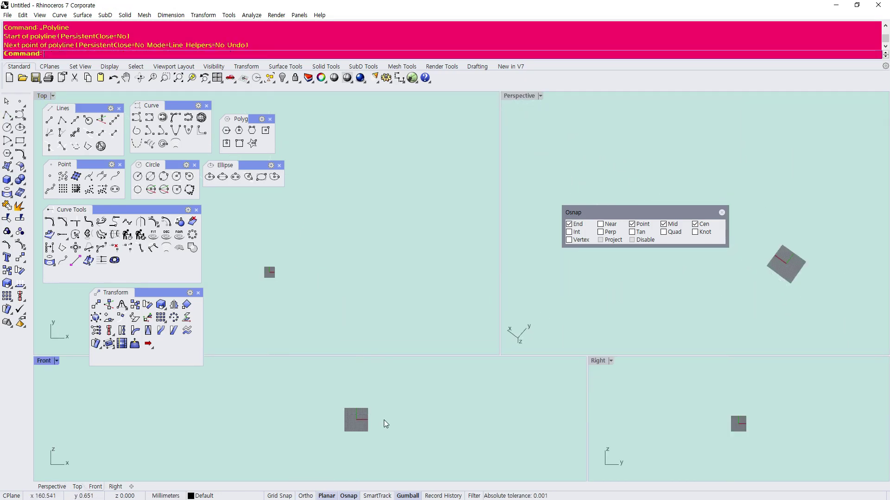
# - Draw a roughly square rectangle beside the grid origin in the Front view and enlarge that viewport
pyautogui.click(20, 145)
pyautogui.scroll(3, 367, 403)
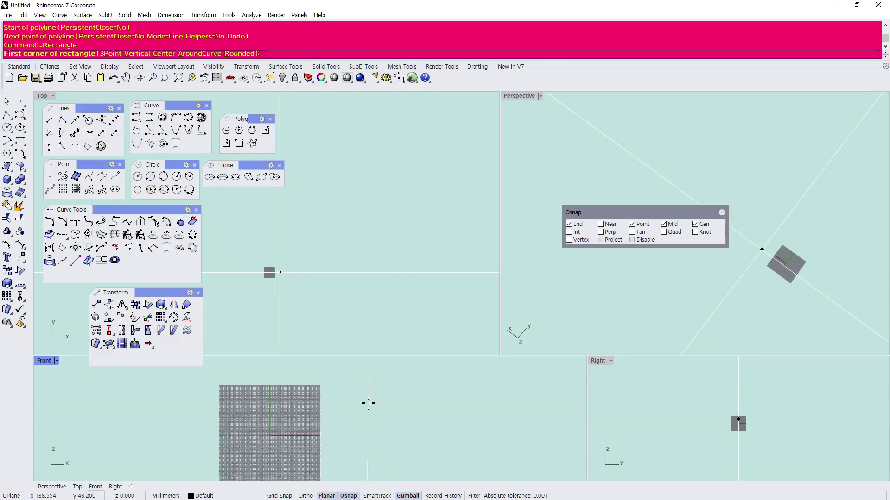
pyautogui.click(332, 370)
pyautogui.click(404, 443)
pyautogui.moveTo(498, 356); pyautogui.dragTo(427, 138)
pyautogui.scroll(-3, 394, 234)
pyautogui.scroll(3, 379, 240)
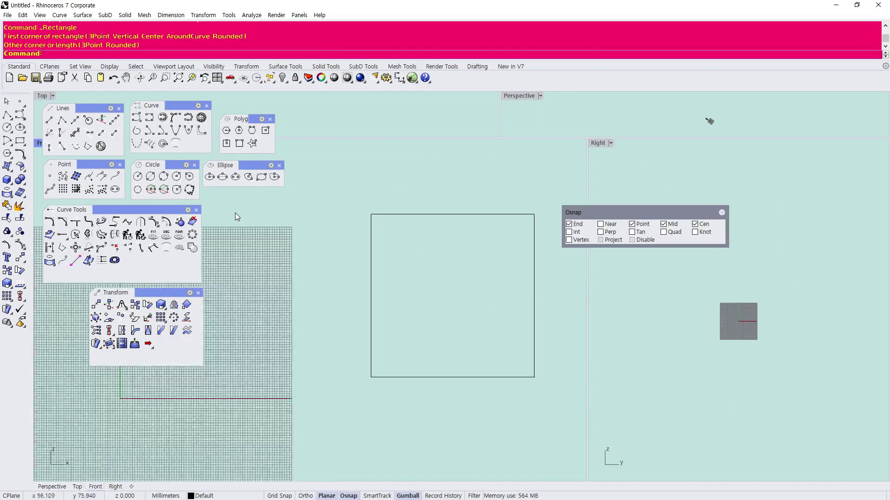
# - Fillet the rectangle's upper-left corner
pyautogui.click(49, 222)
pyautogui.scroll(3, 351, 224)
pyautogui.click(384, 218)
pyautogui.click(394, 211)
# - Chamfer the rectangle's lower-left corner with distances of 2 and 2
pyautogui.scroll(-3, 369, 296)
pyautogui.scroll(5, 375, 406)
pyautogui.scroll(3, 375, 408)
pyautogui.click(61, 223)
pyautogui.click(355, 390)
pyautogui.click(370, 399)
# - Examine the chamfered lower corner and the filleted upper corner of the rectangle up close
pyautogui.scroll(-2, 302, 371)
pyautogui.scroll(-5, 302, 371)
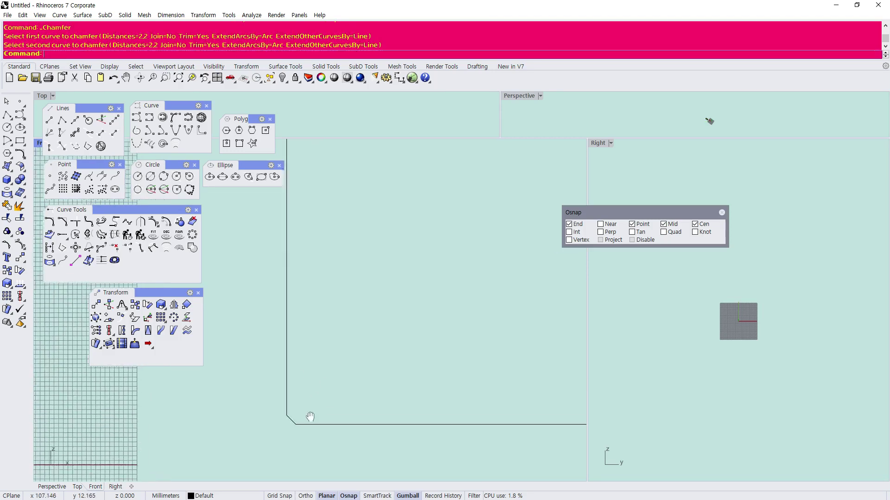
pyautogui.scroll(1, 304, 446)
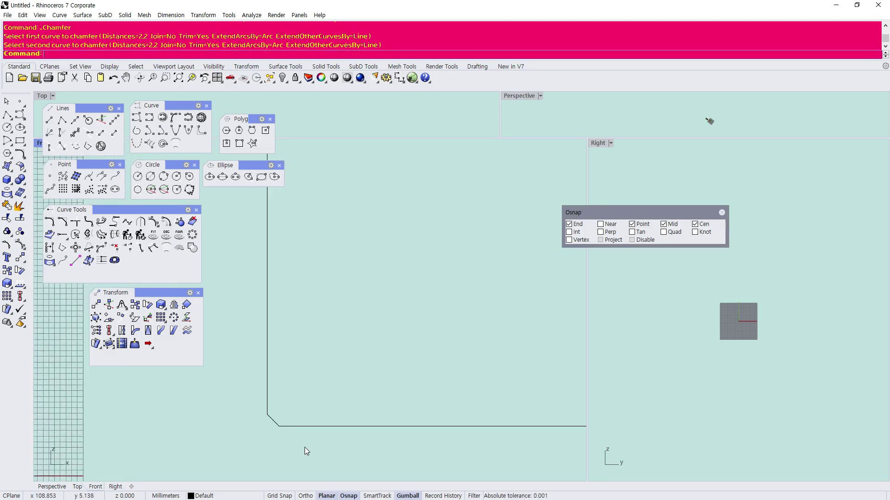
pyautogui.scroll(2, 267, 442)
pyautogui.scroll(1, 267, 446)
pyautogui.scroll(-2, 316, 393)
pyautogui.scroll(2, 305, 445)
pyautogui.scroll(2, 305, 443)
pyautogui.scroll(-6, 307, 406)
pyautogui.moveTo(350, 209); pyautogui.dragTo(347, 410, button='right')
pyautogui.scroll(3, 266, 256)
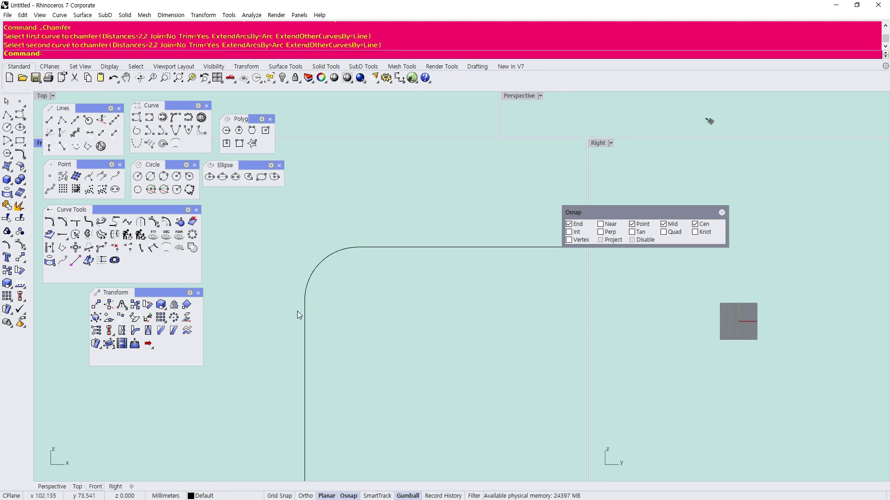
pyautogui.scroll(-3, 242, 273)
# - Explode the filleted and chamfered rectangle into separate segments
pyautogui.click(268, 263)
pyautogui.click(245, 257)
pyautogui.scroll(5, 262, 259)
pyautogui.click(269, 271)
pyautogui.click(19, 206)
# - Move the fillet arc away from the rectangle, up and to the right of its original corner
pyautogui.click(288, 263)
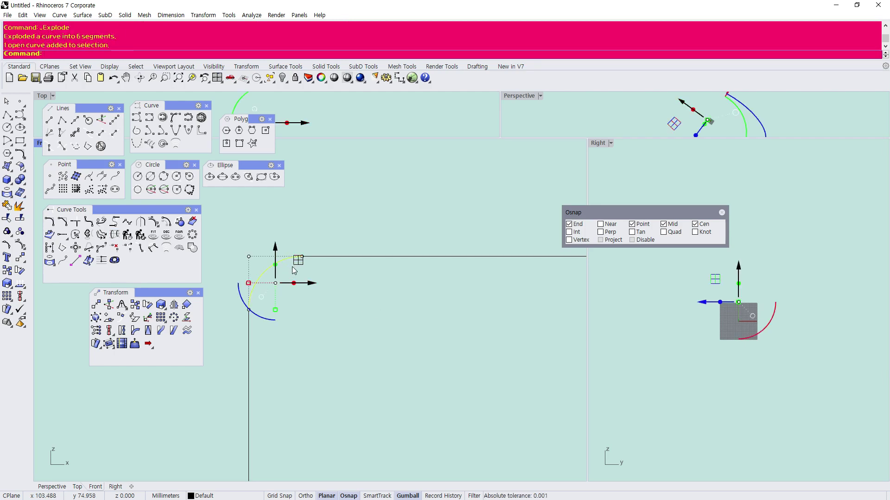
pyautogui.moveTo(296, 262); pyautogui.dragTo(379, 166)
pyautogui.scroll(6, 416, 178)
pyautogui.scroll(-6, 401, 221)
pyautogui.moveTo(386, 249); pyautogui.dragTo(346, 312, button='right')
pyautogui.moveTo(309, 254); pyautogui.dragTo(310, 230)
# - Mirror the fillet arc about a vertical line through its upper end to form a half circle
pyautogui.click(203, 15)
pyautogui.click(207, 88)
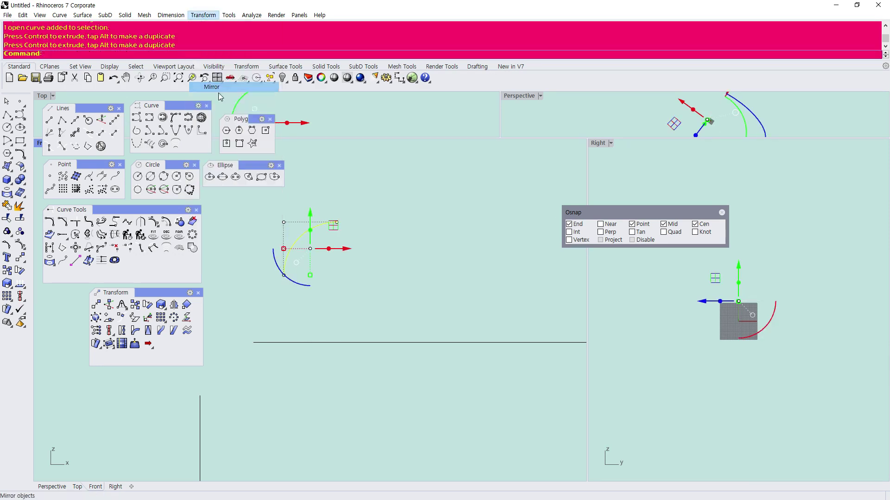
pyautogui.click(337, 222)
pyautogui.click(337, 279)
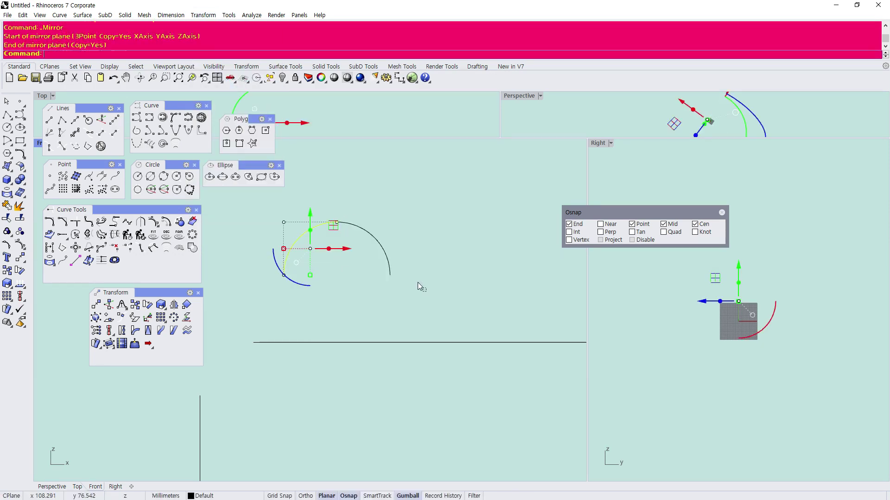
# - Mirror both arcs about the horizontal line through their lower ends to complete a full circle
pyautogui.moveTo(332, 212); pyautogui.dragTo(333, 217)
pyautogui.press('Return')
pyautogui.click(389, 275)
pyautogui.press('F8')
pyautogui.click(292, 312)
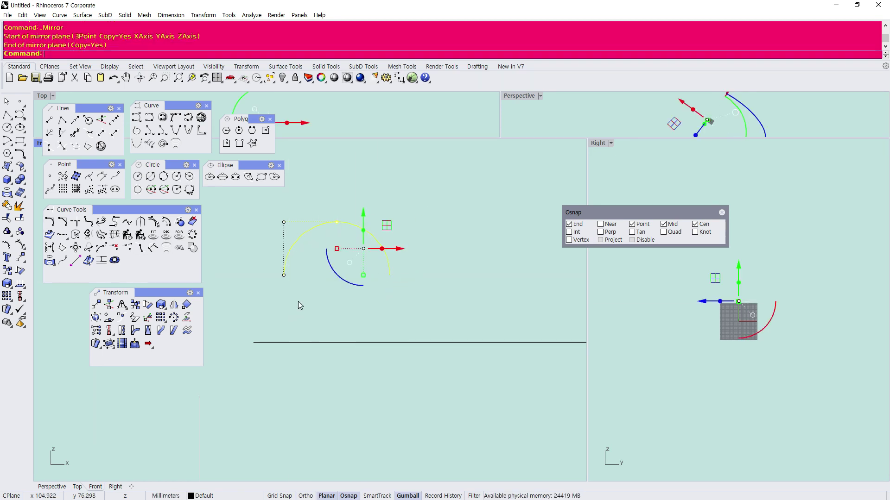
pyautogui.click(369, 233)
pyautogui.press('Return')
pyautogui.click(390, 276)
pyautogui.click(246, 322)
pyautogui.press('Escape')
# - Check the radius of the circle formed by the mirrored fillet arcs using a radius dimension, without placing the dimension
pyautogui.scroll(-2, 306, 298)
pyautogui.scroll(2, 306, 298)
pyautogui.moveTo(431, 308); pyautogui.dragTo(293, 215)
pyautogui.scroll(2, 377, 232)
pyautogui.click(401, 79)
pyautogui.click(413, 109)
pyautogui.click(378, 199)
pyautogui.scroll(-3, 399, 187)
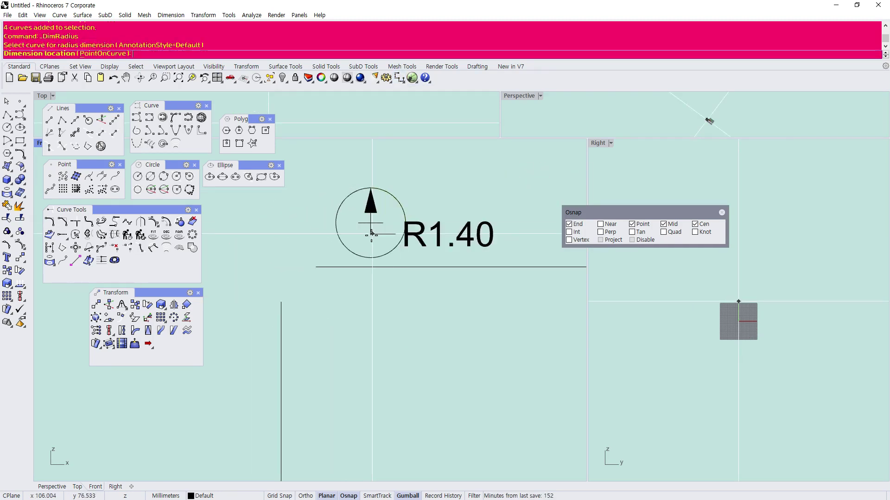
pyautogui.press('Escape')
# - Delete the four arcs that form the circle
pyautogui.moveTo(316, 170); pyautogui.dragTo(316, 170)
pyautogui.press('Delete')
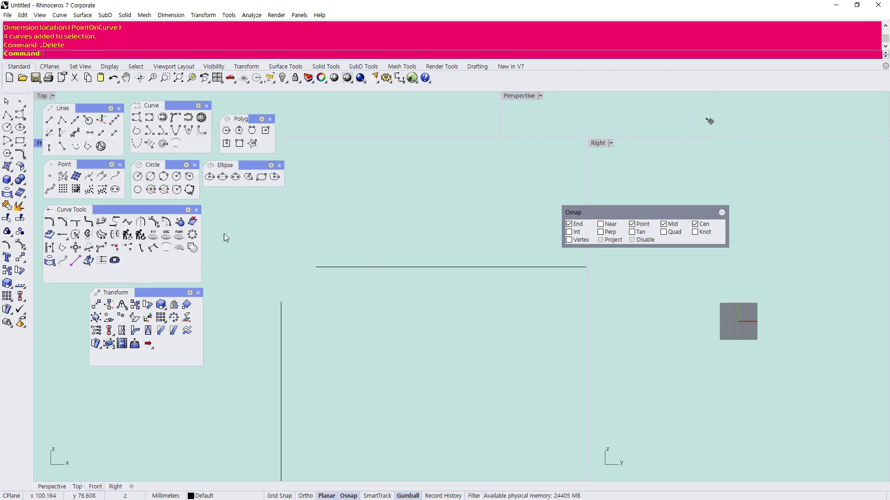
# - Draw two separate straight lines that cross each other in the empty area above the rectangle
pyautogui.click(77, 225)
pyautogui.moveTo(307, 250); pyautogui.dragTo(268, 367, button='right')
pyautogui.scroll(-6, 280, 345)
pyautogui.scroll(-6, 260, 379)
pyautogui.moveTo(367, 297); pyautogui.dragTo(301, 324, button='right')
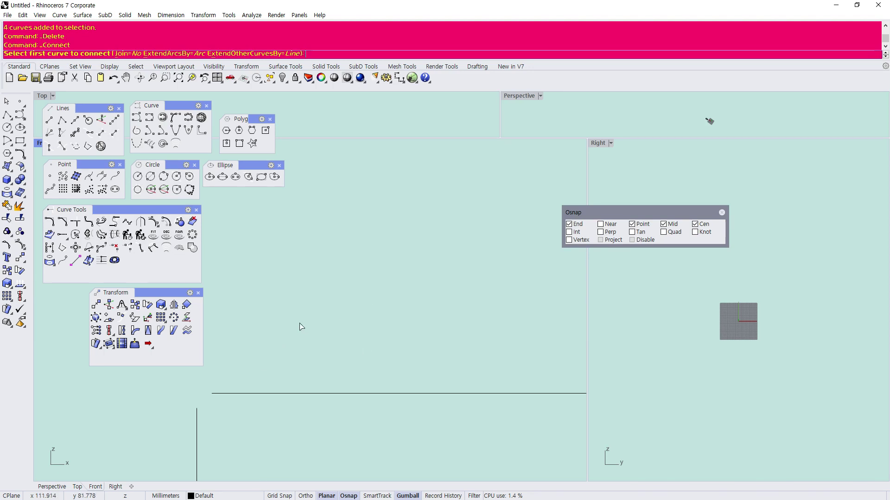
pyautogui.click(8, 116)
pyautogui.click(351, 258)
pyautogui.click(435, 206)
pyautogui.press('Return')
pyautogui.press('Return')
pyautogui.click(397, 199)
pyautogui.click(463, 261)
pyautogui.press('Return')
pyautogui.scroll(3, 468, 246)
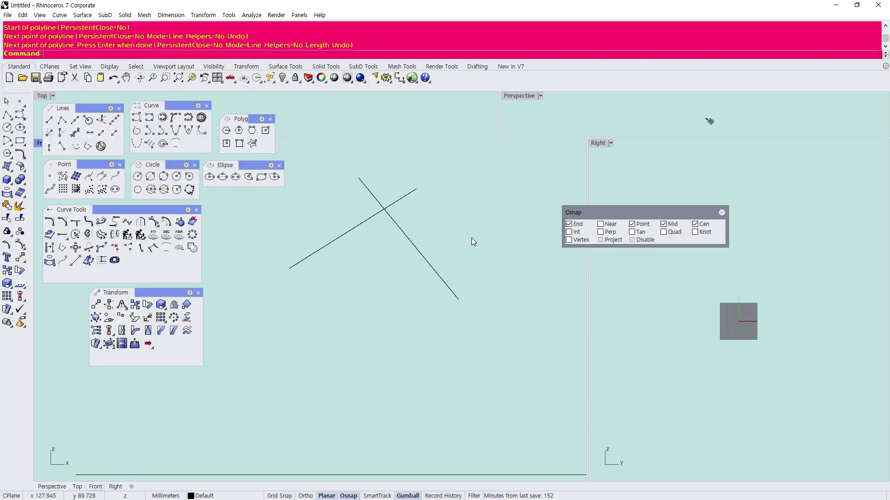
# - Connect the two crossing lines into a clean corner, keeping their lower portions
pyautogui.click(76, 223)
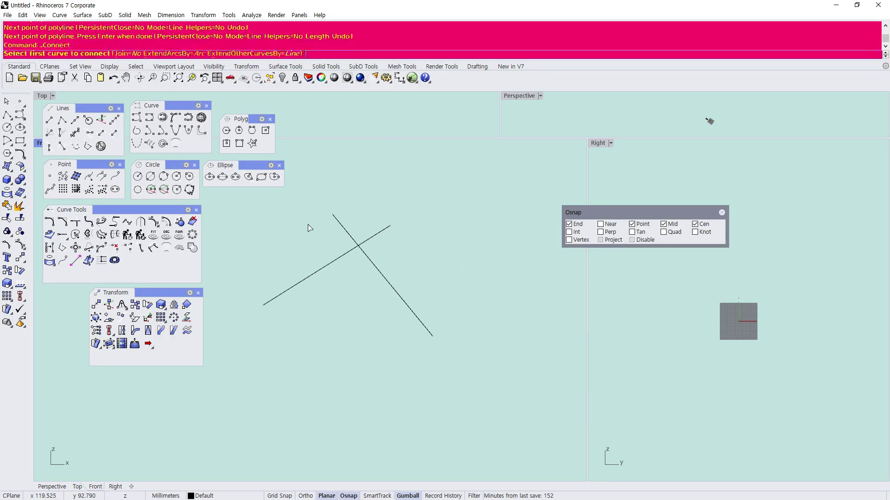
pyautogui.click(350, 252)
pyautogui.click(369, 262)
pyautogui.rightClick(418, 254)
# - Draw an open two-segment polyline with a peaked corner above the connected lines
pyautogui.scroll(-4, 334, 285)
pyautogui.scroll(4, 360, 278)
pyautogui.moveTo(354, 284); pyautogui.dragTo(329, 309, button='right')
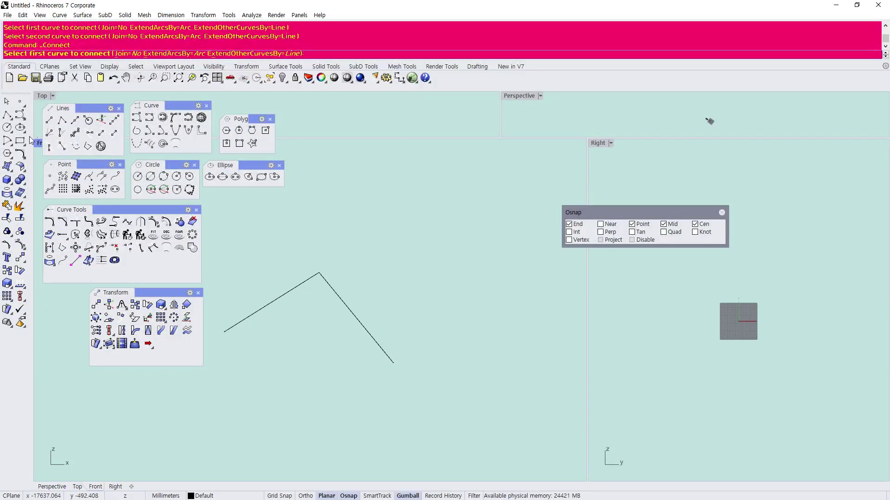
pyautogui.click(7, 115)
pyautogui.click(263, 239)
pyautogui.click(393, 161)
pyautogui.click(468, 266)
pyautogui.rightClick(468, 267)
pyautogui.rightClick(393, 206)
pyautogui.rightClick(404, 212)
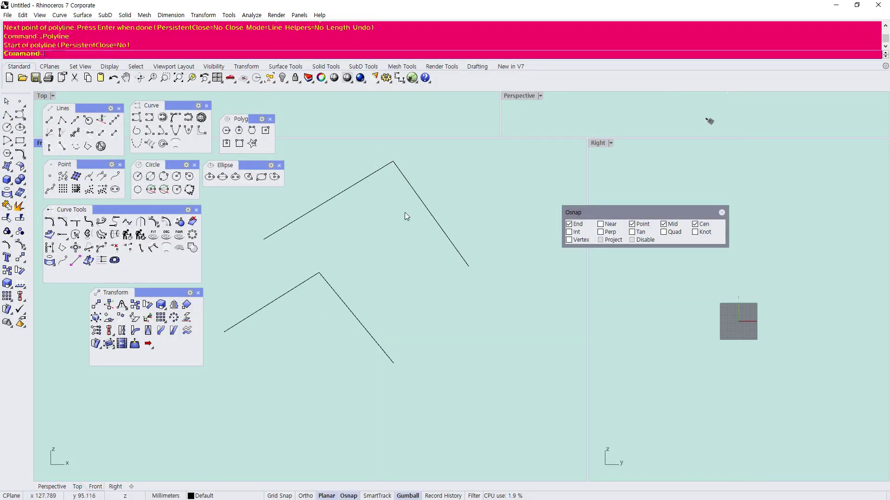
# - Explode the upper polyline and move its descending segment so that it crosses the other segment
pyautogui.click(422, 194)
pyautogui.click(18, 207)
pyautogui.click(404, 222)
pyautogui.moveTo(426, 207); pyautogui.dragTo(403, 198)
pyautogui.press('Escape')
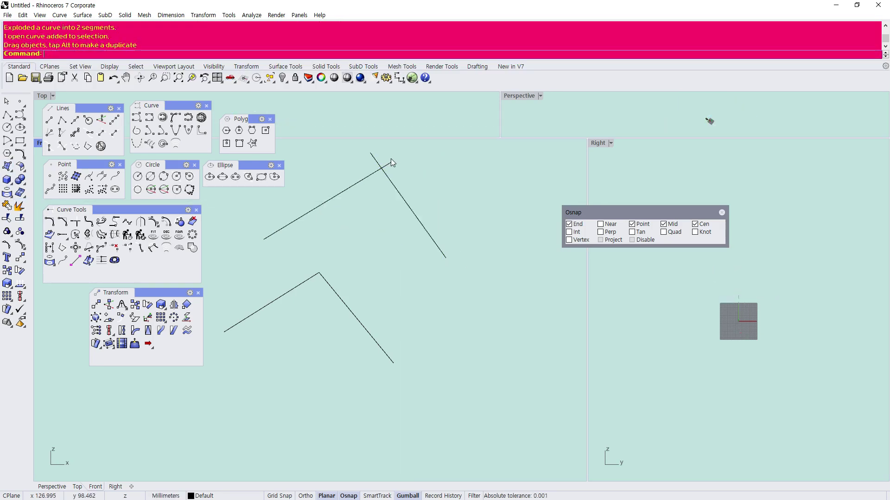
# - Trim the overhanging ends of the two upper crossing lines back to their intersection
pyautogui.scroll(3, 392, 157)
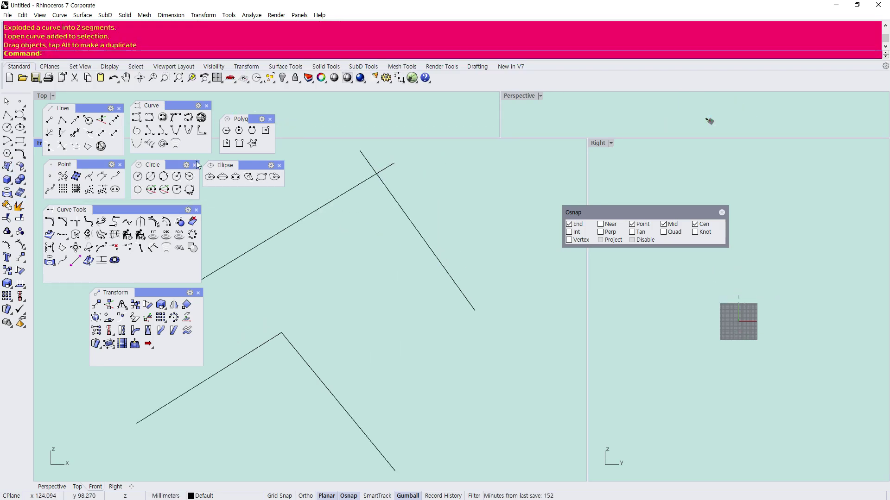
pyautogui.click(7, 218)
pyautogui.scroll(3, 319, 195)
pyautogui.scroll(-3, 389, 213)
pyautogui.moveTo(408, 229); pyautogui.dragTo(398, 178)
pyautogui.press('Return')
pyautogui.click(386, 190)
pyautogui.press('Return')
pyautogui.scroll(-8, 351, 180)
pyautogui.scroll(6, 362, 237)
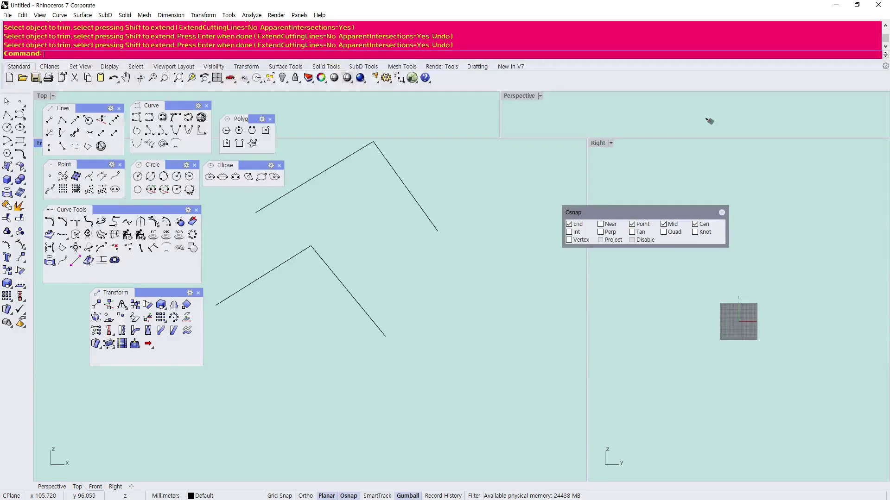
# - Draw a straight diagonal line across the descending leg of the lower corner
pyautogui.click(7, 115)
pyautogui.click(323, 349)
pyautogui.click(429, 277)
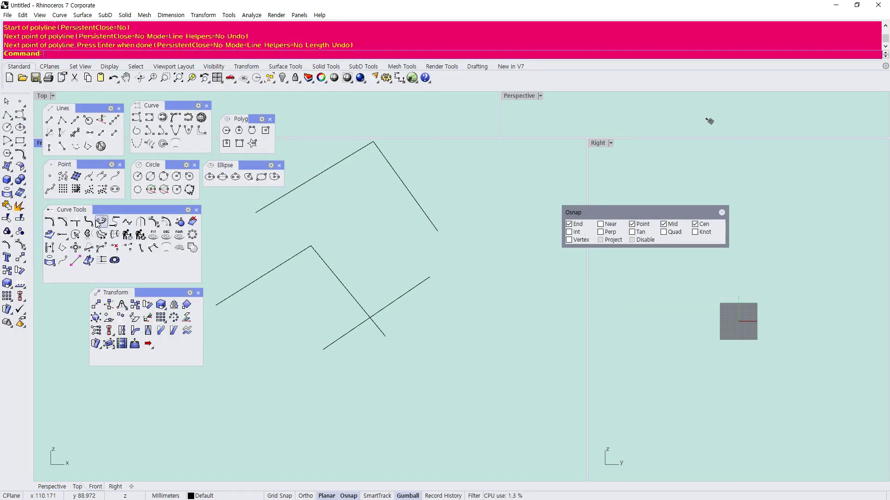
# - Connect the new diagonal line with the descending leg of the lower corner
pyautogui.click(75, 222)
pyautogui.click(371, 317)
pyautogui.click(379, 312)
pyautogui.press('Return')
pyautogui.scroll(4, 388, 324)
pyautogui.scroll(-8, 396, 307)
pyautogui.scroll(4, 389, 308)
pyautogui.moveTo(337, 164); pyautogui.dragTo(330, 154)
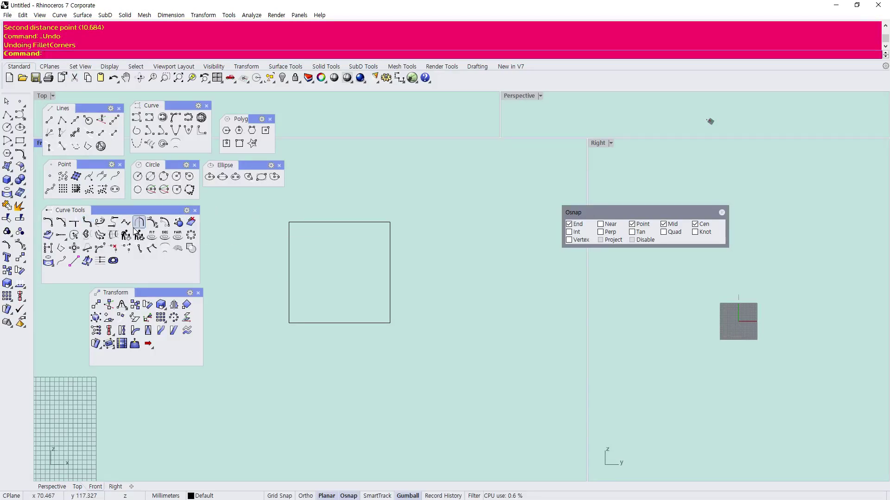
# - Fillet all corners of the square at once with a radius of 6 mm
pyautogui.moveTo(307, 253); pyautogui.dragTo(260, 192)
pyautogui.press('F10')
pyautogui.click(88, 224)
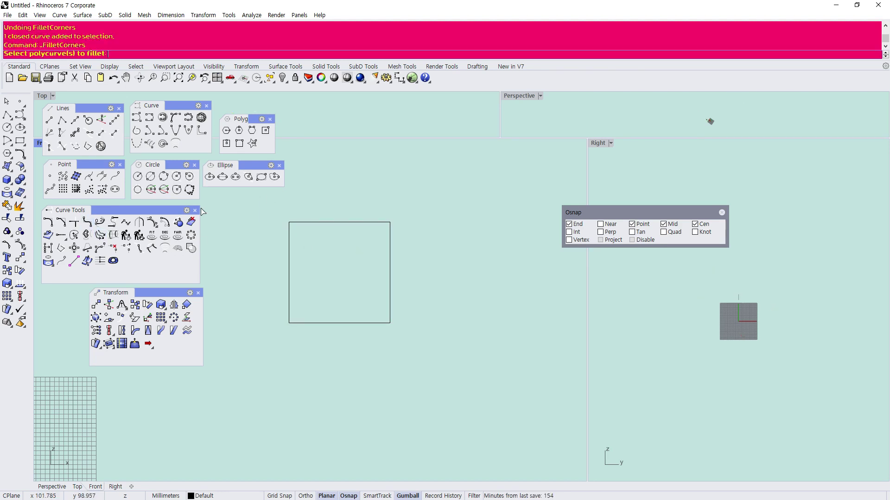
pyautogui.click(289, 241)
pyautogui.press('Return')
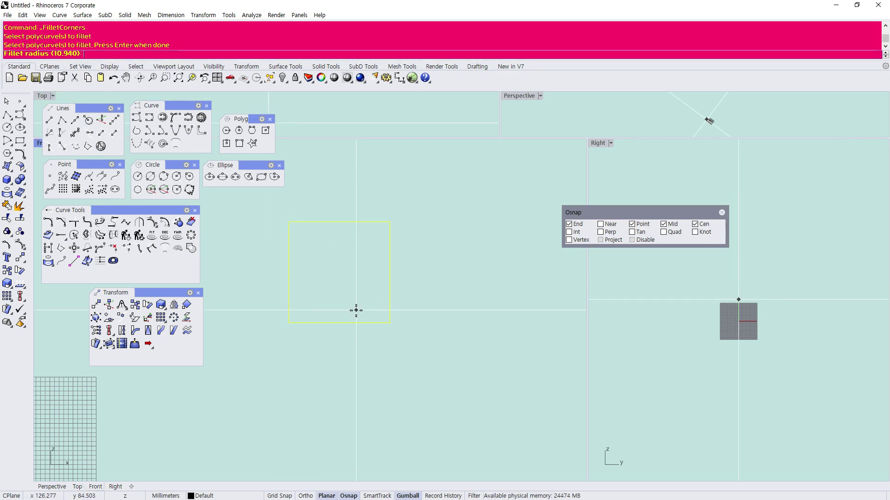
pyautogui.write('6')
pyautogui.press('Return')
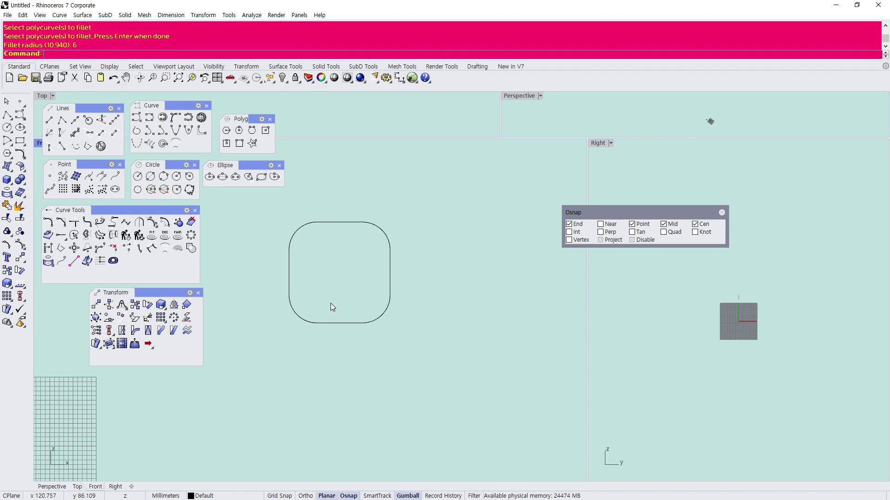
# - Delete the rounded square
pyautogui.click(297, 229)
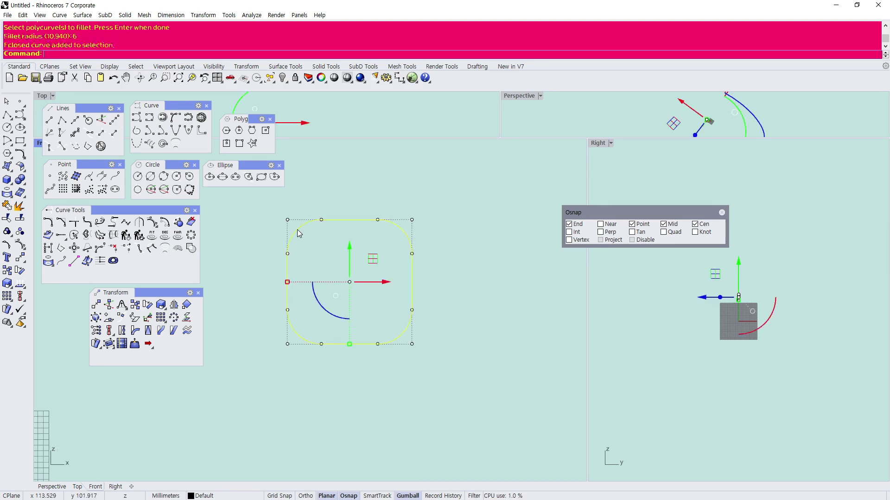
pyautogui.click(333, 251)
pyautogui.scroll(-6, 332, 252)
pyautogui.moveTo(422, 334); pyautogui.dragTo(259, 196)
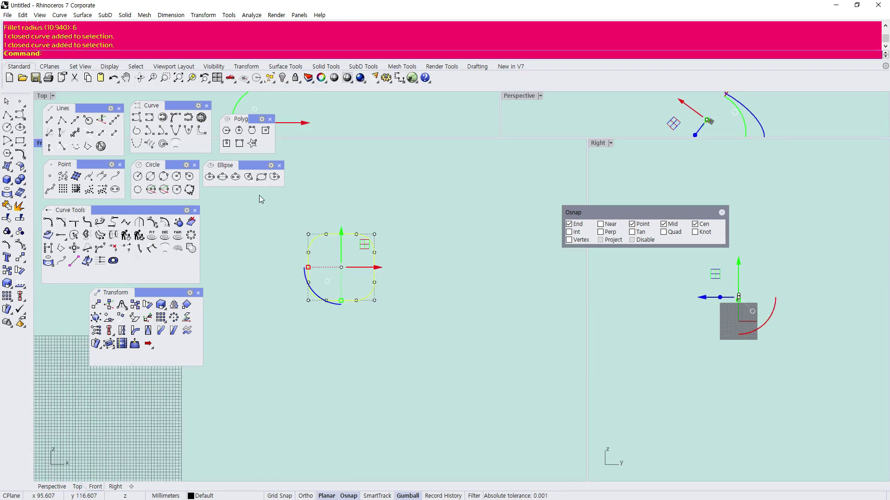
pyautogui.press('Delete')
# - Draw a wide rectangle by two opposite corners in the Front view
pyautogui.click(20, 140)
pyautogui.click(295, 263)
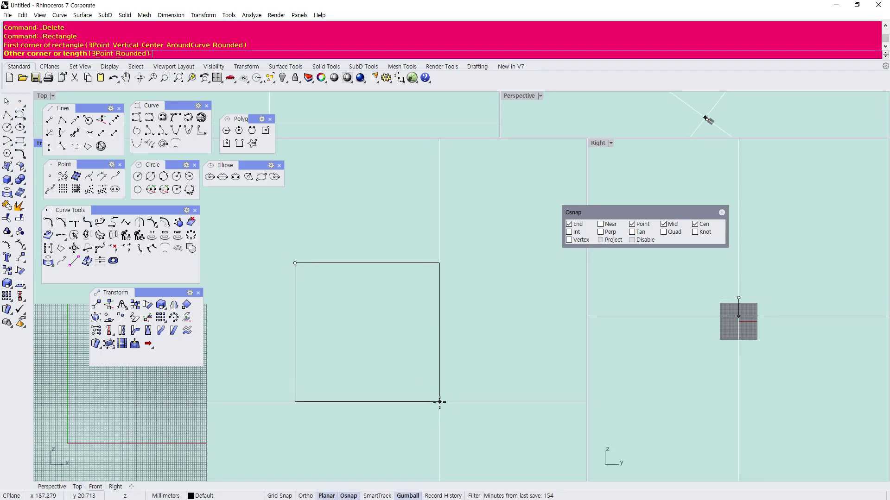
pyautogui.click(454, 349)
# - Fillet all corners of the wide rectangle with a radius of 5 mm
pyautogui.moveTo(457, 369); pyautogui.dragTo(251, 197)
pyautogui.click(86, 222)
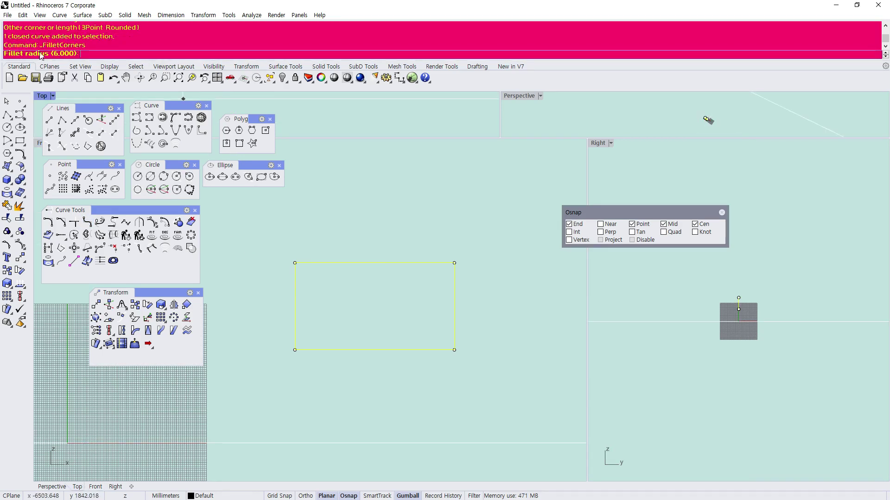
pyautogui.write('5')
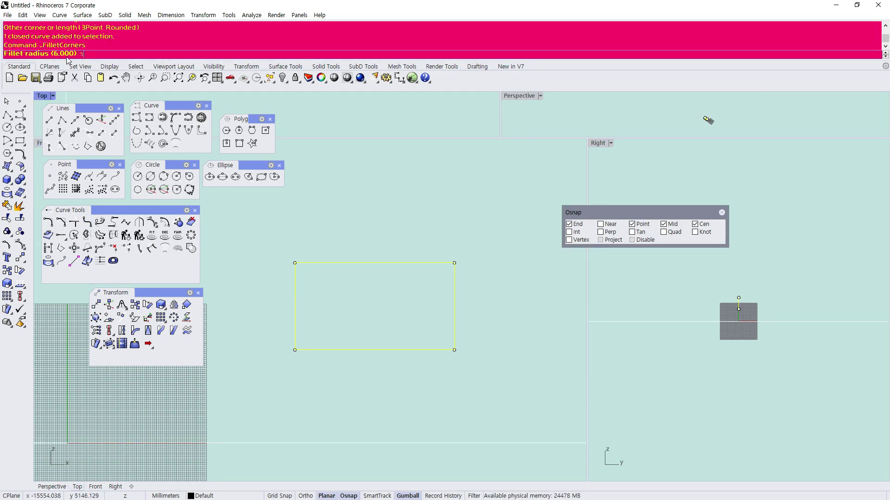
pyautogui.press('Return')
pyautogui.scroll(1, 352, 306)
pyautogui.moveTo(433, 307); pyautogui.dragTo(276, 193)
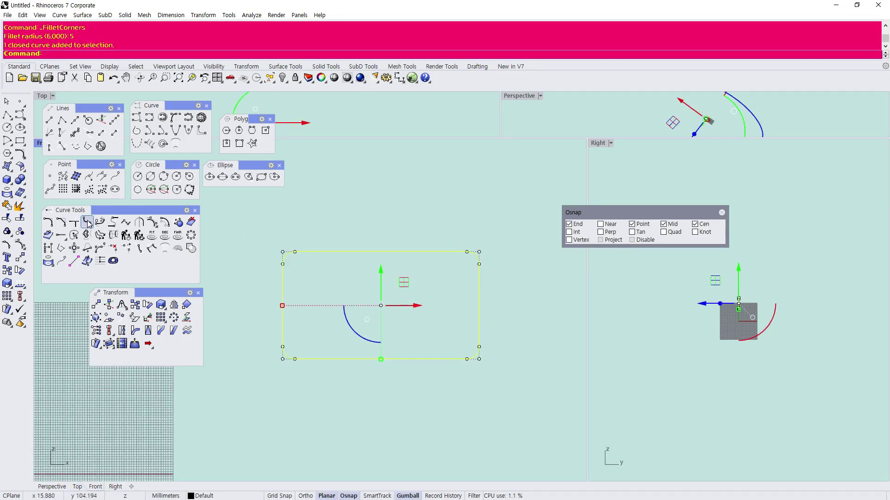
pyautogui.press('Escape')
pyautogui.scroll(-2, 325, 226)
pyautogui.moveTo(288, 231); pyautogui.dragTo(430, 350)
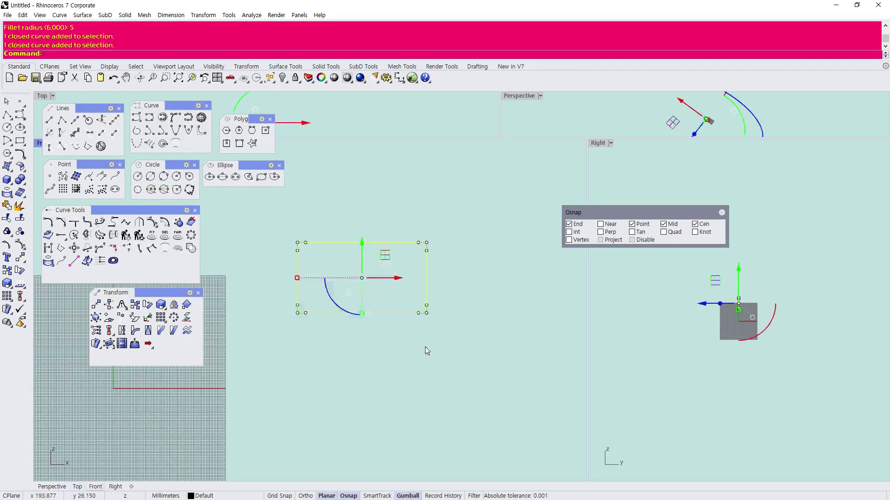
pyautogui.scroll(2, 269, 235)
pyautogui.press('Escape')
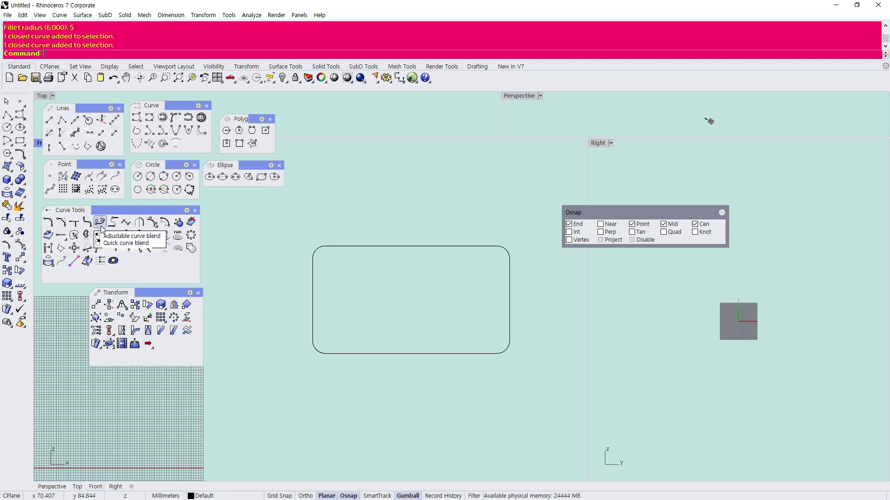
# - Run FilletCorners again on the rounded rectangle with a radius of 5 mm
pyautogui.moveTo(296, 231); pyautogui.dragTo(564, 437)
pyautogui.press('Return')
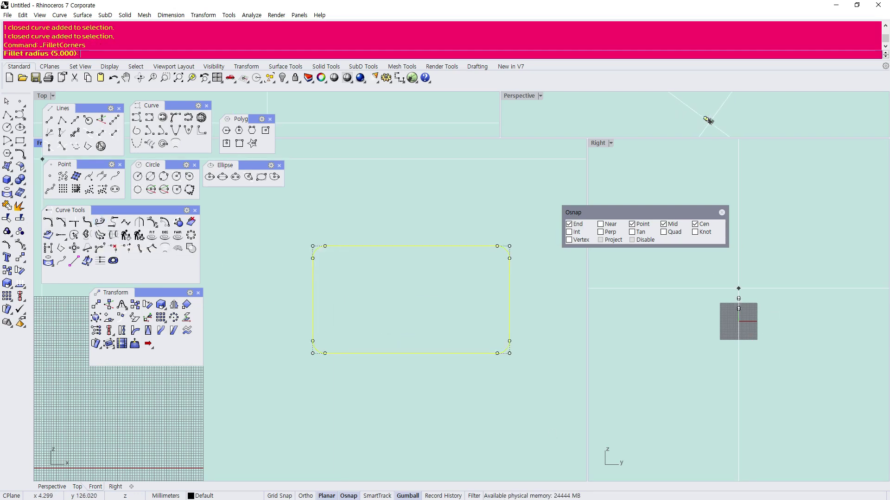
pyautogui.press('Return')
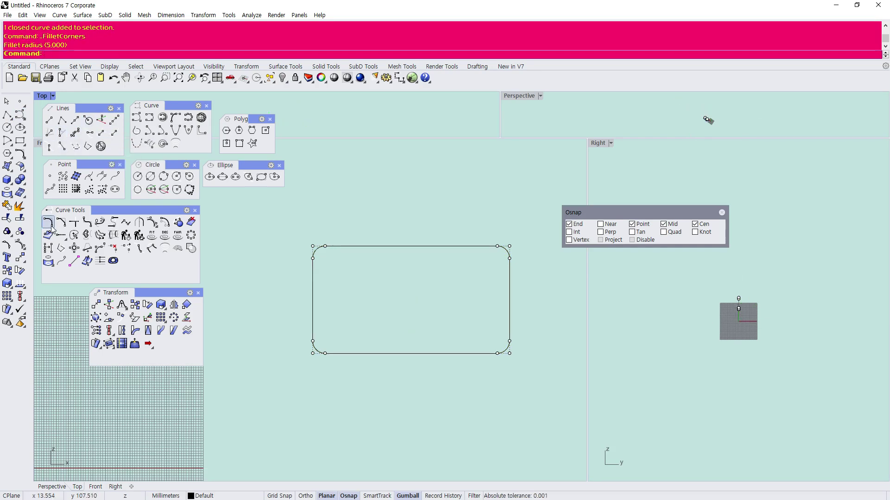
# - Draw a wavy degree-3 control point curve through four points above the rounded rectangle
pyautogui.click(19, 111)
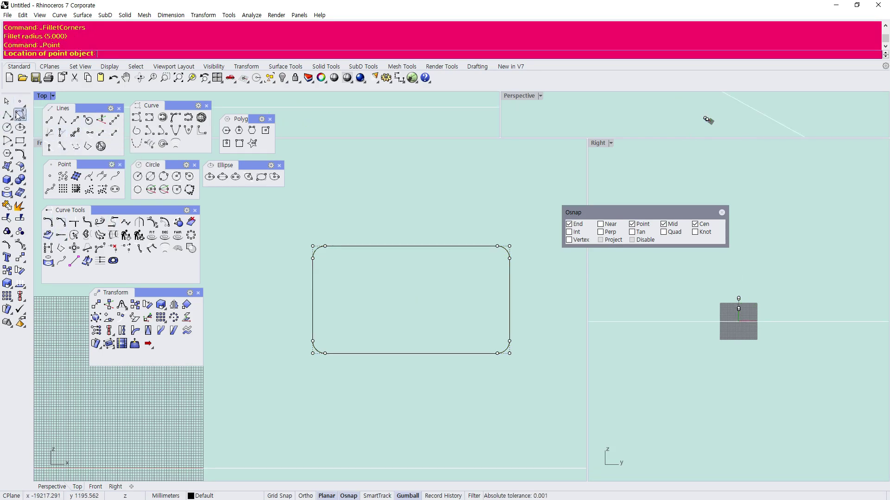
pyautogui.scroll(-2, 258, 183)
pyautogui.click(320, 211)
pyautogui.click(361, 160)
pyautogui.click(383, 208)
pyautogui.click(416, 184)
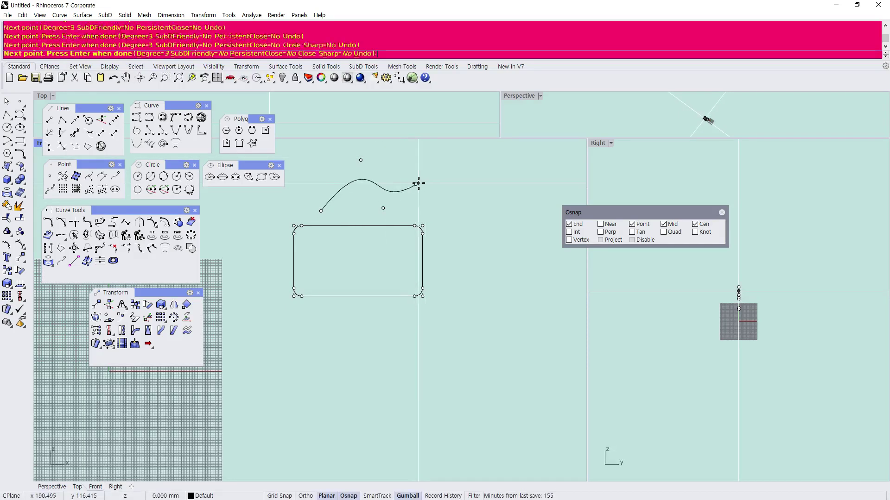
pyautogui.rightClick(425, 175)
# - Draw a second arched control point curve with four points, starting up and to the right of the wavy curve's end
pyautogui.moveTo(430, 174); pyautogui.dragTo(360, 235, button='right')
pyautogui.rightClick(359, 235)
pyautogui.click(383, 228)
pyautogui.click(382, 183)
pyautogui.click(413, 163)
pyautogui.click(441, 186)
pyautogui.rightClick(441, 186)
# - Blend the facing ends of the two curves with an adjustable curve blend, using Curvature continuity at both ends
pyautogui.click(113, 224)
pyautogui.click(339, 250)
pyautogui.click(387, 226)
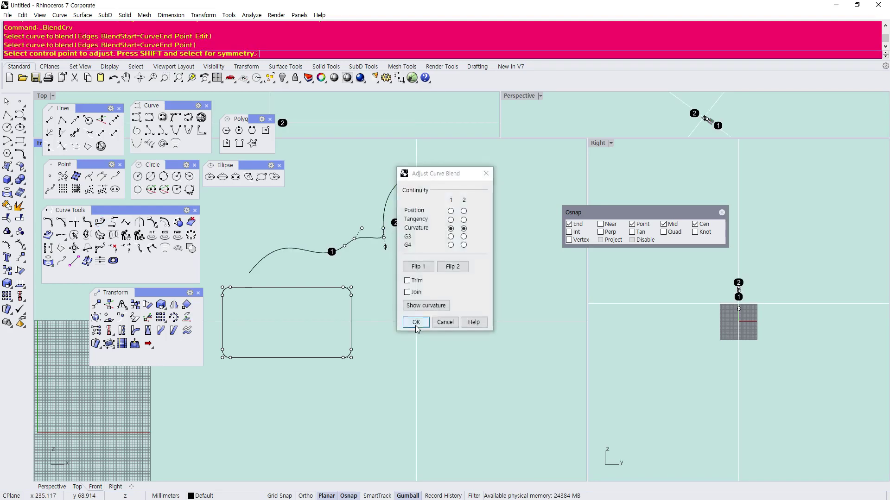
pyautogui.click(415, 326)
pyautogui.scroll(6, 378, 237)
pyautogui.click(366, 238)
pyautogui.scroll(-6, 363, 285)
pyautogui.click(368, 289)
pyautogui.scroll(4, 350, 272)
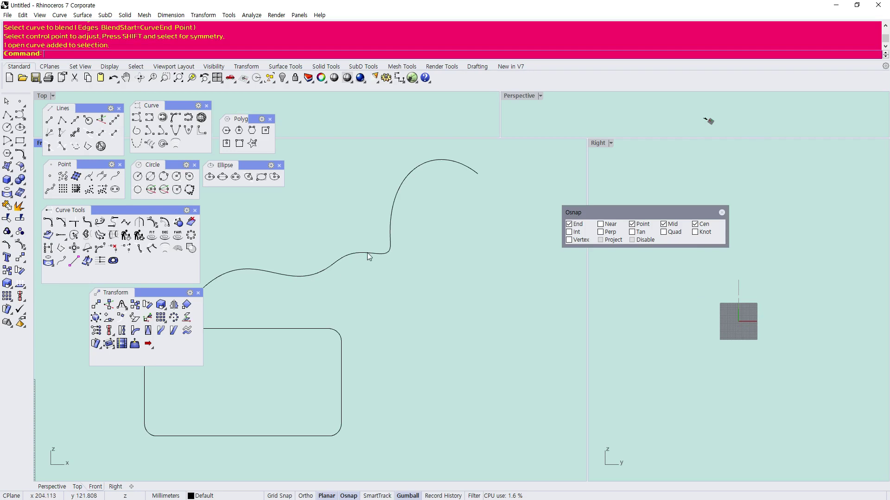
# - Delete the rounded rectangle below the blended curves
pyautogui.scroll(-2, 357, 379)
pyautogui.moveTo(285, 343); pyautogui.dragTo(273, 317)
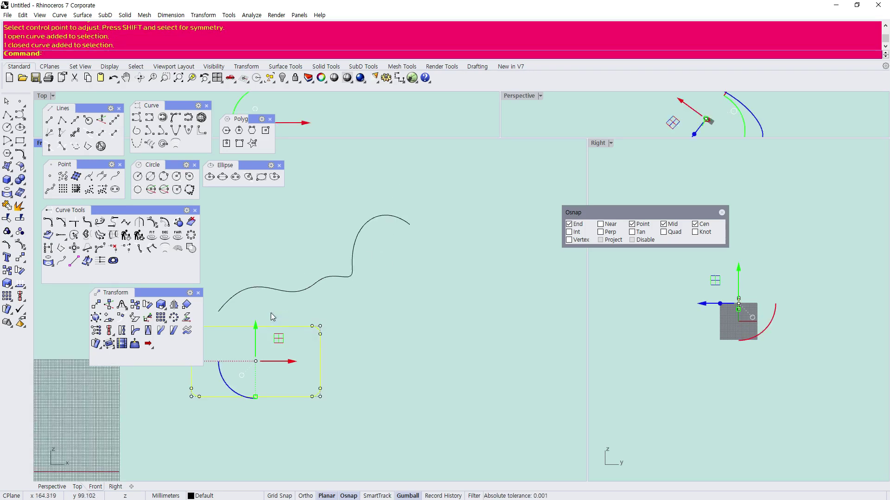
pyautogui.press('Delete')
# - Examine how the blend curve joins the wavy curve and the arched curve
pyautogui.scroll(4, 288, 305)
pyautogui.scroll(-2, 288, 304)
pyautogui.moveTo(278, 353); pyautogui.dragTo(345, 422, button='right')
pyautogui.moveTo(436, 372); pyautogui.dragTo(375, 329)
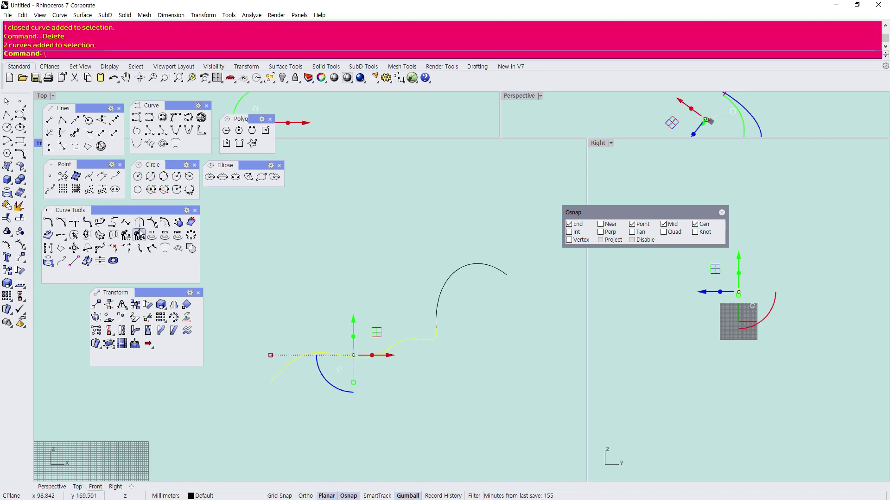
pyautogui.click(256, 244)
pyautogui.scroll(-6, 277, 257)
pyautogui.scroll(6, 302, 279)
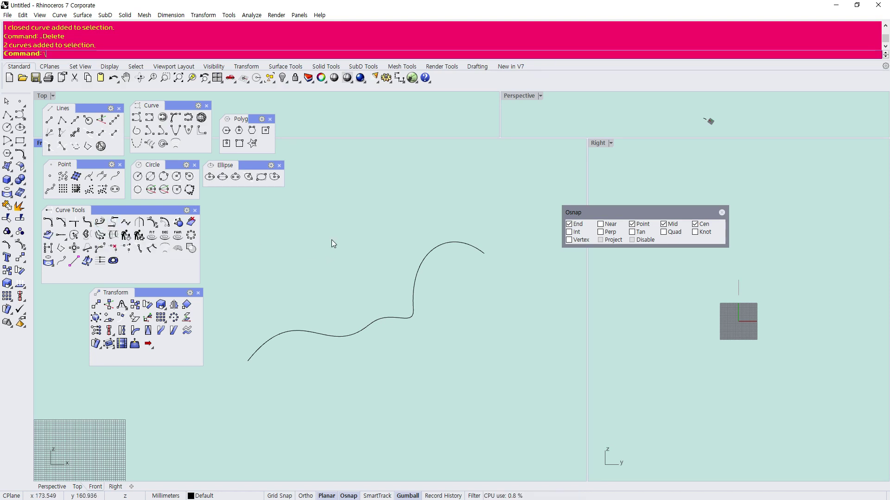
pyautogui.scroll(-3, 332, 240)
pyautogui.scroll(3, 332, 240)
pyautogui.moveTo(332, 240); pyautogui.dragTo(394, 302, button='right')
pyautogui.scroll(4, 452, 394)
pyautogui.scroll(-2, 452, 394)
# - Delete the blend curve between the two control point curves
pyautogui.moveTo(522, 392); pyautogui.dragTo(282, 215)
pyautogui.click(368, 248)
pyautogui.click(434, 342)
pyautogui.click(393, 318)
pyautogui.scroll(6, 440, 350)
pyautogui.click(440, 341)
pyautogui.scroll(-2, 442, 347)
pyautogui.scroll(2, 445, 343)
pyautogui.press('Delete')
# - Delete the remaining wavy and arched curves
pyautogui.scroll(-3, 447, 341)
pyautogui.moveTo(471, 359); pyautogui.dragTo(373, 296)
pyautogui.press('Delete')
pyautogui.scroll(-2, 285, 280)
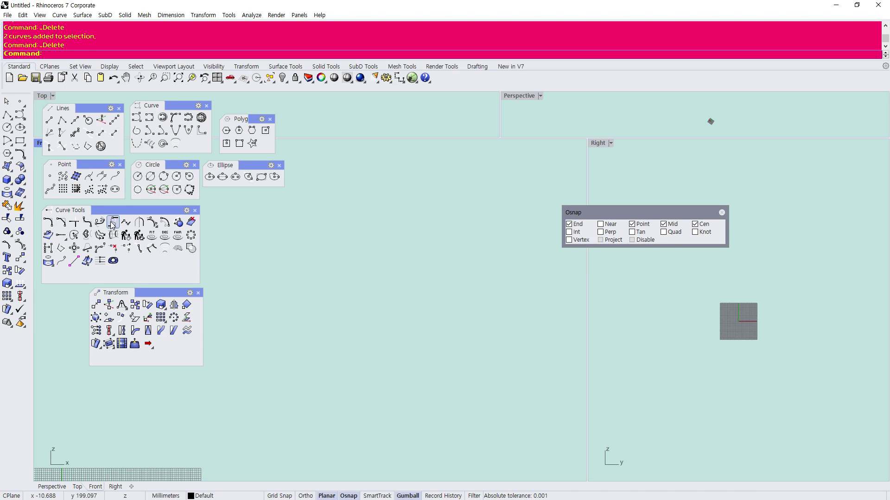
# - Draw a wavy open control point curve through four points in the front view
pyautogui.click(20, 114)
pyautogui.click(258, 291)
pyautogui.click(369, 290)
pyautogui.click(416, 322)
pyautogui.click(465, 257)
pyautogui.rightClick(465, 256)
pyautogui.scroll(-8, 465, 256)
pyautogui.moveTo(465, 256); pyautogui.dragTo(374, 270, button='right')
# - Draw an arched four-point control point curve to the upper right of the wavy curve
pyautogui.rightClick(403, 251)
pyautogui.press('Escape')
pyautogui.press('Return')
pyautogui.click(405, 247)
pyautogui.click(405, 211)
pyautogui.click(456, 208)
pyautogui.click(478, 242)
pyautogui.press('Return')
pyautogui.scroll(4, 419, 244)
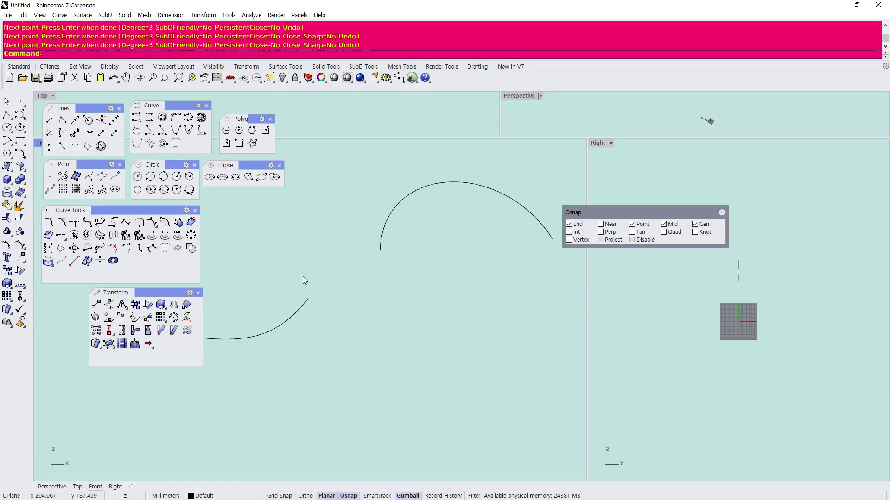
# - Join the wavy curve's upper end to the arched curve's lower end with an arc blend, keeping Trim off
pyautogui.click(114, 224)
pyautogui.click(297, 315)
pyautogui.click(383, 240)
pyautogui.press('Return')
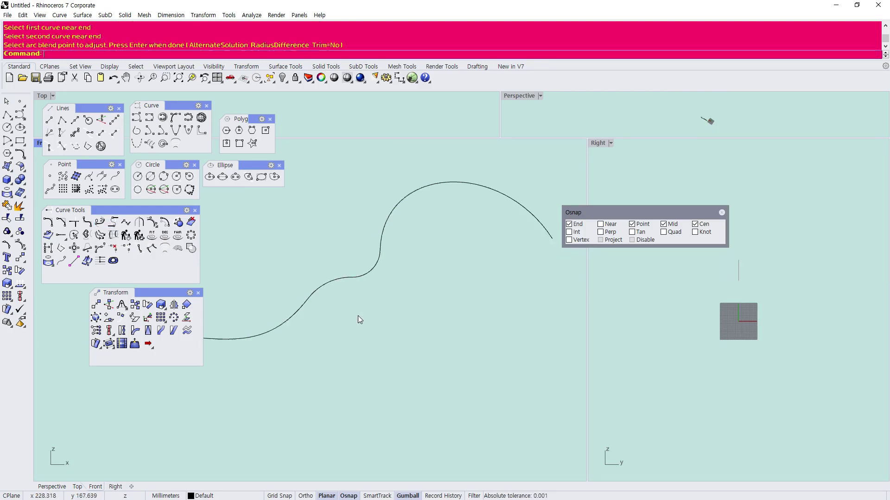
# - Examine the arc blend between the two curves, including its control points and how it meets each curve
pyautogui.click(369, 272)
pyautogui.click(370, 304)
pyautogui.scroll(-6, 350, 277)
pyautogui.scroll(-6, 349, 277)
pyautogui.scroll(8, 350, 277)
pyautogui.moveTo(391, 302); pyautogui.dragTo(339, 266)
pyautogui.scroll(-4, 338, 265)
pyautogui.scroll(10, 339, 265)
pyautogui.scroll(-4, 338, 266)
pyautogui.click(331, 260)
pyautogui.scroll(4, 360, 279)
pyautogui.scroll(2, 360, 280)
pyautogui.click(359, 280)
pyautogui.scroll(-7, 361, 290)
pyautogui.scroll(6, 343, 277)
pyautogui.moveTo(335, 273); pyautogui.dragTo(317, 336, button='right')
pyautogui.scroll(-4, 317, 336)
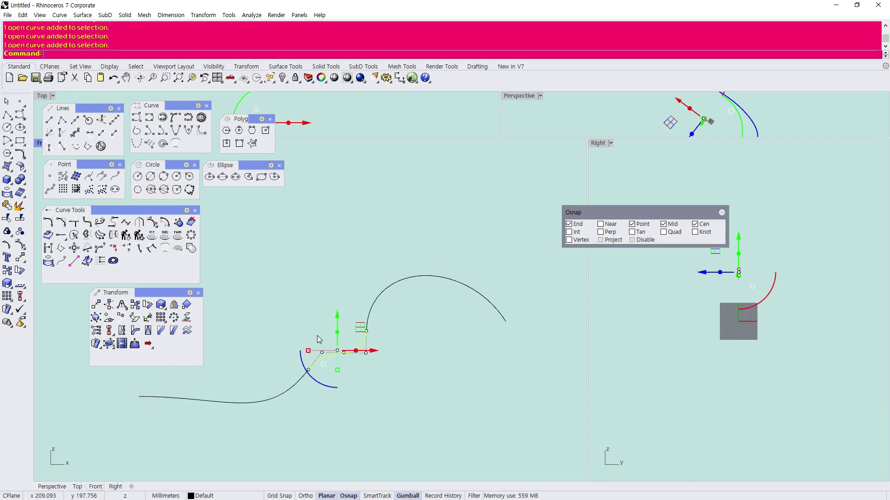
# - Delete the wavy curve, the arched curve and the arc blend together
pyautogui.click(303, 303)
pyautogui.scroll(2, 321, 338)
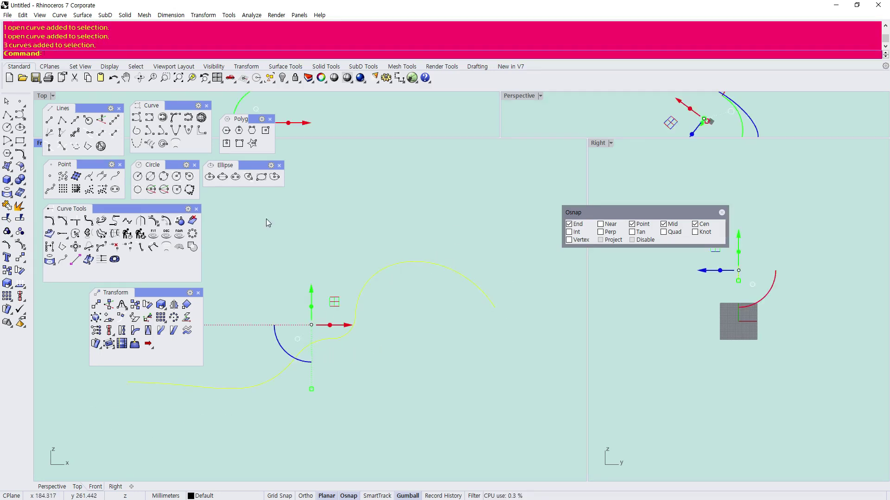
pyautogui.press('Delete')
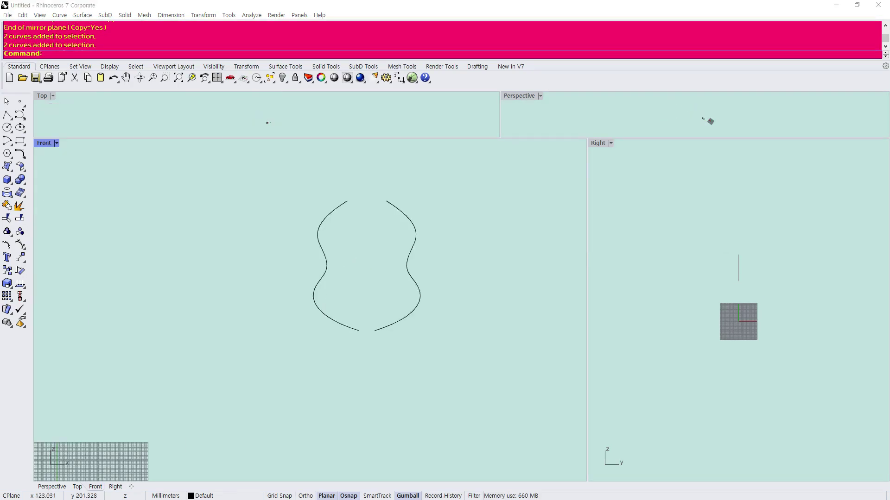
# - Bring the PowerPoint slide over Rhino to check the list of curve-editing topics, and move it away again
pyautogui.moveTo(0, 113); pyautogui.dragTo(226, 73)
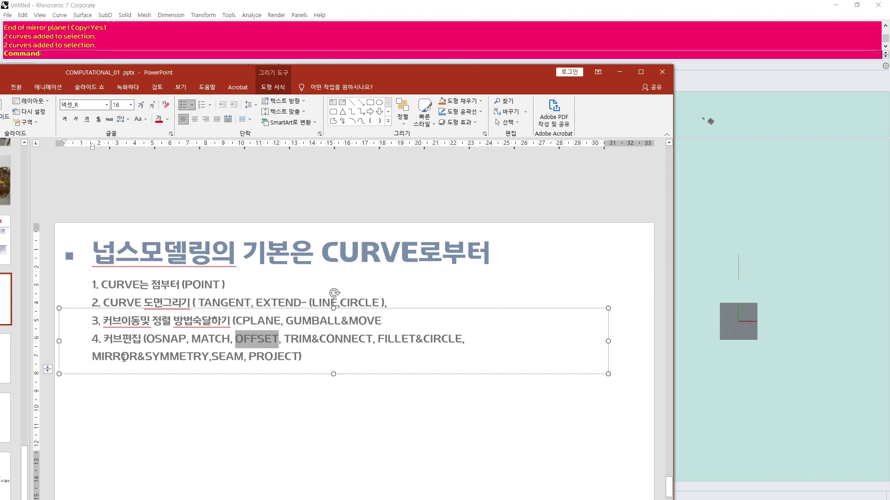
pyautogui.moveTo(375, 68); pyautogui.dragTo(0, 107)
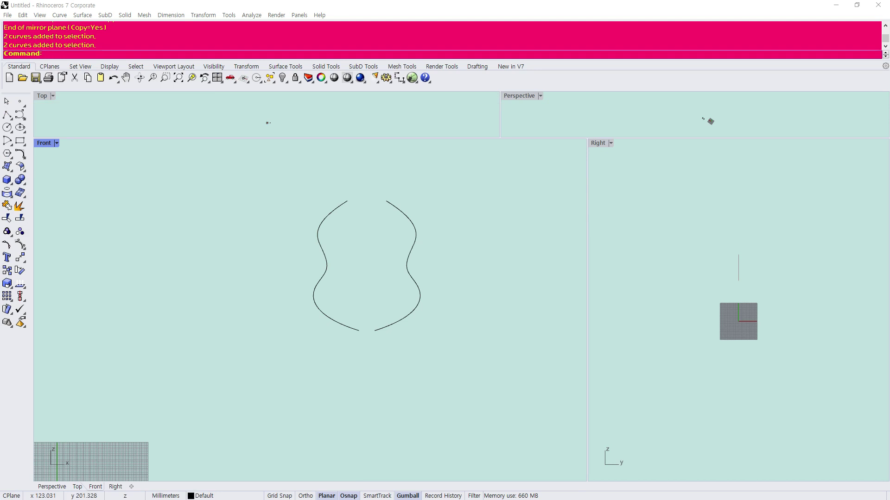
# - Inspect the control points of the right curve in the mirrored pair
pyautogui.scroll(-4, 458, 389)
pyautogui.scroll(4, 454, 385)
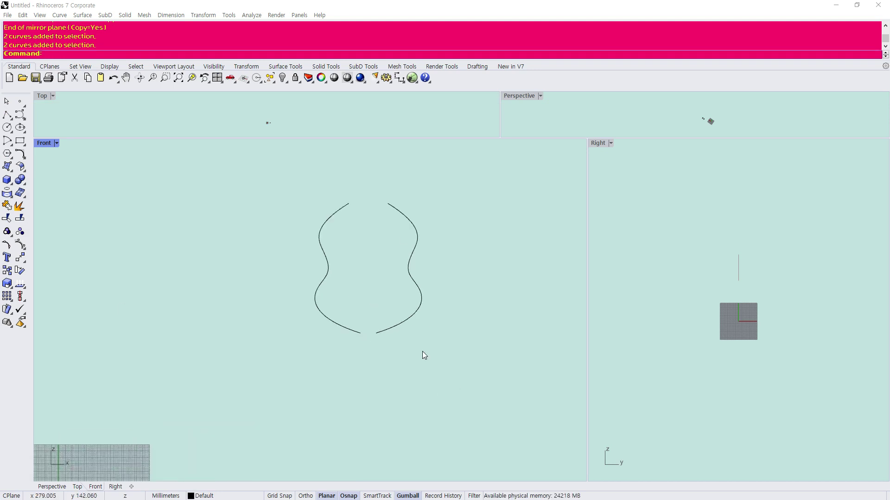
pyautogui.scroll(4, 405, 329)
pyautogui.click(401, 329)
pyautogui.scroll(-4, 392, 351)
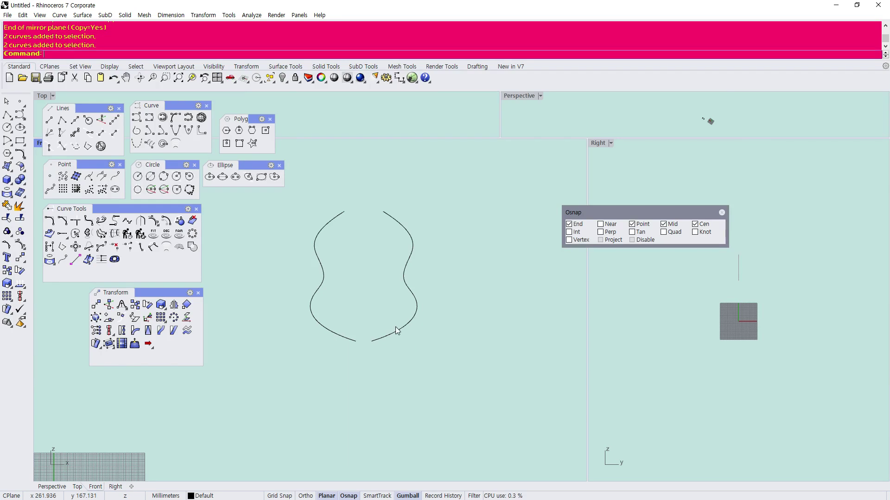
pyautogui.click(393, 337)
pyautogui.press('F10')
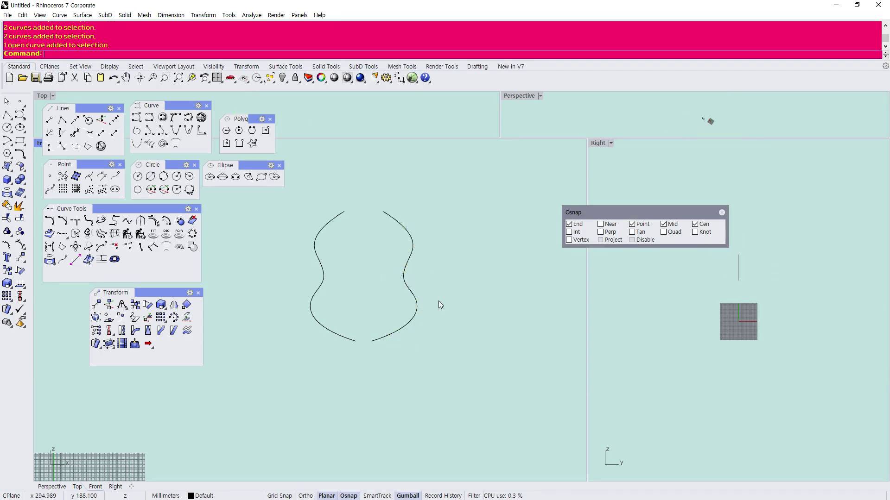
pyautogui.click(408, 260)
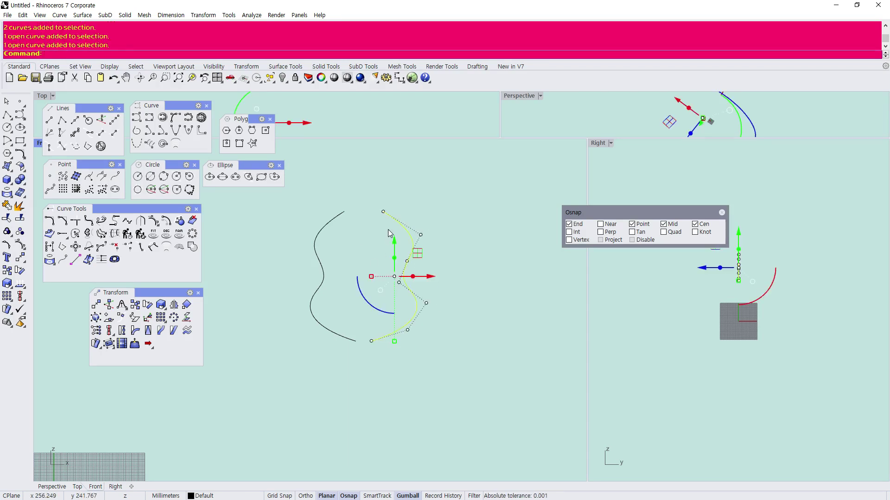
pyautogui.scroll(2, 307, 248)
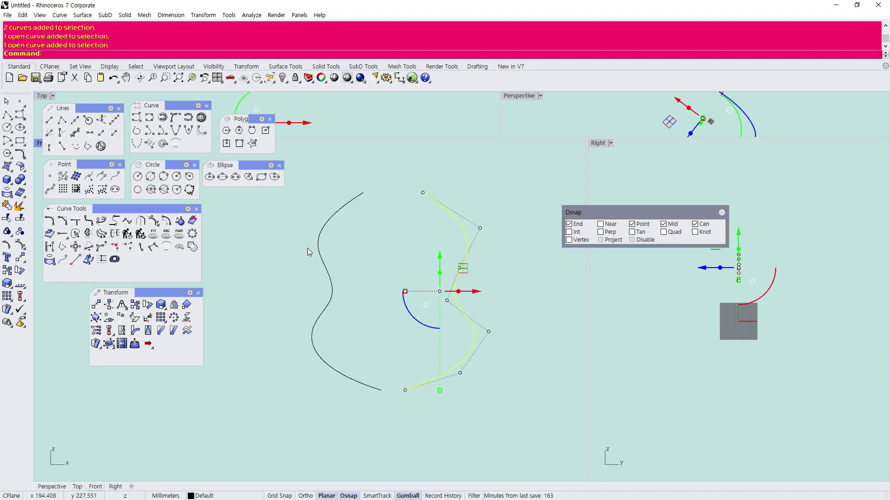
# - Move the Osnap panel clear of the front view and delete the right curve of the mirrored pair
pyautogui.moveTo(621, 212); pyautogui.dragTo(649, 209)
pyautogui.click(520, 250)
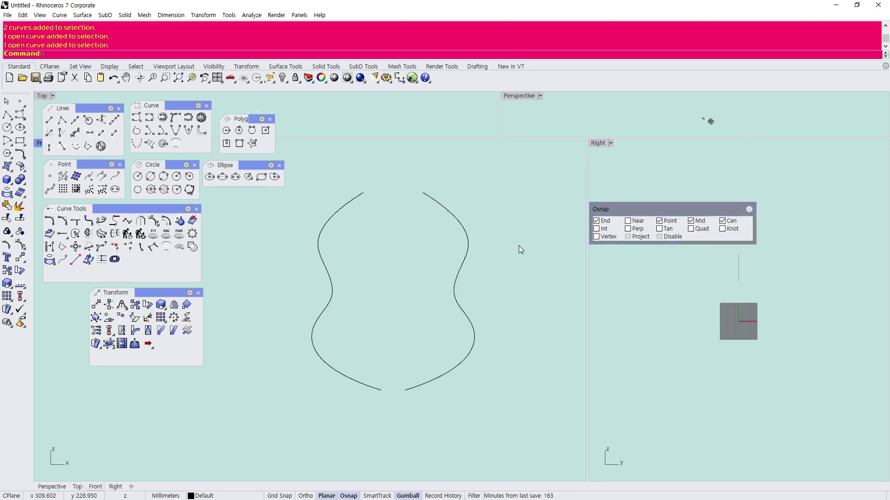
pyautogui.moveTo(476, 321); pyautogui.dragTo(440, 226)
pyautogui.press('Delete')
pyautogui.scroll(-6, 435, 221)
# - Apply Symmetry to the remaining curve about a vertical plane to its right, with Continuity set to None
pyautogui.moveTo(425, 319); pyautogui.dragTo(369, 213)
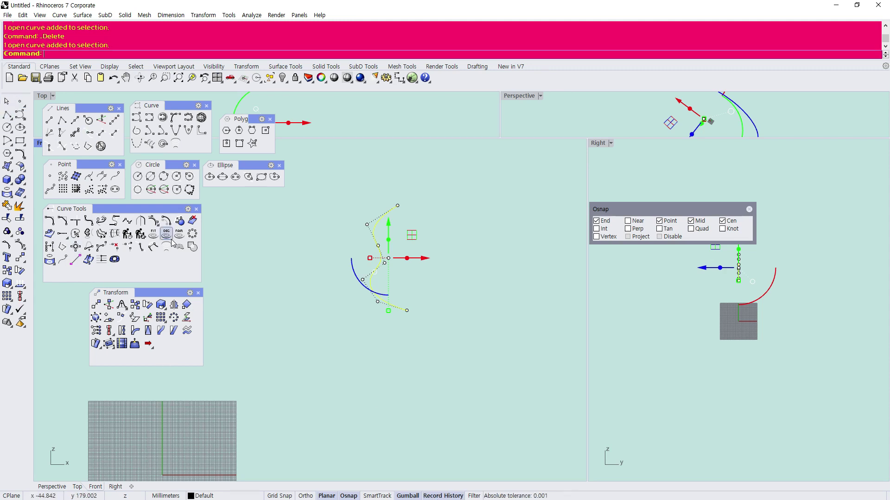
pyautogui.click(140, 221)
pyautogui.click(426, 208)
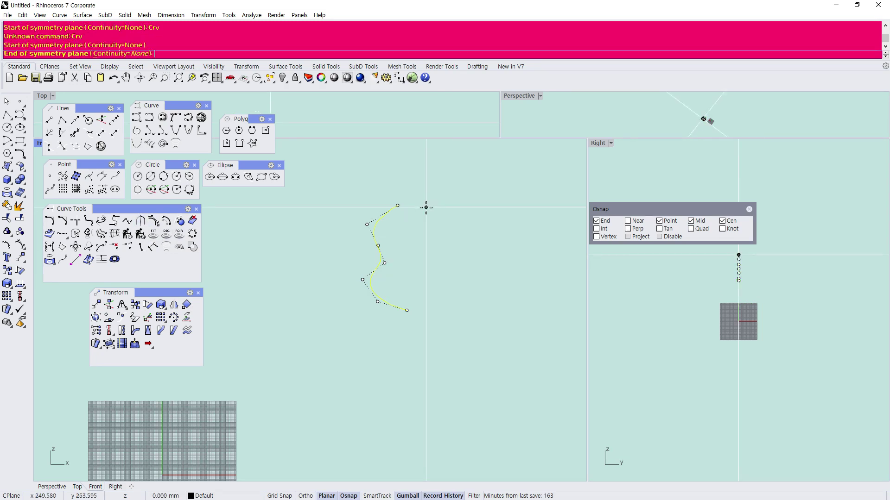
pyautogui.click(438, 334)
pyautogui.press('Escape')
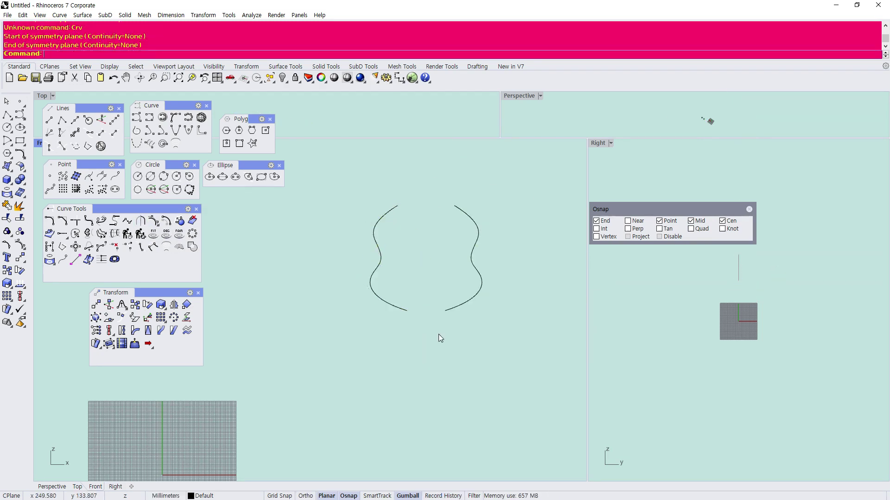
pyautogui.scroll(3, 436, 307)
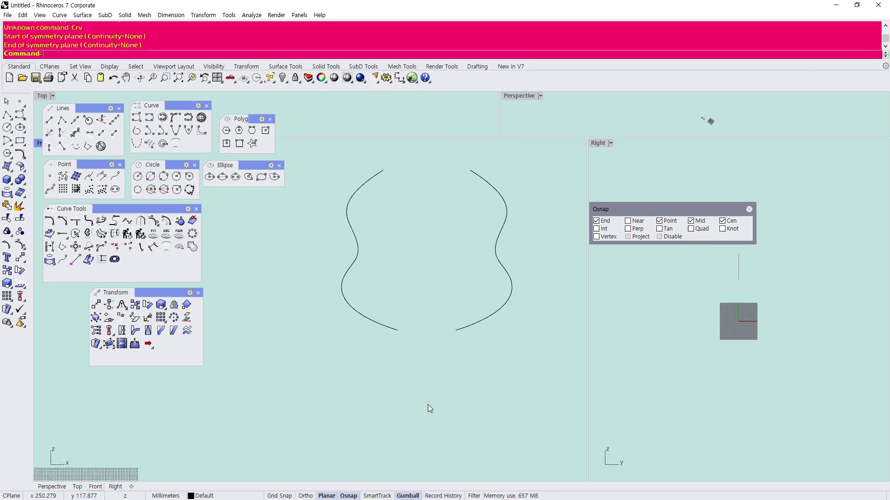
# - Move the upper bulge control point of the original left curve outward, away from the symmetry axis
pyautogui.moveTo(361, 254); pyautogui.dragTo(341, 234)
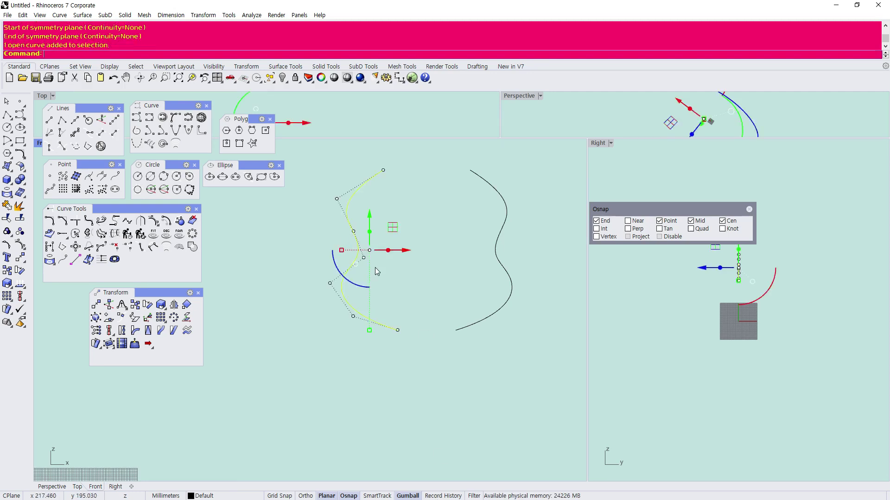
pyautogui.scroll(-4, 407, 292)
pyautogui.scroll(4, 352, 217)
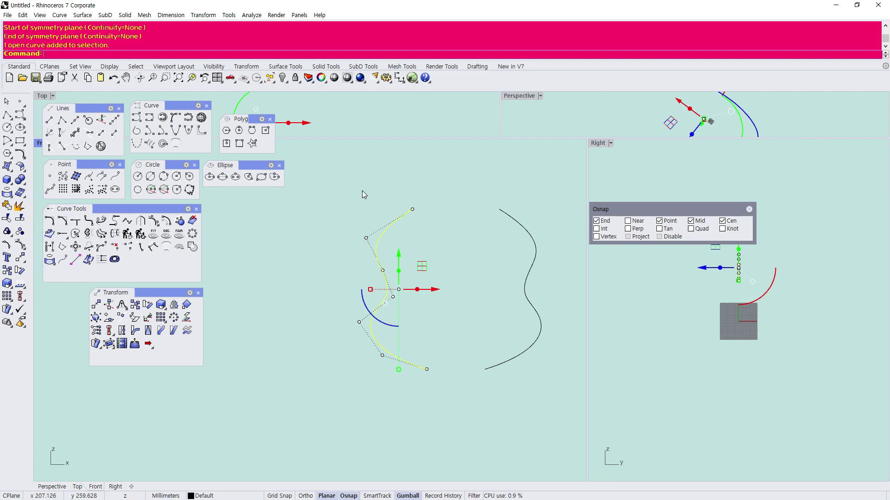
pyautogui.click(366, 238)
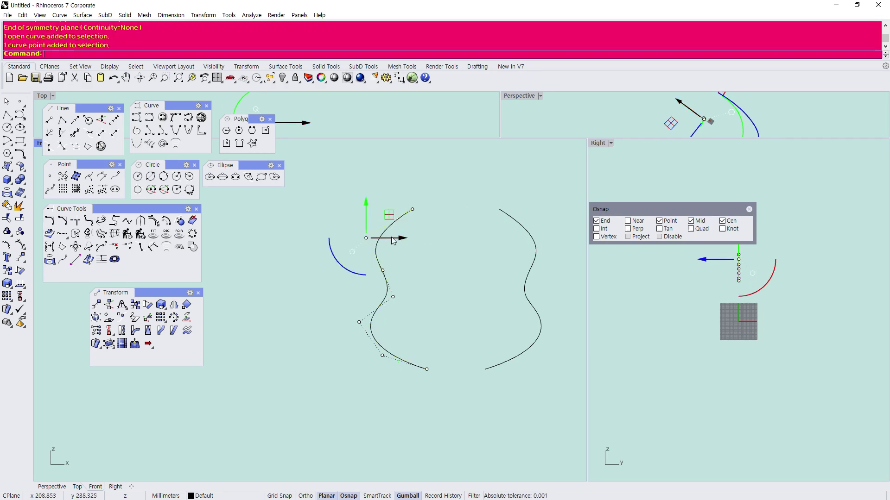
pyautogui.moveTo(402, 238); pyautogui.dragTo(363, 238)
pyautogui.scroll(-2, 404, 272)
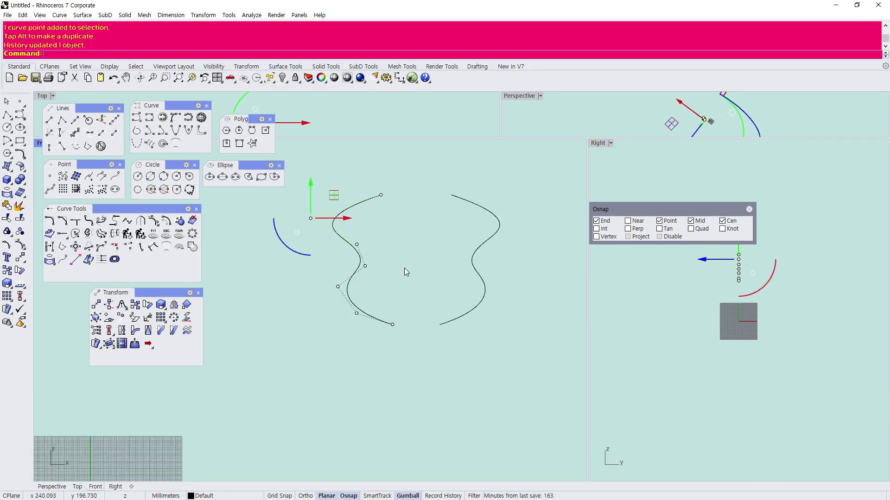
# - Pull the top end point of the left curve upward and toward the symmetry axis
pyautogui.moveTo(425, 253); pyautogui.dragTo(440, 333, button='right')
pyautogui.press('Escape')
pyautogui.press('Escape')
pyautogui.click(387, 278)
pyautogui.moveTo(405, 282); pyautogui.dragTo(427, 176)
pyautogui.press('Escape')
pyautogui.scroll(-10, 425, 244)
pyautogui.scroll(6, 406, 303)
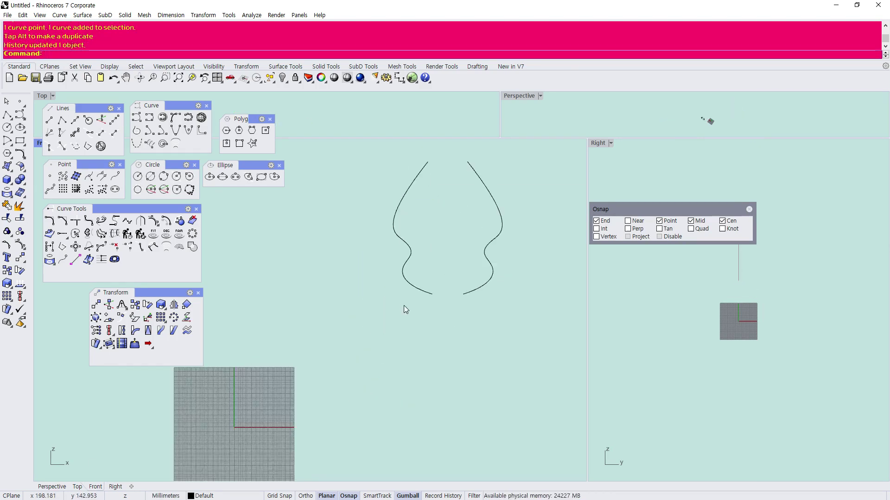
# - Pull the left curve's lower bulge control point outward and down to widen the base
pyautogui.click(420, 291)
pyautogui.moveTo(396, 282); pyautogui.dragTo(353, 315)
pyautogui.press('Escape')
pyautogui.scroll(-3, 410, 297)
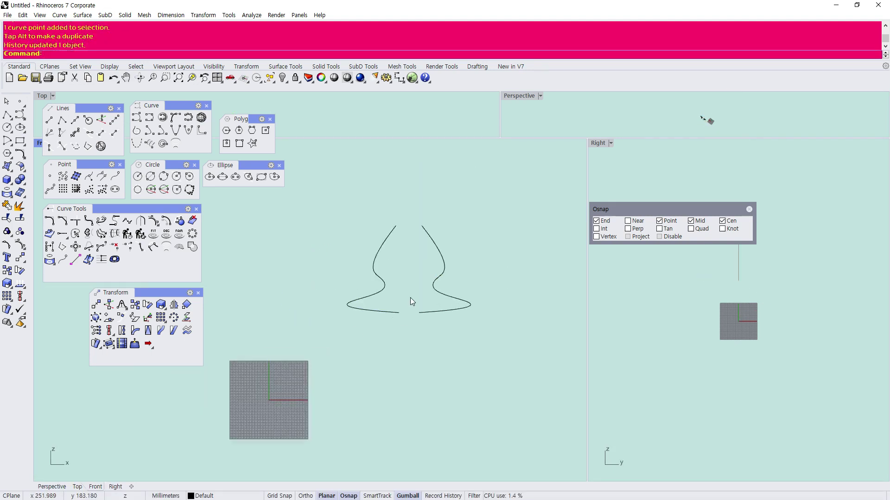
# - Examine the reshaped left curve and compare it with its symmetric counterpart
pyautogui.scroll(3, 411, 295)
pyautogui.moveTo(410, 295); pyautogui.dragTo(424, 334, button='right')
pyautogui.scroll(-2, 420, 332)
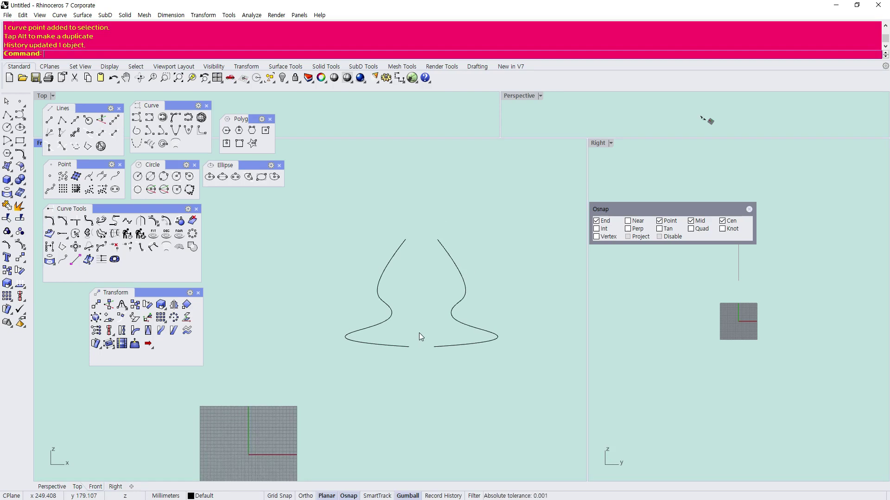
pyautogui.scroll(6, 422, 361)
pyautogui.moveTo(427, 366); pyautogui.dragTo(426, 344, button='right')
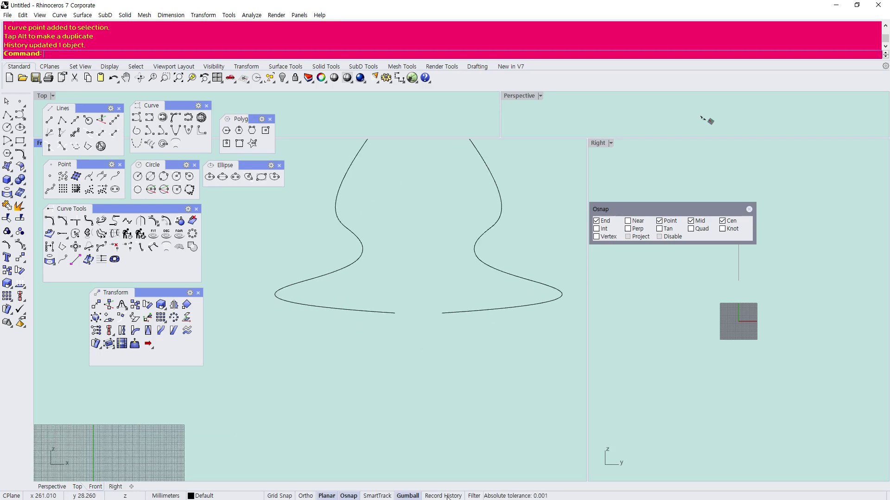
pyautogui.scroll(-2, 448, 415)
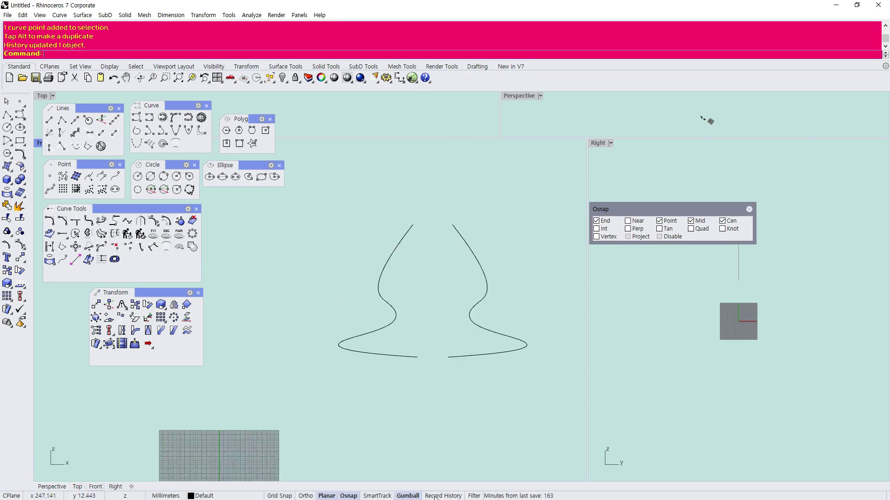
pyautogui.scroll(3, 445, 338)
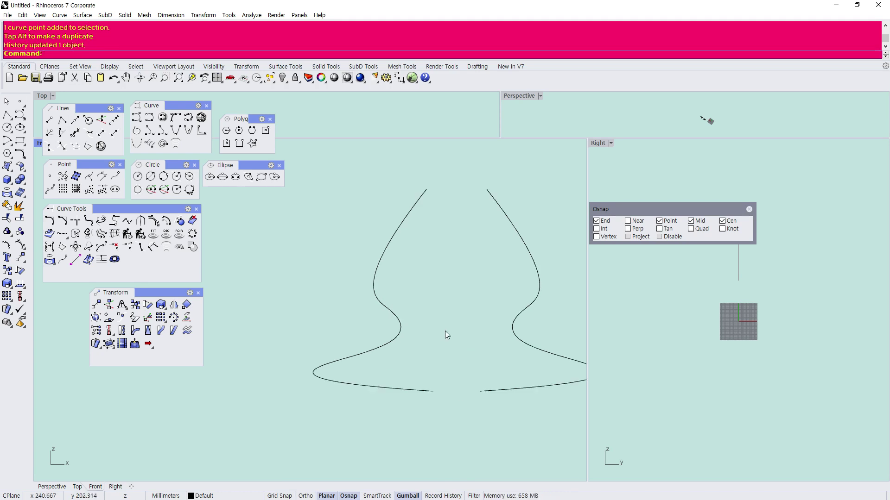
pyautogui.scroll(-2, 394, 299)
pyautogui.scroll(2, 393, 299)
pyautogui.scroll(-2, 394, 302)
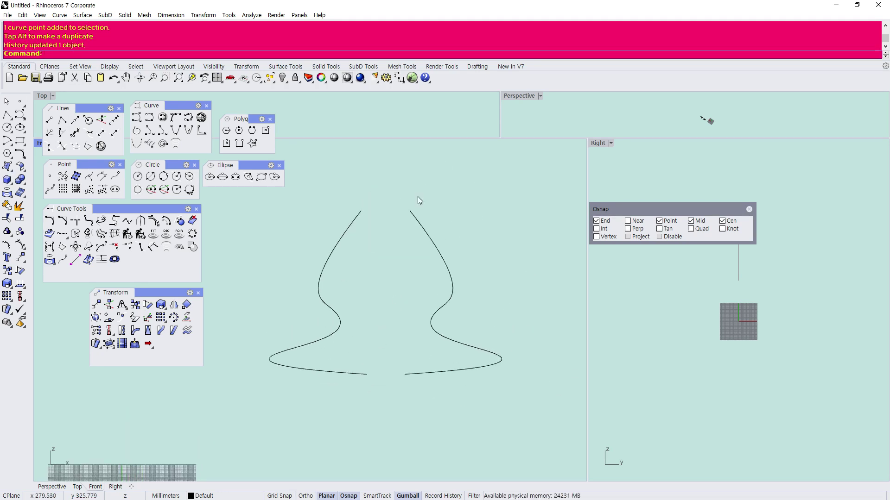
pyautogui.scroll(-2, 385, 281)
pyautogui.scroll(2, 352, 318)
# - Move the left curve's waist control point inward, toward the symmetry axis
pyautogui.click(345, 318)
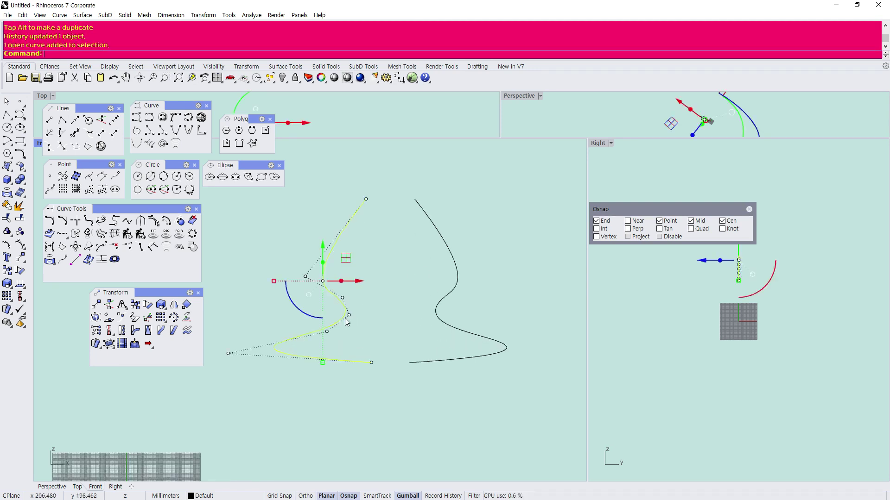
pyautogui.moveTo(331, 309); pyautogui.dragTo(396, 316)
pyautogui.click(425, 334)
pyautogui.click(351, 321)
pyautogui.moveTo(344, 306); pyautogui.dragTo(417, 316)
pyautogui.scroll(2, 392, 329)
# - Move the bottom end point of the left curve straight down
pyautogui.click(416, 342)
pyautogui.scroll(-6, 413, 342)
pyautogui.scroll(4, 411, 341)
pyautogui.click(368, 361)
pyautogui.click(375, 365)
pyautogui.moveTo(377, 337); pyautogui.dragTo(383, 390)
pyautogui.click(413, 416)
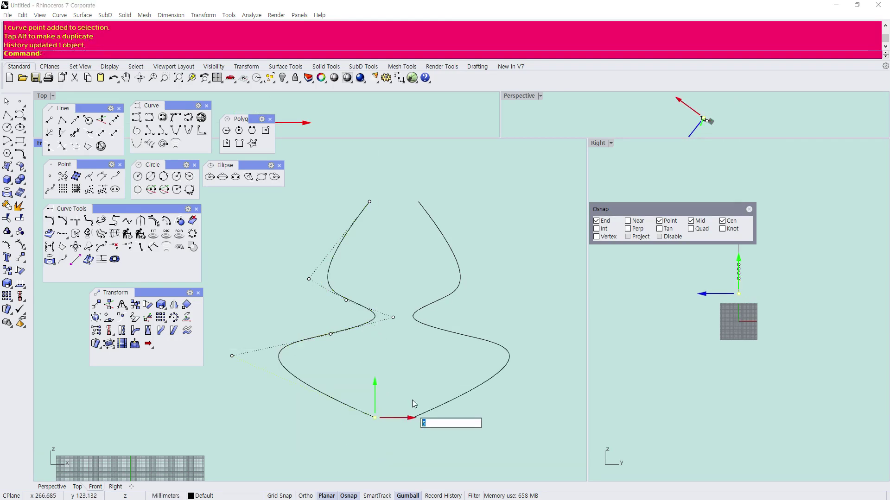
# - Delete the symmetric right curve and the original left curve
pyautogui.scroll(-6, 401, 351)
pyautogui.click(465, 398)
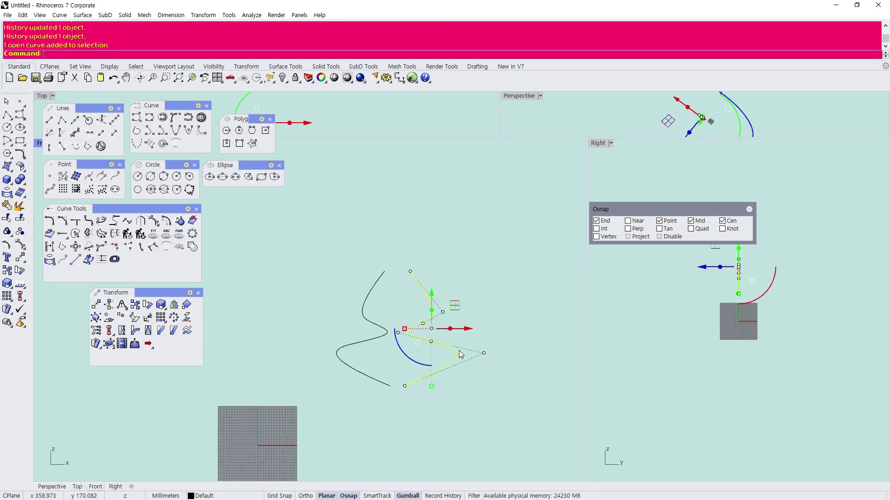
pyautogui.press('Delete')
pyautogui.moveTo(413, 350); pyautogui.dragTo(328, 271)
pyautogui.press('Delete')
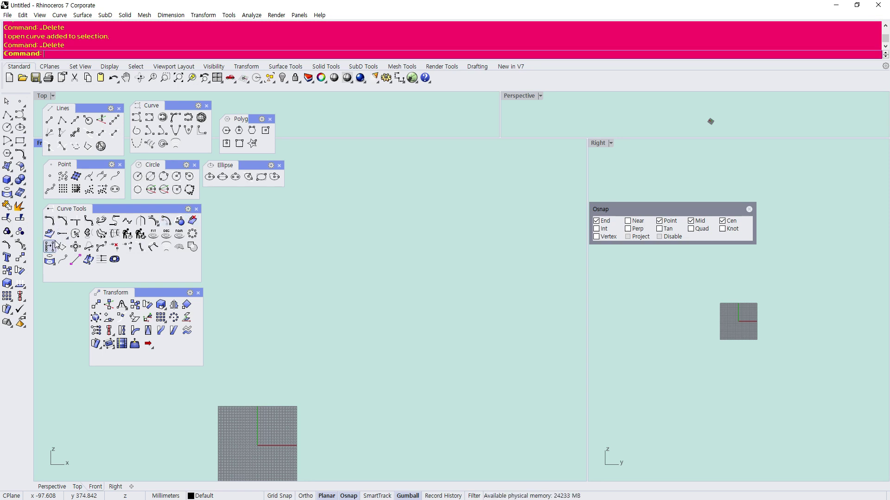
# - Draw a short steep line and a longer separate line that slopes down to the right from beside it
pyautogui.click(7, 115)
pyautogui.click(299, 239)
pyautogui.click(268, 298)
pyautogui.press('Return')
pyautogui.press('Return')
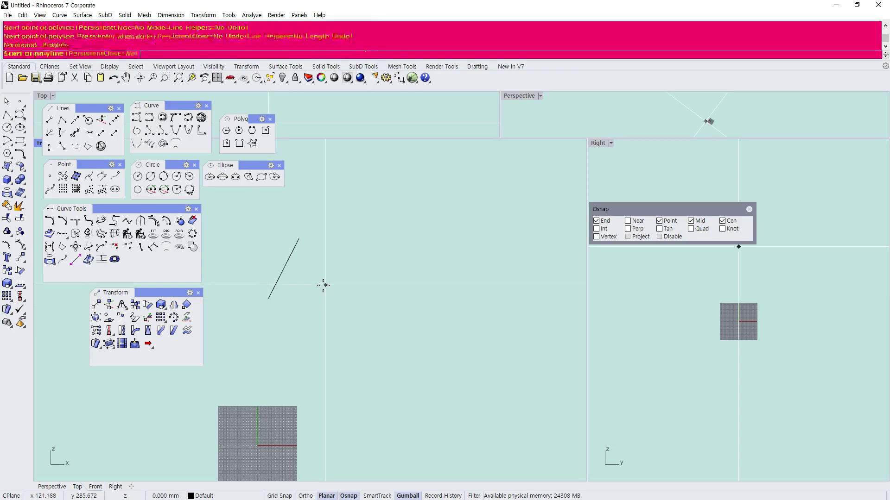
pyautogui.click(295, 273)
pyautogui.click(426, 346)
pyautogui.press('Return')
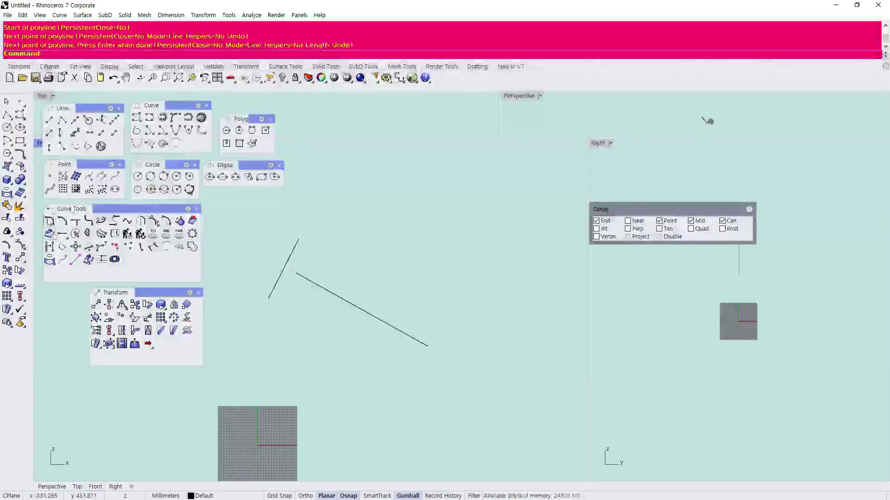
# - Extend the upper end of the long sloping line so it reaches the short steep line, using natural extension
pyautogui.click(65, 236)
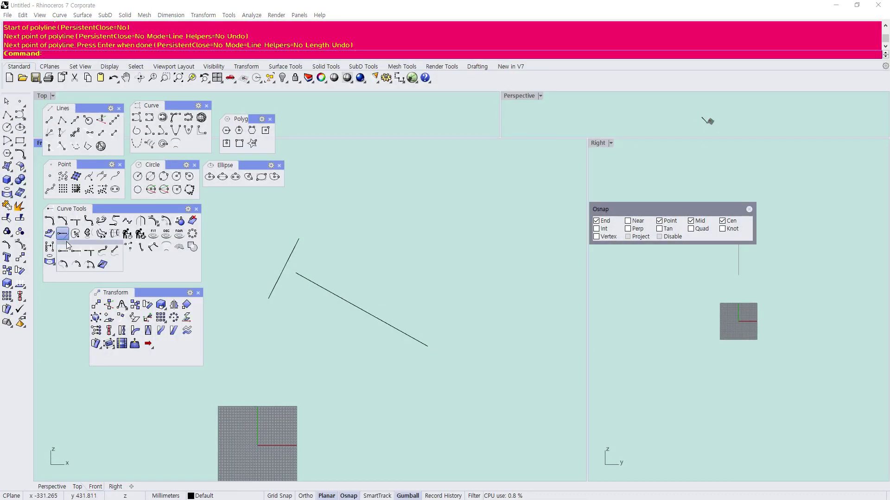
pyautogui.moveTo(68, 246); pyautogui.dragTo(48, 366)
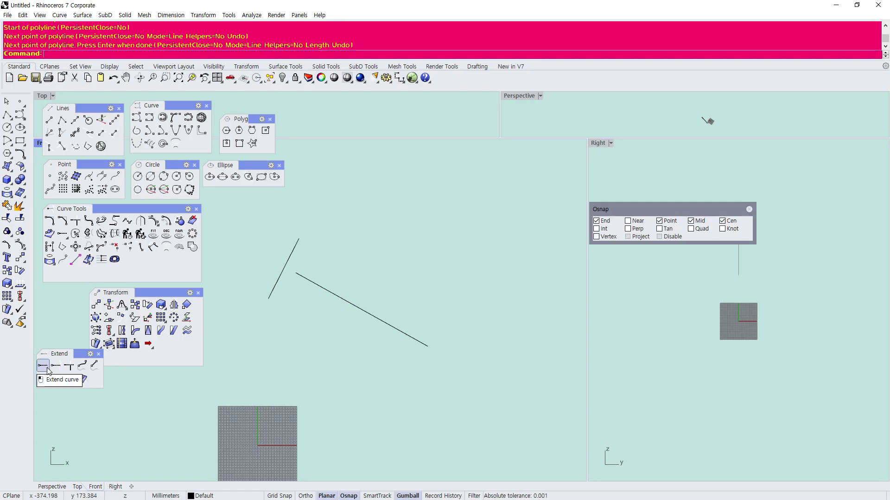
pyautogui.click(44, 367)
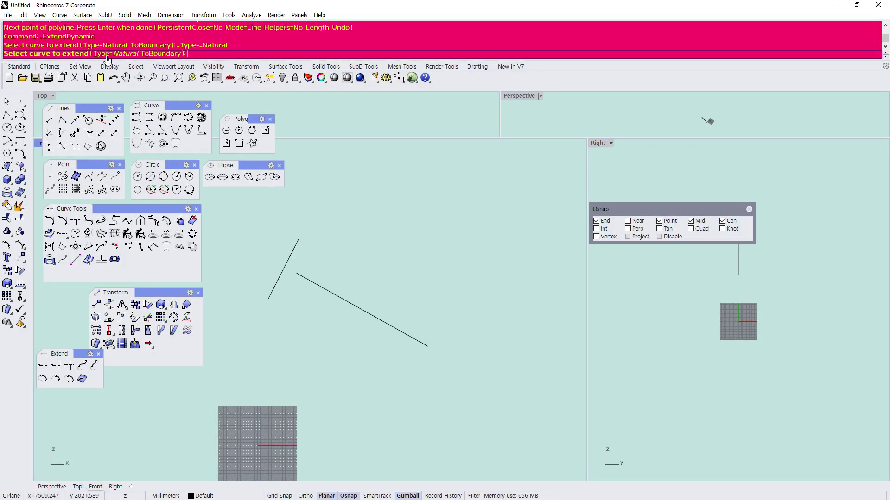
pyautogui.click(357, 308)
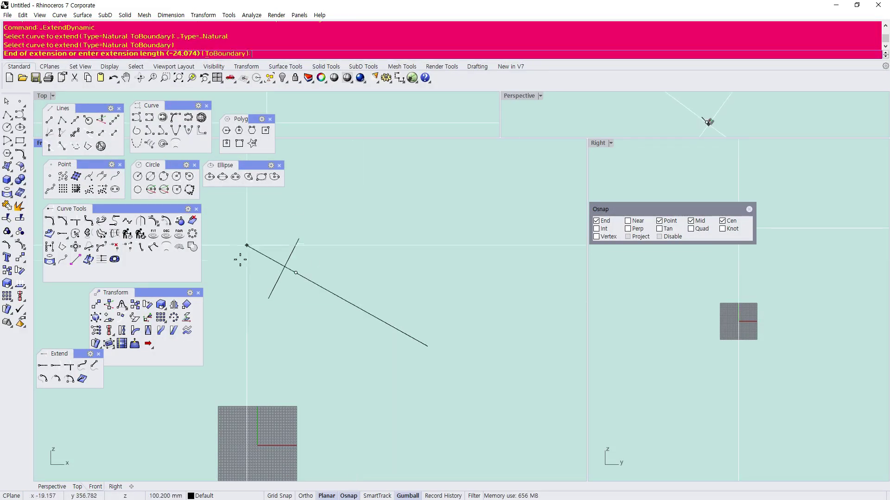
pyautogui.scroll(3, 286, 278)
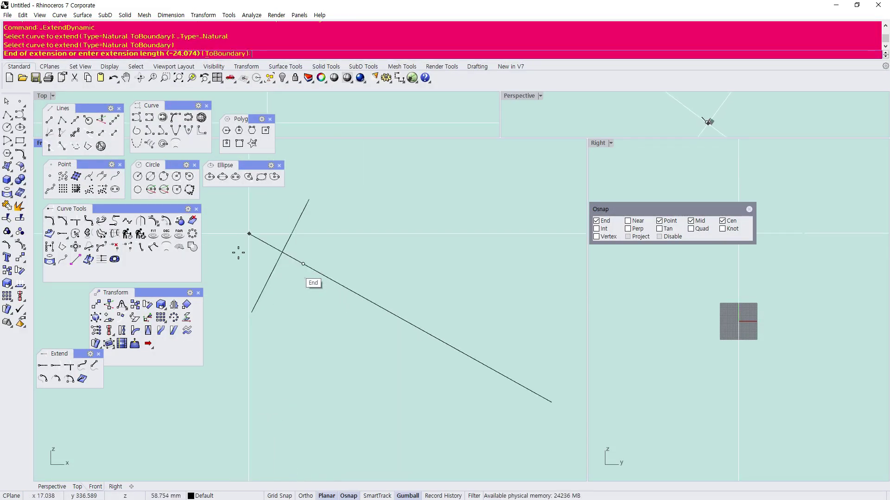
pyautogui.click(282, 252)
# - Try to shorten the extended line back from the steep line
pyautogui.click(318, 272)
pyautogui.scroll(-5, 345, 278)
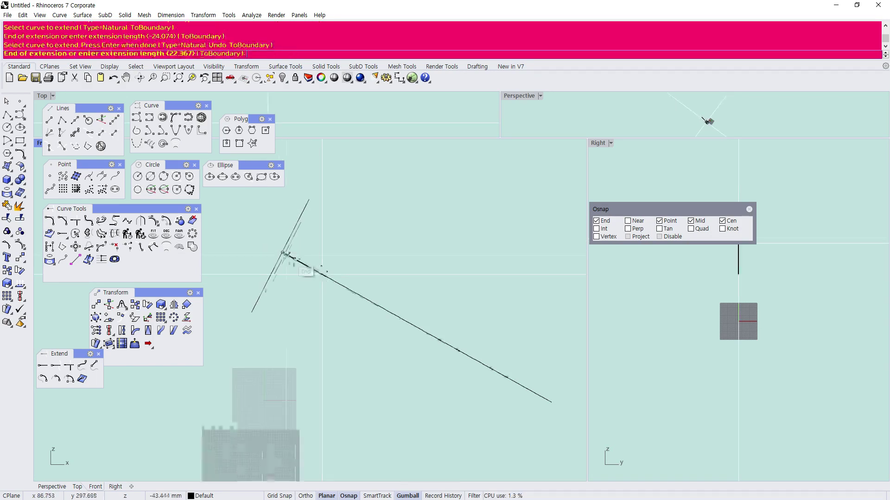
pyautogui.rightClick(342, 262)
pyautogui.scroll(2, 340, 261)
pyautogui.hotkey('ctrl', 'z')
pyautogui.click(331, 282)
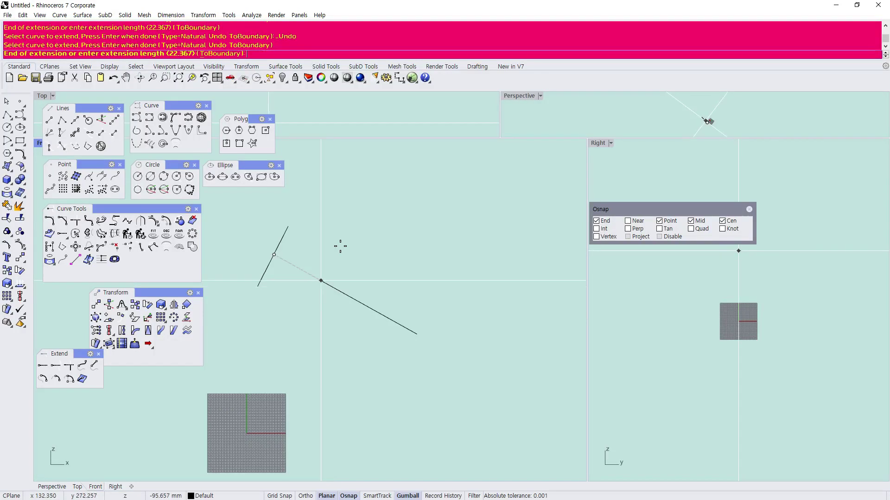
pyautogui.press('Escape')
# - Delete the extended sloping line and the short steep line, and put away the floating Extend tool set
pyautogui.click(312, 274)
pyautogui.click(329, 238)
pyautogui.click(317, 278)
pyautogui.scroll(1, 332, 273)
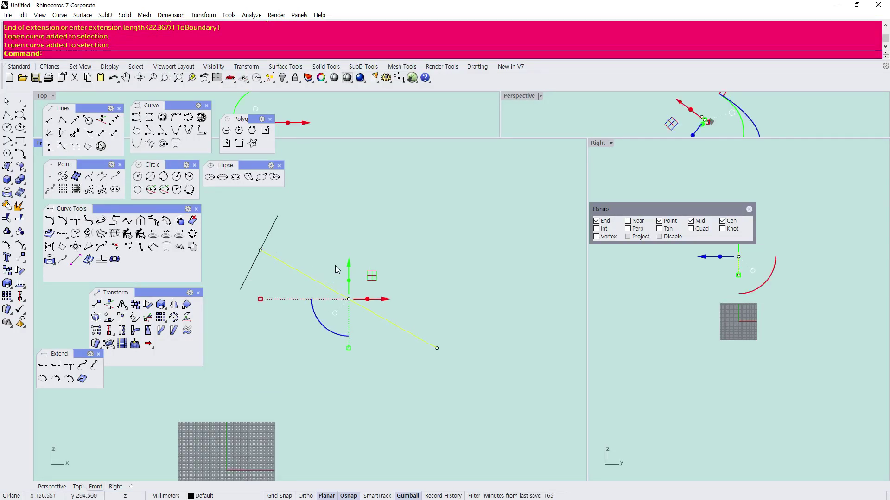
pyautogui.press('Delete')
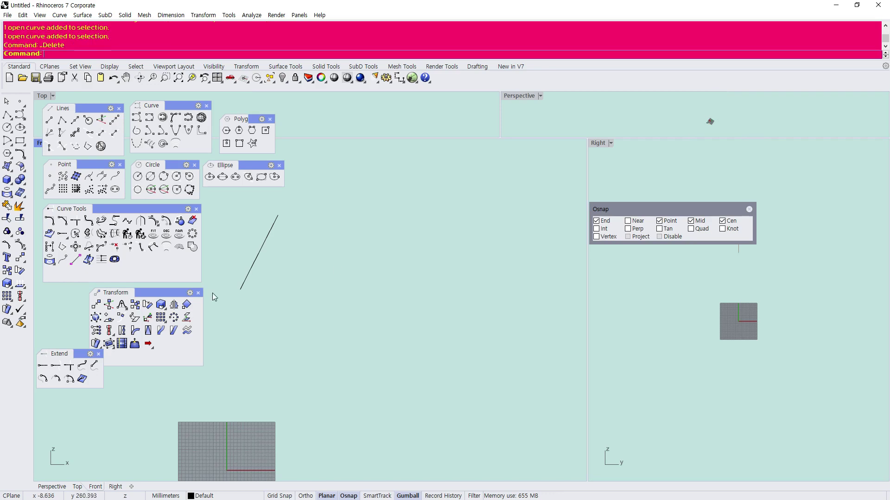
pyautogui.click(98, 354)
pyautogui.moveTo(285, 224); pyautogui.dragTo(271, 212)
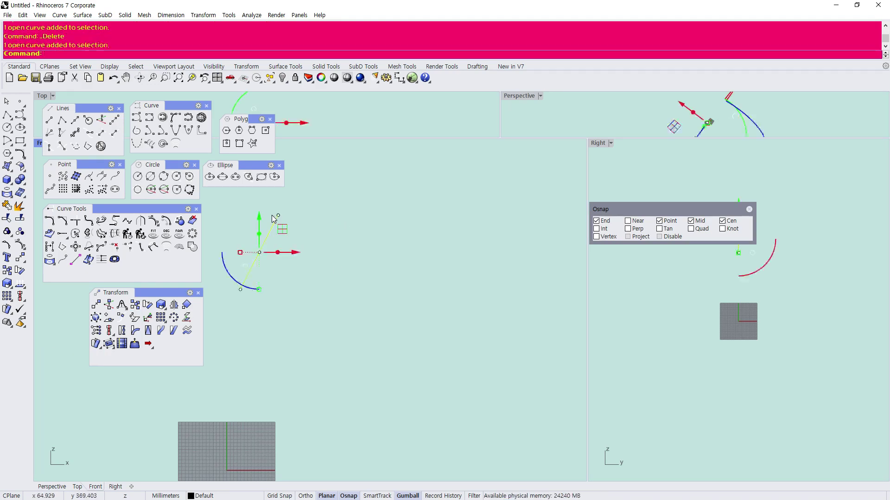
pyautogui.press('Delete')
# - Draw a closed egg-shaped degree 3 control point curve in the Front view
pyautogui.scroll(-6, 346, 234)
pyautogui.scroll(6, 319, 222)
pyautogui.moveTo(318, 223); pyautogui.dragTo(298, 255, button='right')
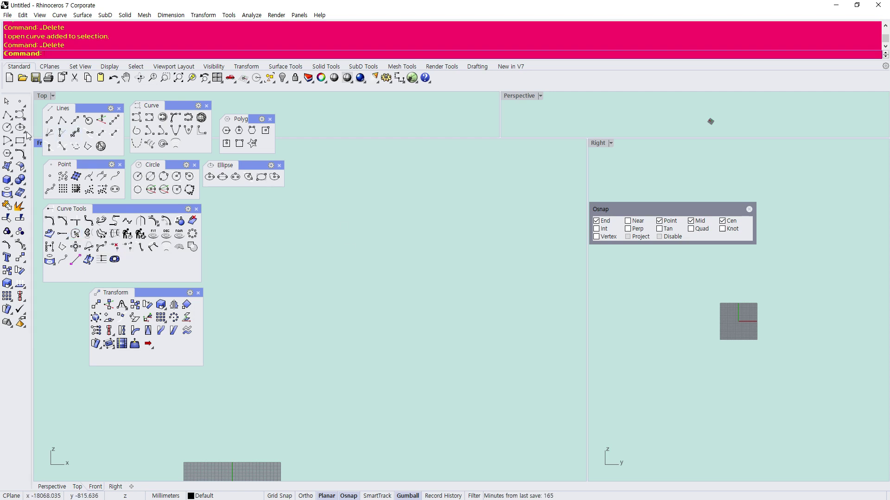
pyautogui.click(17, 116)
pyautogui.click(258, 265)
pyautogui.click(301, 207)
pyautogui.click(364, 159)
pyautogui.click(410, 217)
pyautogui.click(404, 337)
pyautogui.click(408, 369)
pyautogui.click(197, 385)
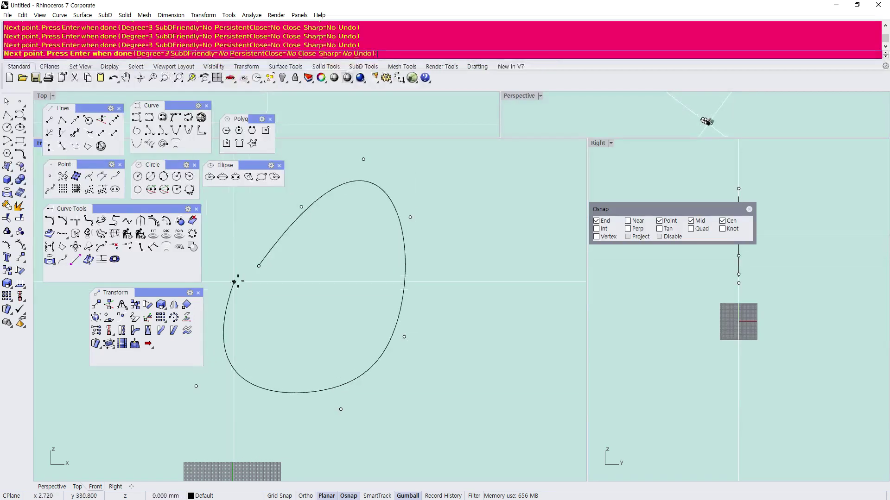
pyautogui.click(259, 265)
# - Select the closed curve and zoom in on it in a maximized Perspective view
pyautogui.click(403, 237)
pyautogui.scroll(-4, 391, 238)
pyautogui.scroll(4, 431, 287)
pyautogui.click(438, 289)
pyautogui.scroll(-4, 435, 289)
pyautogui.scroll(2, 395, 294)
pyautogui.click(396, 294)
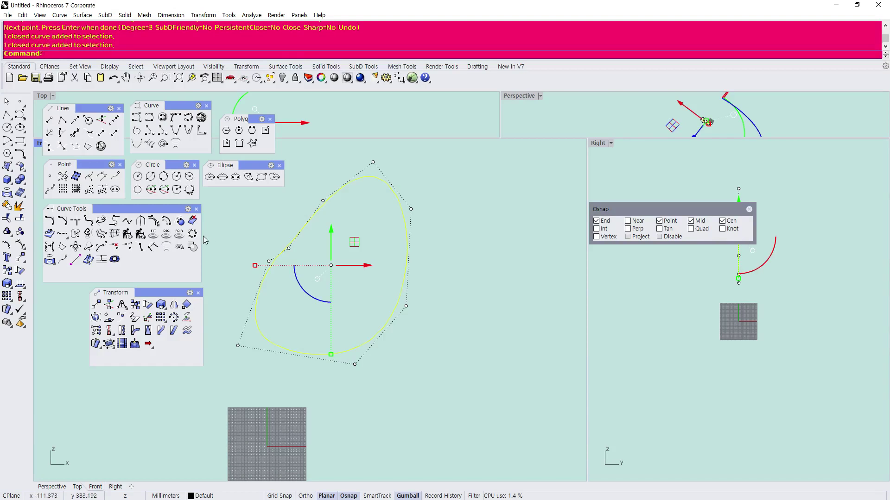
pyautogui.doubleClick(517, 96)
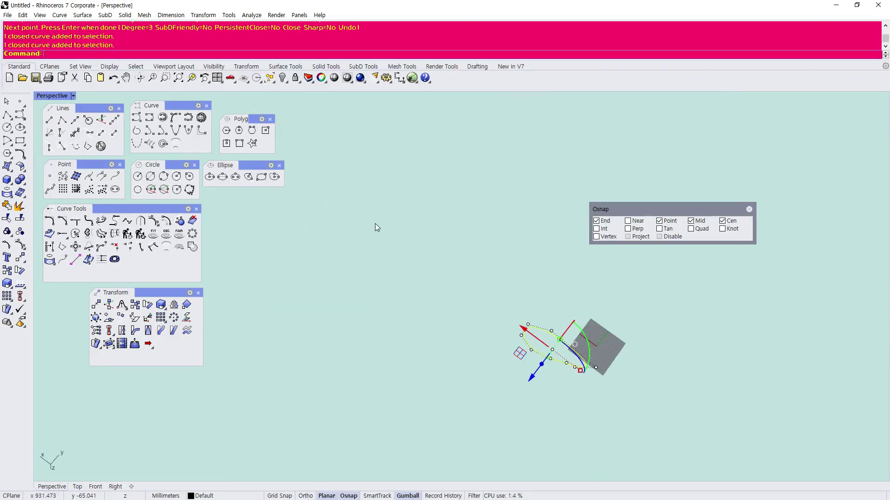
pyautogui.scroll(3, 504, 410)
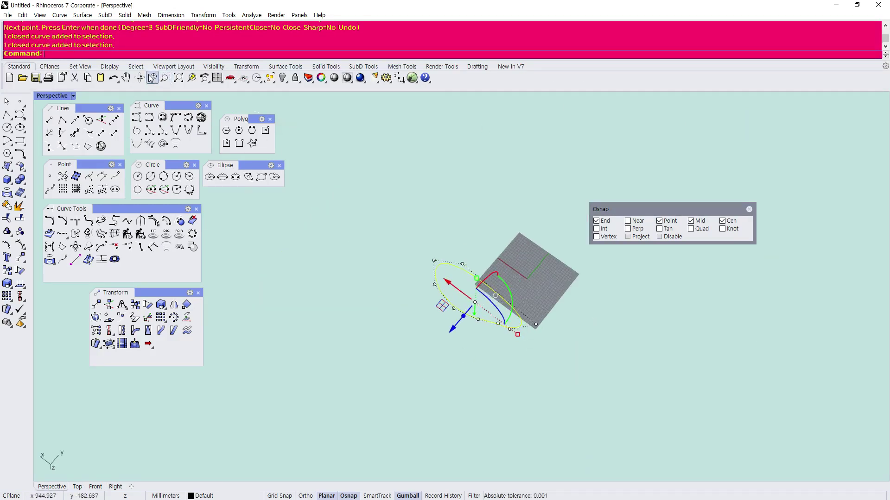
pyautogui.click(192, 78)
pyautogui.moveTo(385, 260); pyautogui.dragTo(464, 314, button='right')
pyautogui.click(499, 257)
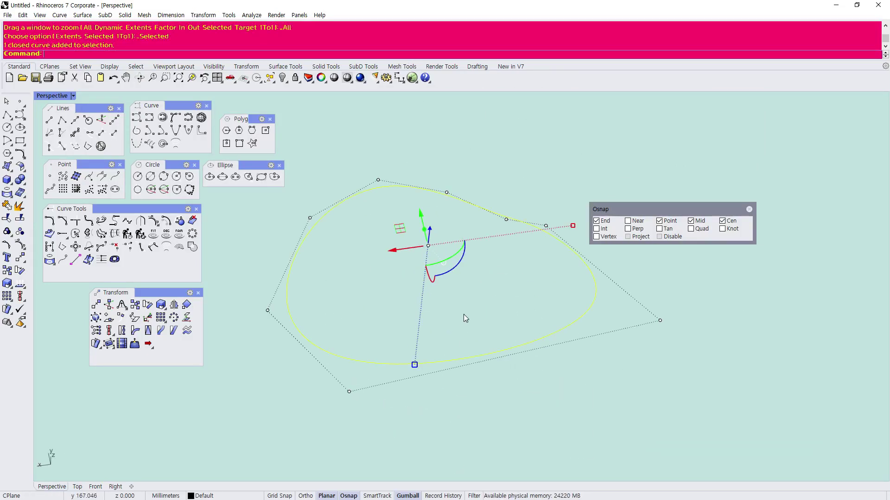
# - Display the seam point and direction of the closed curve without relocating it
pyautogui.press('Escape')
pyautogui.click(516, 221)
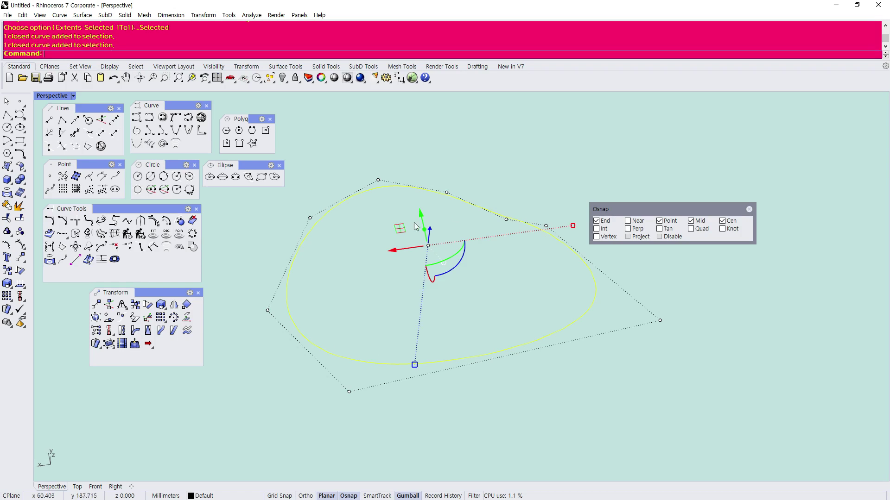
pyautogui.click(74, 234)
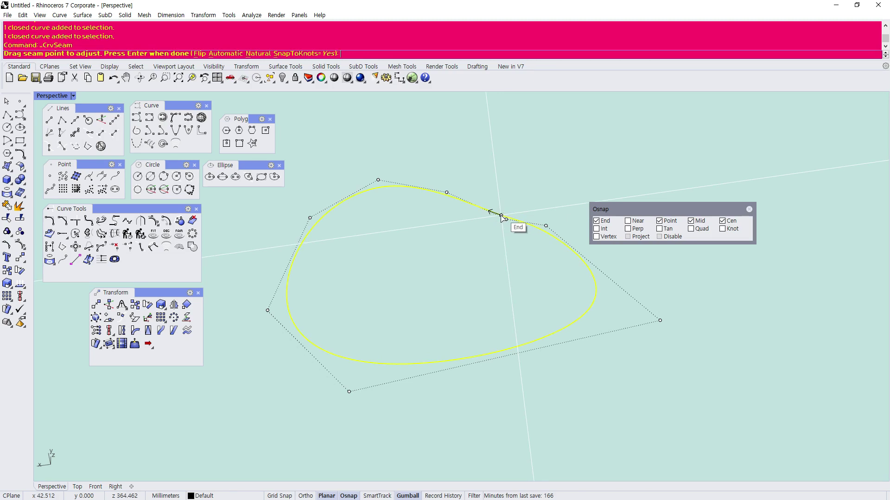
pyautogui.press('Return')
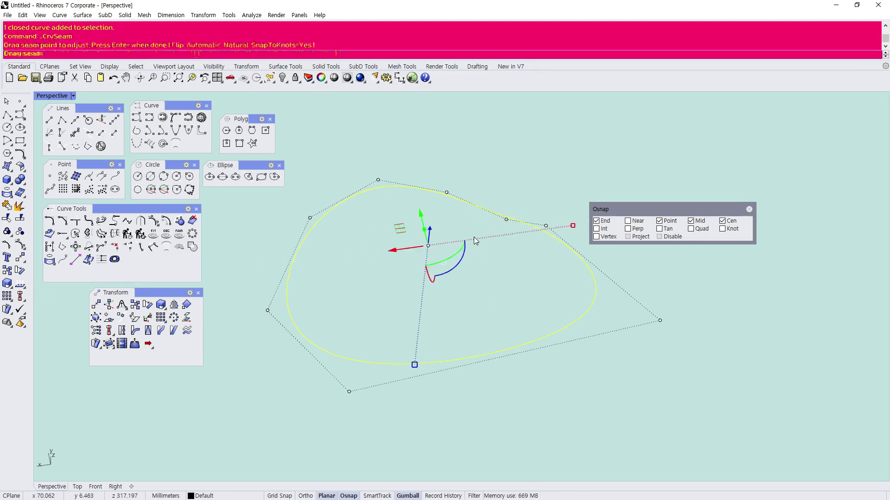
pyautogui.press('Return')
pyautogui.press('Return')
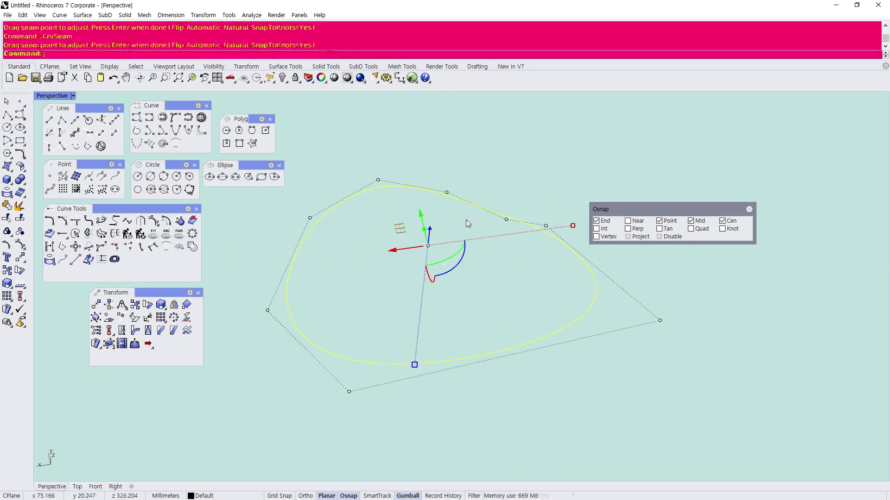
# - Move the control point beside the seam along the X axis to form an inward notch in the closed curve
pyautogui.click(467, 218)
pyautogui.click(497, 216)
pyautogui.click(506, 219)
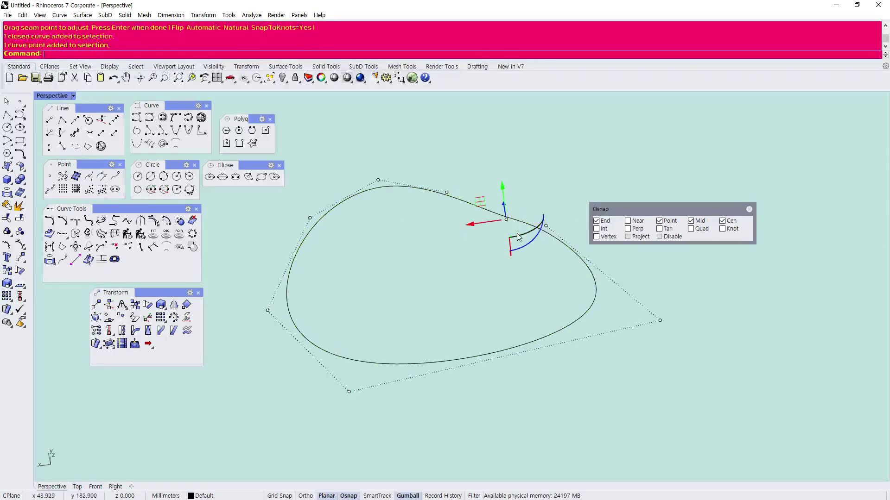
pyautogui.moveTo(468, 225); pyautogui.dragTo(384, 236)
pyautogui.click(447, 305)
# - Move the closed curve's seam point from the notch to the rounded side opposite it
pyautogui.click(449, 225)
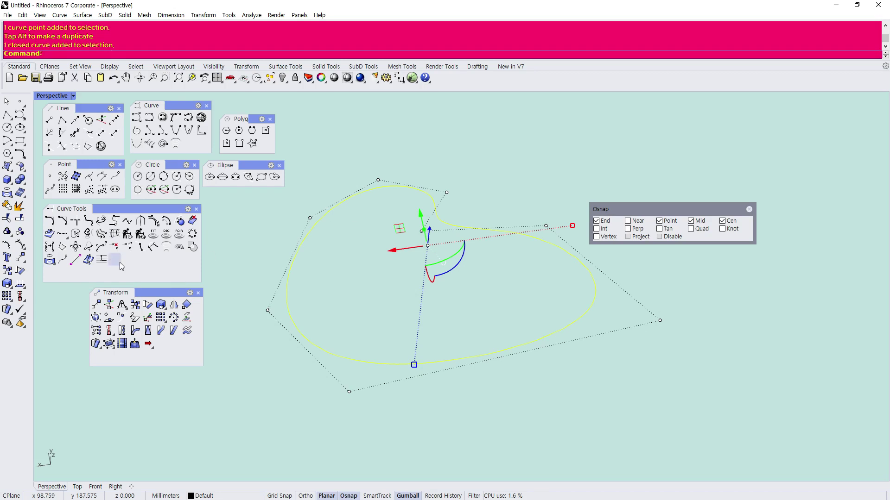
pyautogui.click(114, 247)
pyautogui.moveTo(442, 224); pyautogui.dragTo(288, 302)
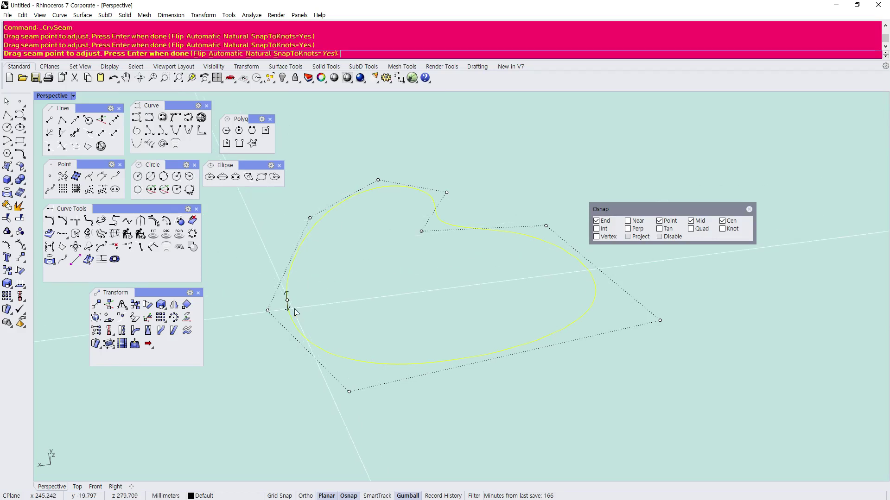
pyautogui.rightClick(384, 314)
pyautogui.click(387, 314)
# - Display the closed curve's seam point again to check its new location
pyautogui.scroll(-4, 402, 310)
pyautogui.scroll(1, 379, 337)
pyautogui.click(384, 333)
pyautogui.click(75, 233)
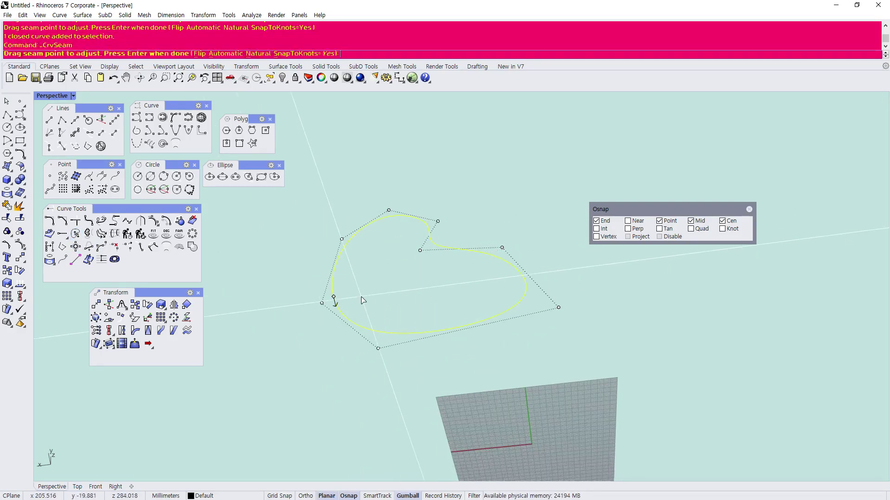
pyautogui.press('Return')
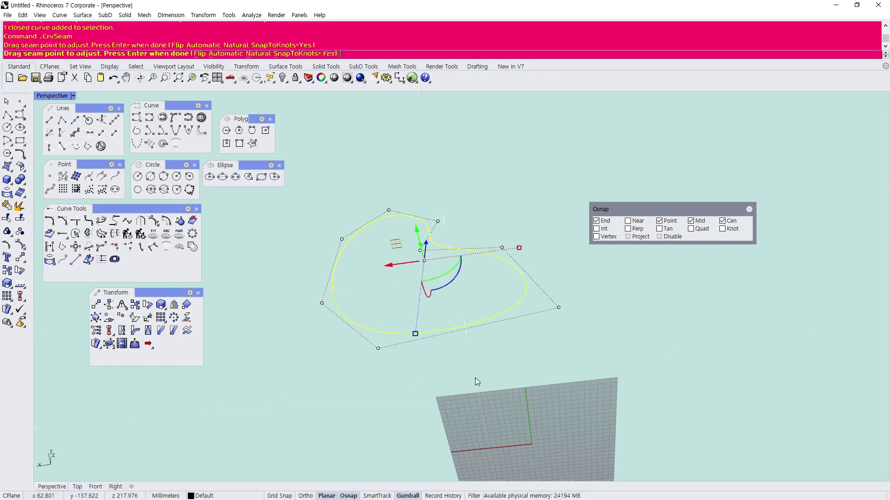
# - Extrude the closed curve into an open band surface with the gumball
pyautogui.click(446, 348)
pyautogui.click(448, 327)
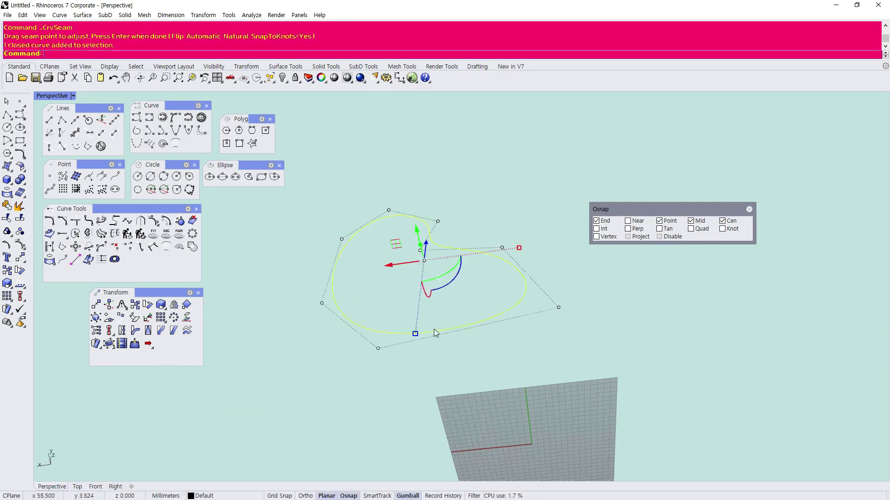
pyautogui.moveTo(429, 257); pyautogui.dragTo(444, 263, button='right')
pyautogui.moveTo(419, 252); pyautogui.dragTo(408, 175)
pyautogui.click(263, 279)
# - Inspect the seam edge on the extruded band and delete the extruded surfaces, keeping the source curve
pyautogui.moveTo(380, 283); pyautogui.dragTo(413, 248, button='right')
pyautogui.click(385, 243)
pyautogui.scroll(-5, 366, 257)
pyautogui.scroll(10, 366, 245)
pyautogui.click(294, 273)
pyautogui.moveTo(366, 257); pyautogui.dragTo(386, 286)
pyautogui.click(298, 280)
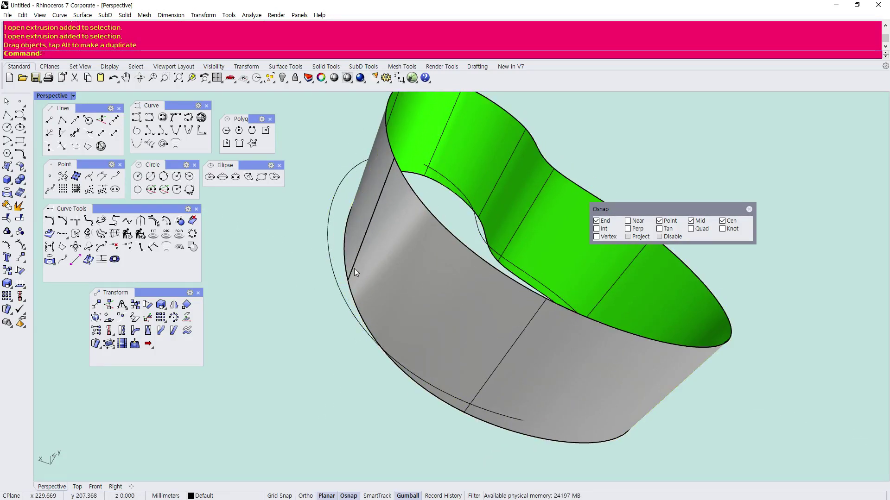
pyautogui.press('Delete')
pyautogui.click(373, 266)
pyautogui.press('Delete')
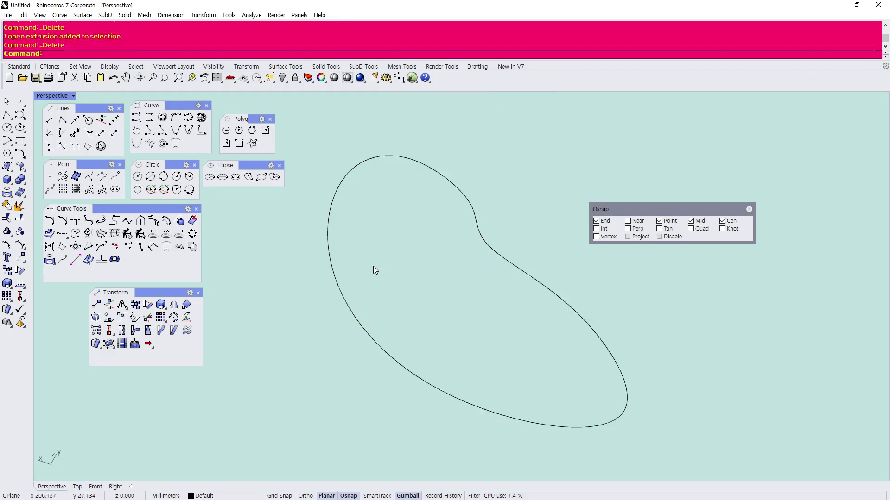
# - Move the closed curve's seam point along to the middle of its long side opposite the notch
pyautogui.click(350, 304)
pyautogui.click(76, 233)
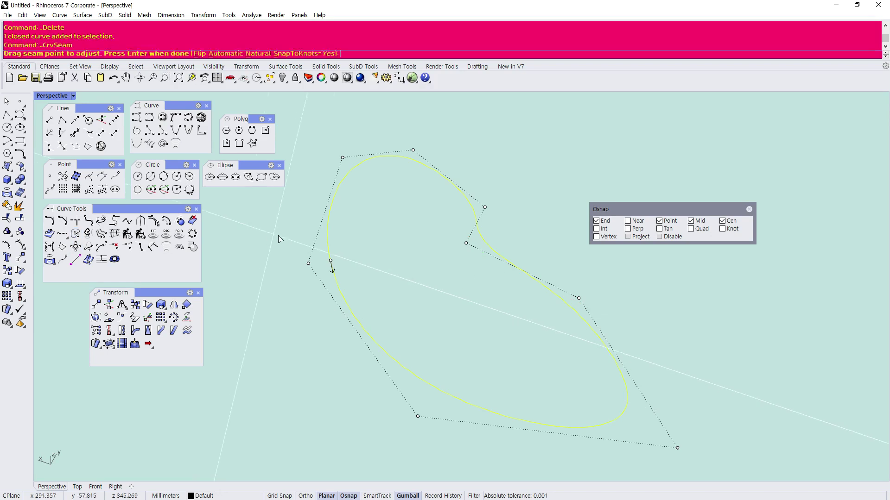
pyautogui.moveTo(330, 260); pyautogui.dragTo(371, 347)
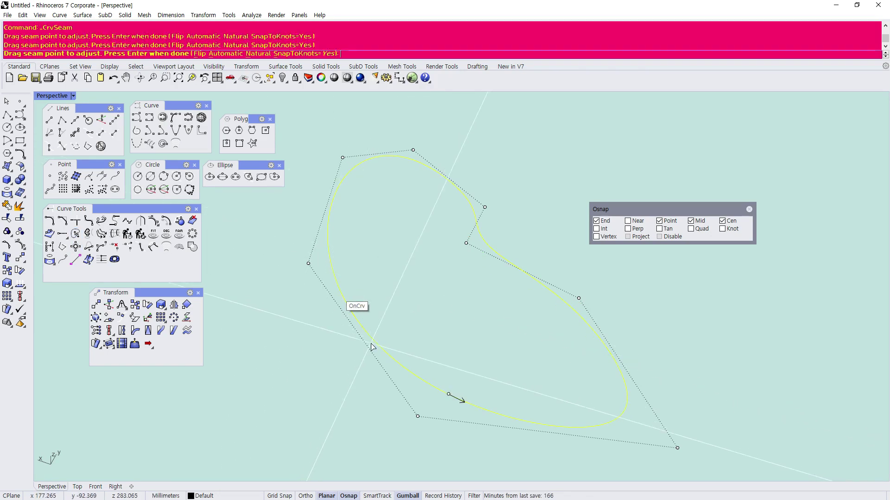
pyautogui.rightClick(347, 379)
# - Extrude the closed curve into an open band surface again and inspect where its seam edge runs
pyautogui.click(336, 378)
pyautogui.click(415, 375)
pyautogui.moveTo(483, 252); pyautogui.dragTo(530, 169)
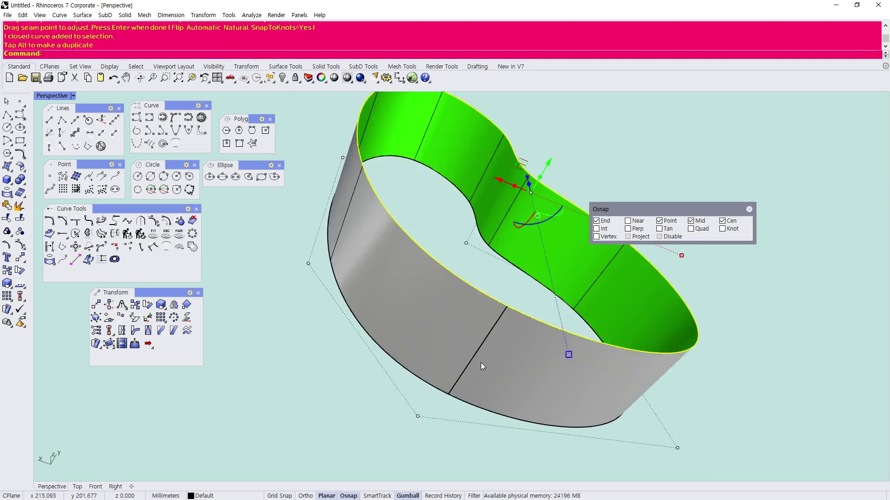
pyautogui.moveTo(494, 311); pyautogui.dragTo(466, 243, button='right')
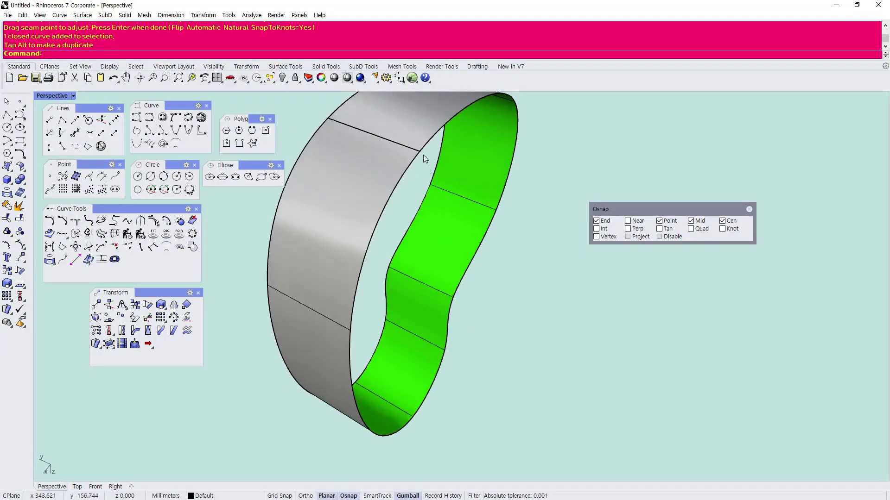
pyautogui.scroll(5, 423, 155)
pyautogui.scroll(-9, 423, 155)
pyautogui.click(391, 129)
pyautogui.scroll(7, 420, 138)
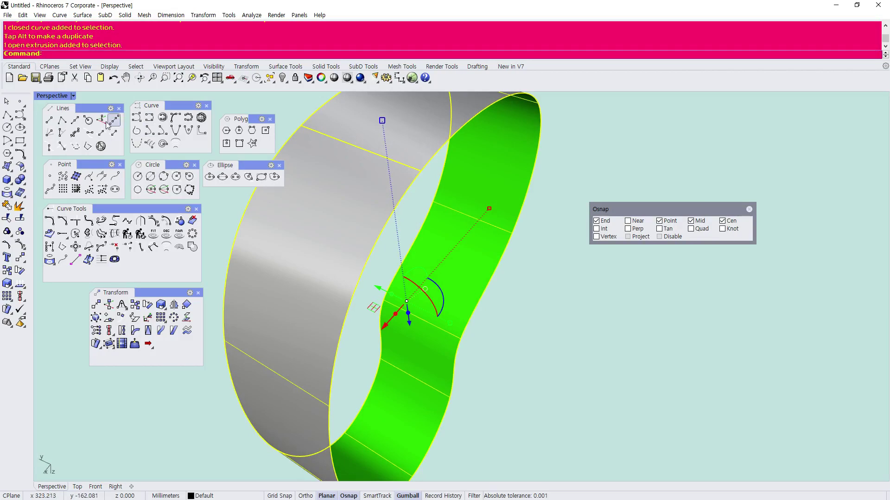
# - Restore the four-viewport layout, enlarge the Top and Perspective views in height, and deselect the extruded band
pyautogui.doubleClick(57, 97)
pyautogui.scroll(-13, 412, 251)
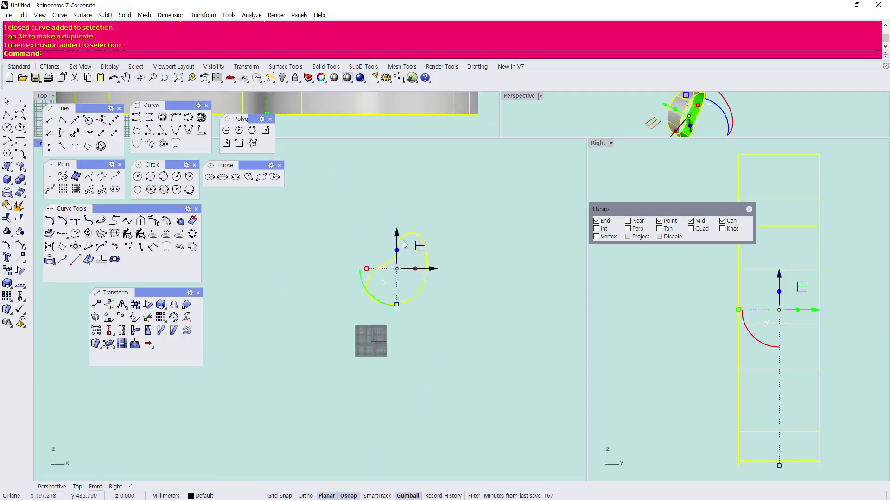
pyautogui.scroll(-3, 325, 262)
pyautogui.scroll(-4, 340, 109)
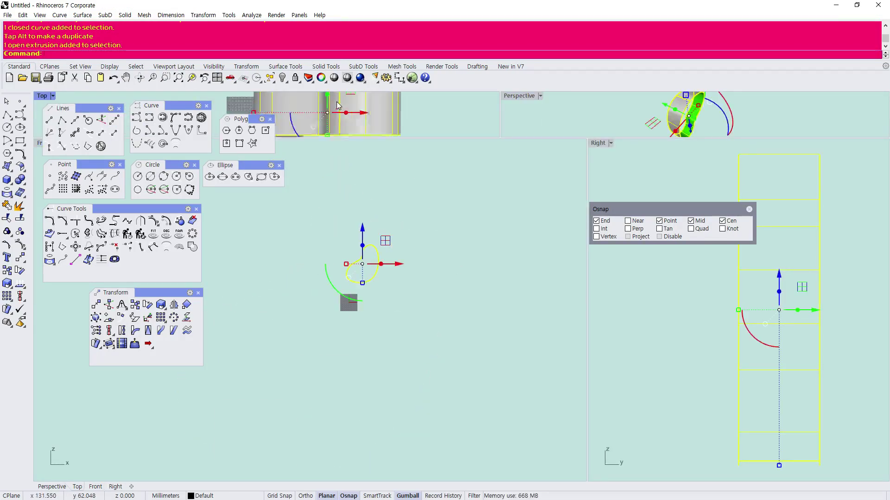
pyautogui.scroll(-4, 335, 99)
pyautogui.moveTo(344, 109); pyautogui.dragTo(351, 120, button='right')
pyautogui.scroll(-3, 352, 102)
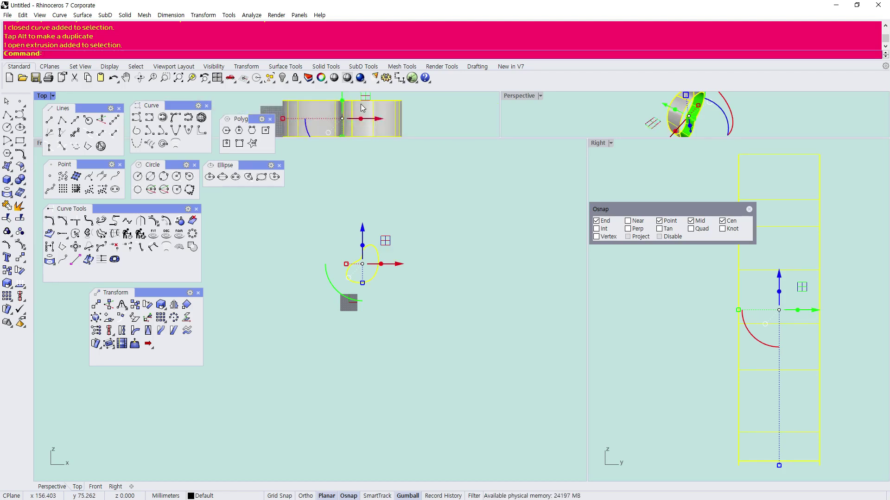
pyautogui.moveTo(362, 108); pyautogui.dragTo(361, 114, button='right')
pyautogui.scroll(-4, 397, 306)
pyautogui.scroll(2, 397, 278)
pyautogui.moveTo(435, 137); pyautogui.dragTo(443, 218)
pyautogui.scroll(-2, 376, 147)
pyautogui.press('Escape')
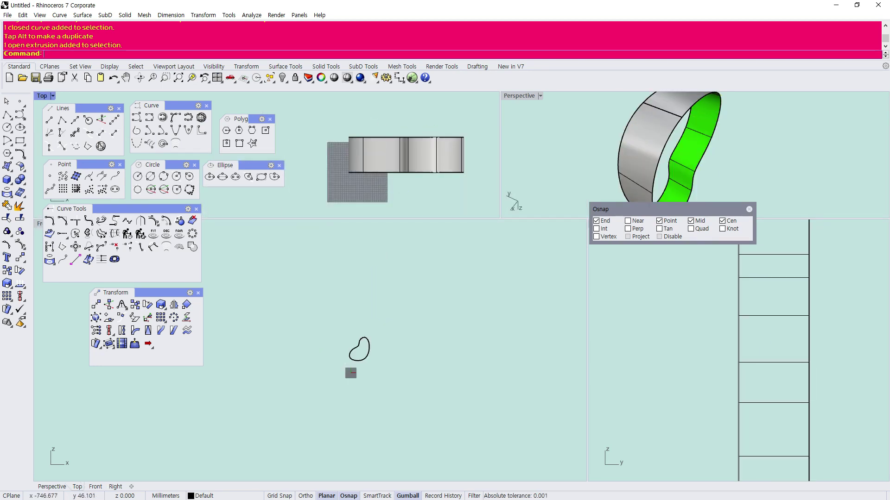